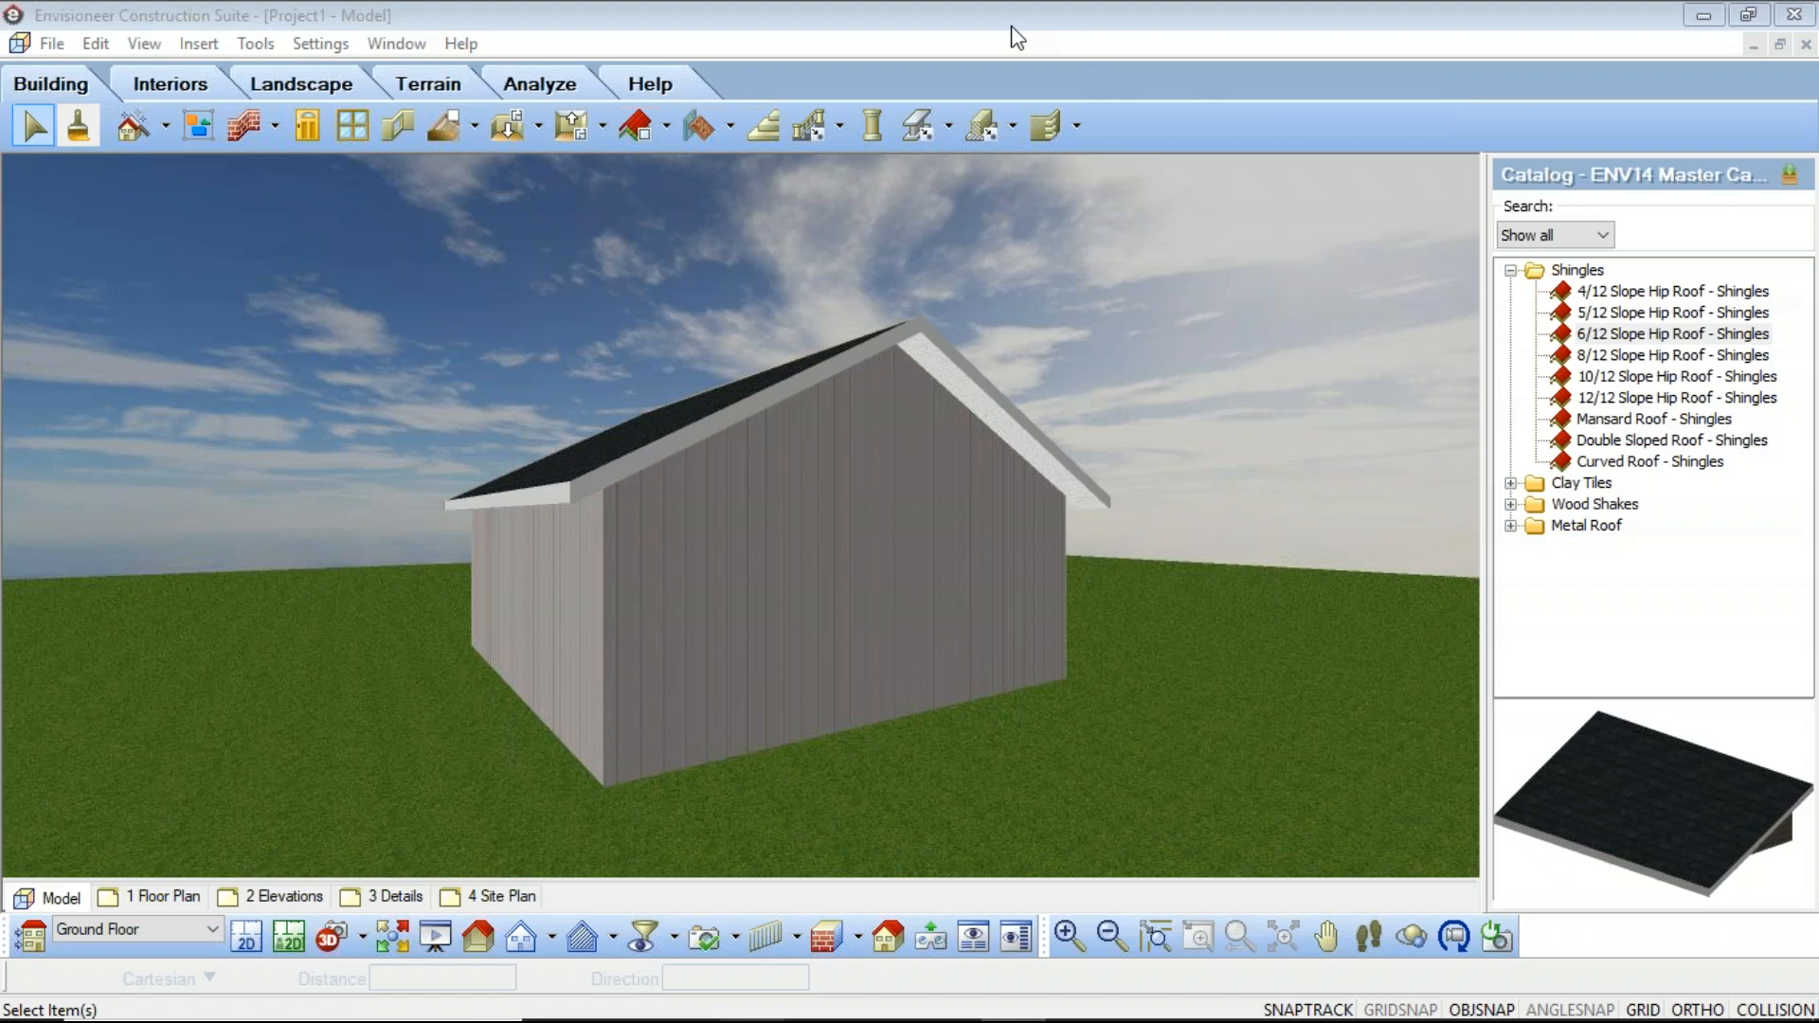
Step: Switch to the browser and start saving the Ply Gem board-and-batten siding image into the Desktop folder
mouse_move(794, 1004)
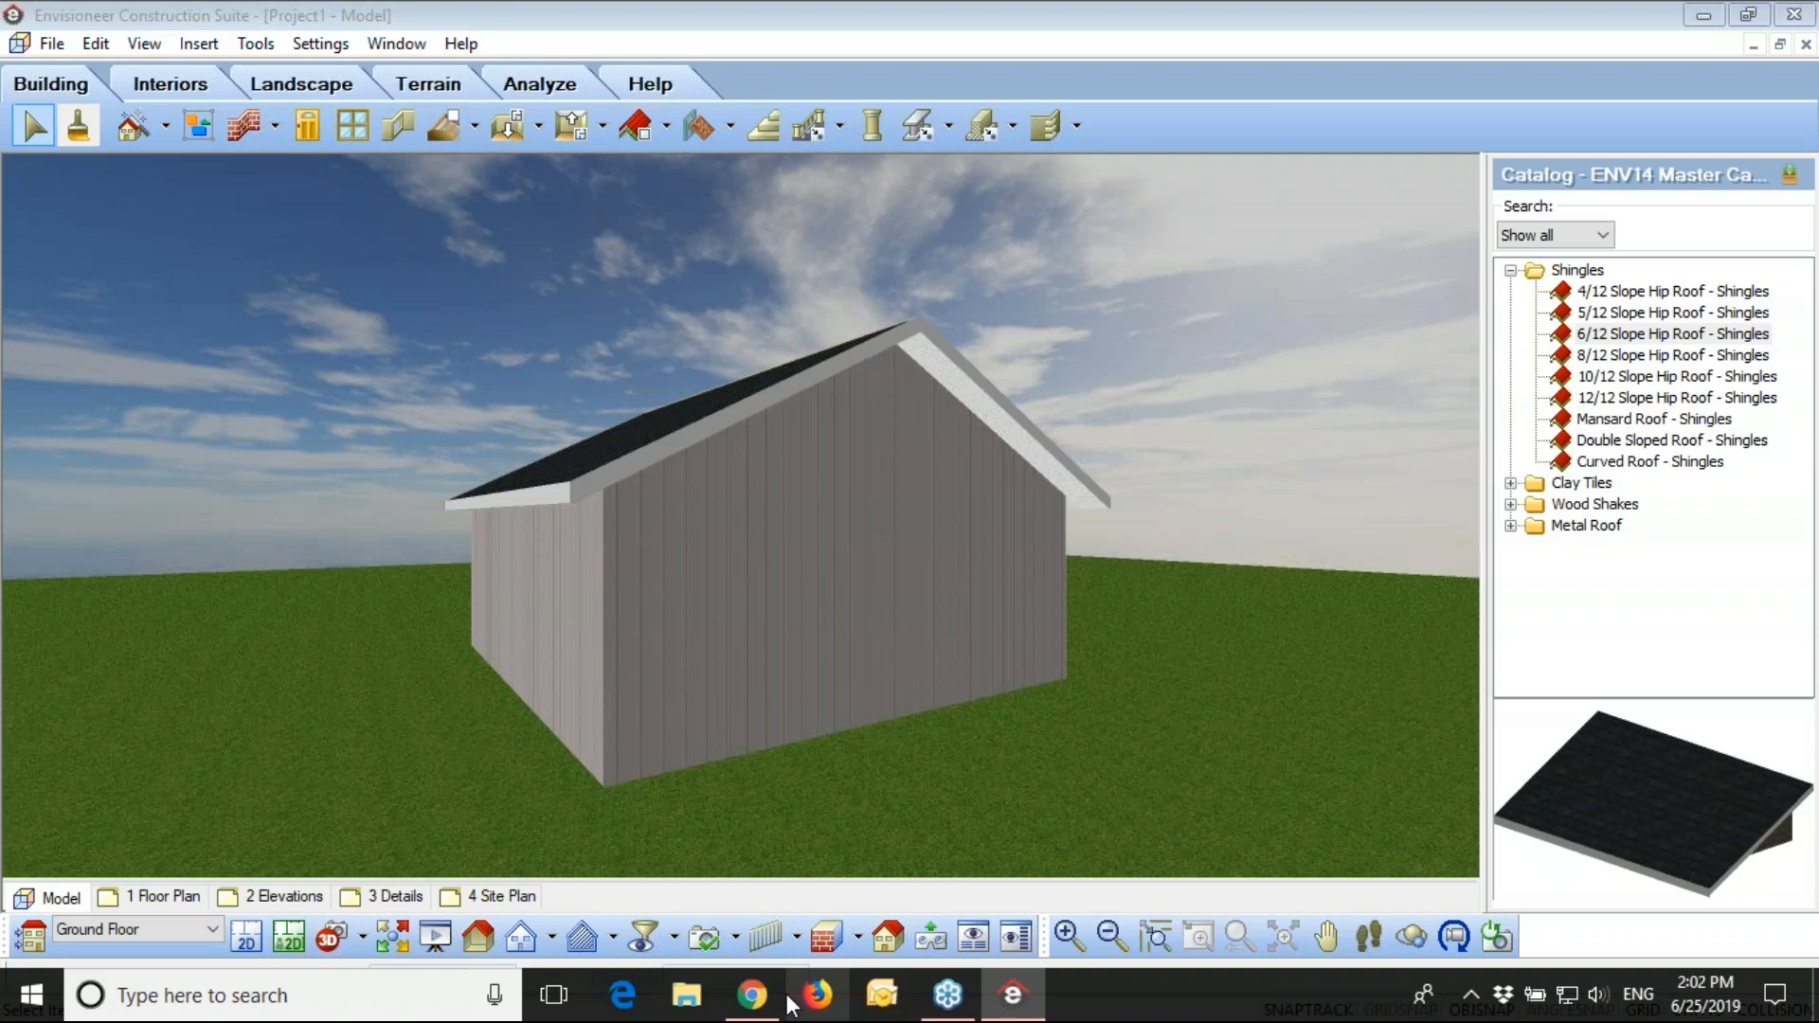
left_click(751, 995)
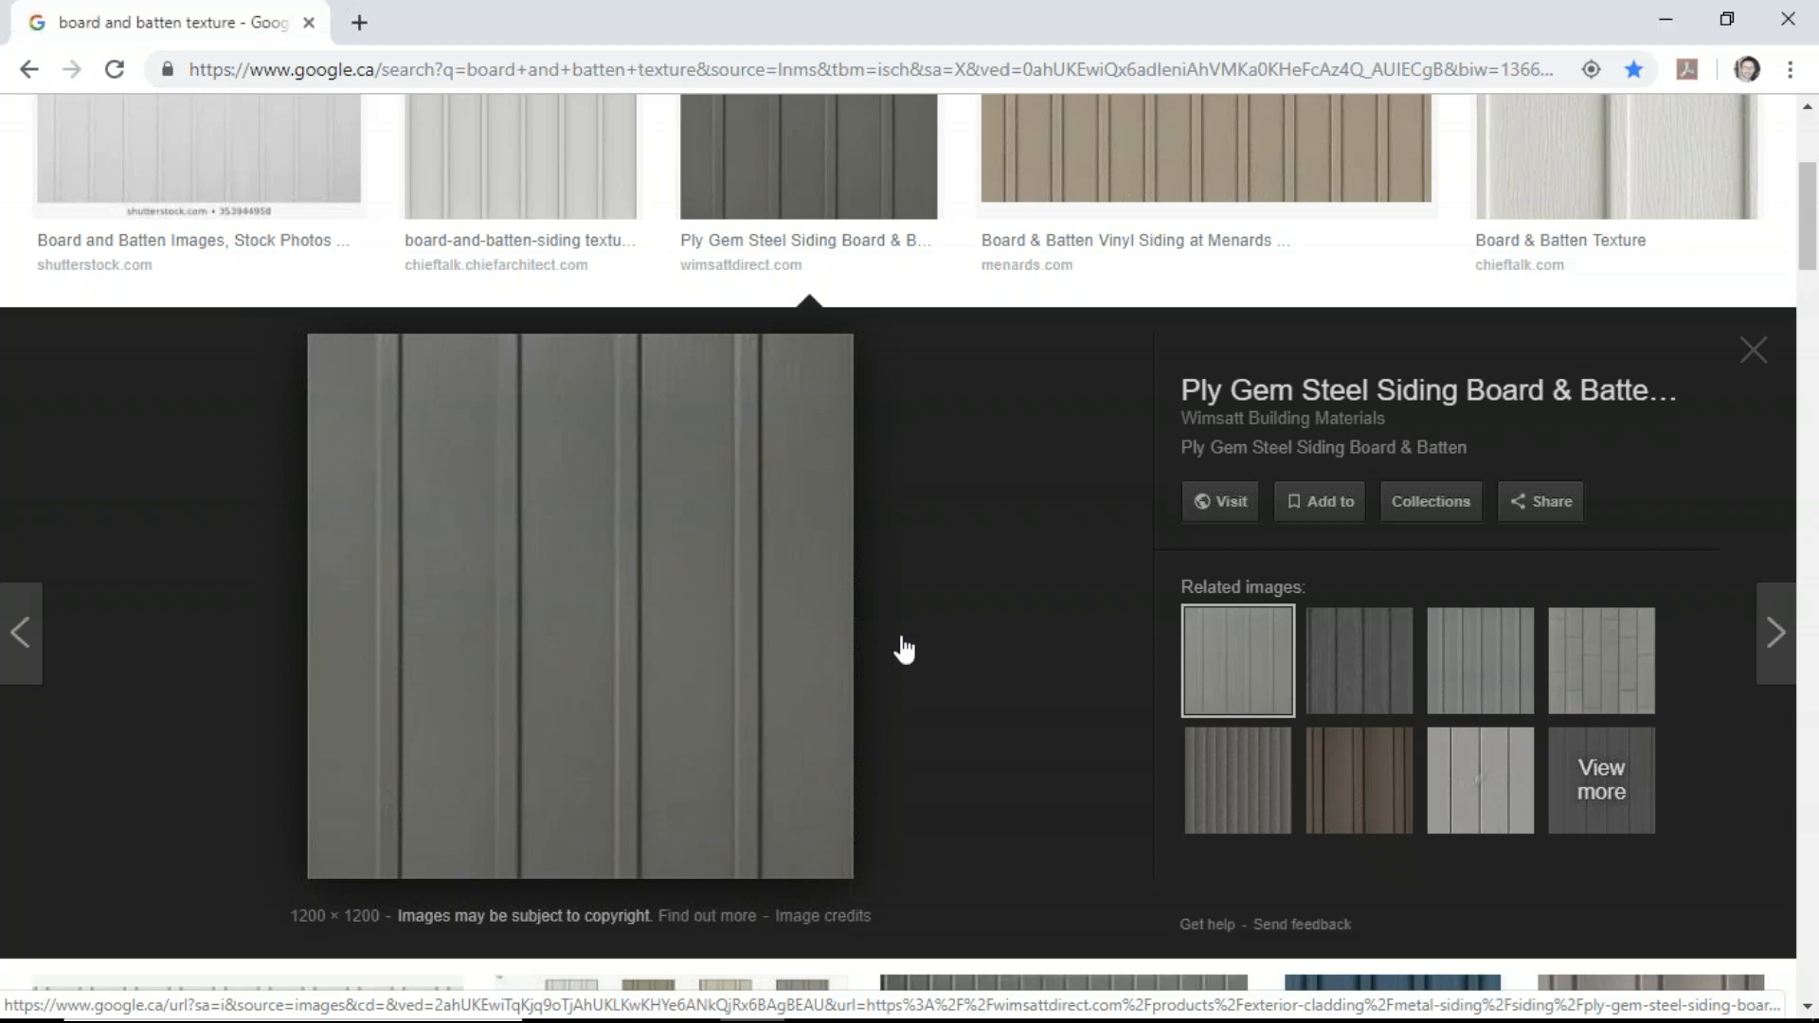
right_click(594, 596)
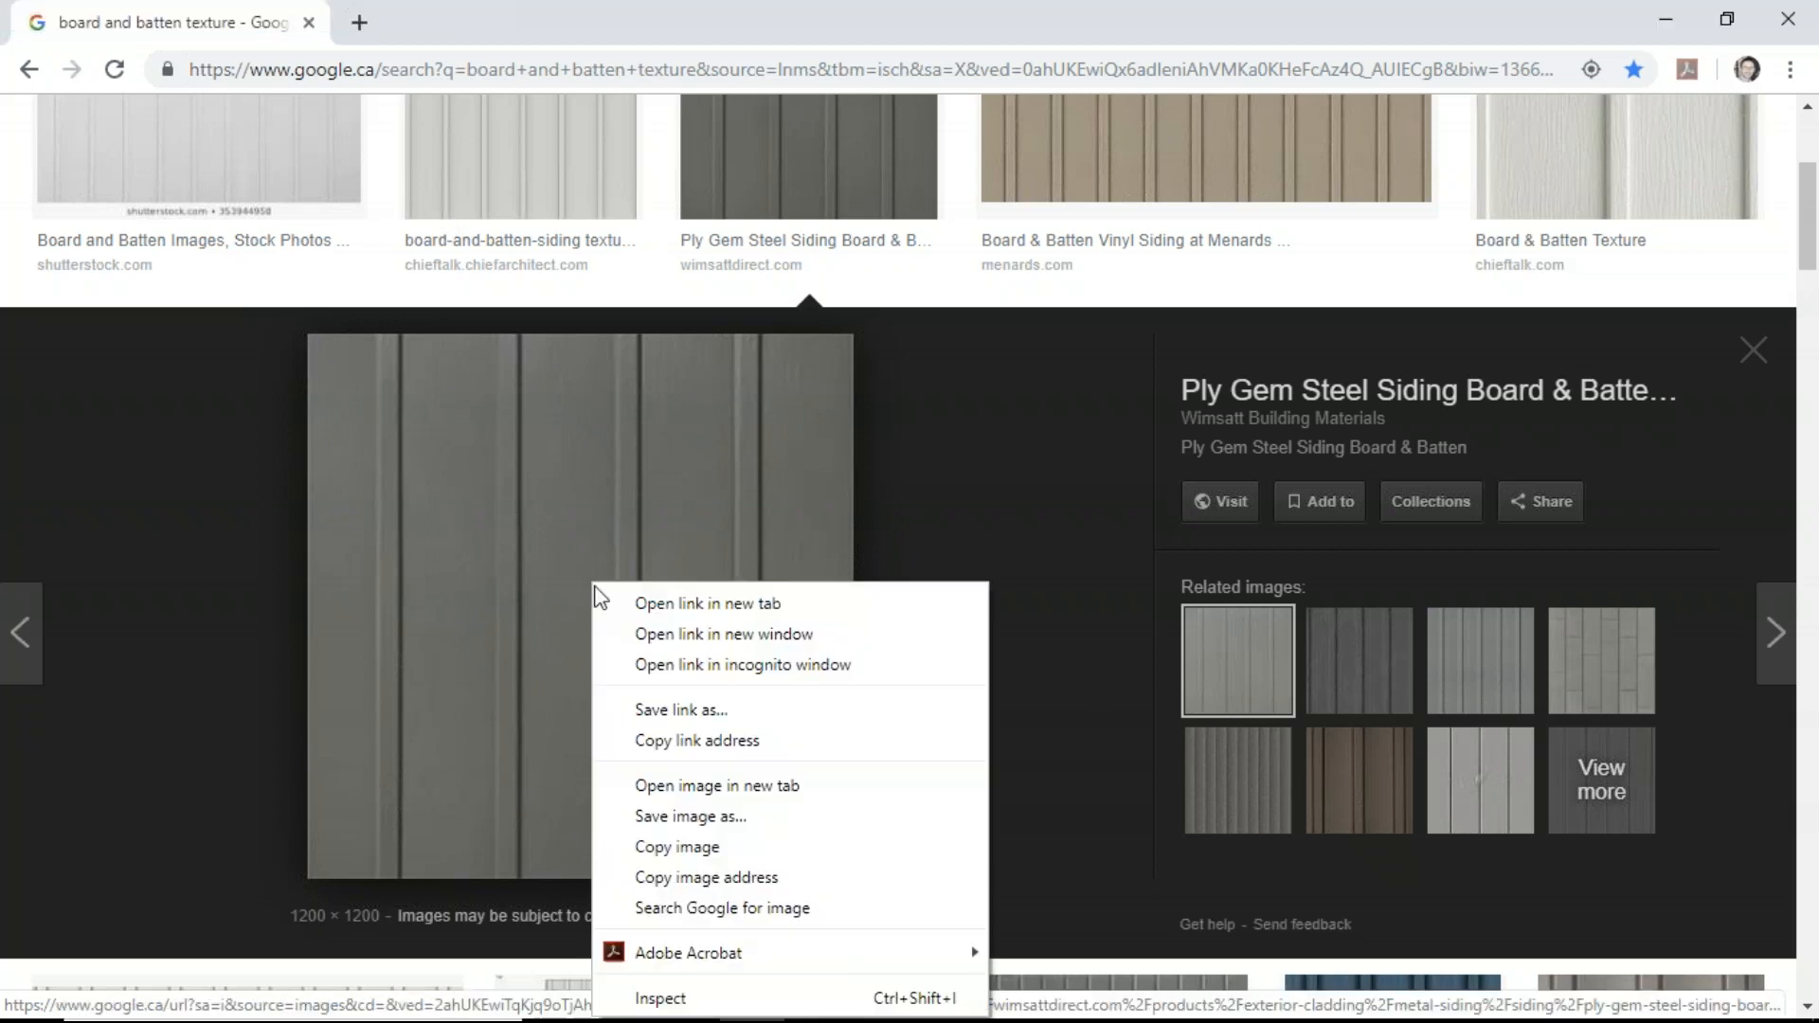
left_click(744, 821)
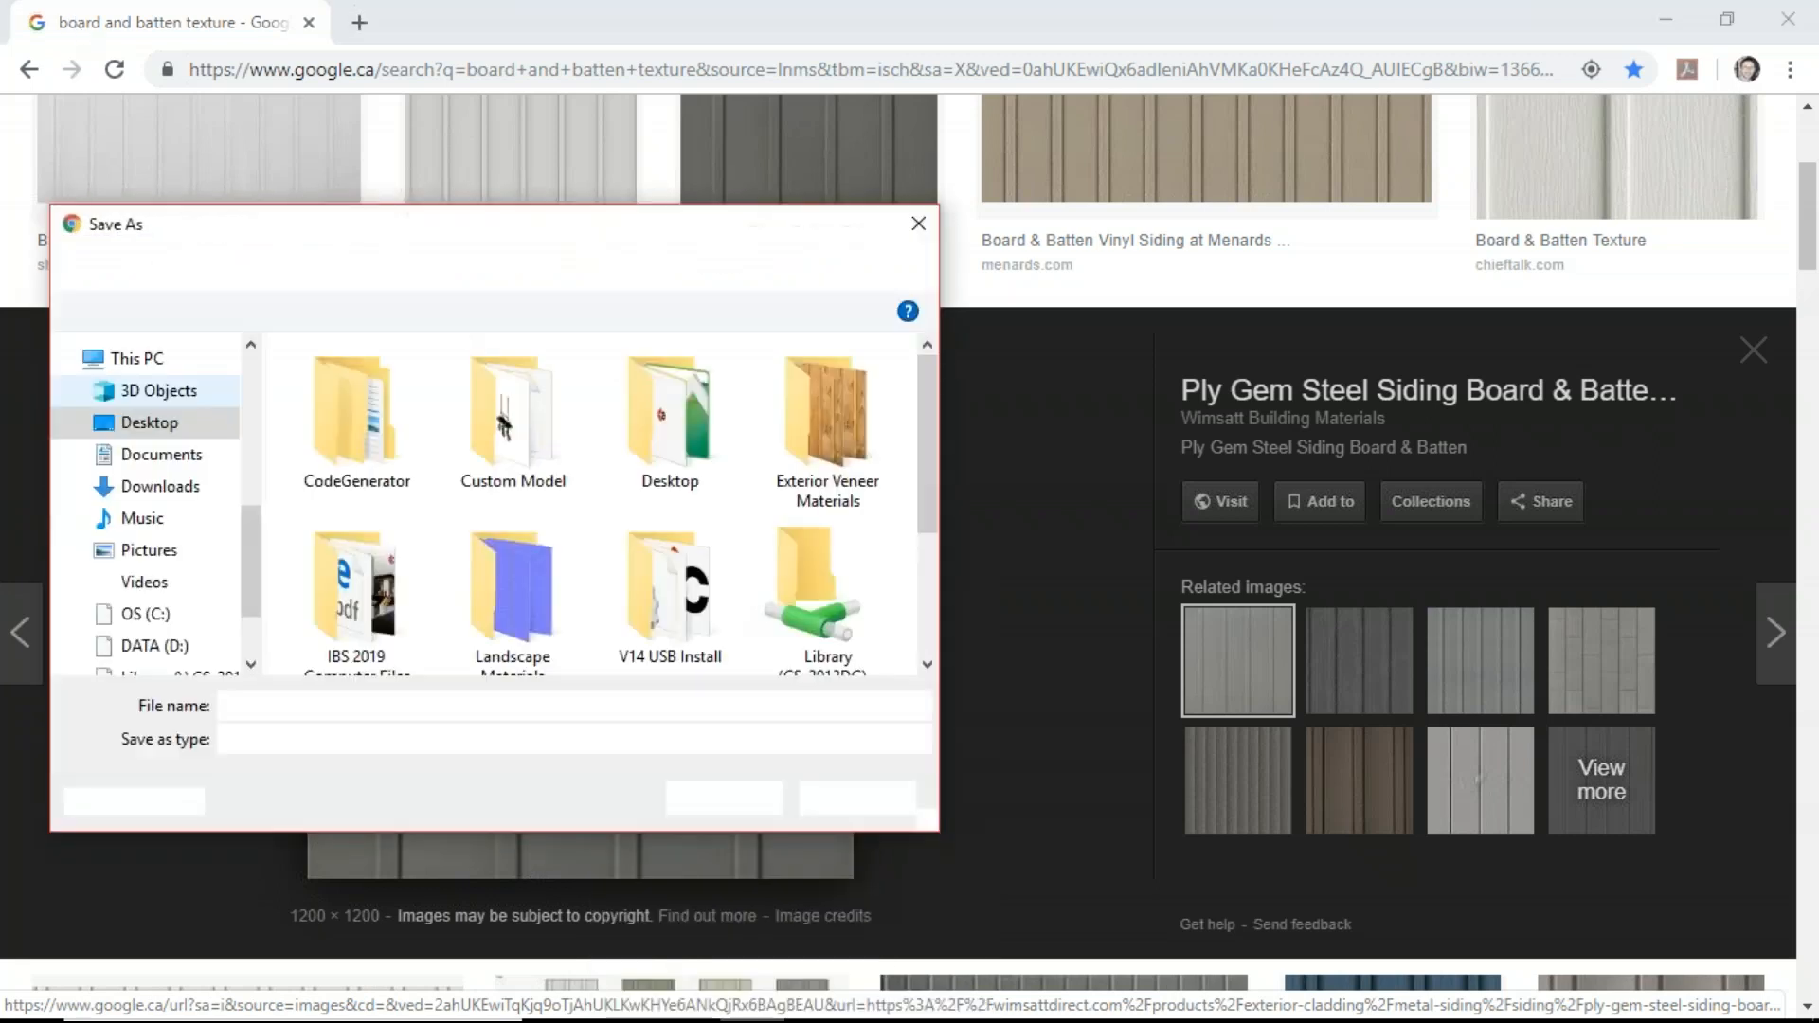
left_click(143, 422)
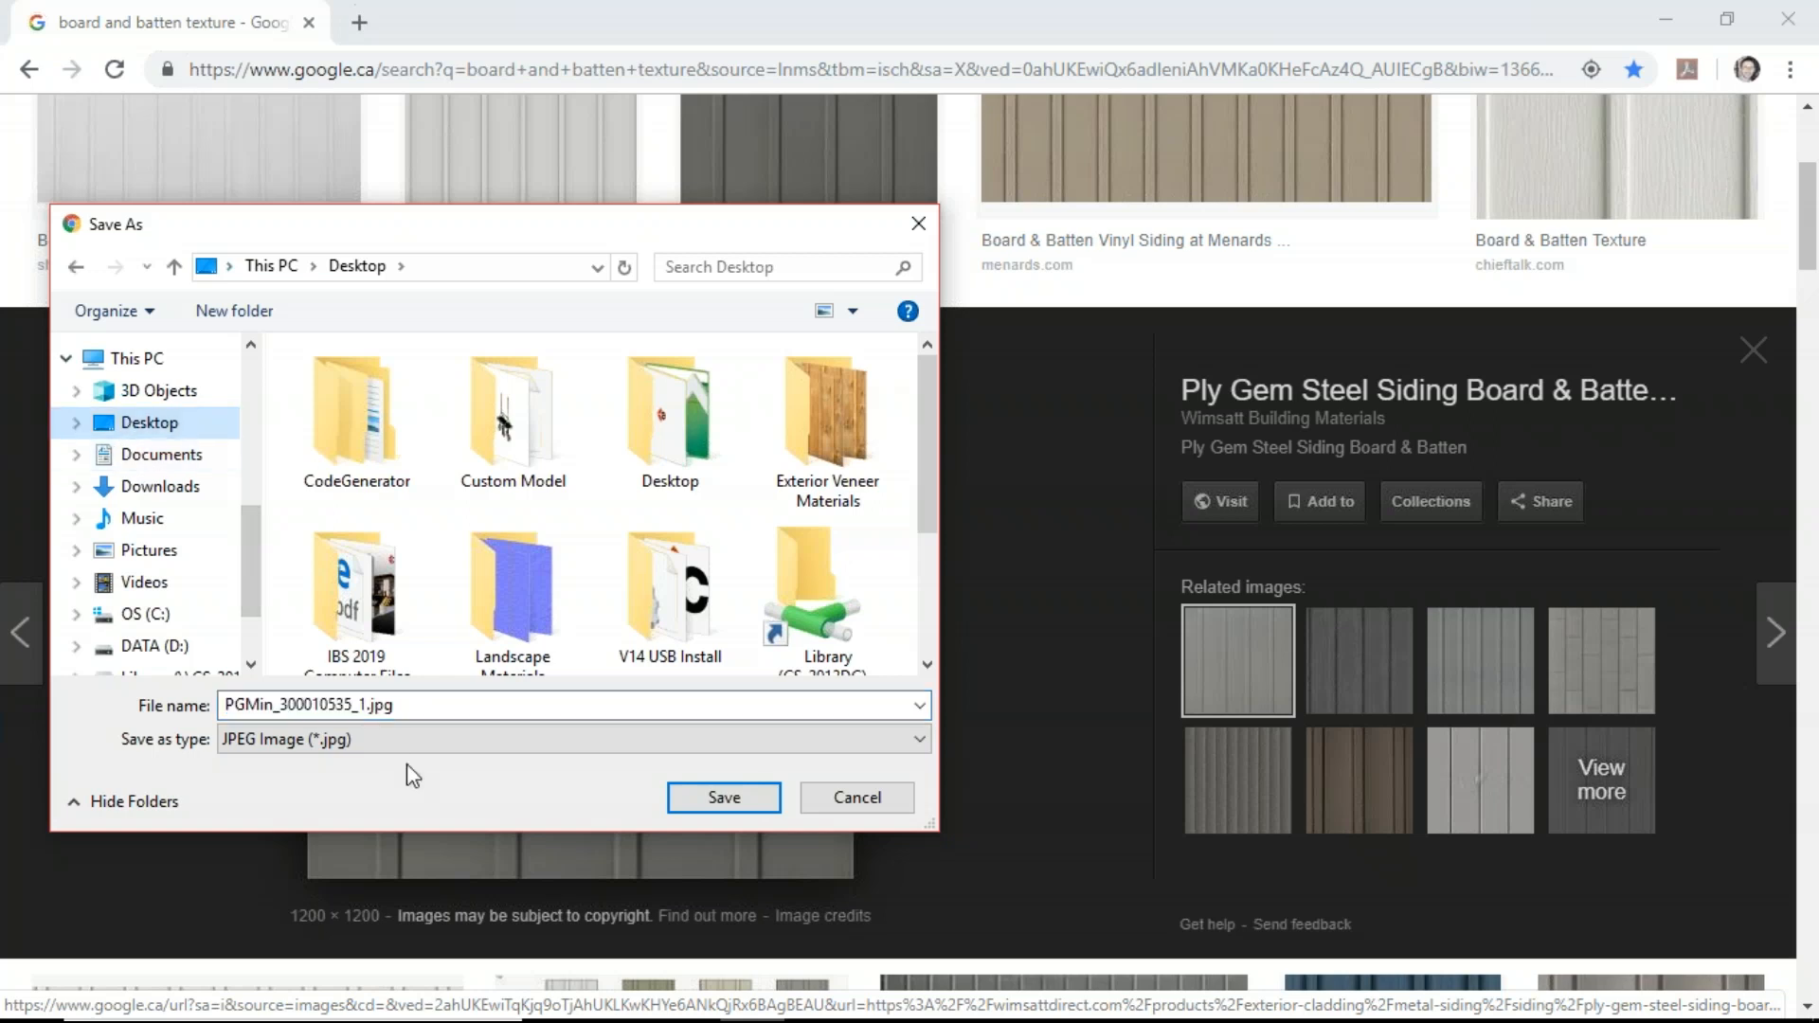
Step: Name the image file Gray-Board-N-Batten and save it
left_click(369, 705)
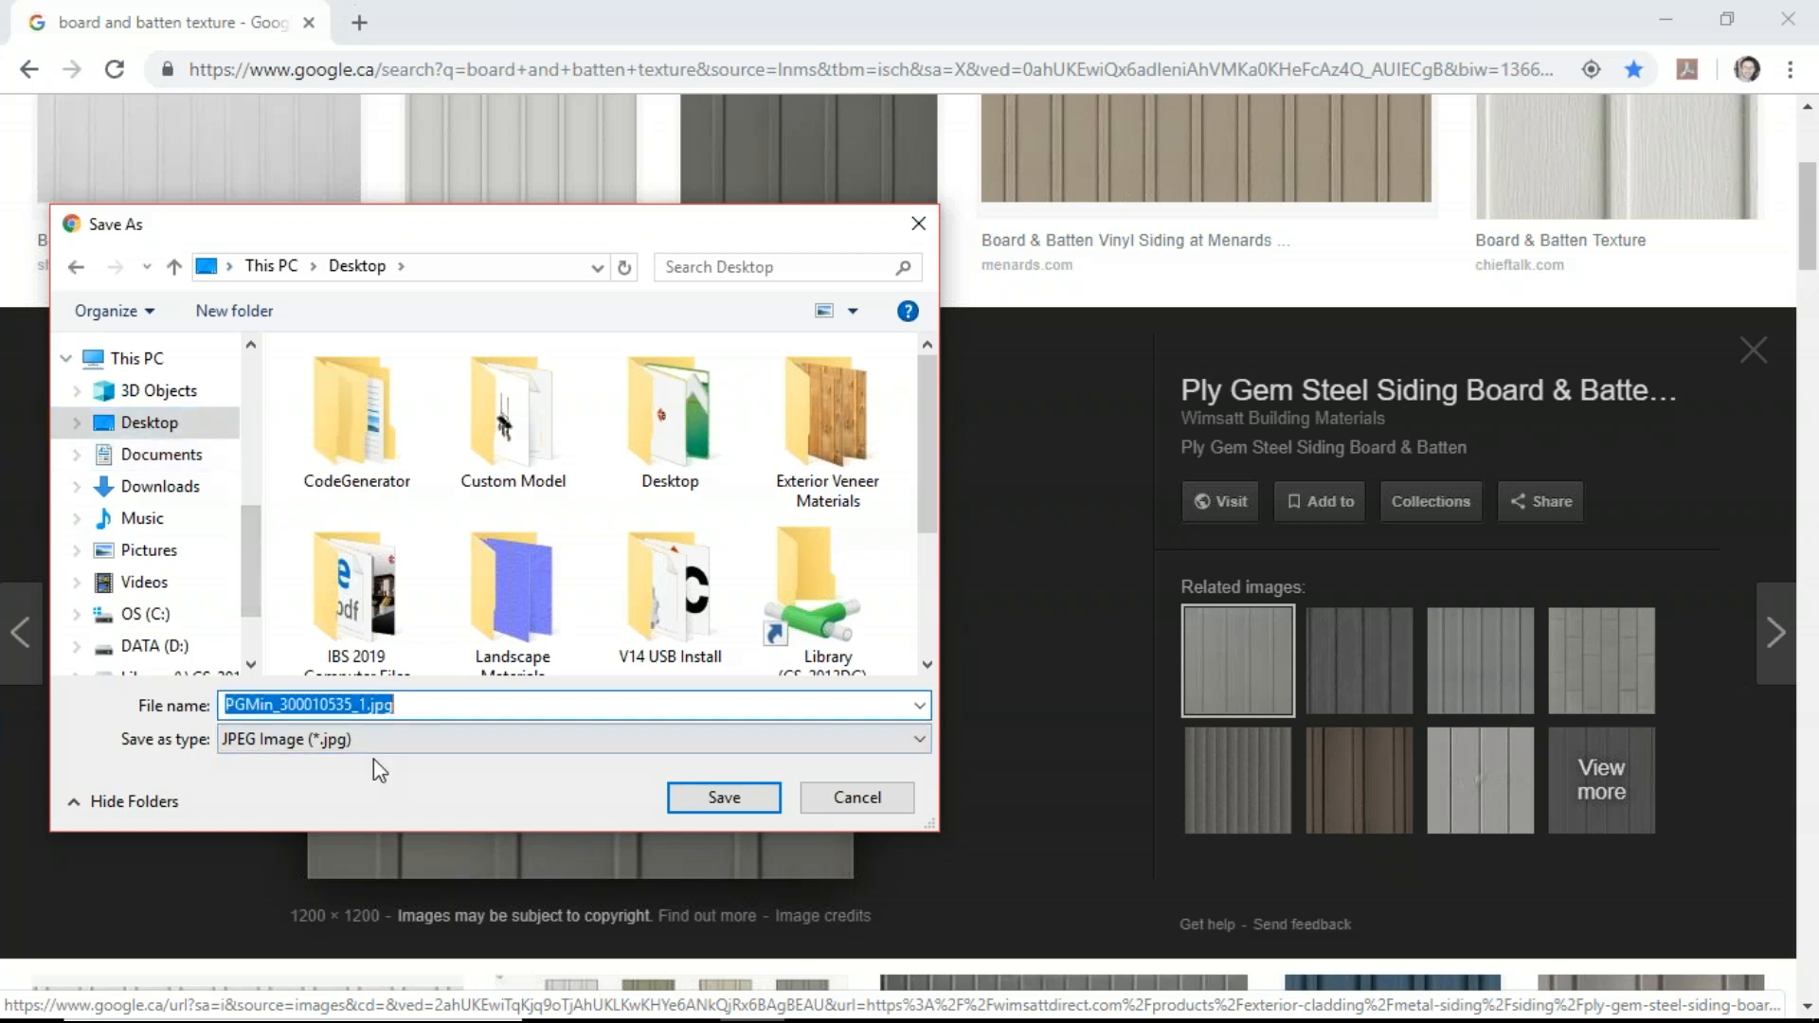
left_click(370, 706)
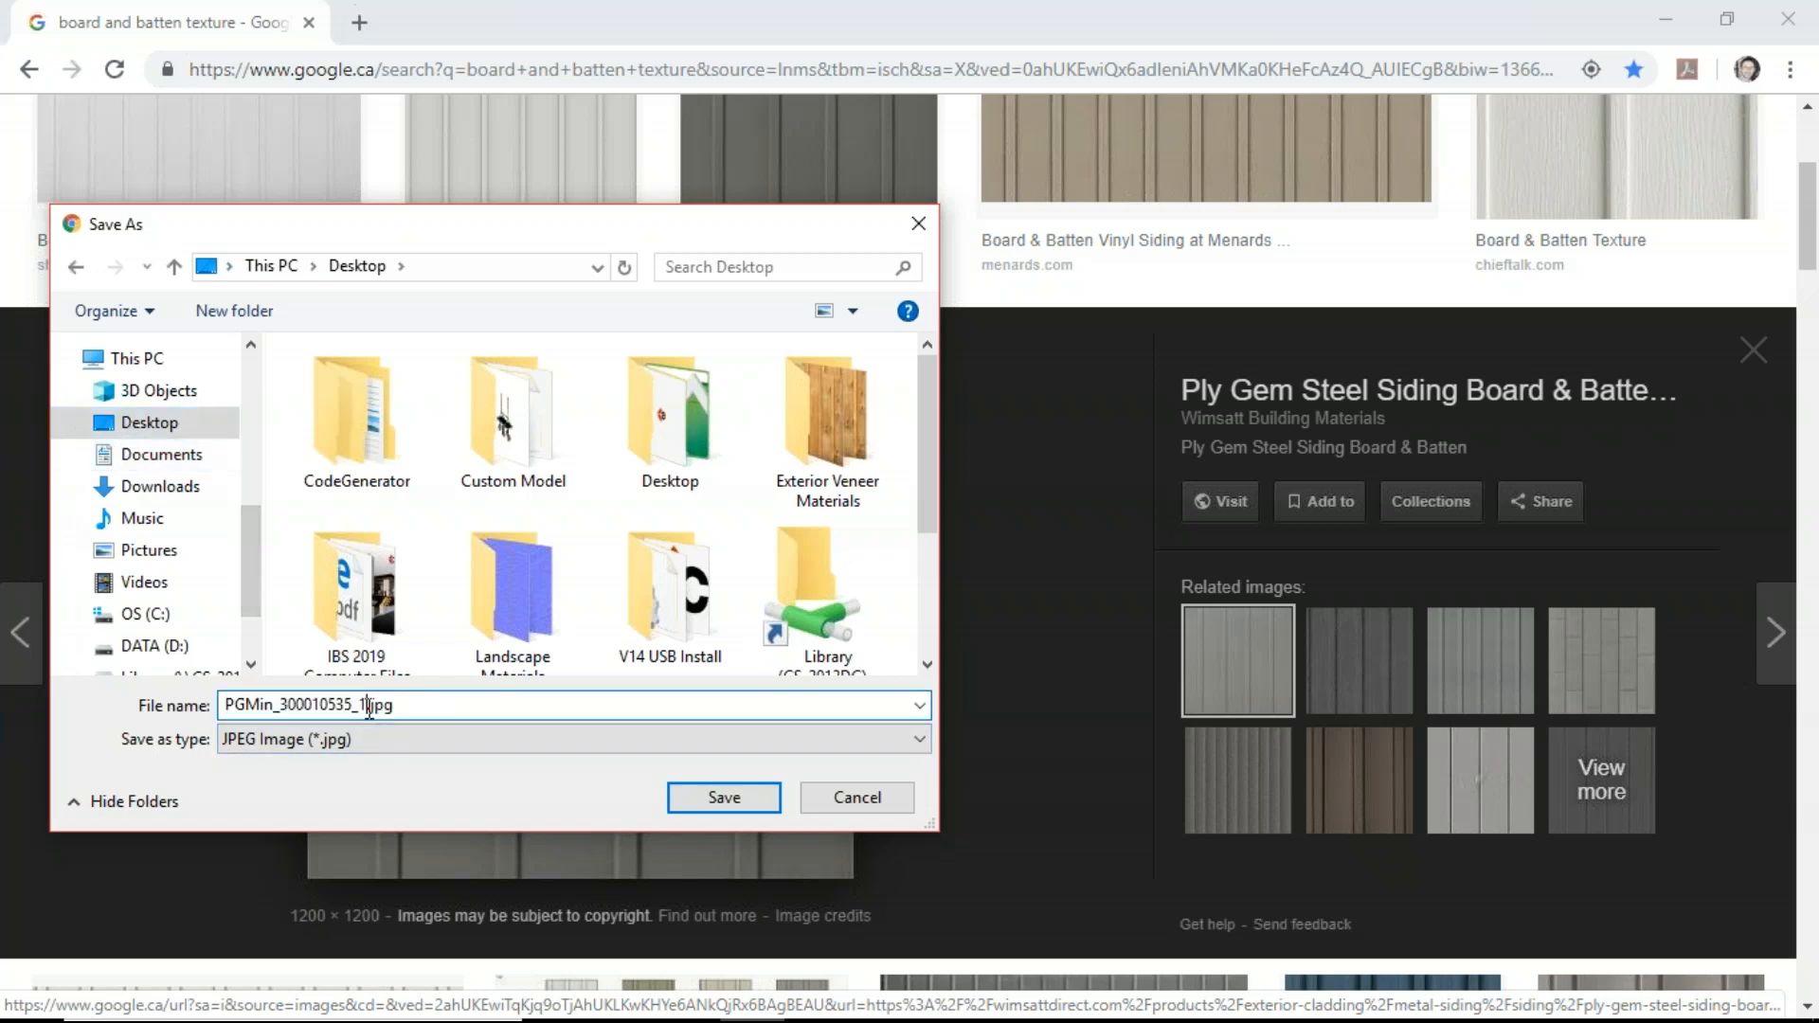
key("BackSpace")
key("BackSpace")
key("BackSpace")
key("BackSpace")
key("BackSpace")
key("BackSpace")
key("BackSpace")
key("BackSpace")
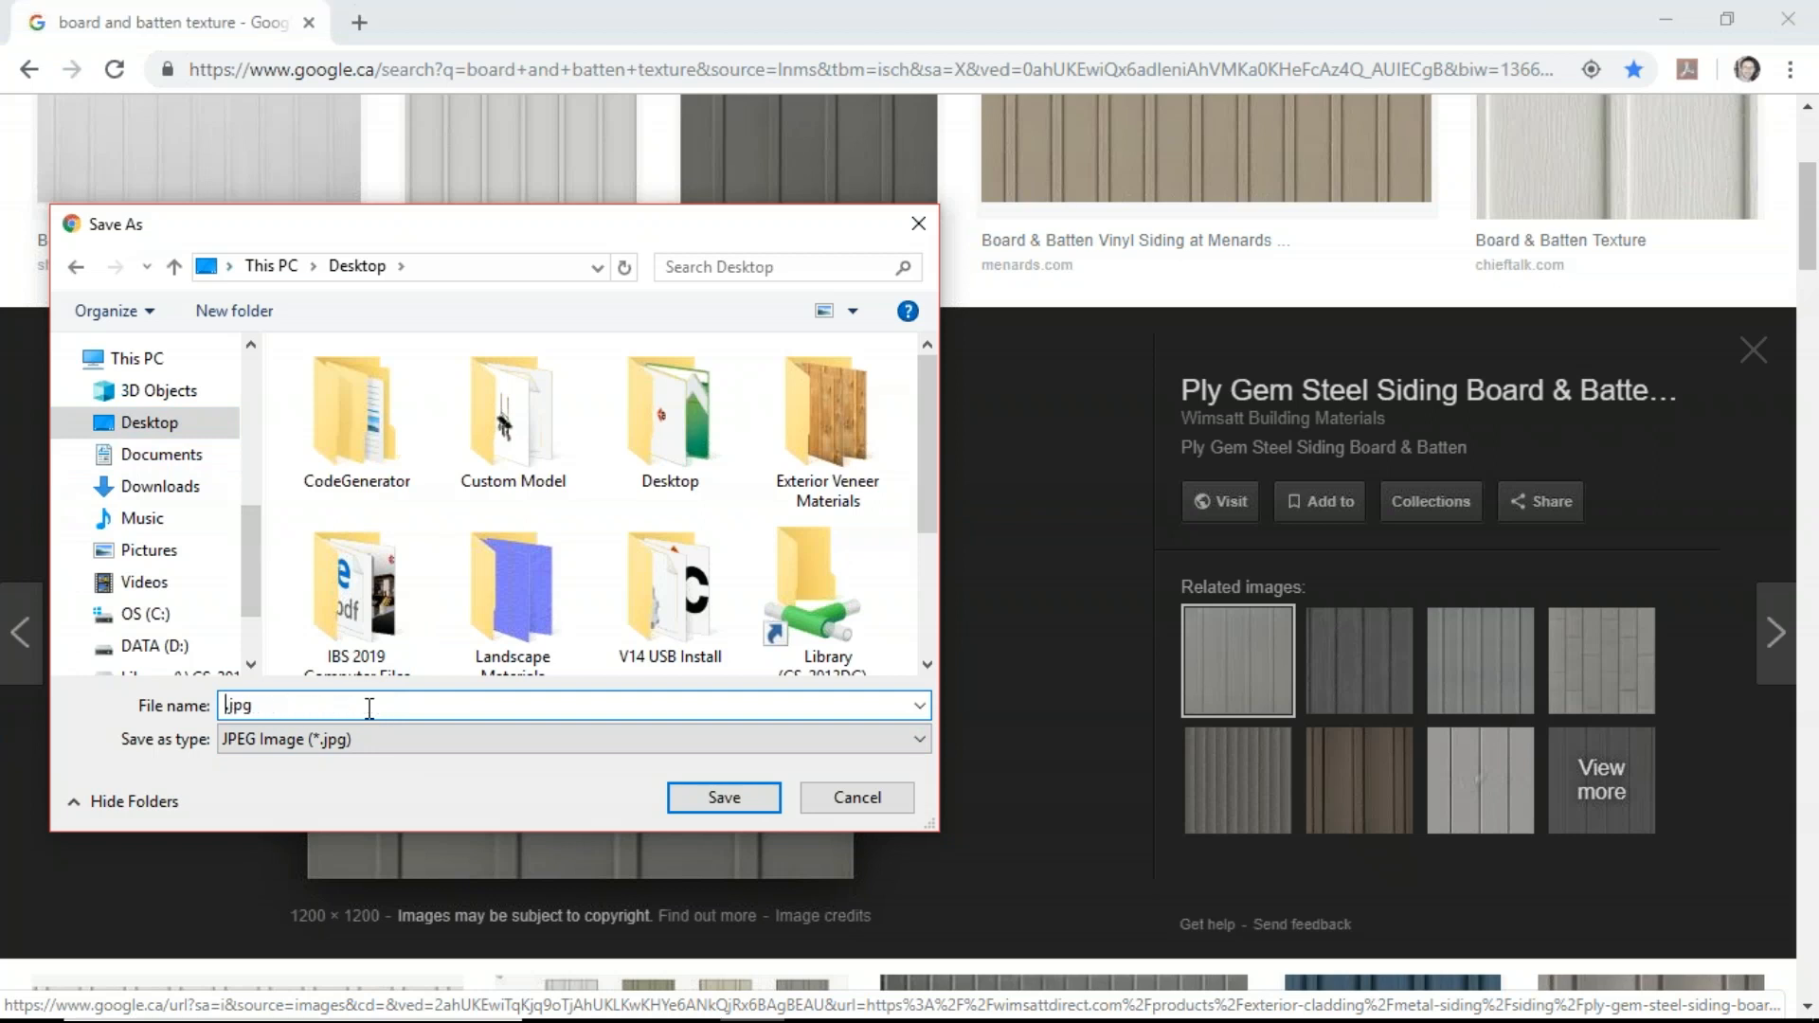
type("Gray-Board-N-Batten")
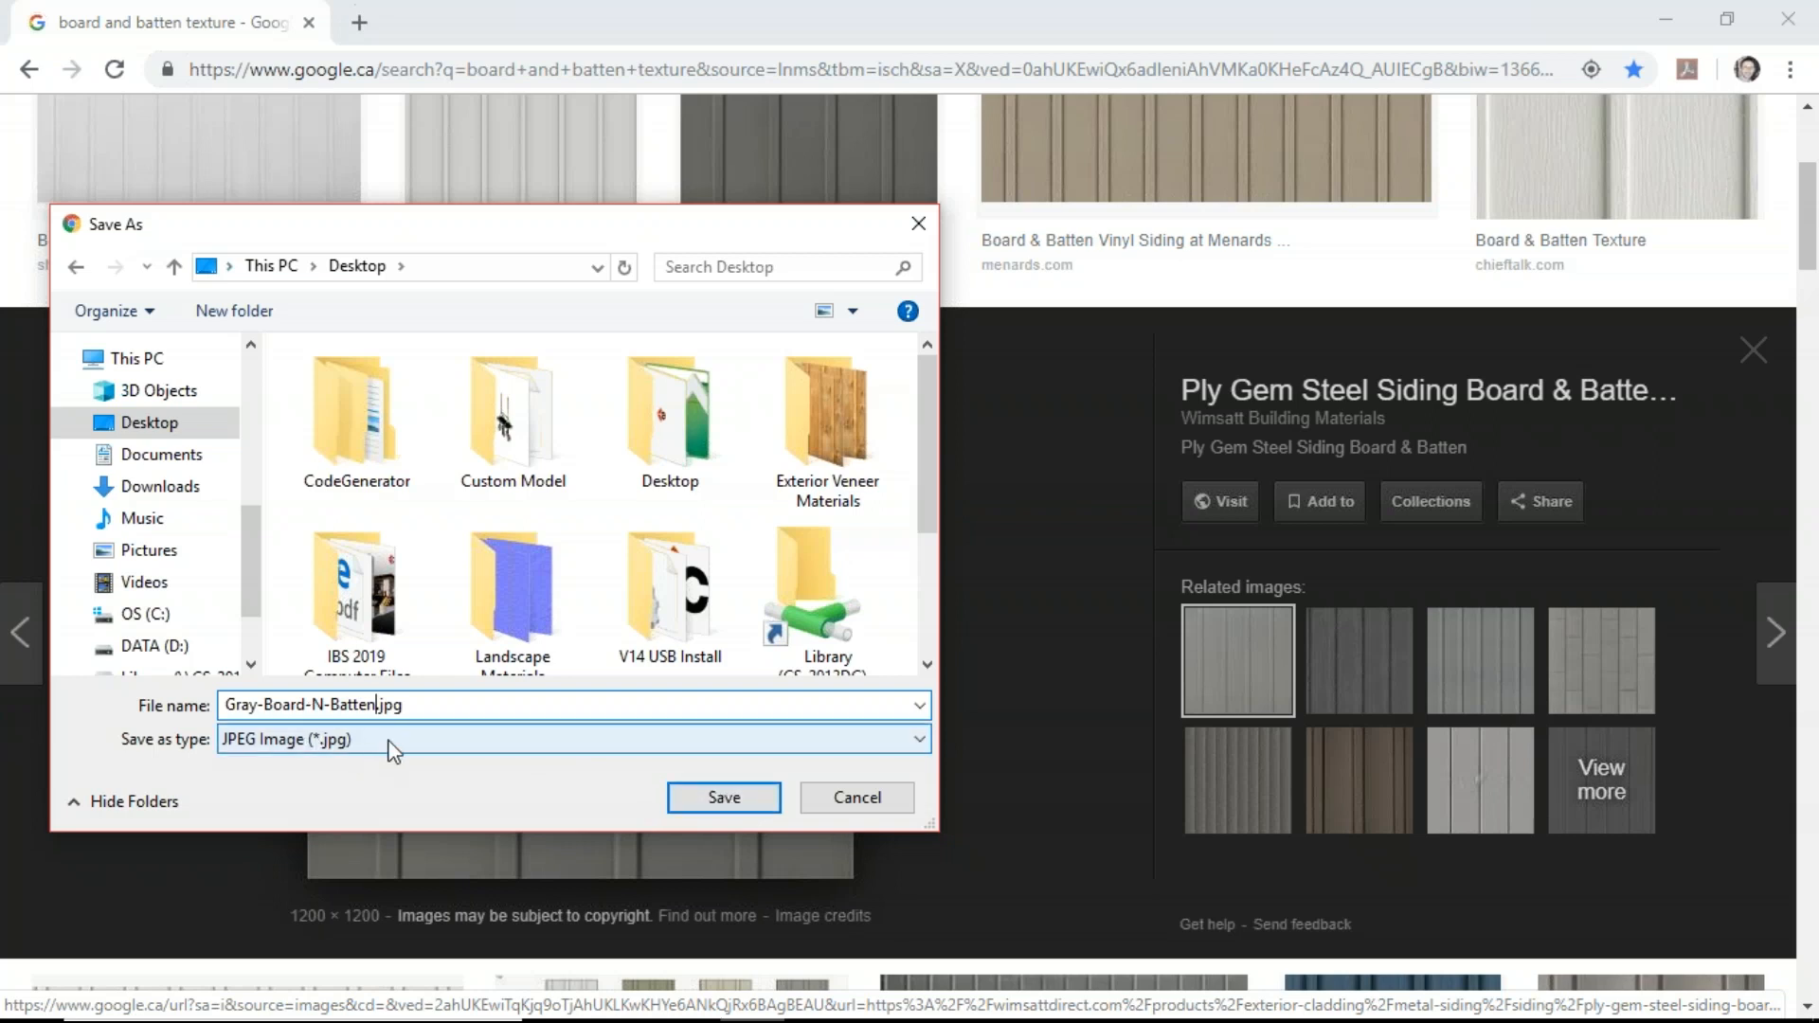
left_click(706, 798)
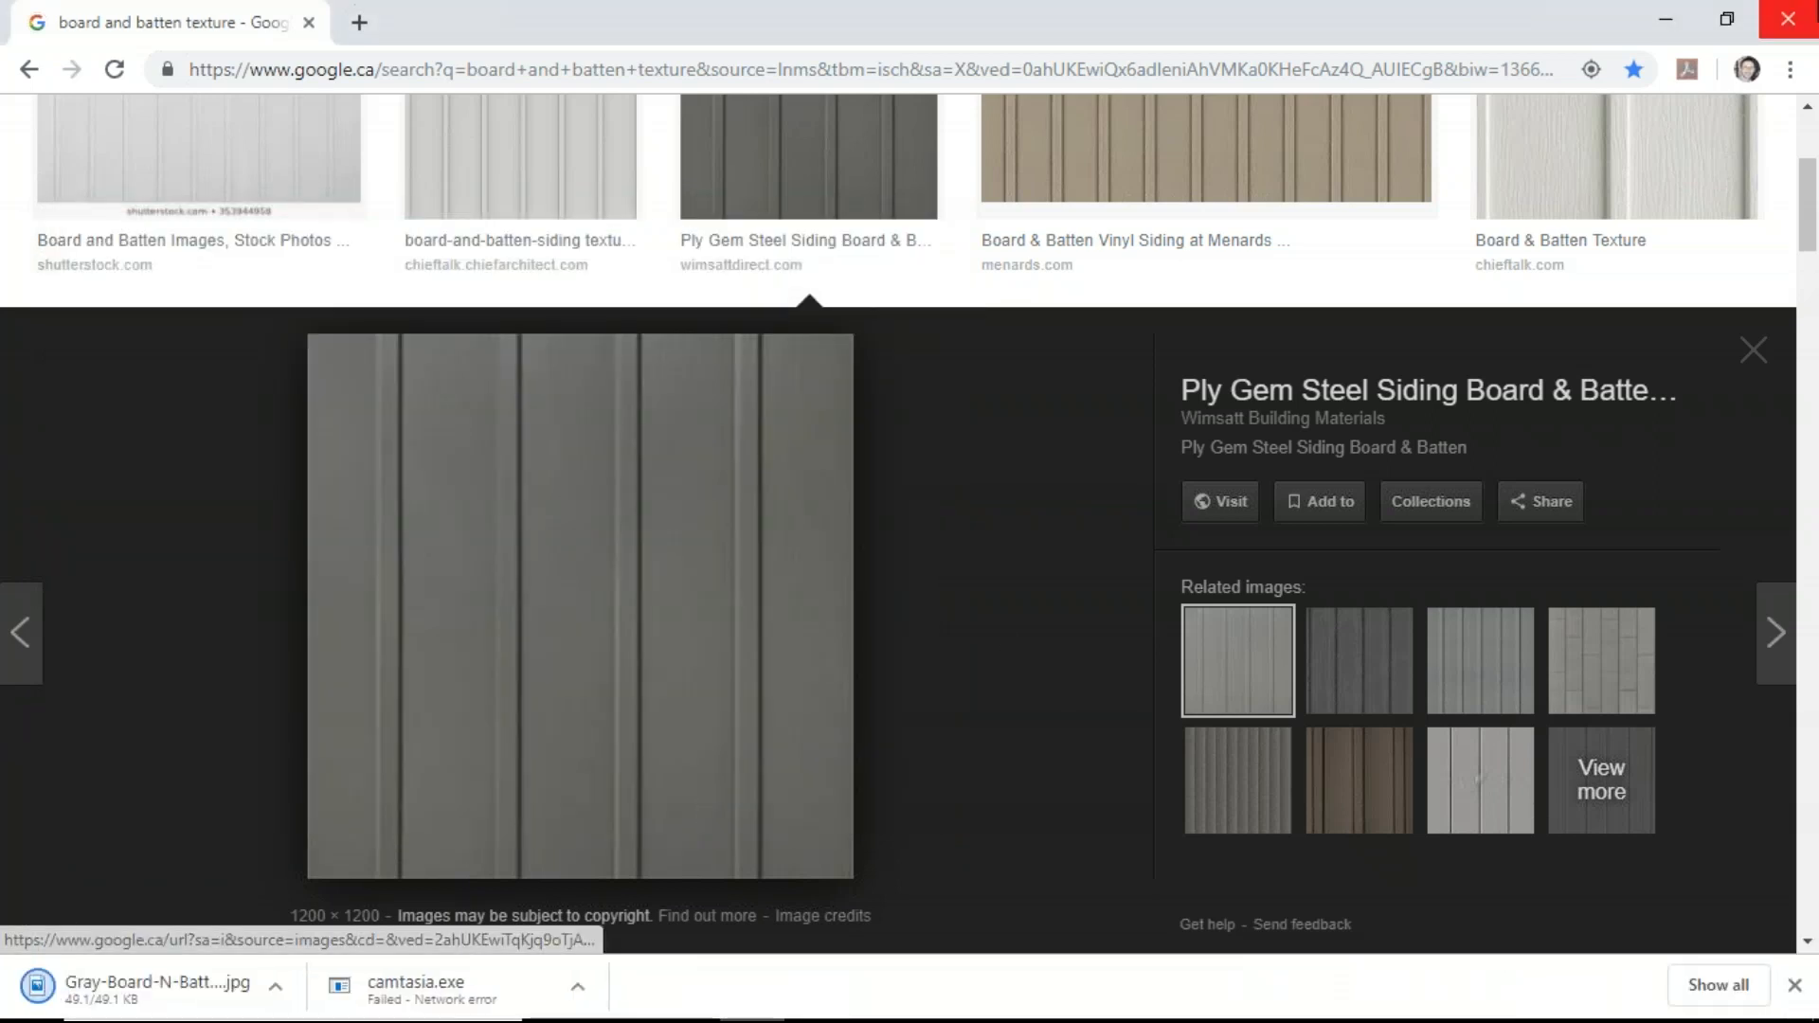
Step: Close the browser and move the Gray-Board-N-Batten.jpg icon to the upper desktop area
left_click(1790, 21)
left_click(1660, 17)
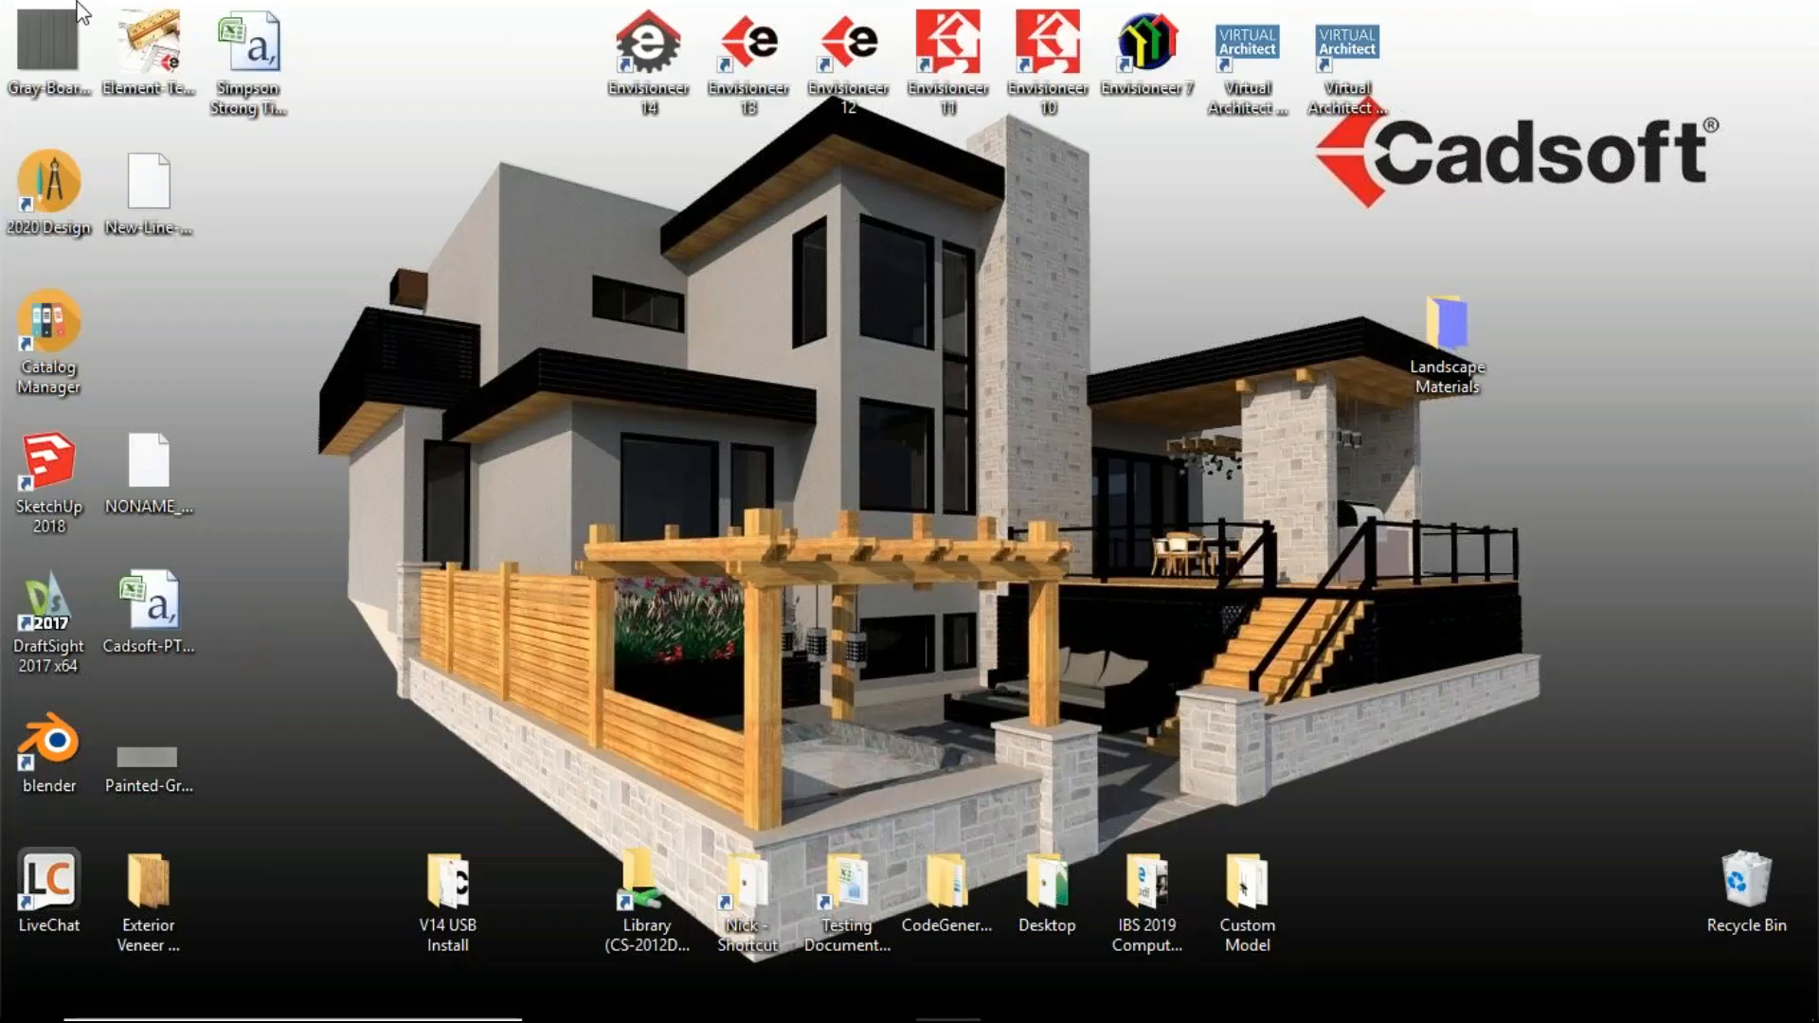
left_click_drag(444, 353, 328, 175)
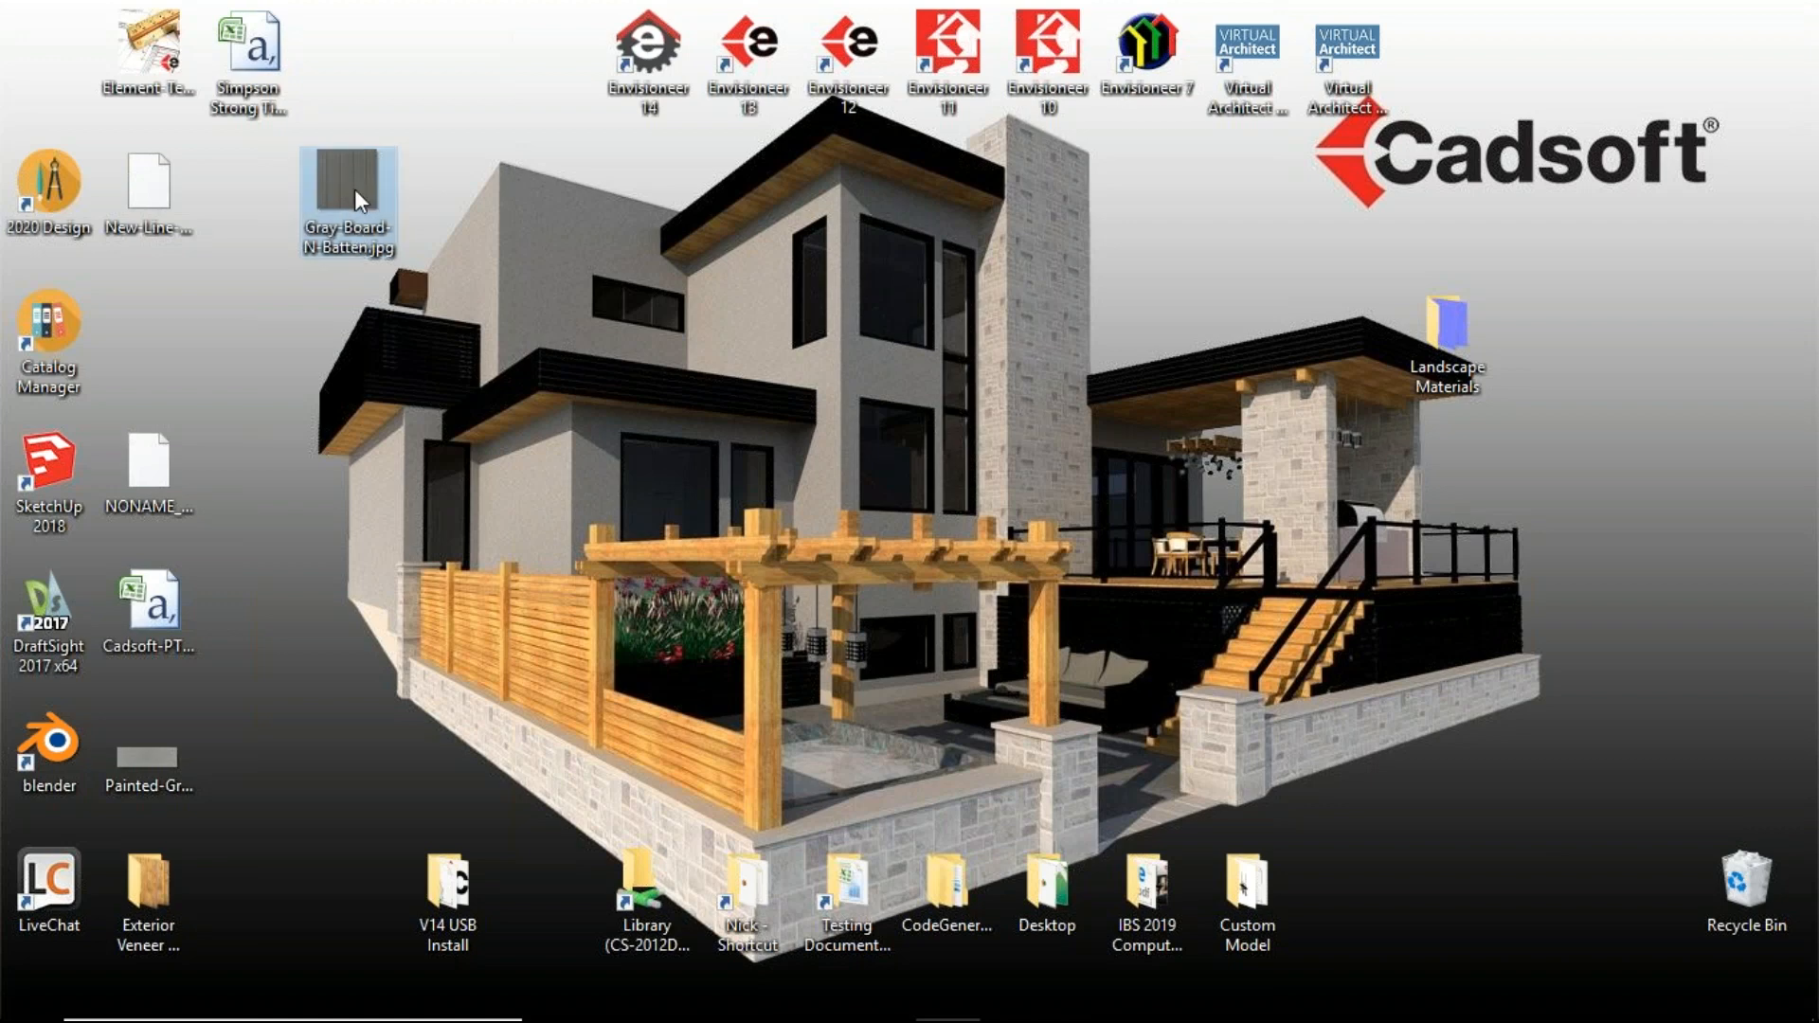
Step: Open Gray-Board-N-Batten.jpg with Paint
right_click(355, 191)
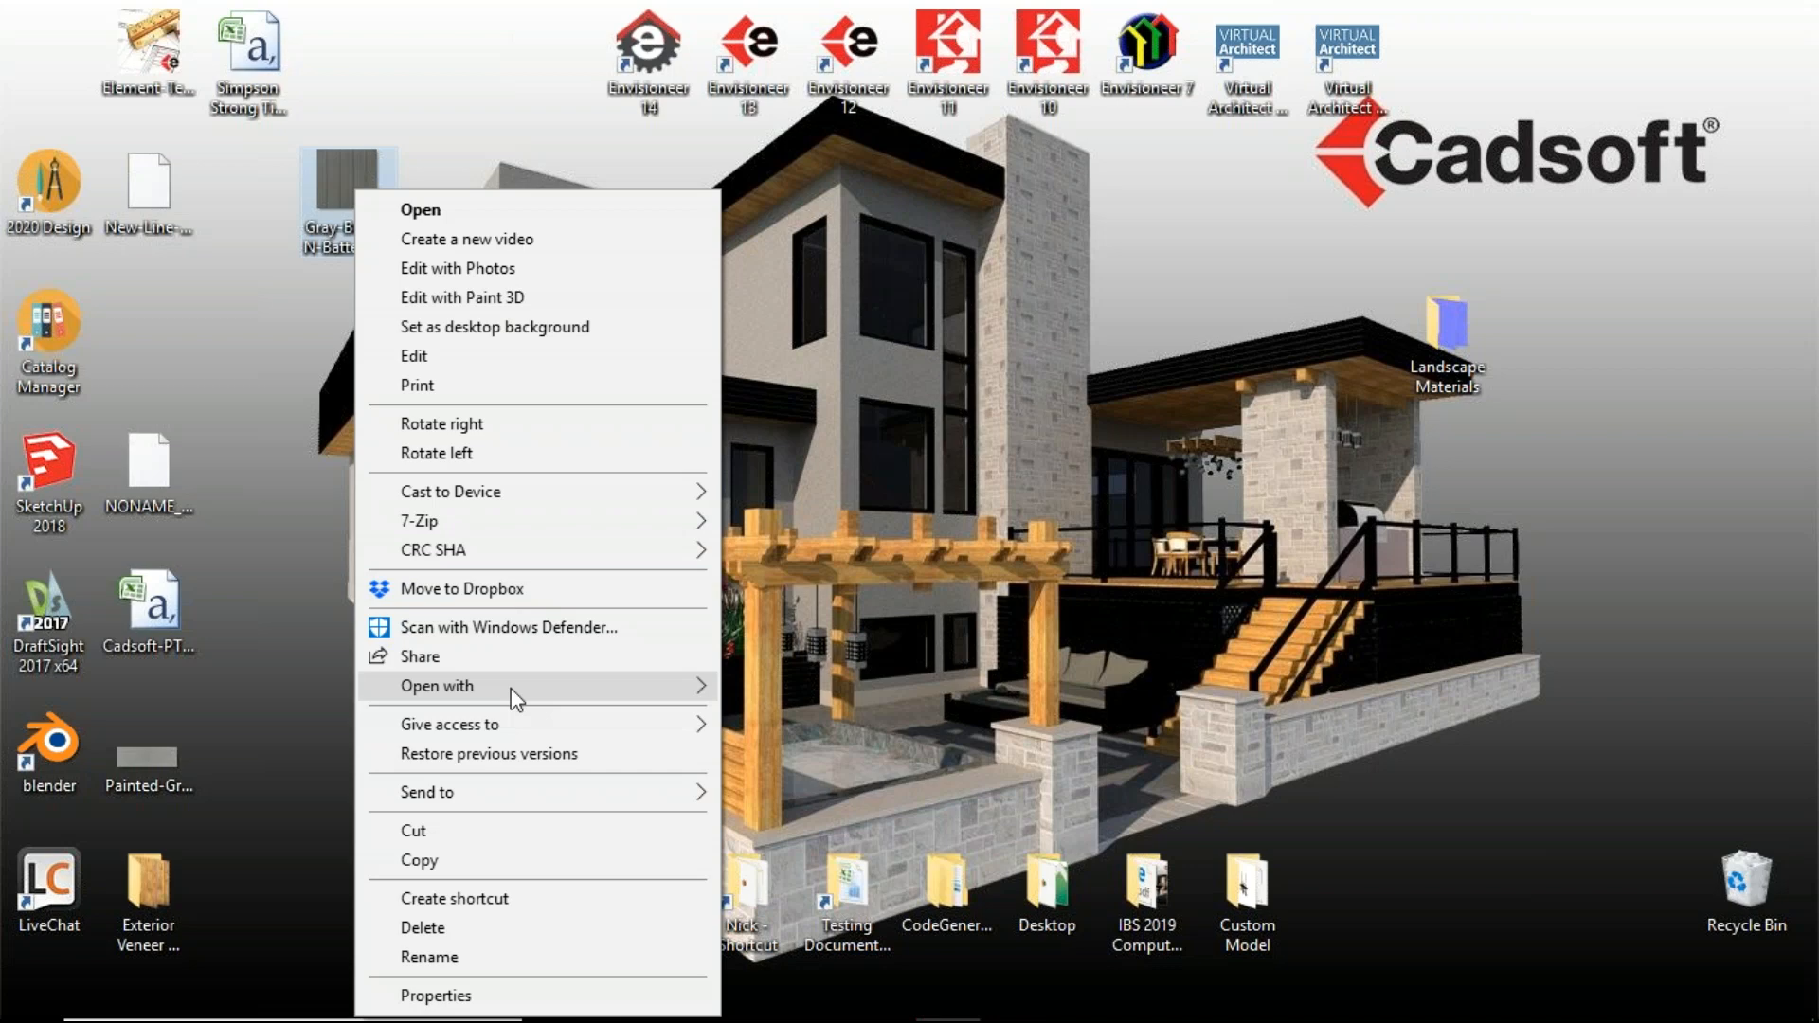
mouse_move(593, 690)
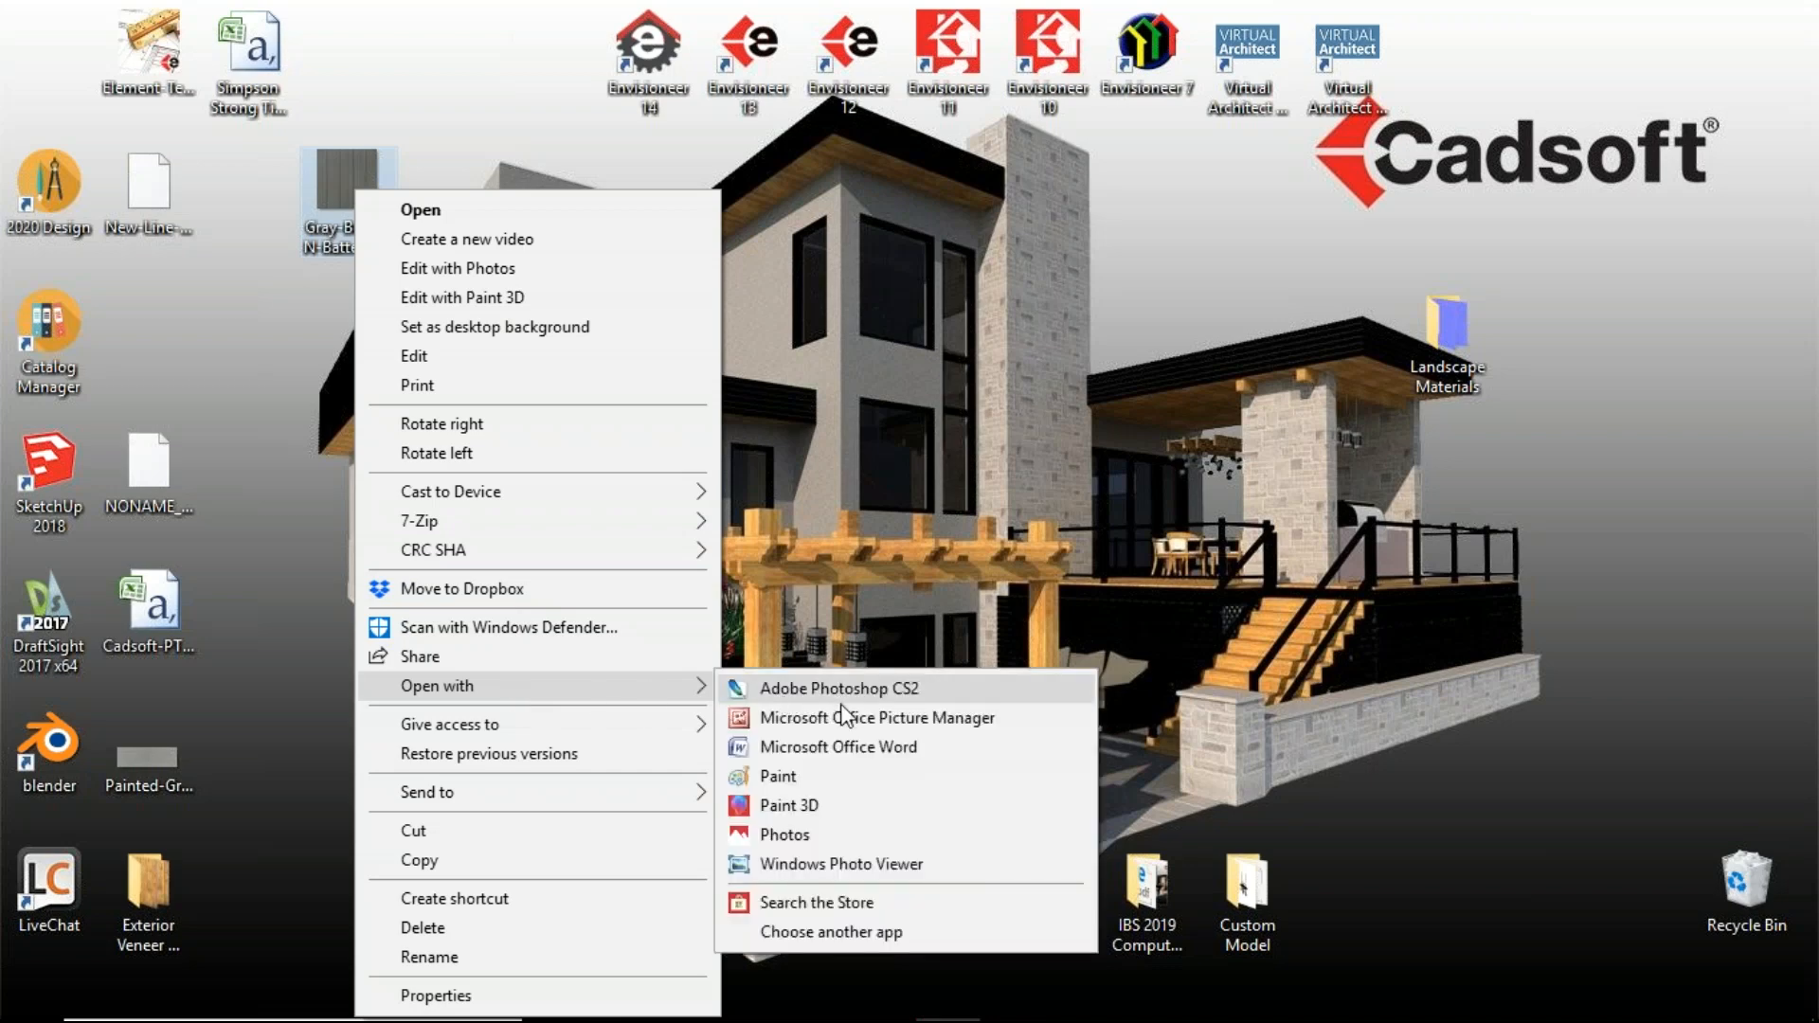
left_click(779, 776)
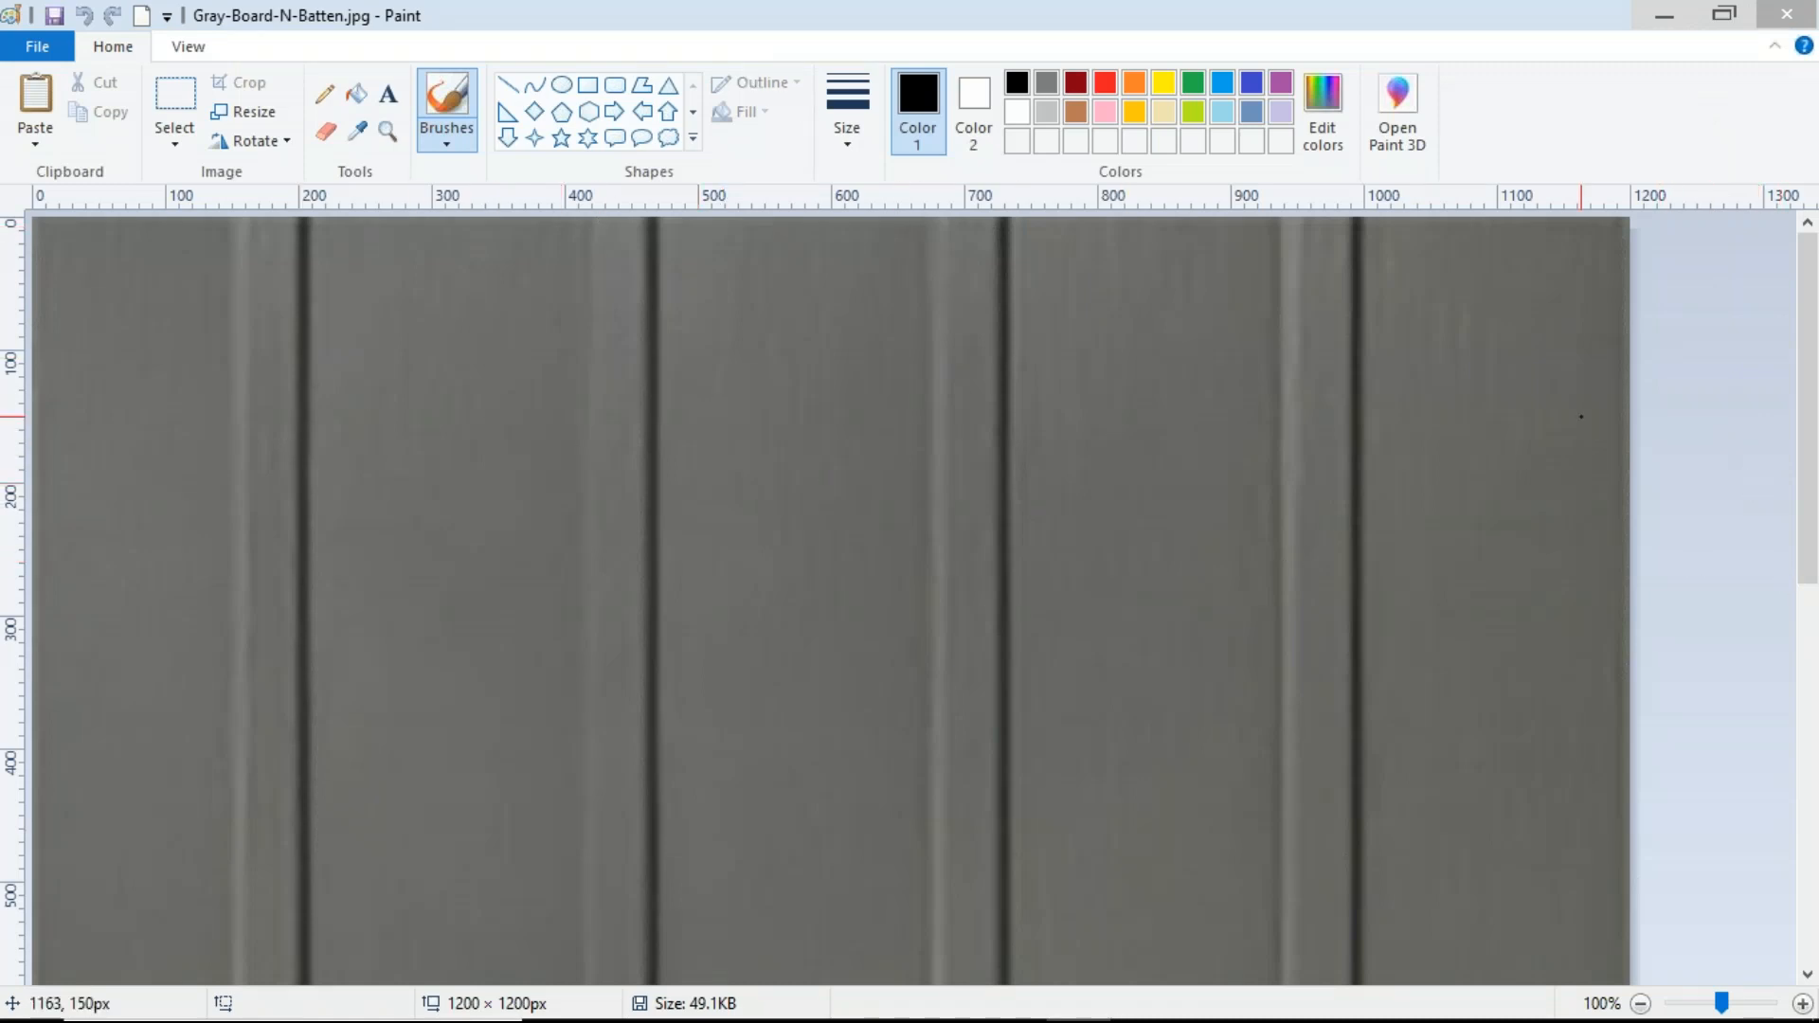
Step: Select a region of the siding about 1055 × 1155 px, leaving out the left strip of the image
left_click(389, 132)
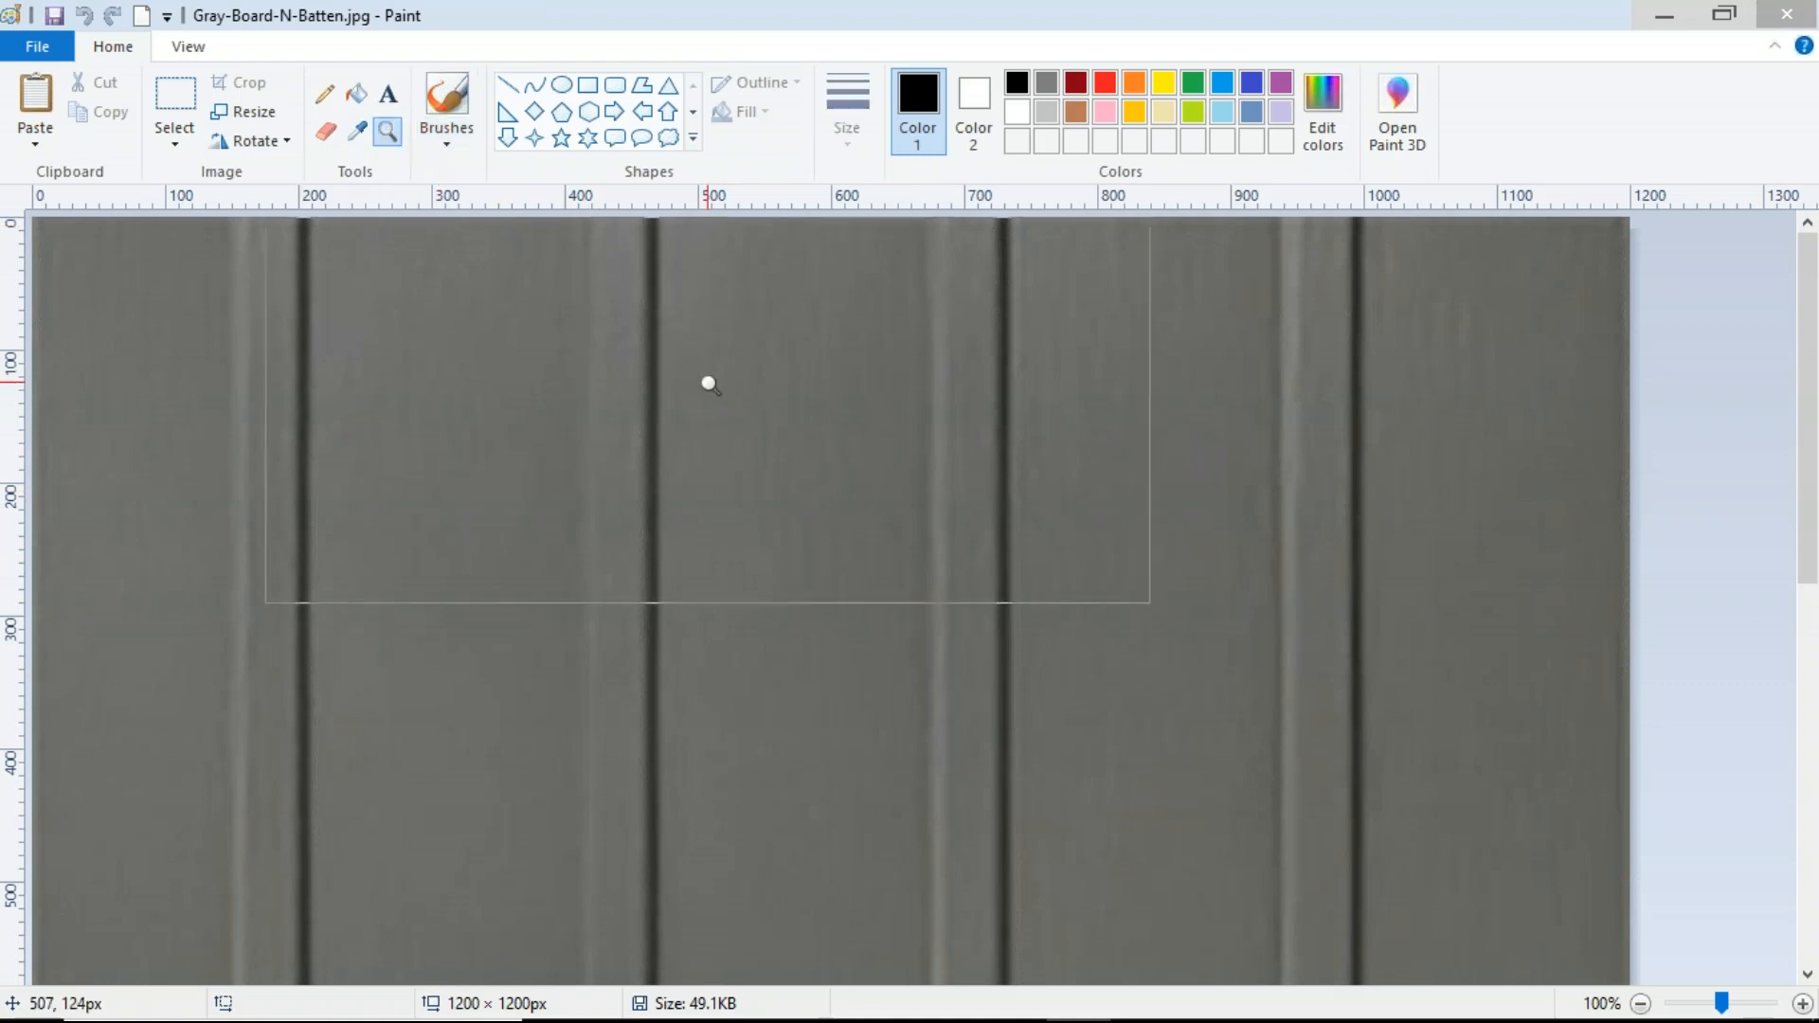
scroll(715, 398, "down", 3)
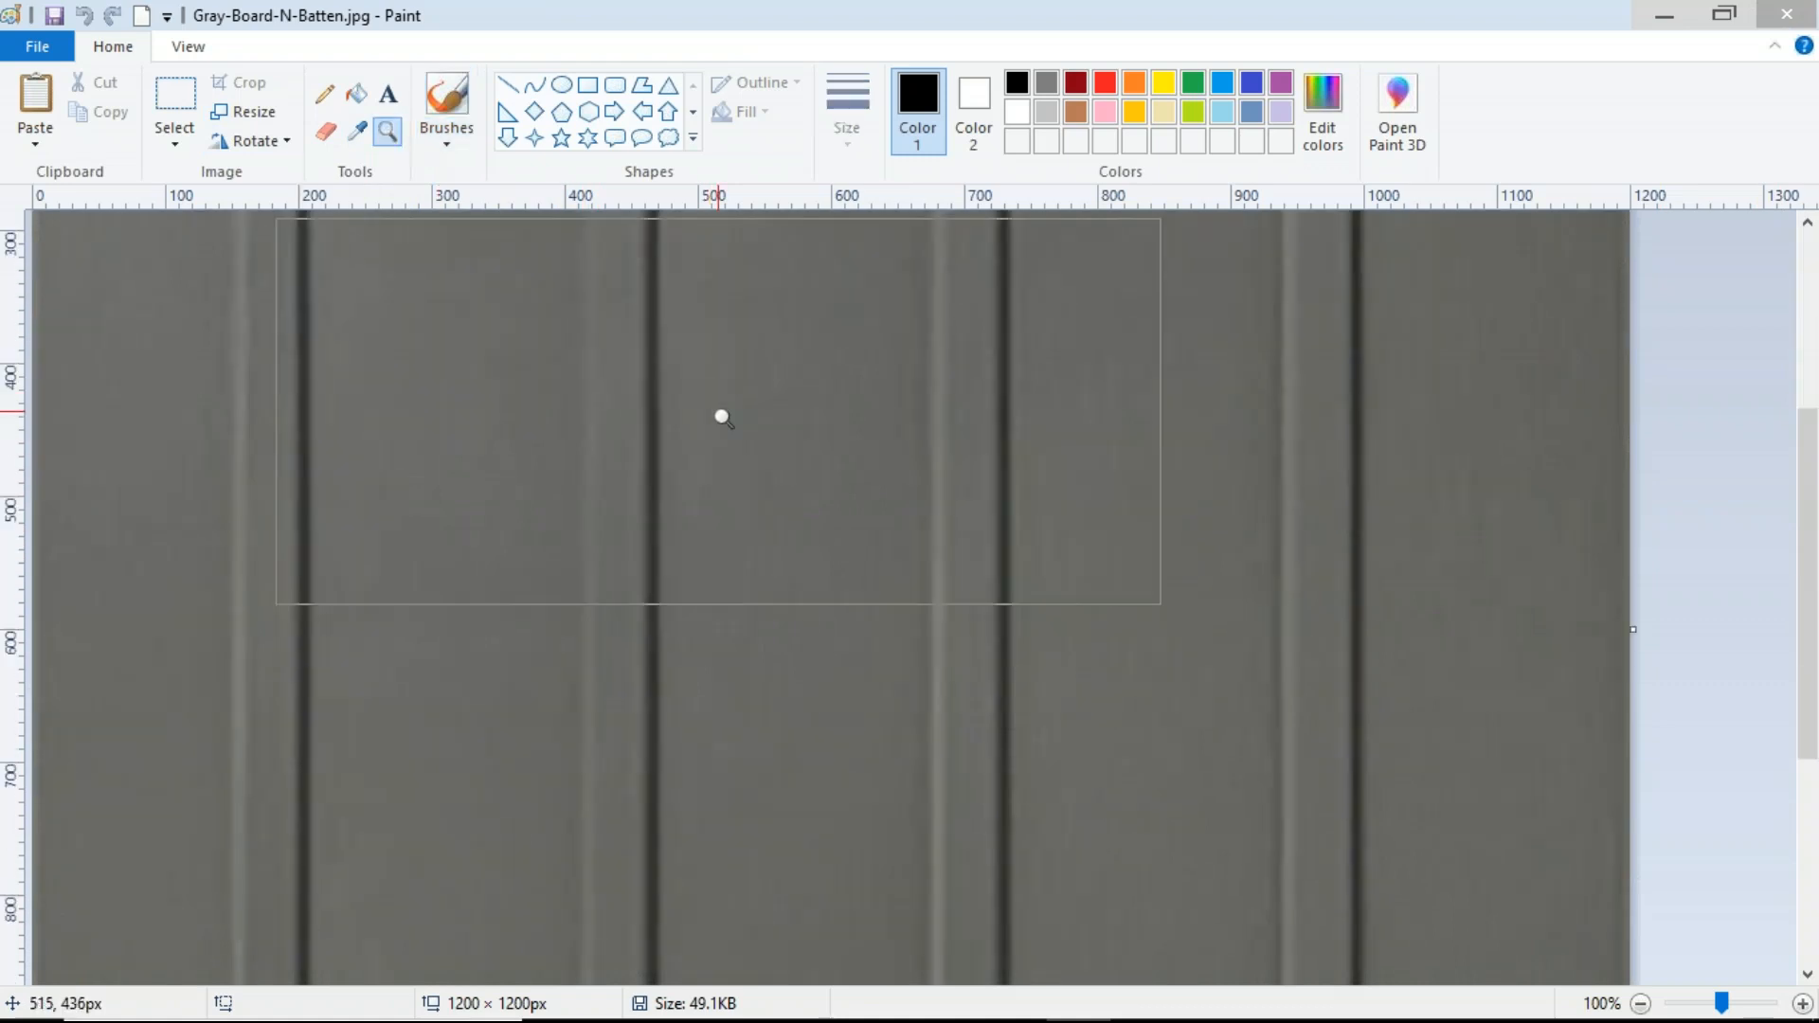
left_click(187, 46)
left_click(105, 121)
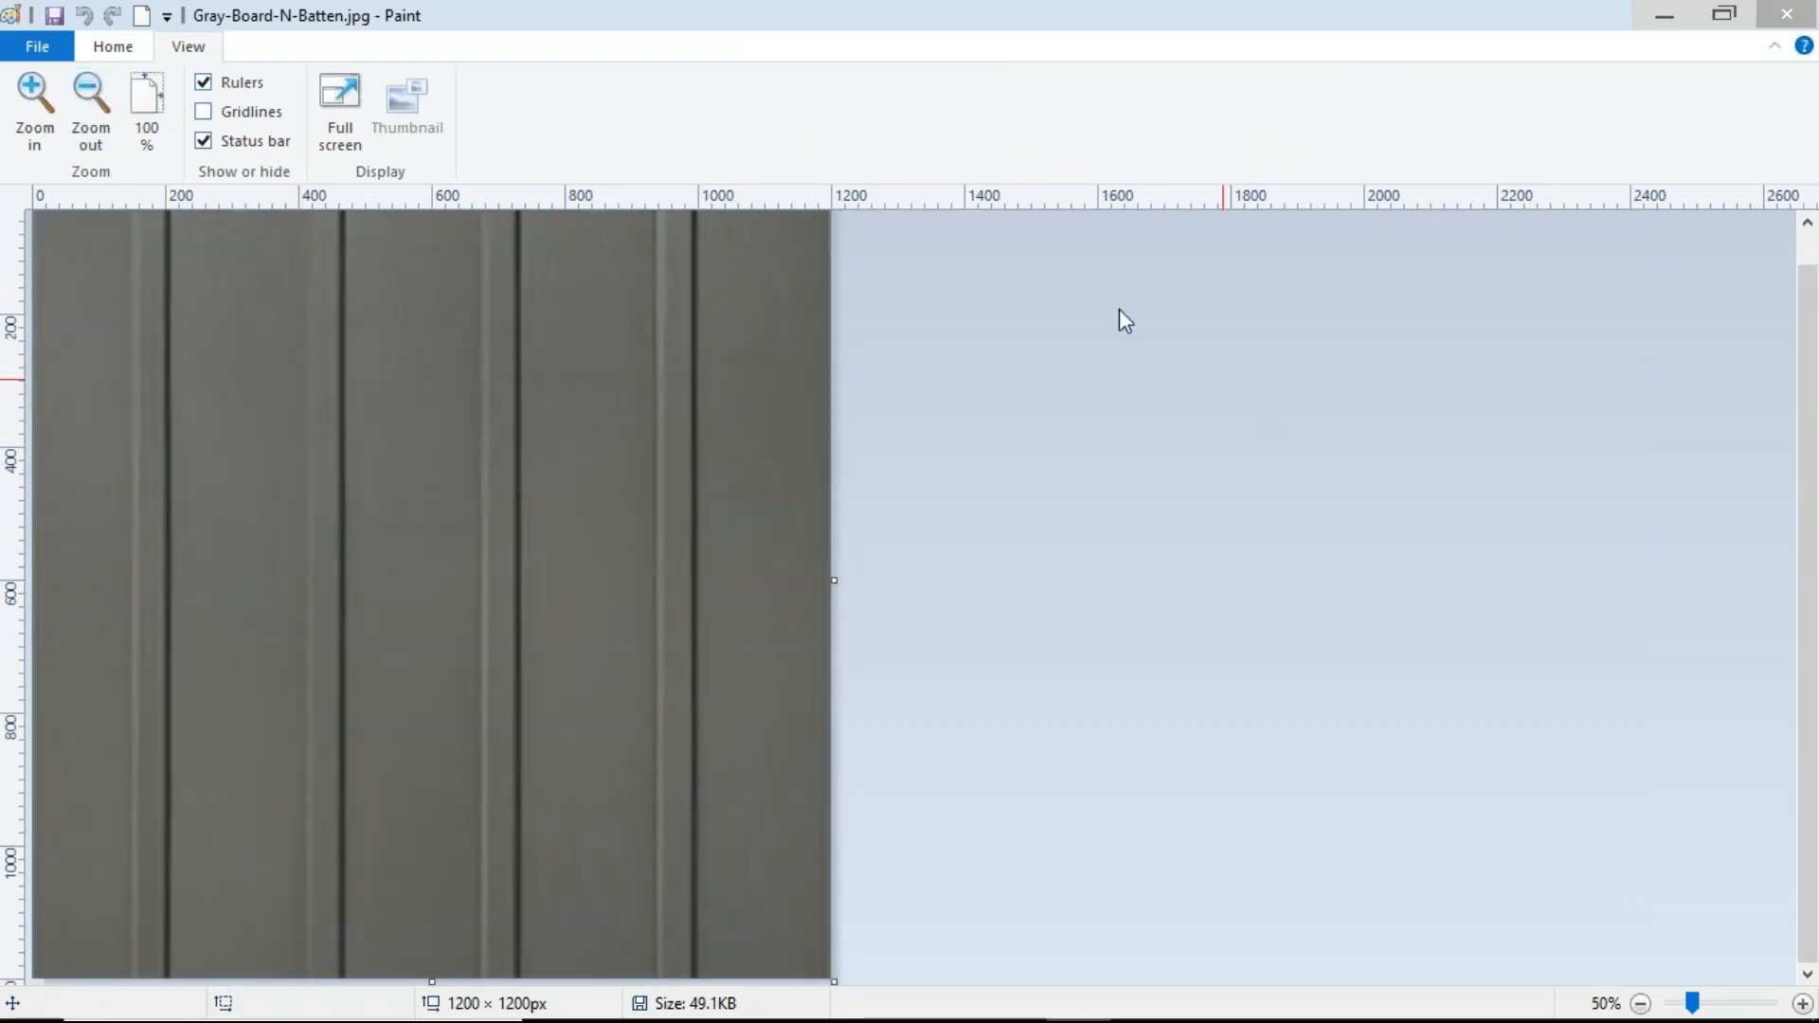
left_click(117, 47)
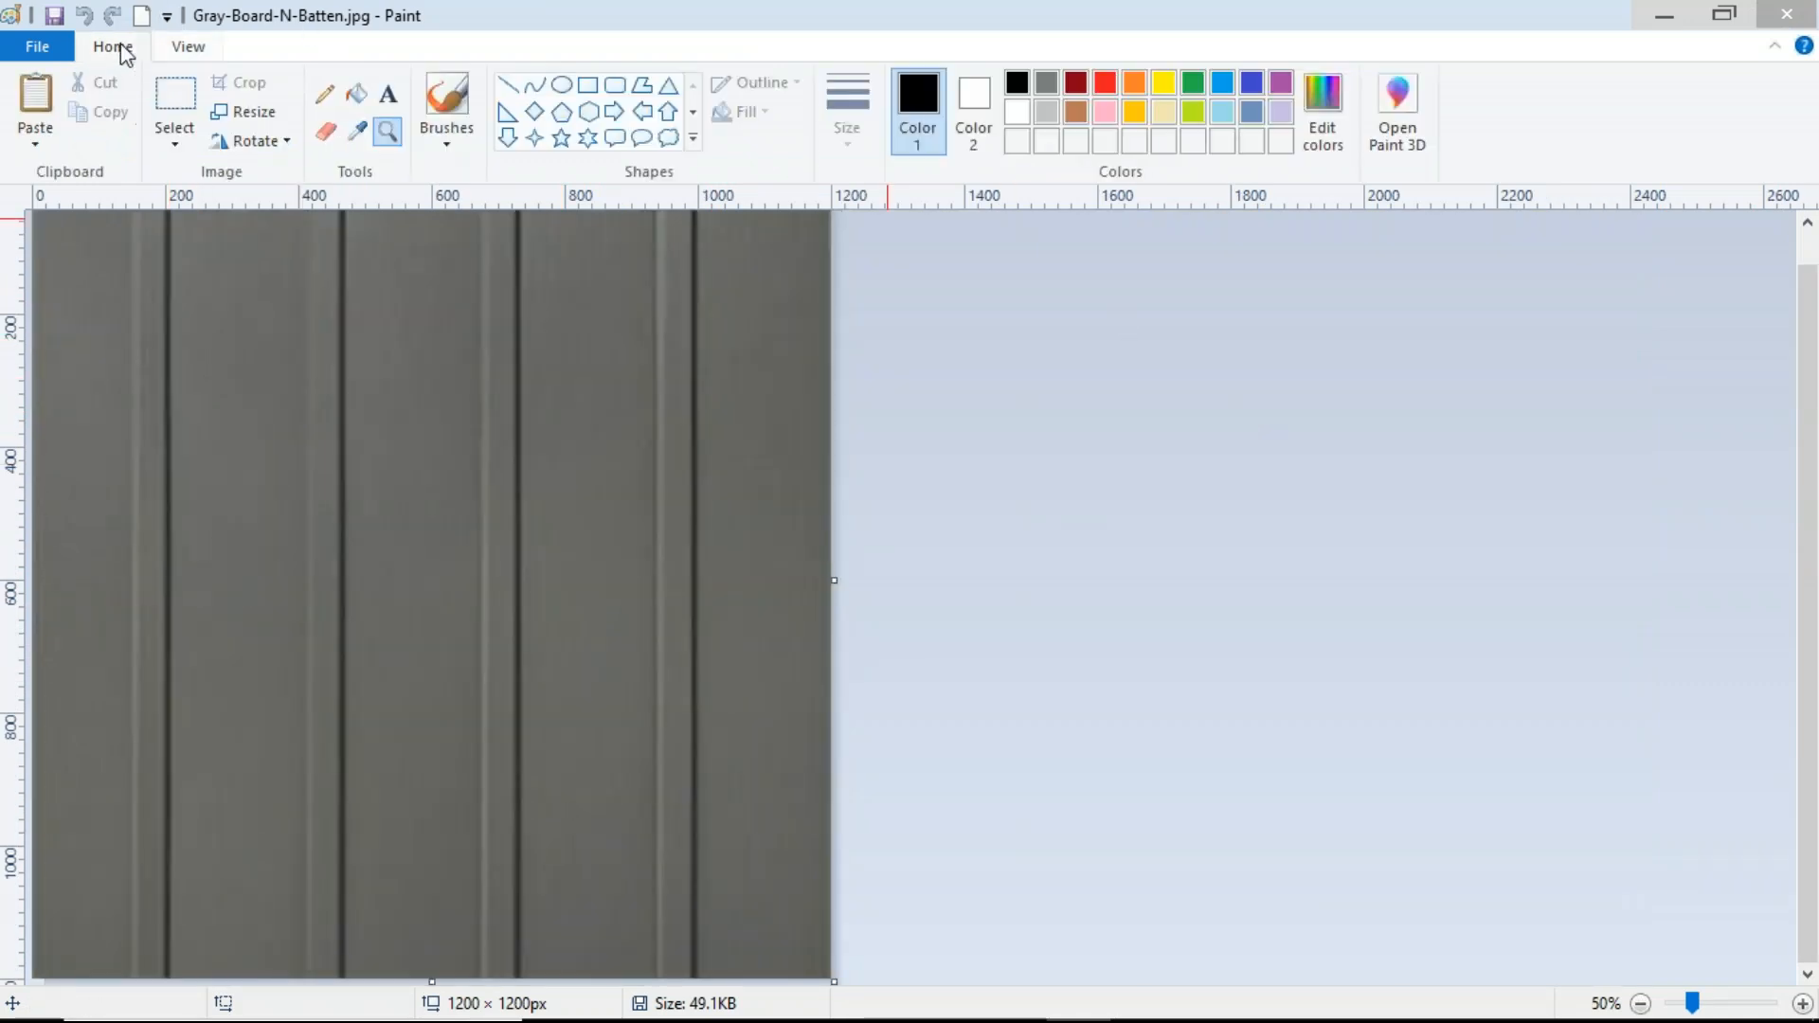
left_click(179, 99)
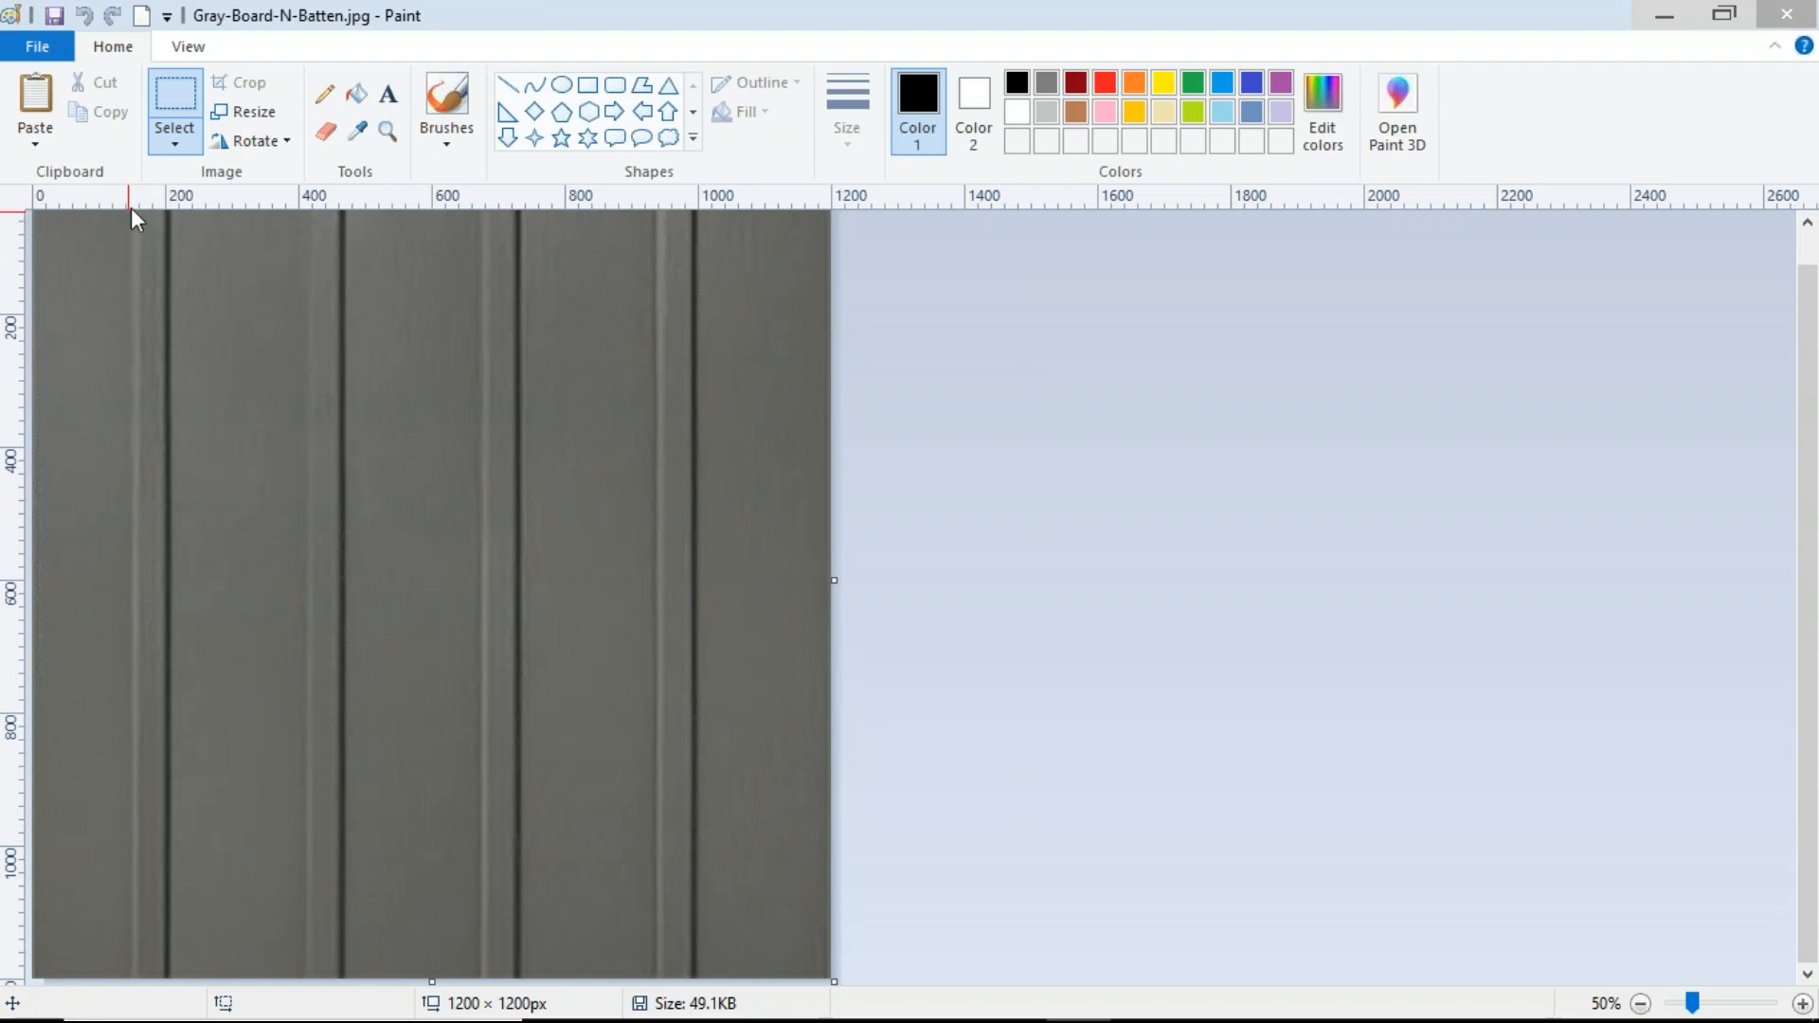
left_click_drag(130, 239, 897, 994)
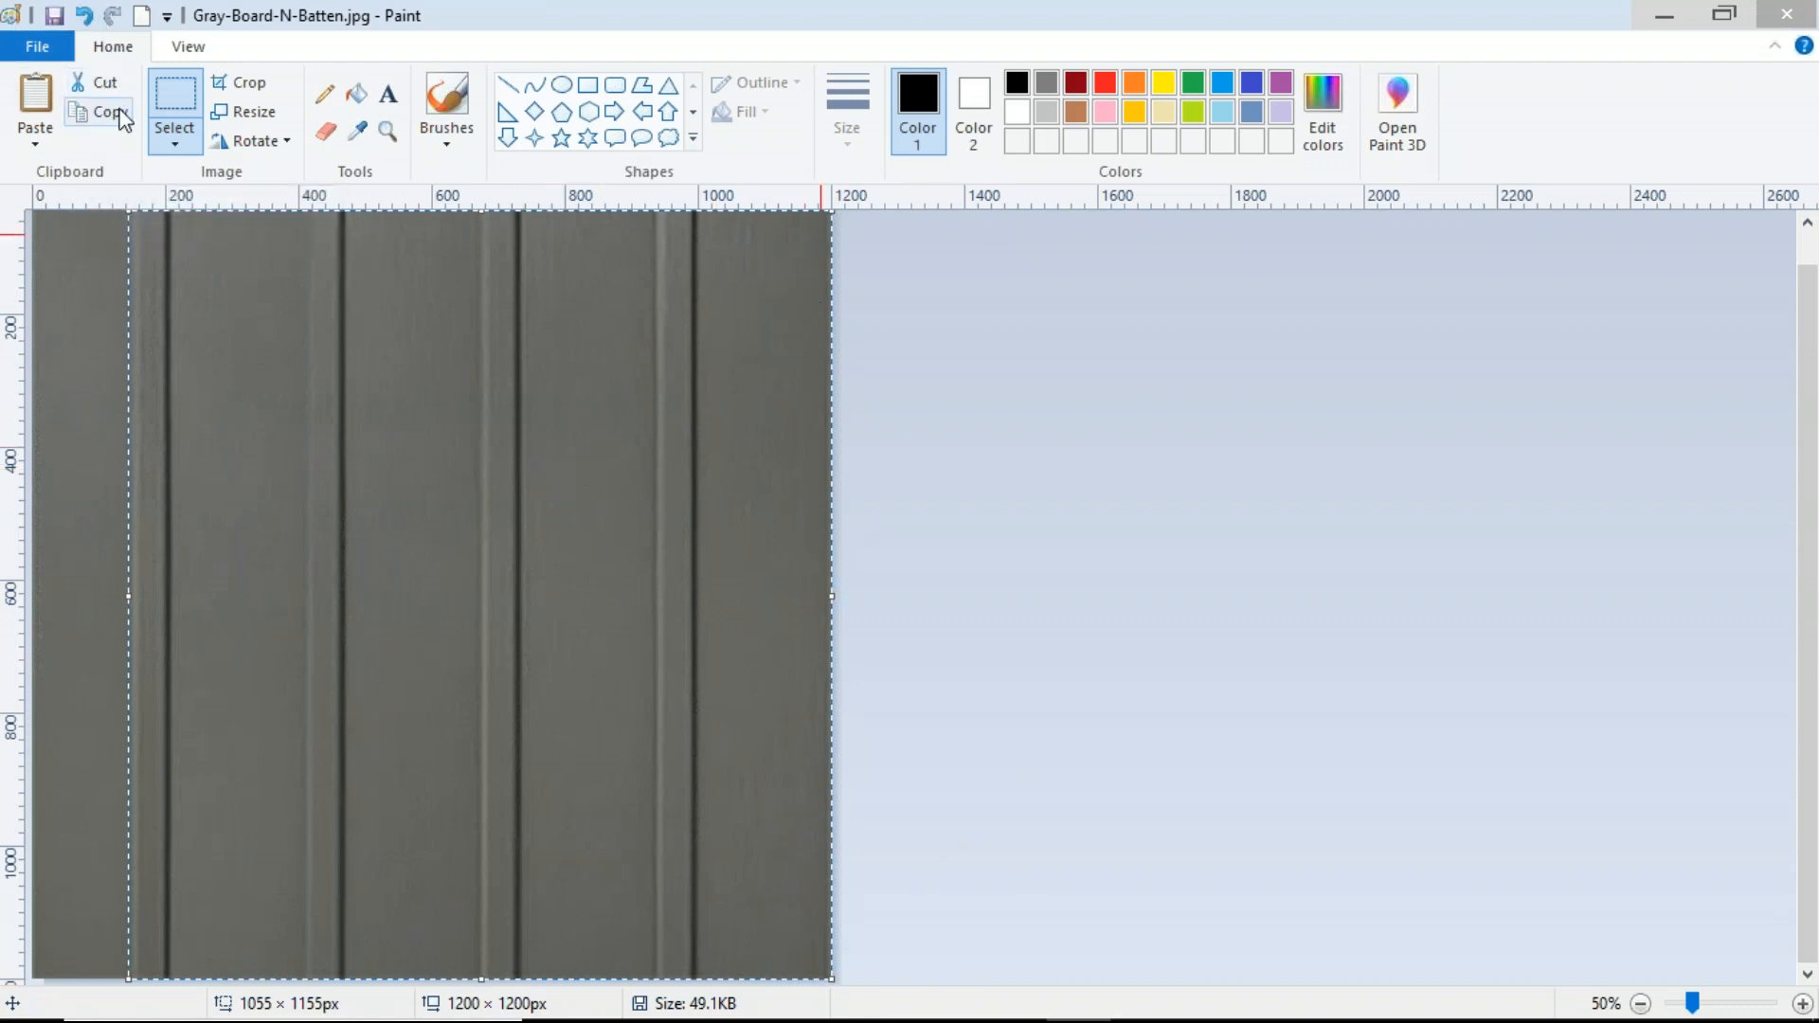
Step: Paste the selected siding region into a new blank image
left_click(142, 16)
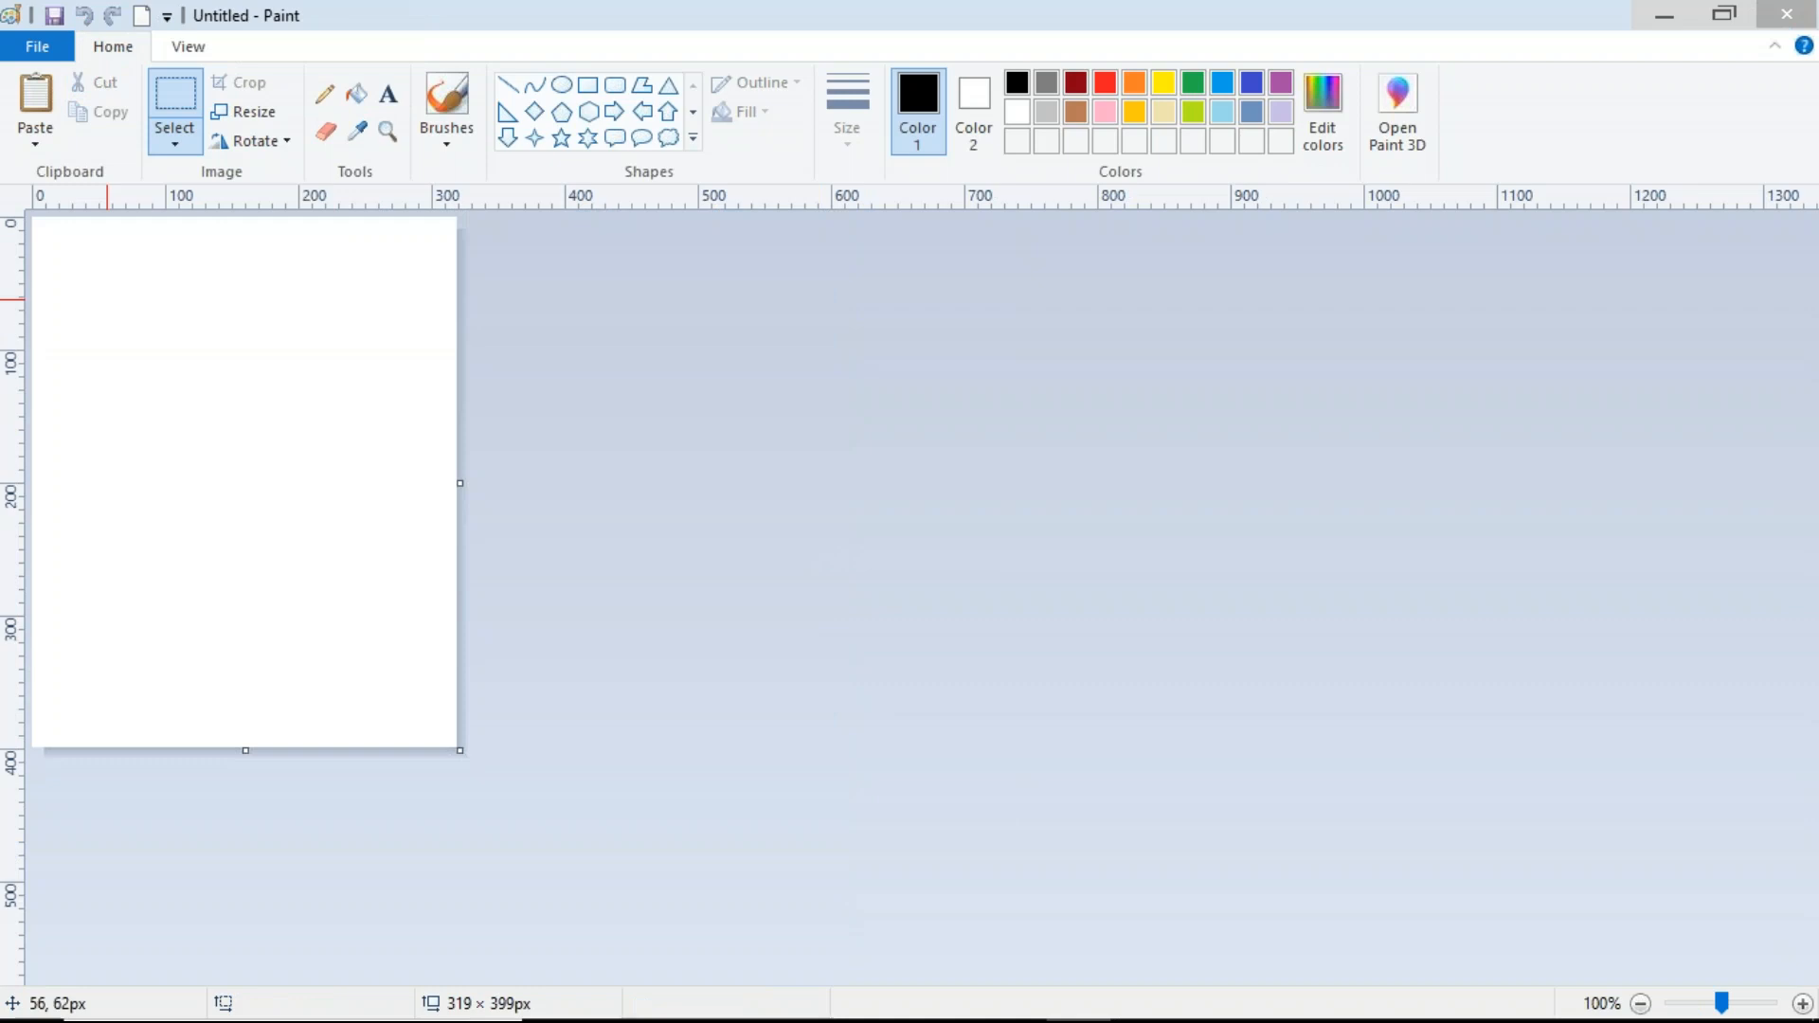
left_click(37, 94)
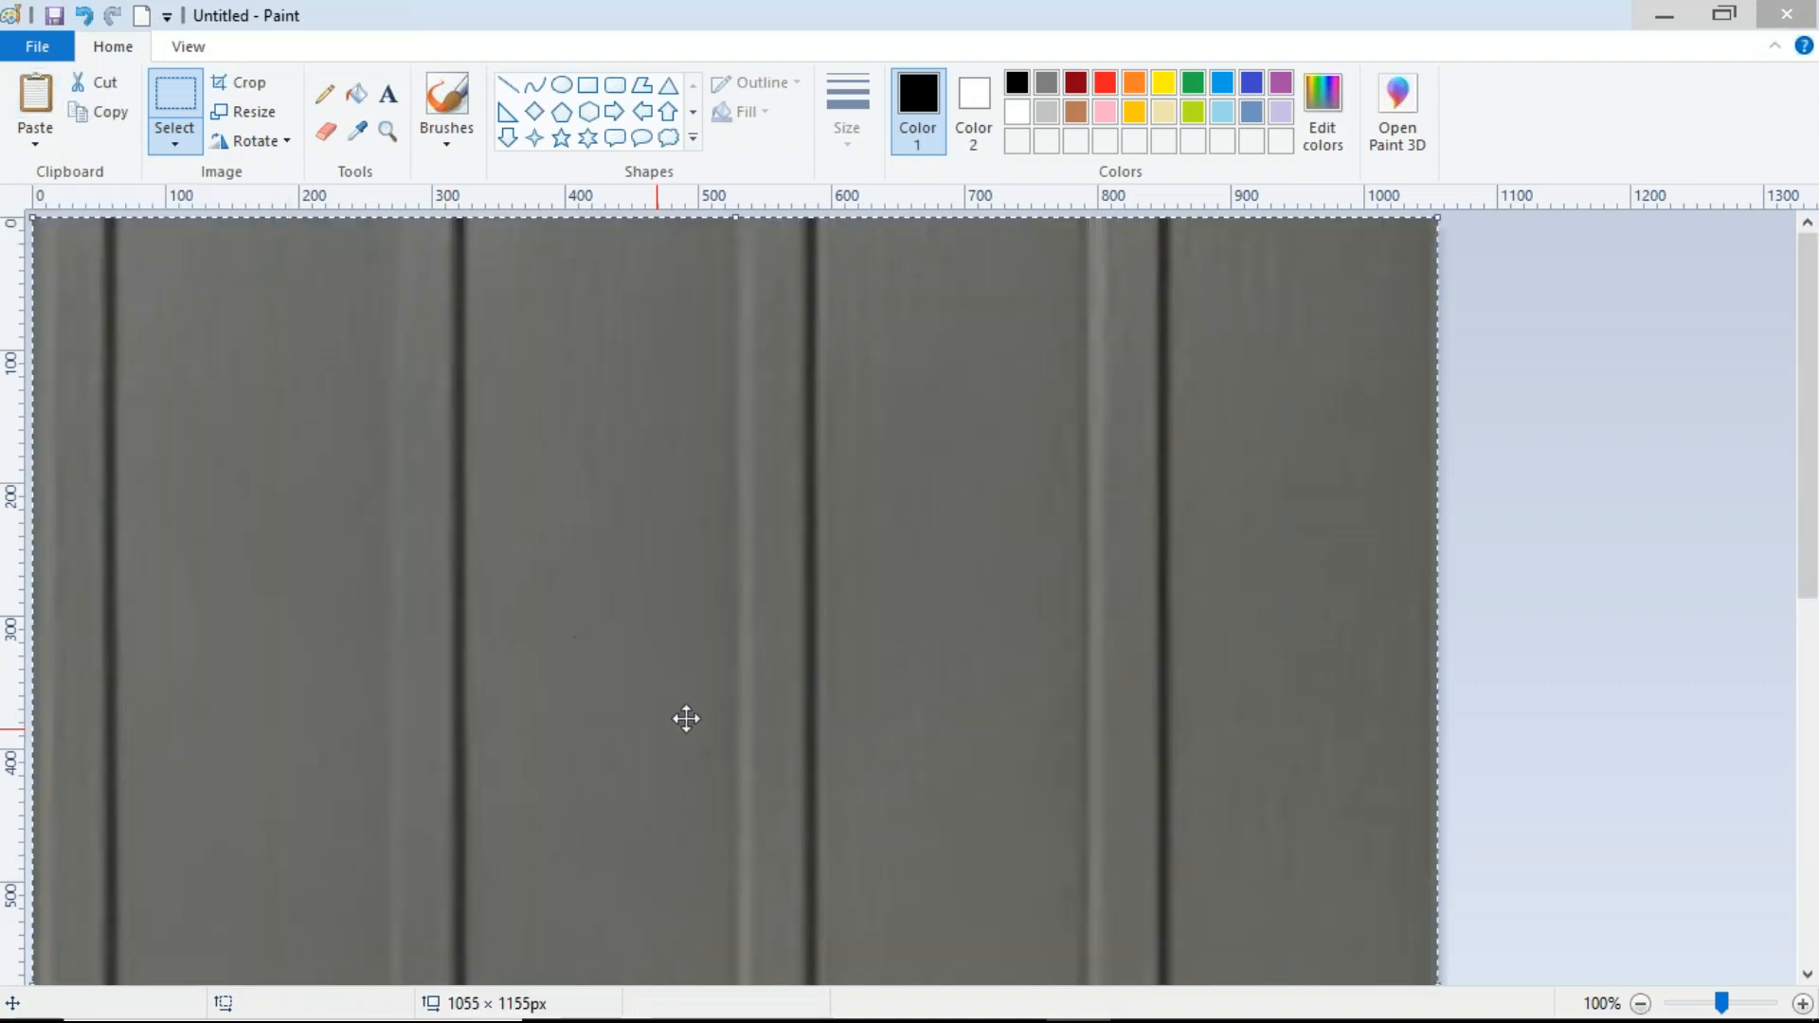
Step: Save the new image as a JPEG on the Desktop named Gray-Board-N-Batten.jpg, replacing the existing file
left_click(194, 47)
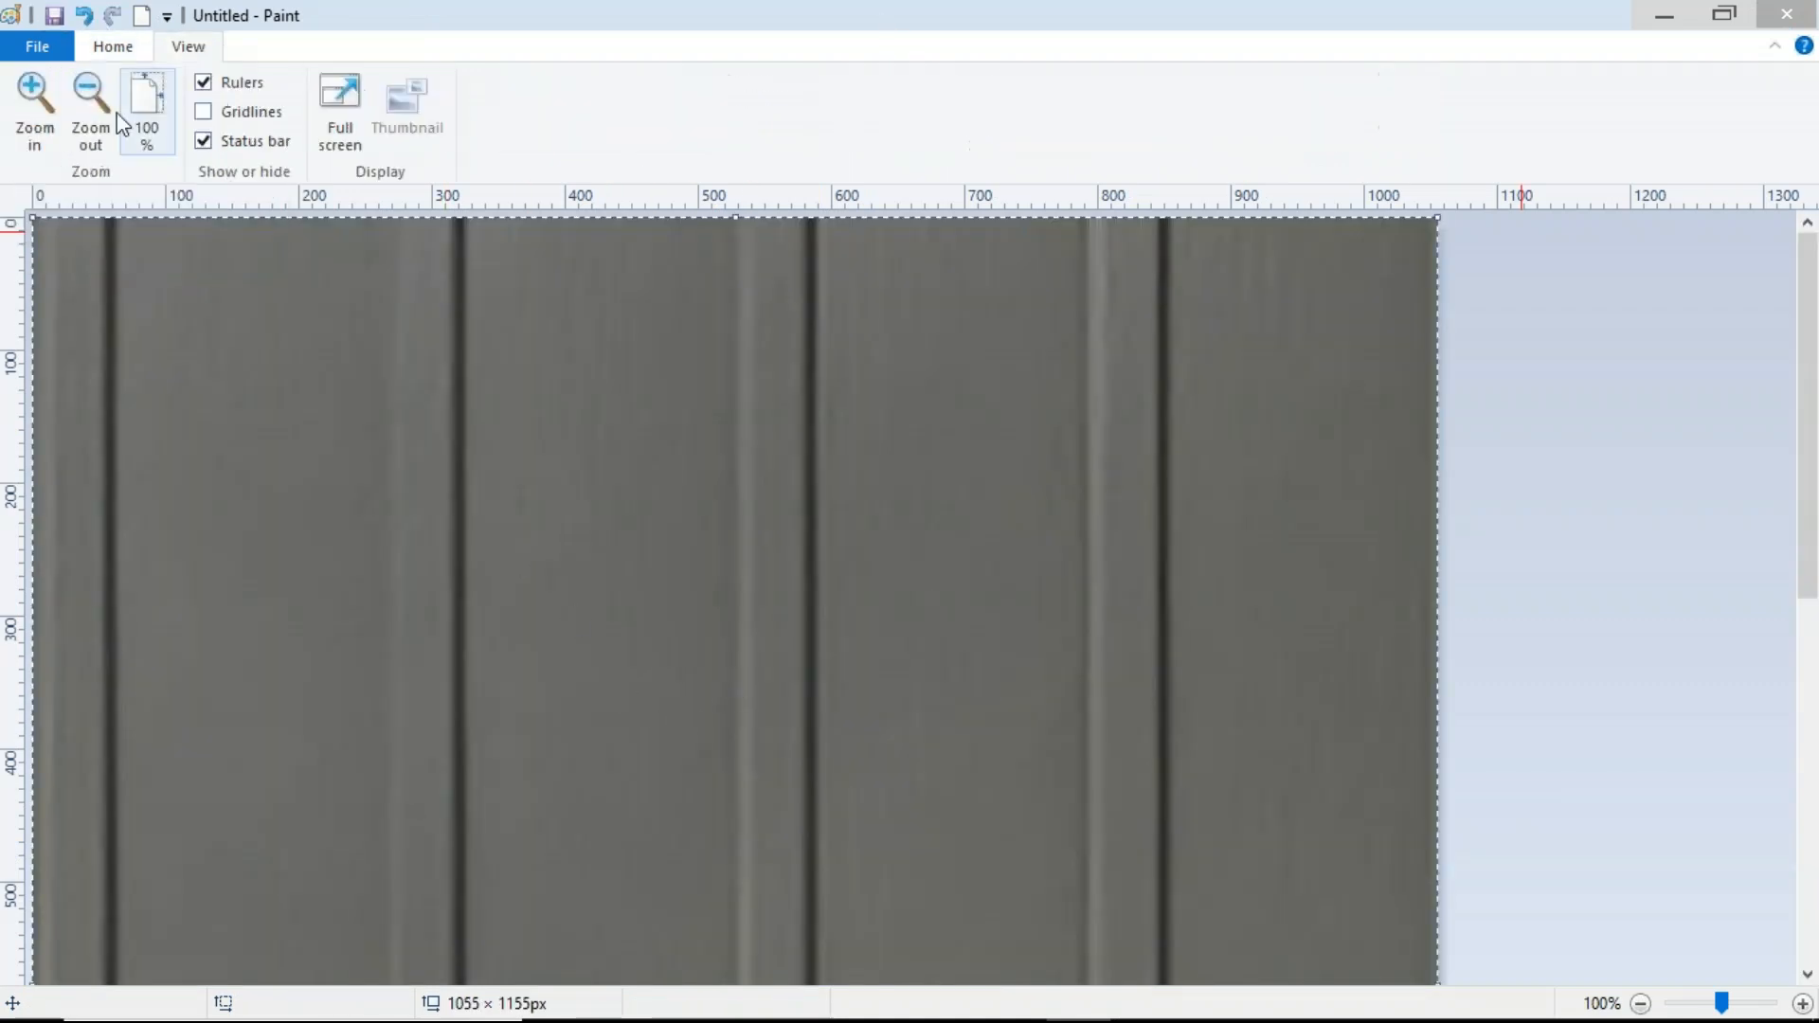
left_click(91, 95)
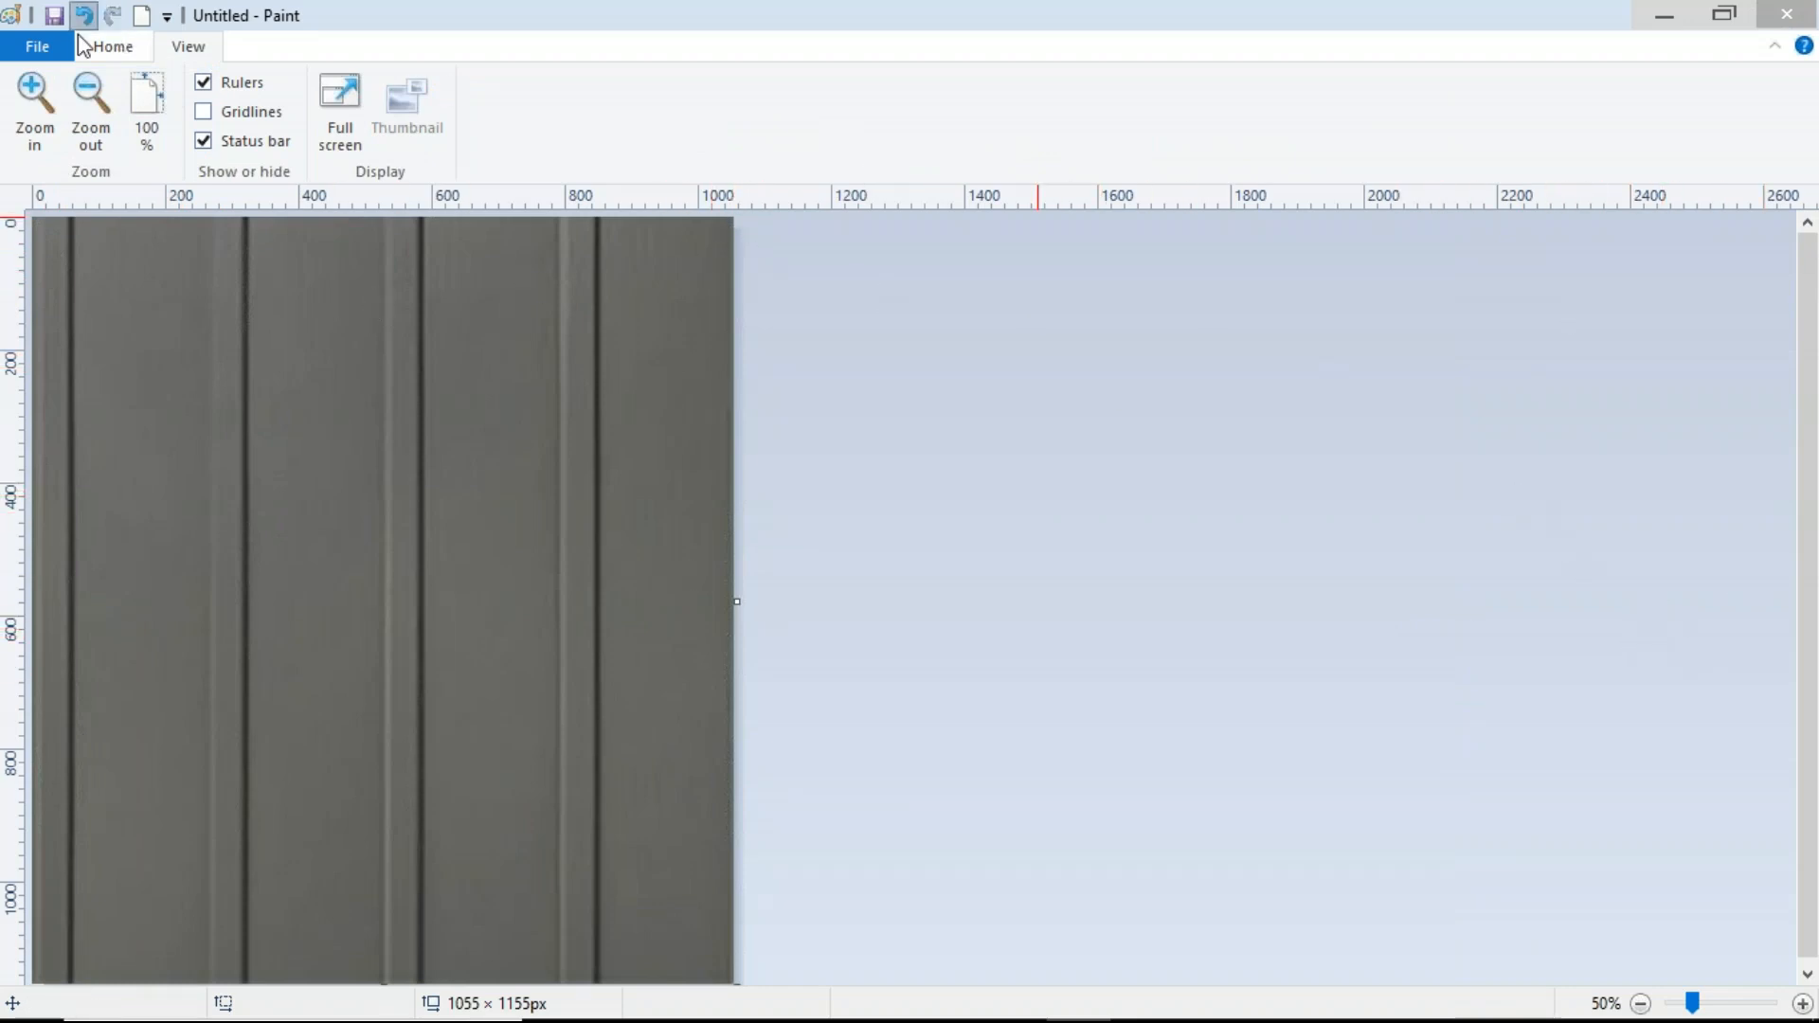
left_click(108, 47)
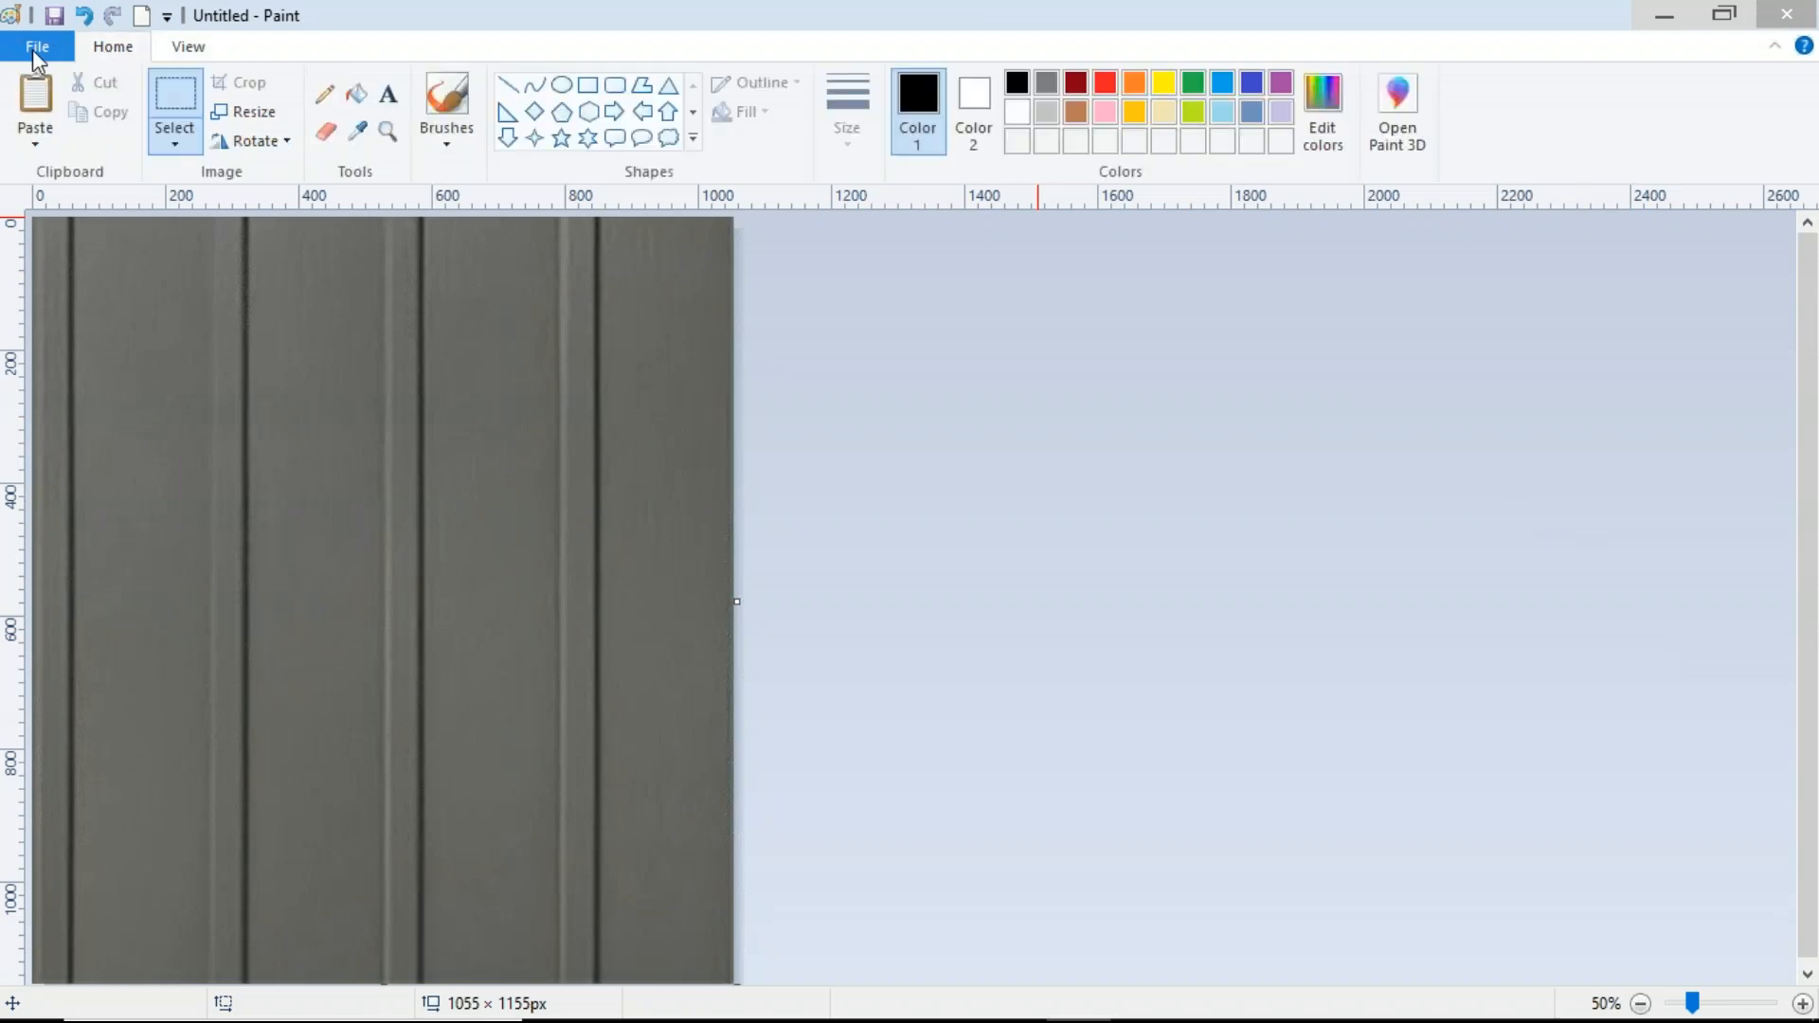
left_click(42, 42)
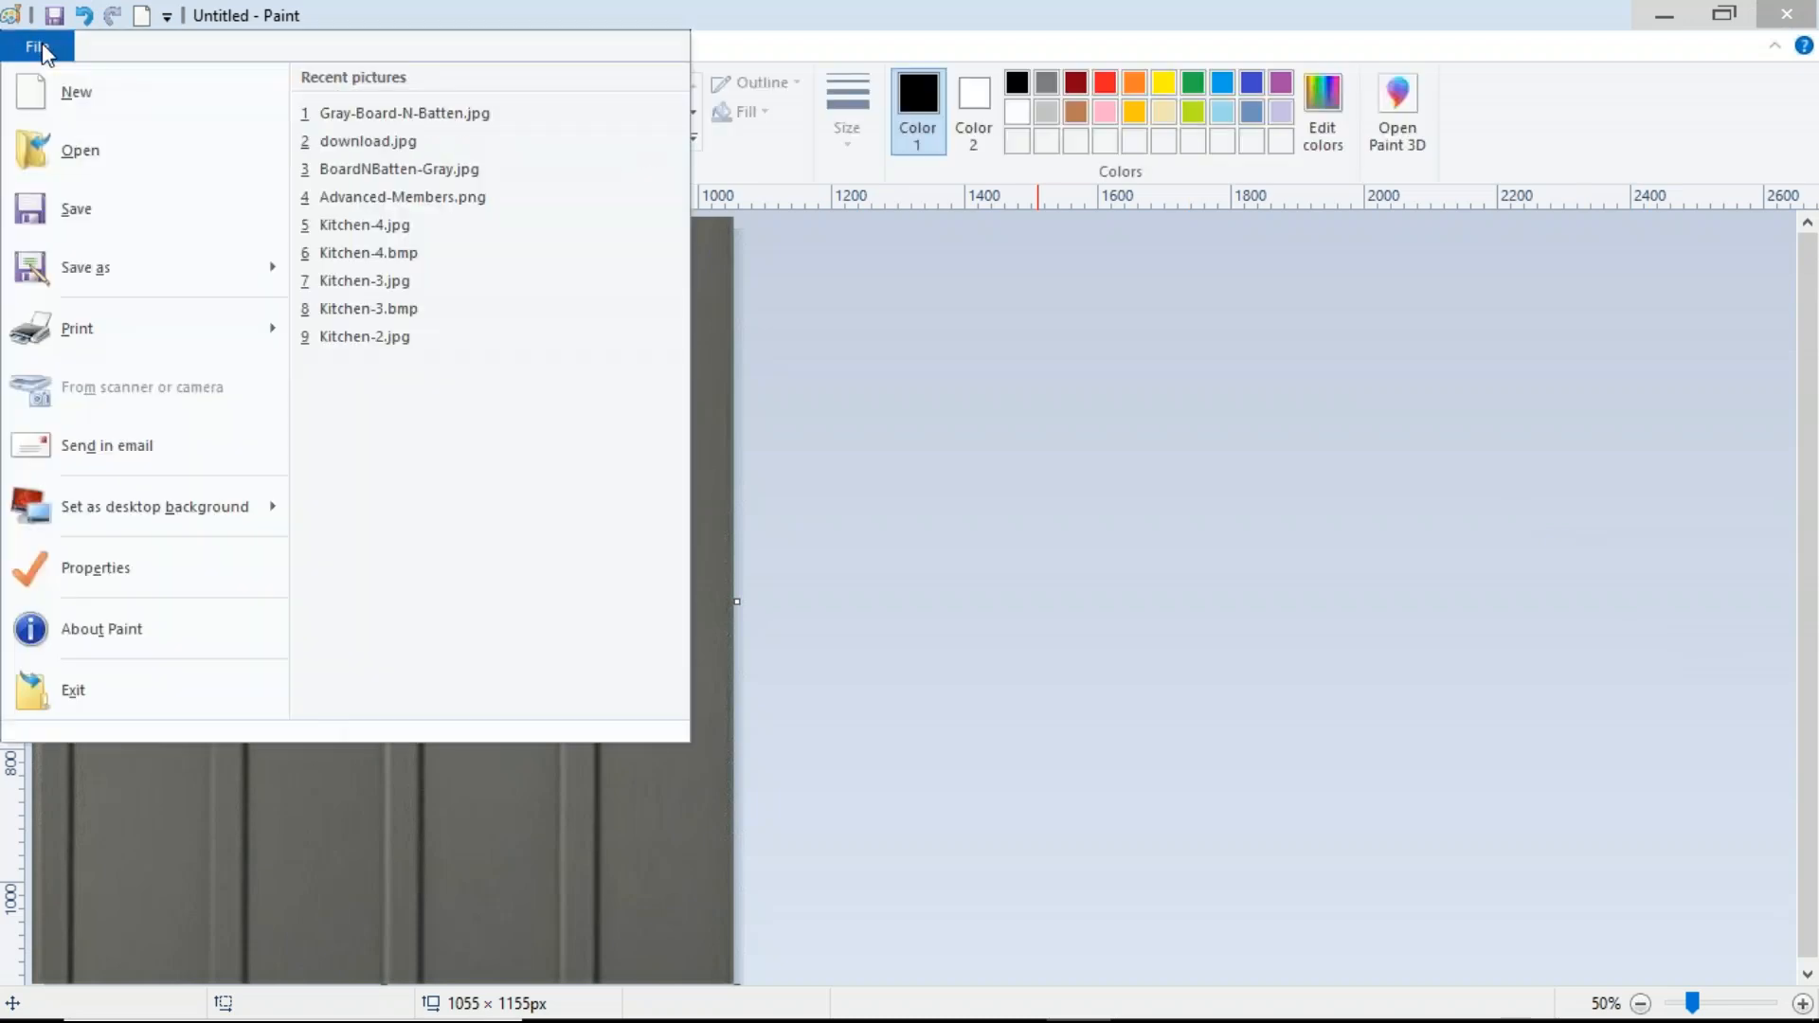
mouse_move(91, 264)
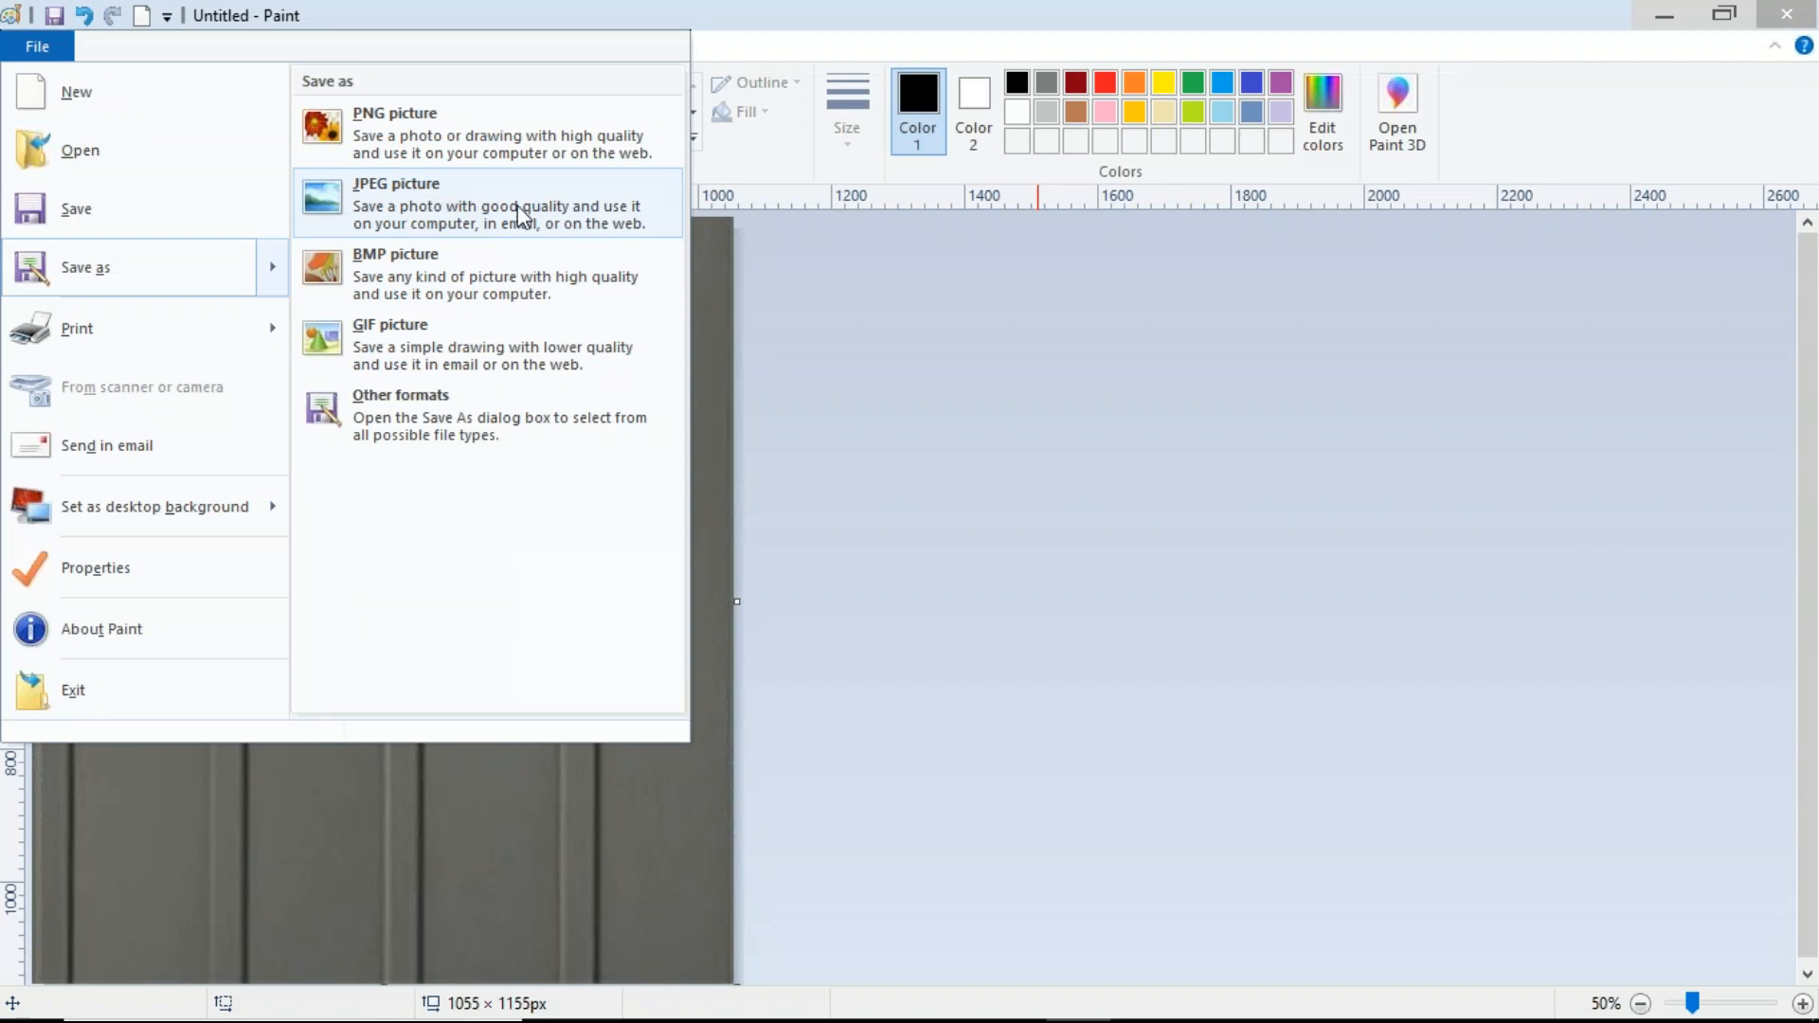
left_click(453, 211)
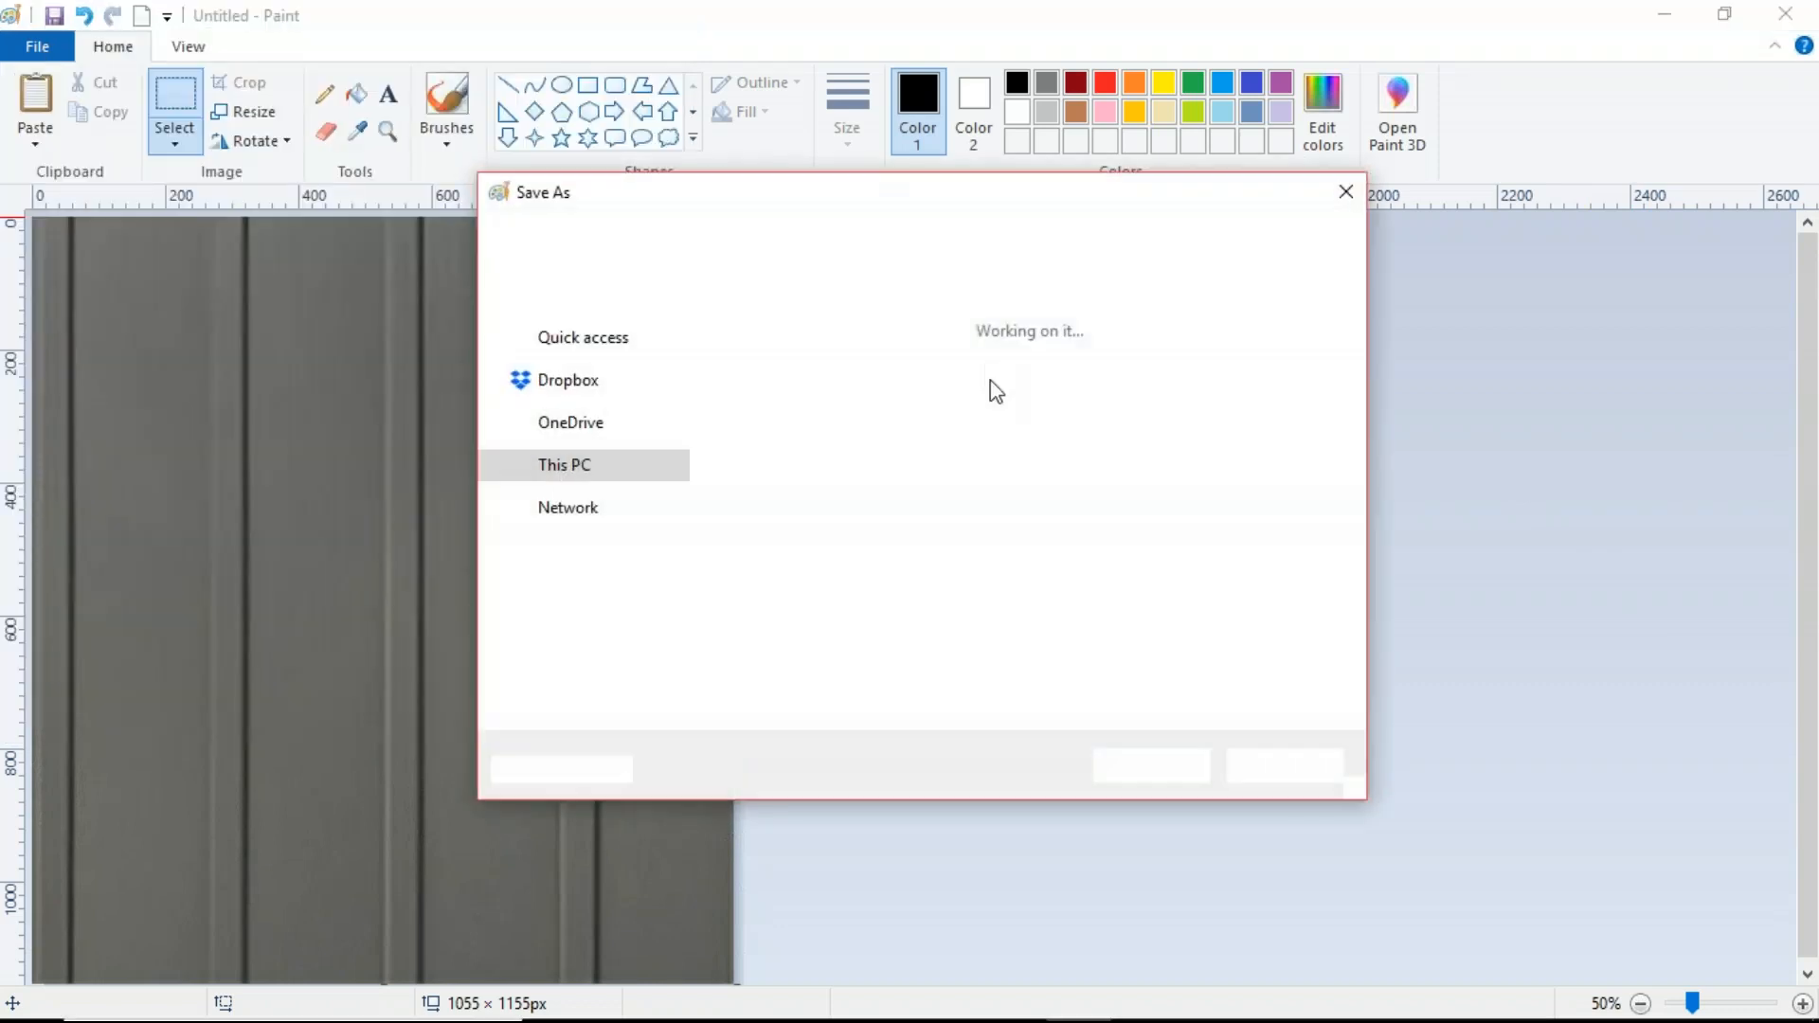
left_click(709, 673)
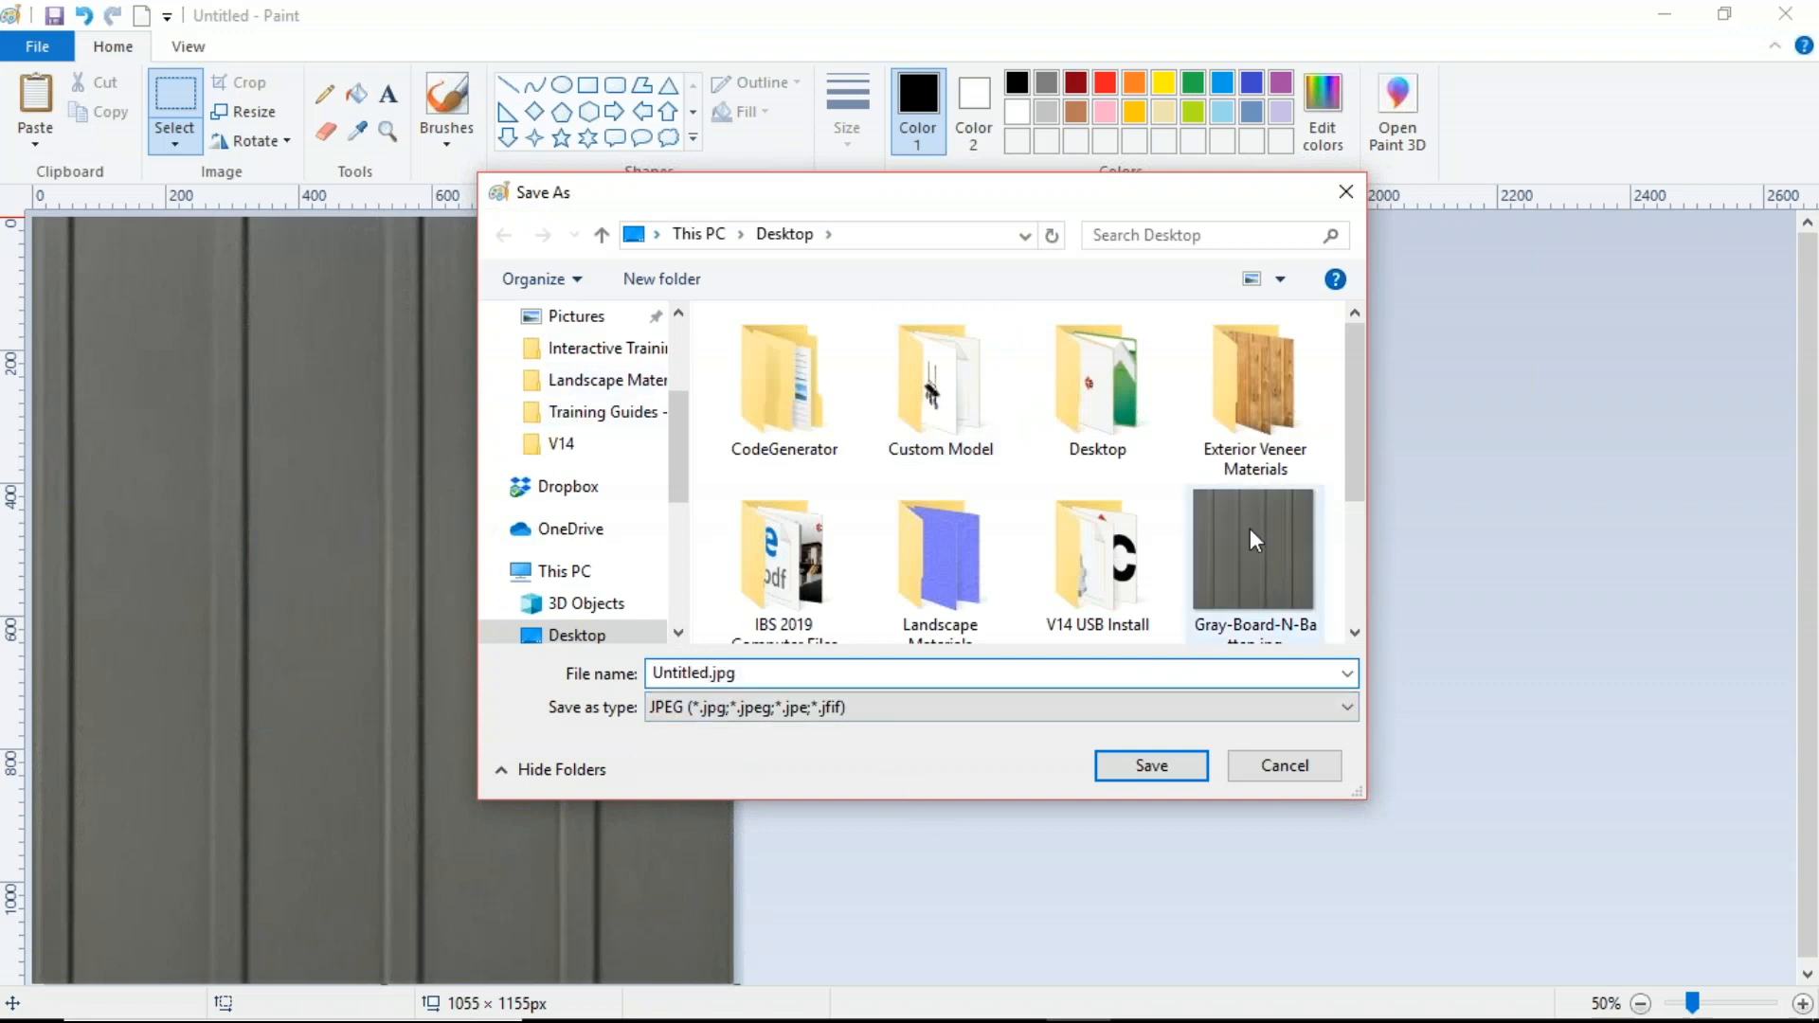
left_click(1259, 559)
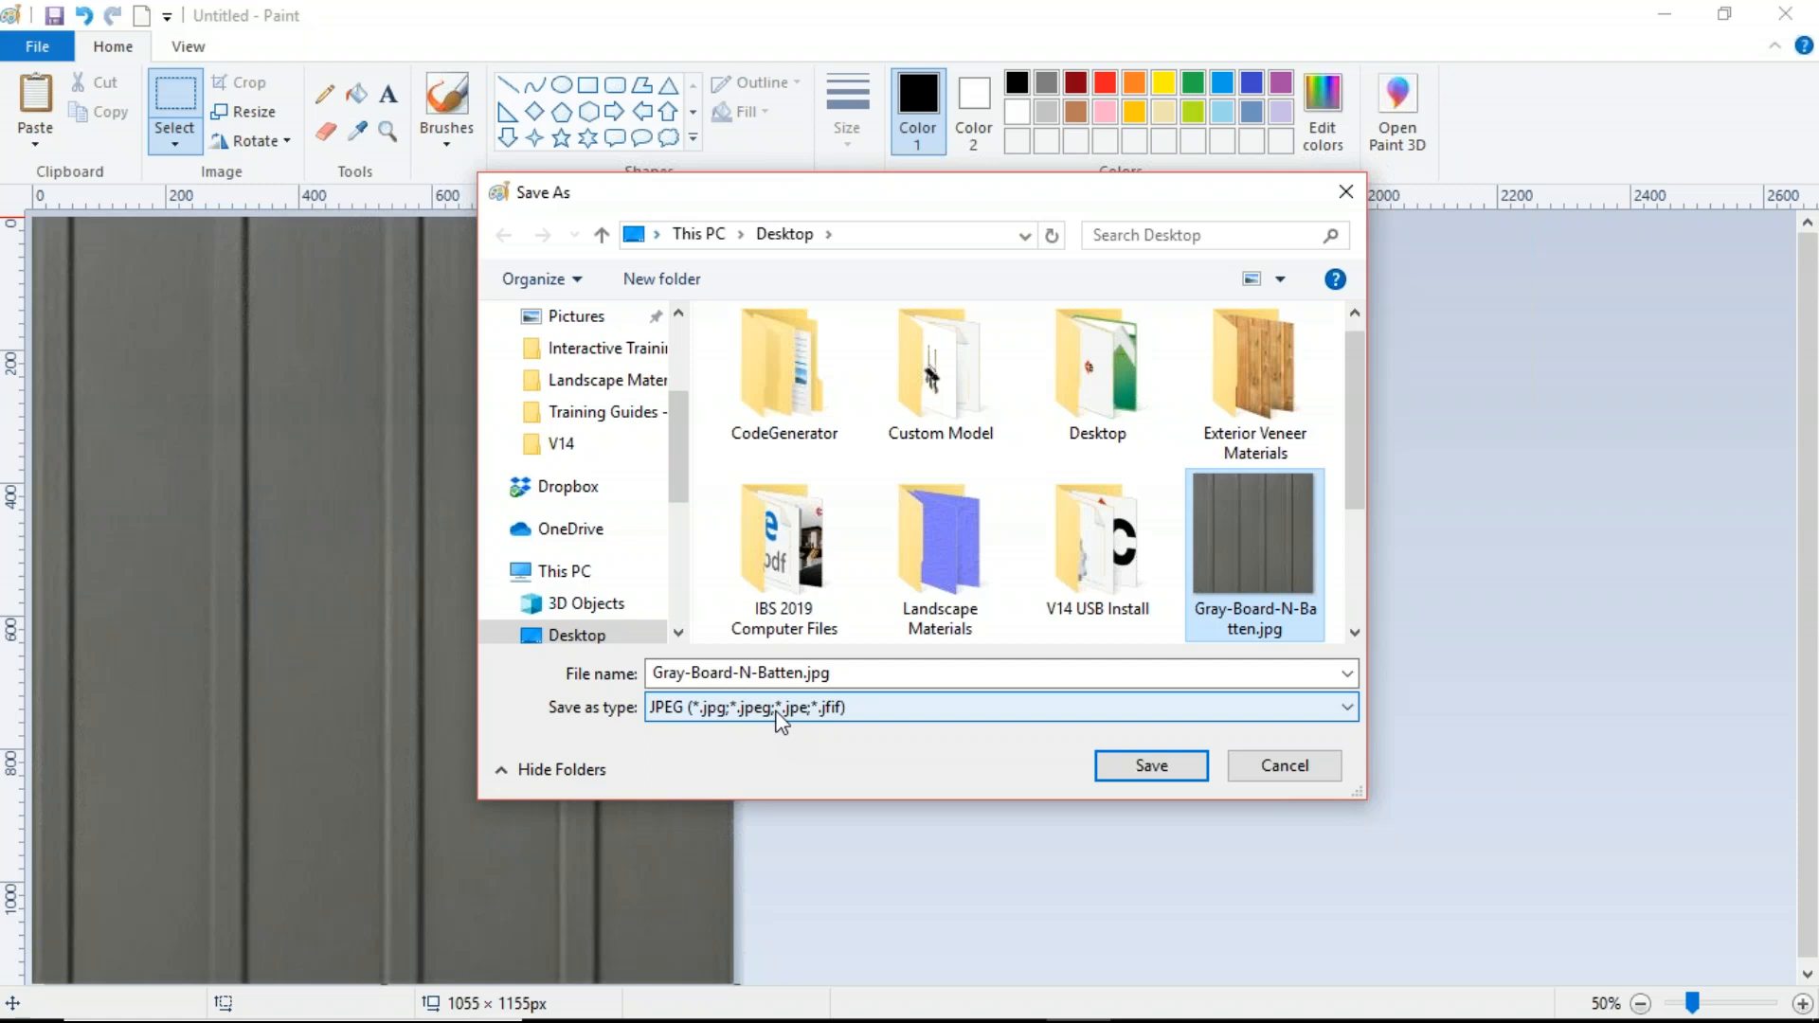
left_click(1154, 769)
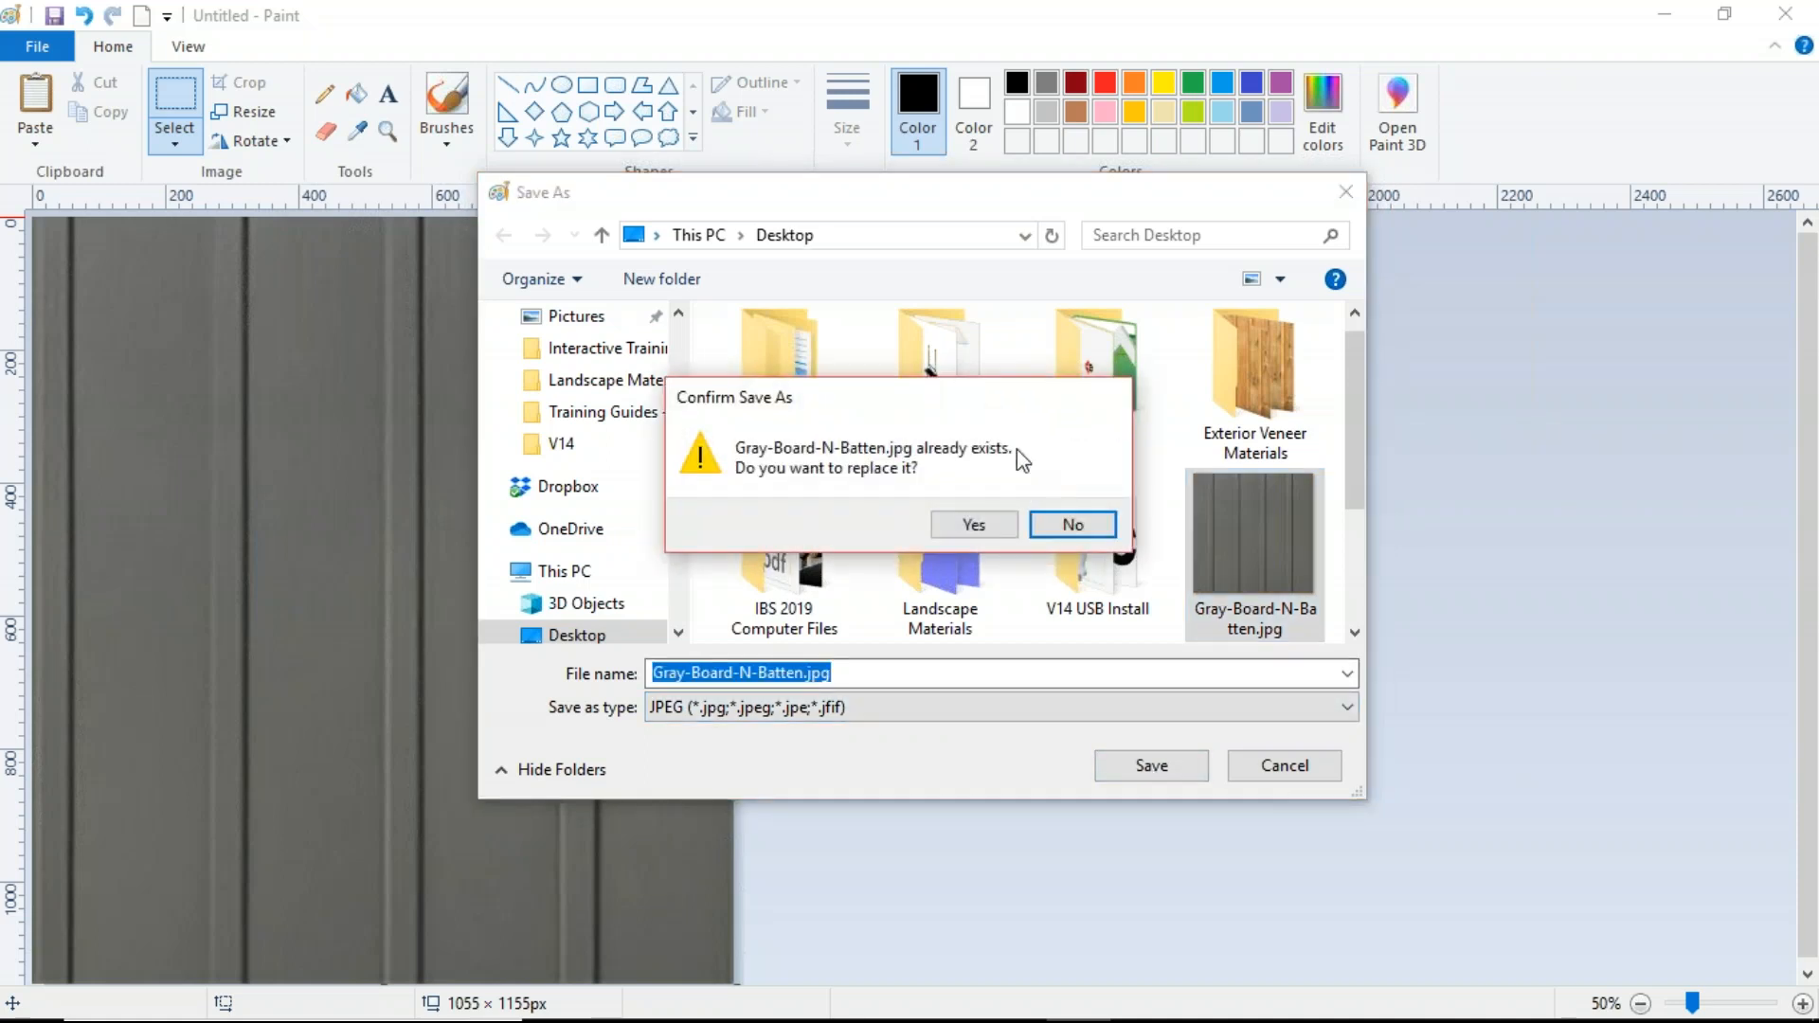
left_click(976, 529)
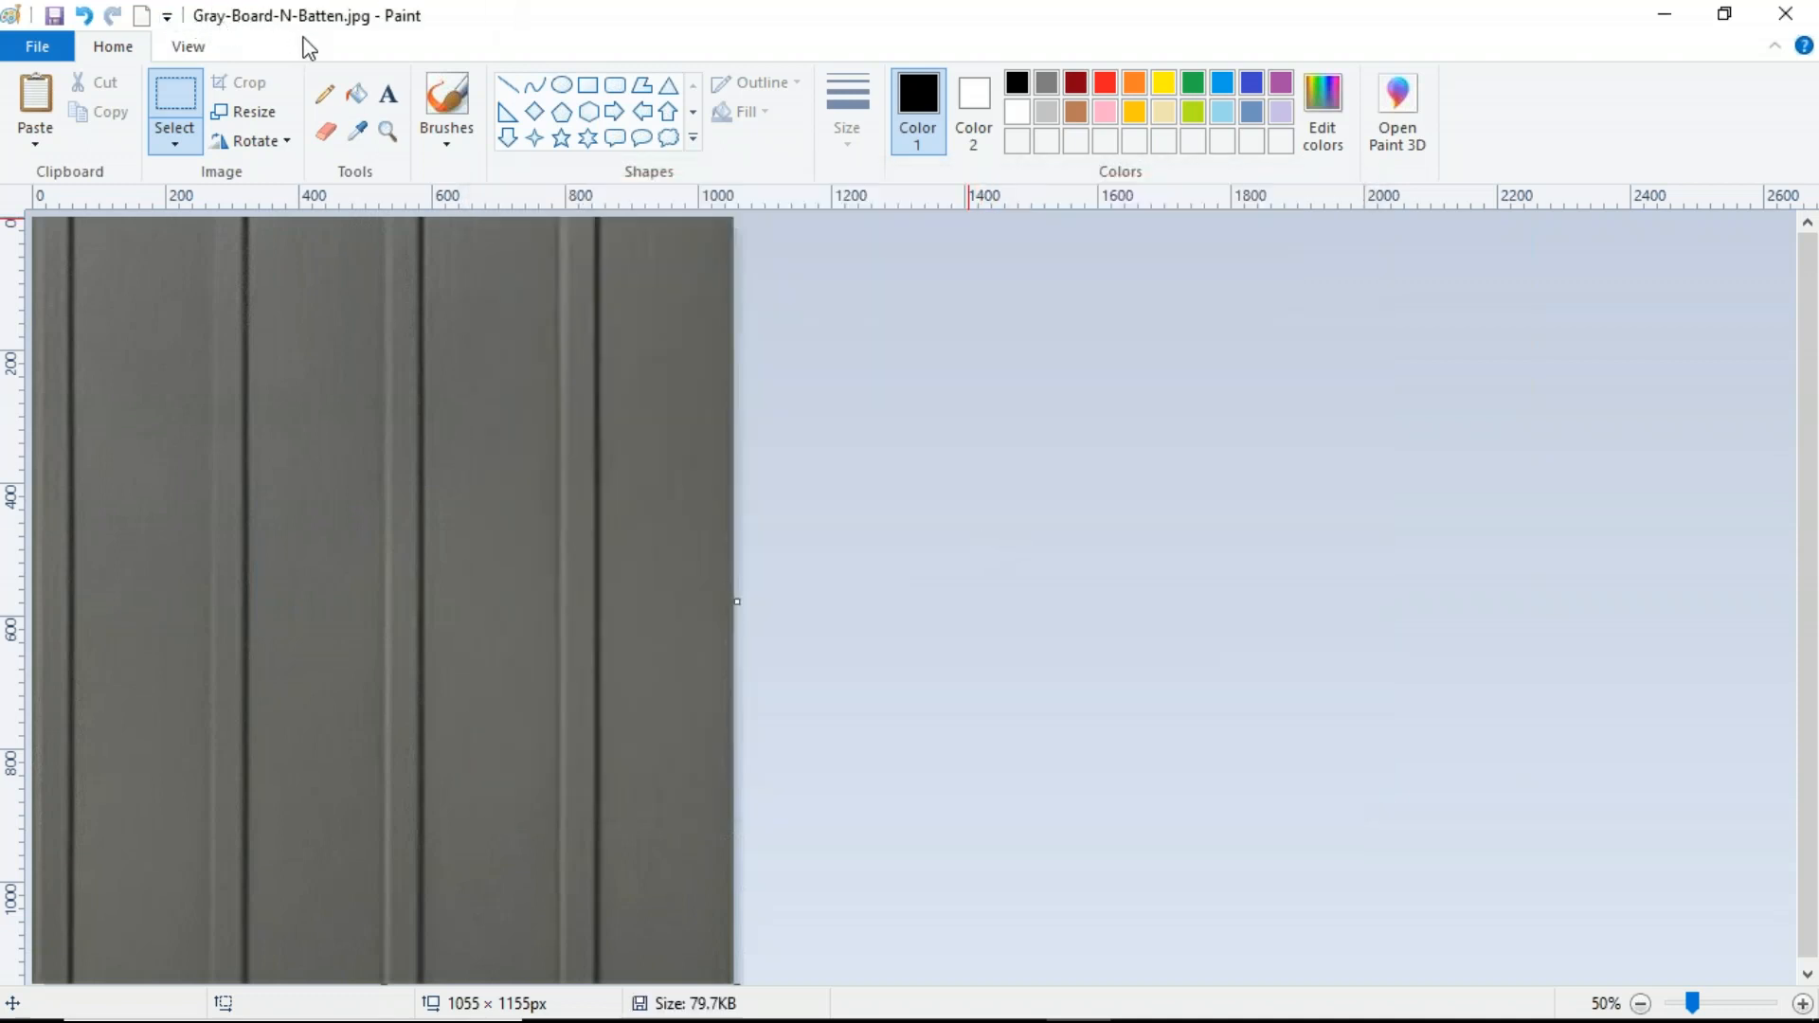
Step: Close Paint and cut the Gray-Board-N-Batten.jpg file from the Desktop
left_click(1788, 16)
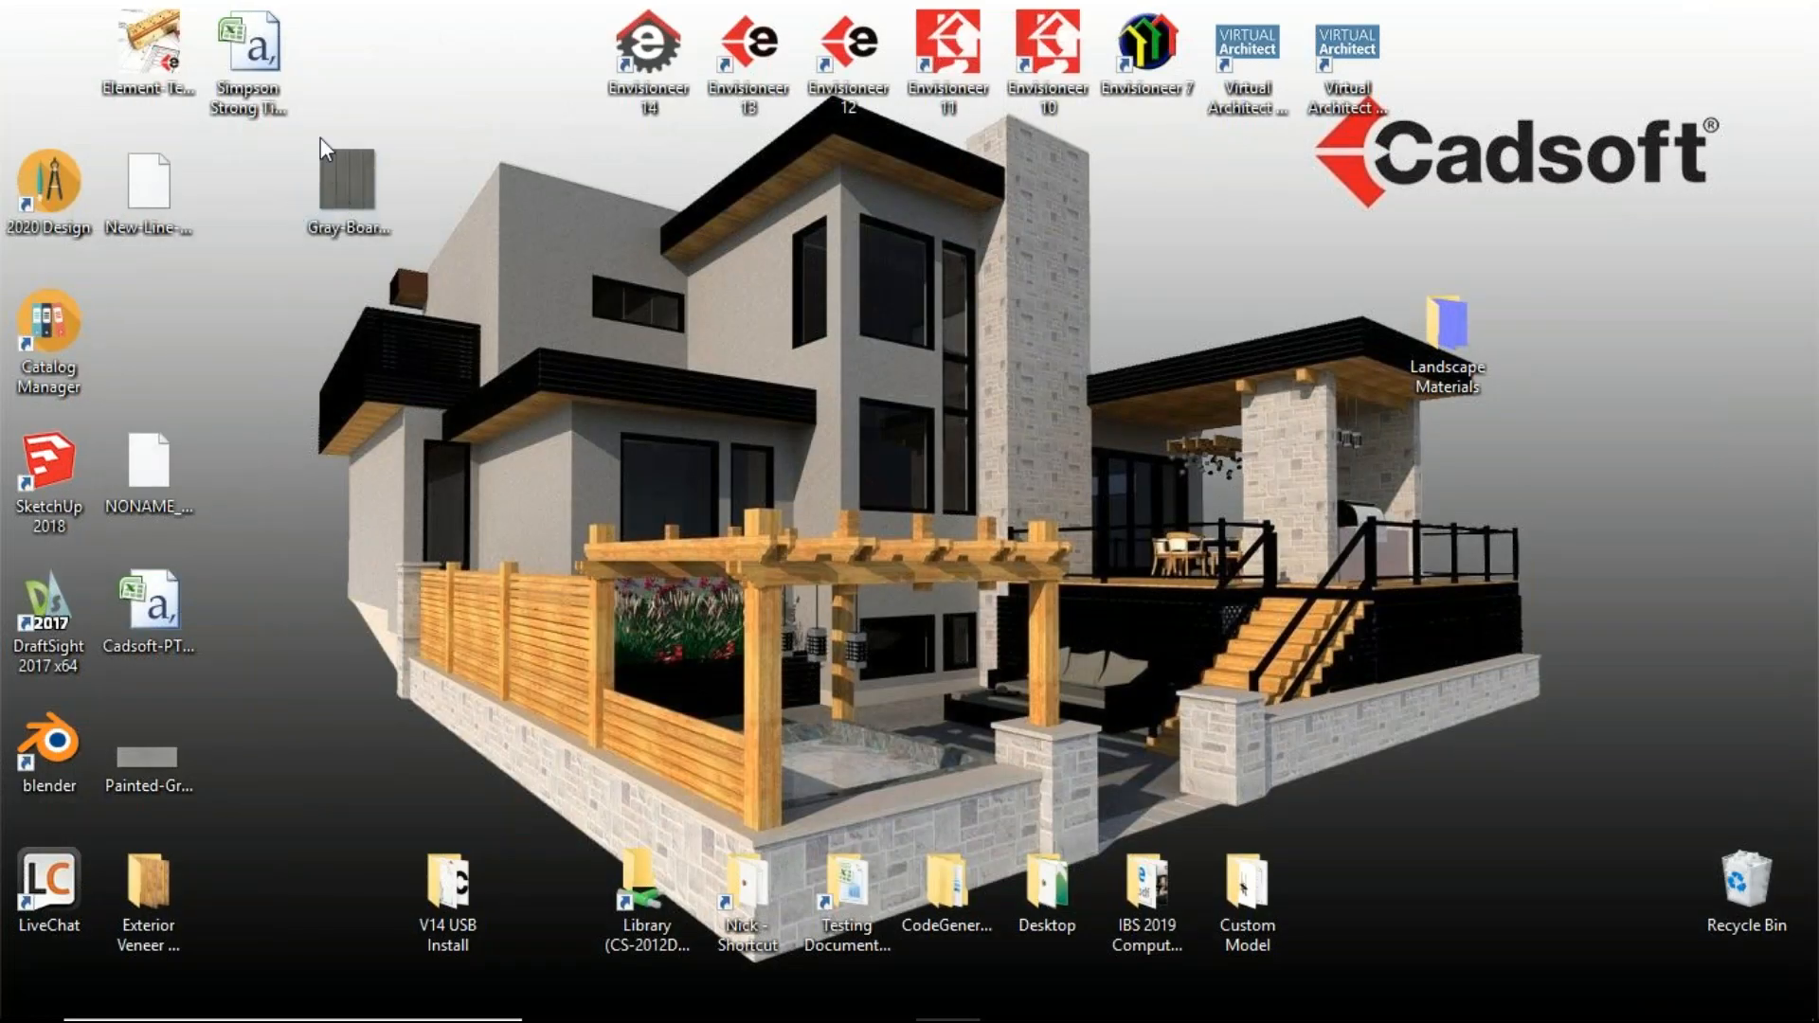
left_click(356, 185)
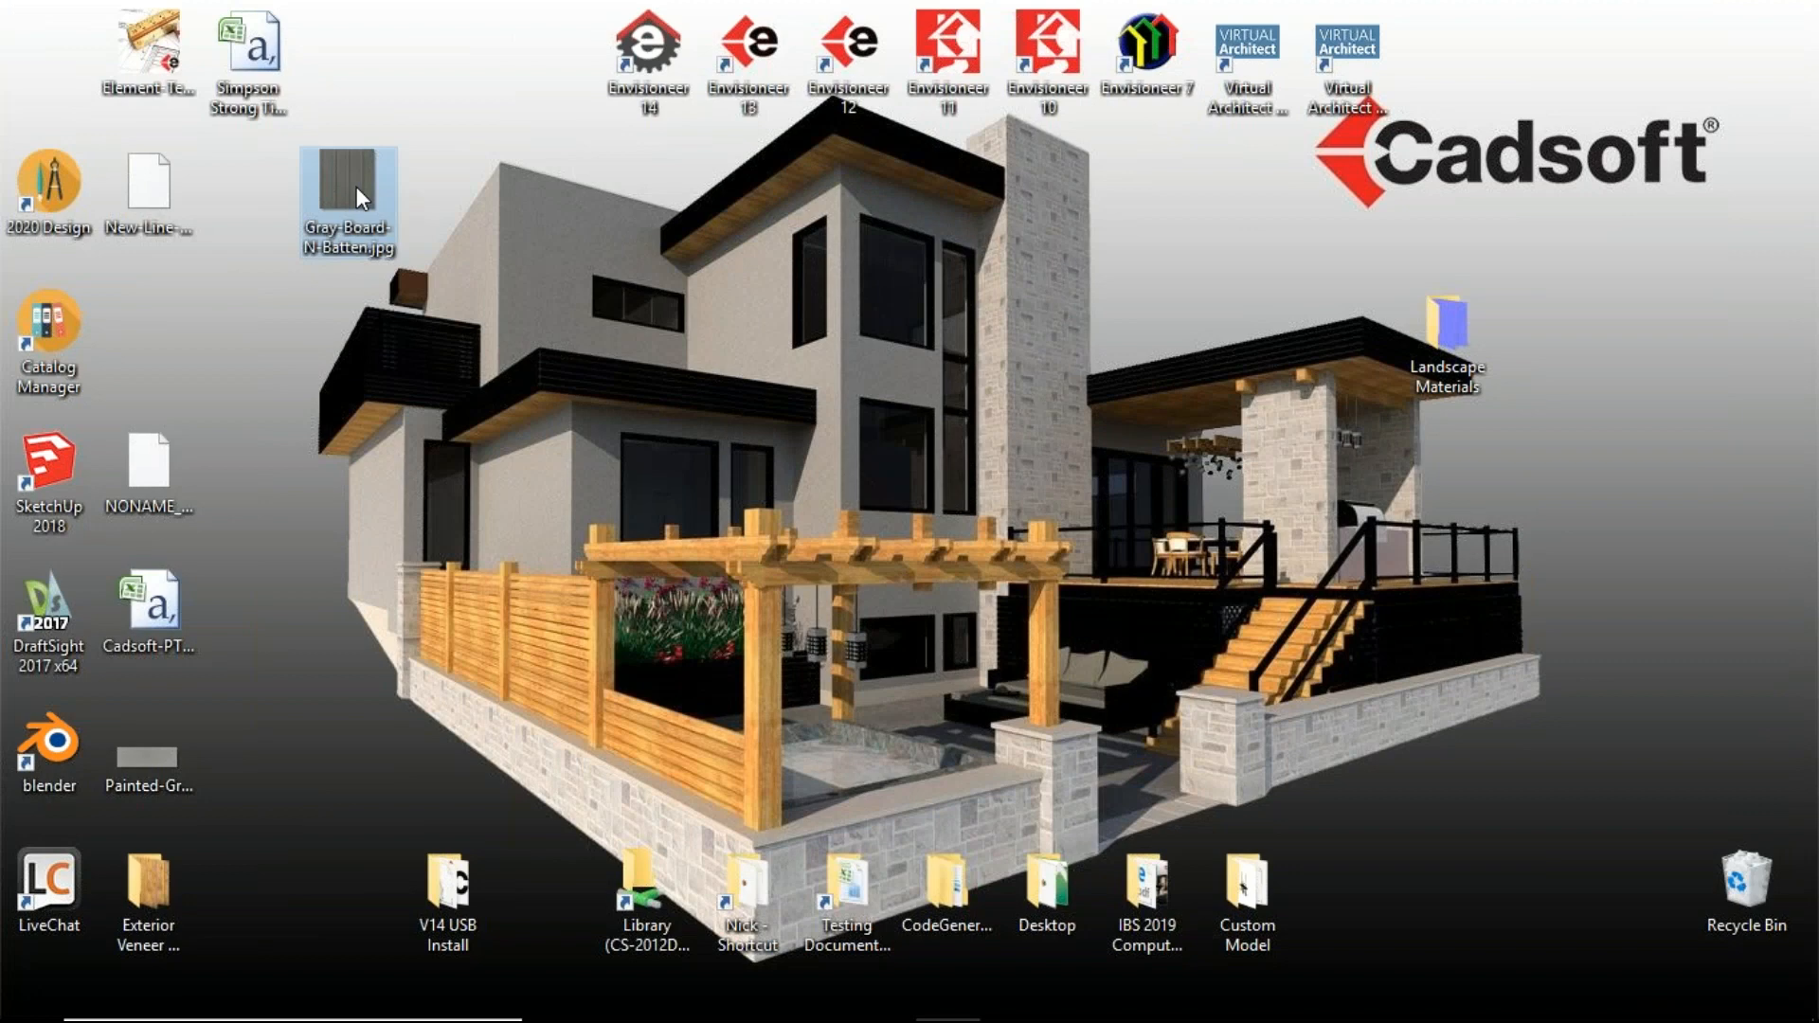
right_click(356, 186)
left_click(442, 830)
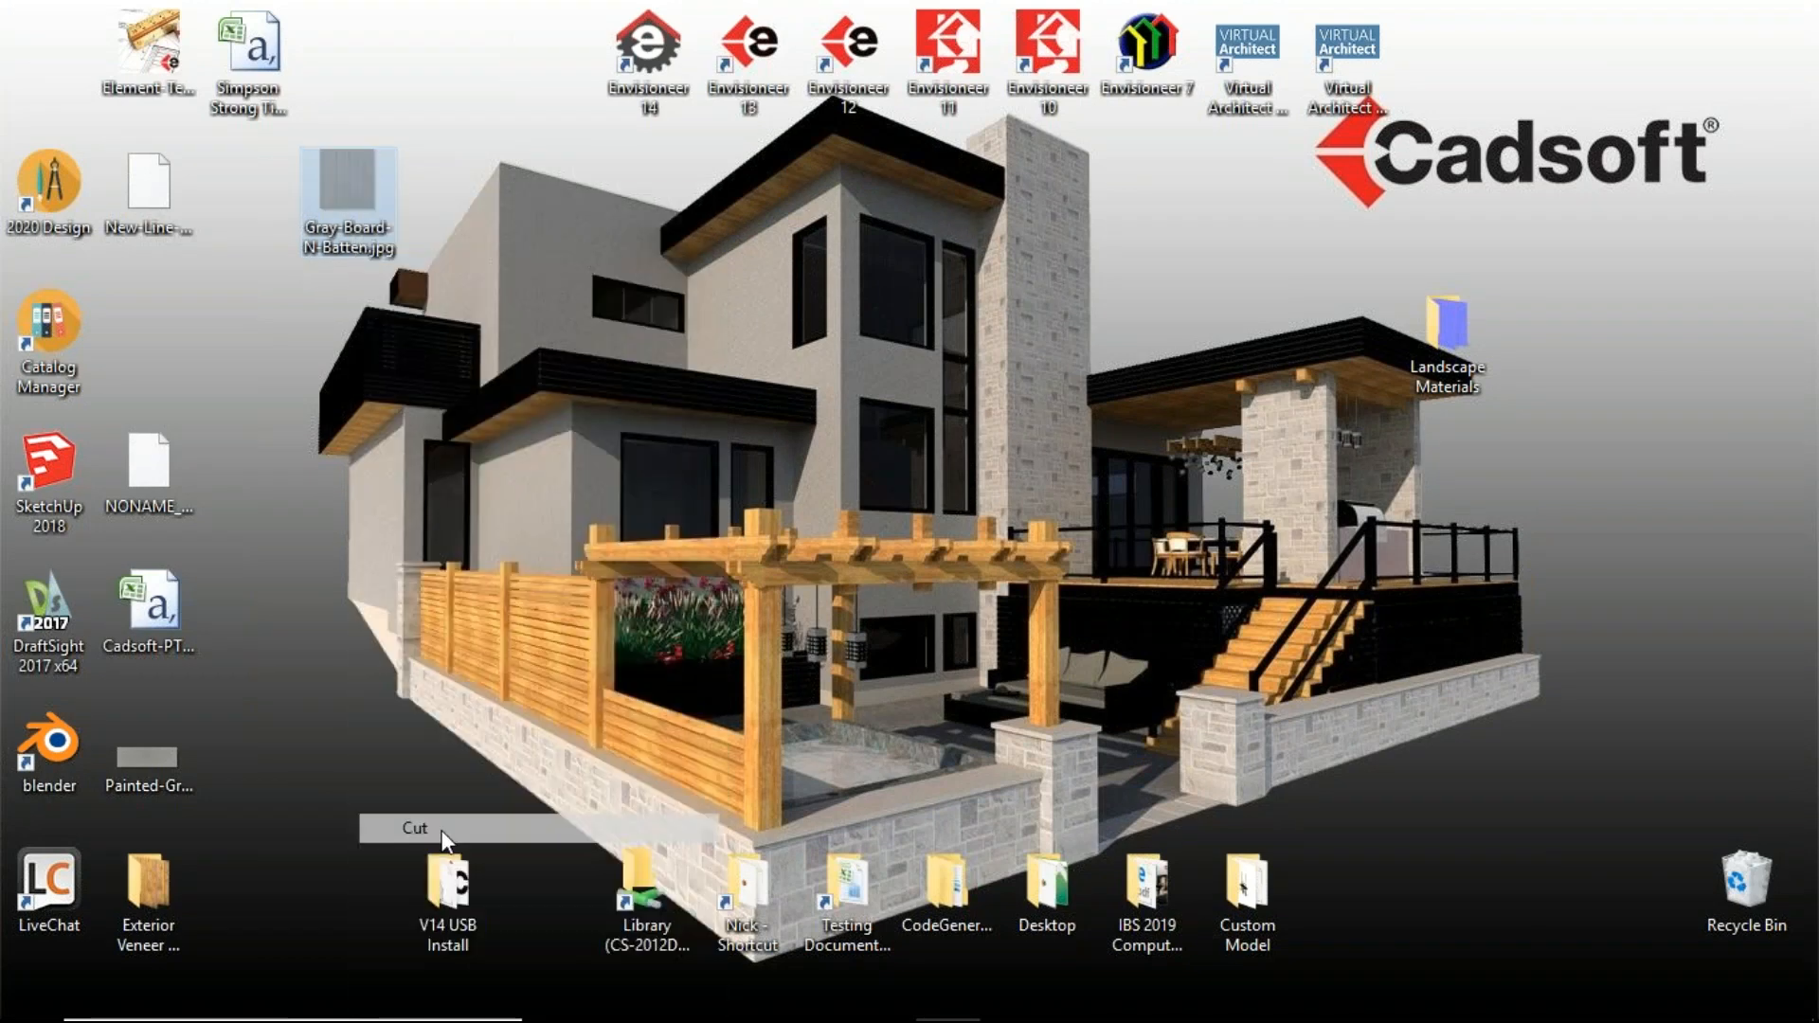
Step: Open File Explorer on the C: drive and review the hidden files, folders and drives setting in Folder Options
left_click(689, 995)
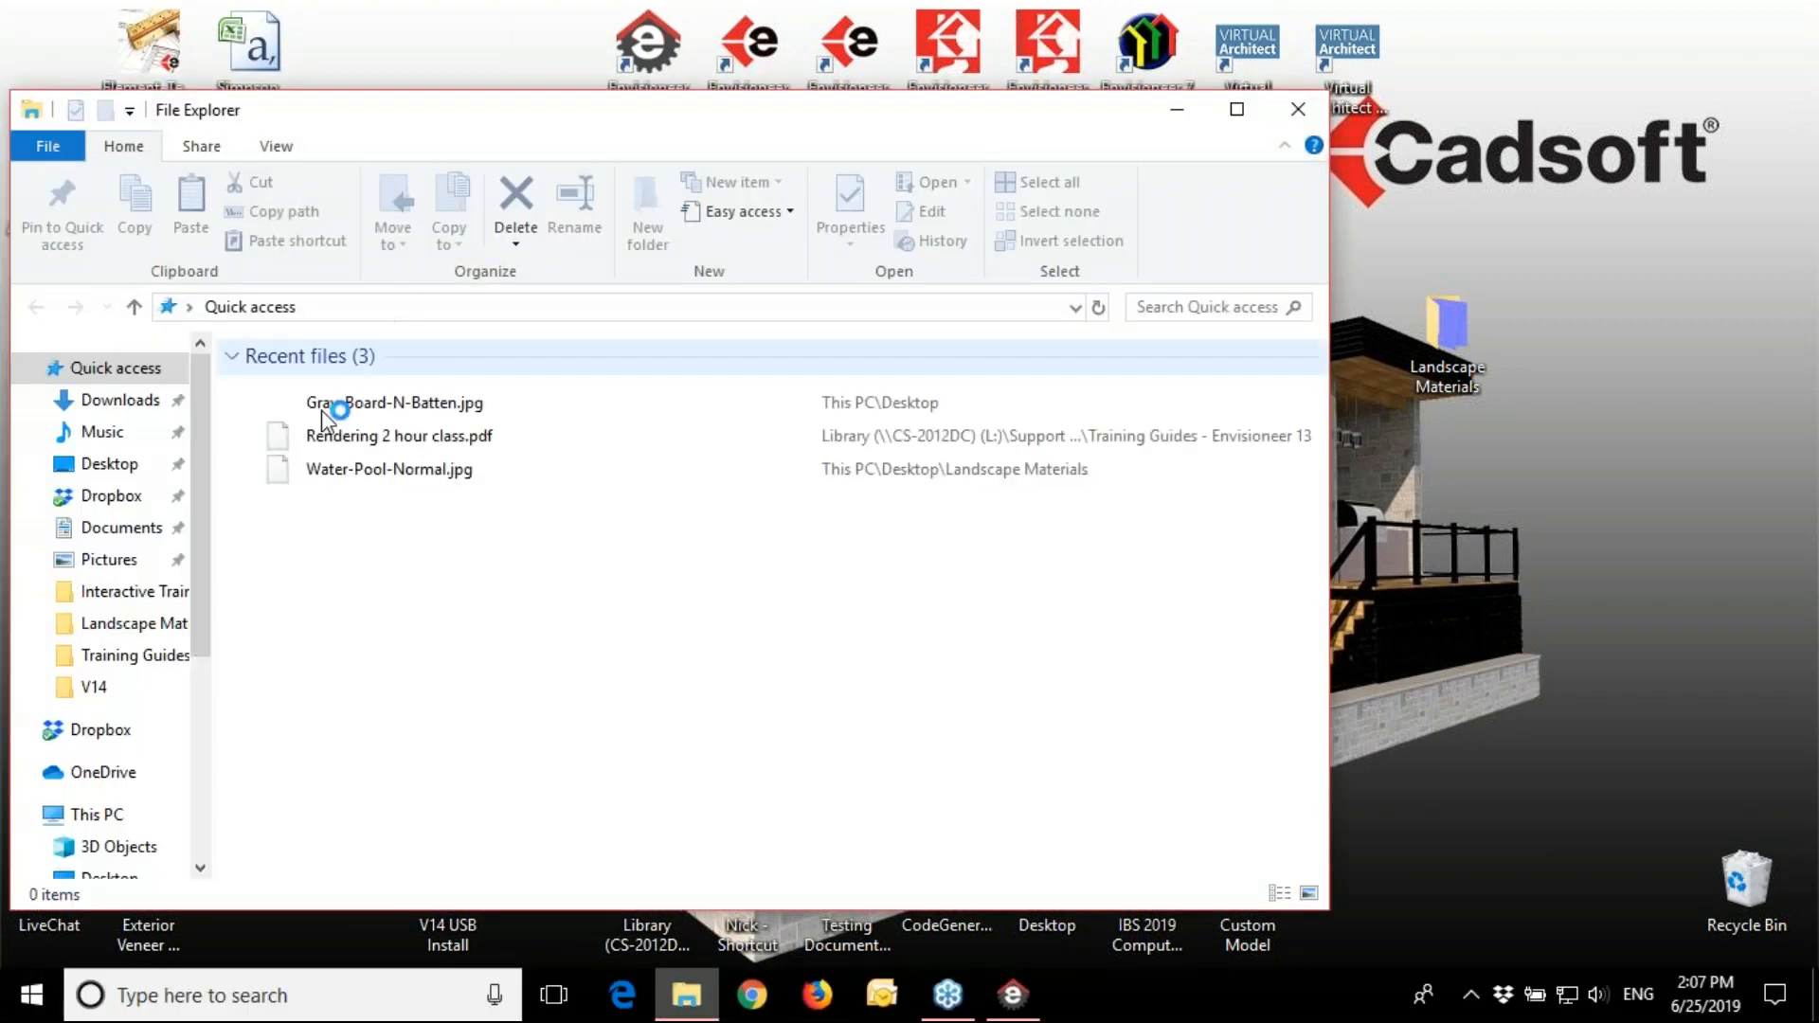
scroll(197, 572, "down", 4)
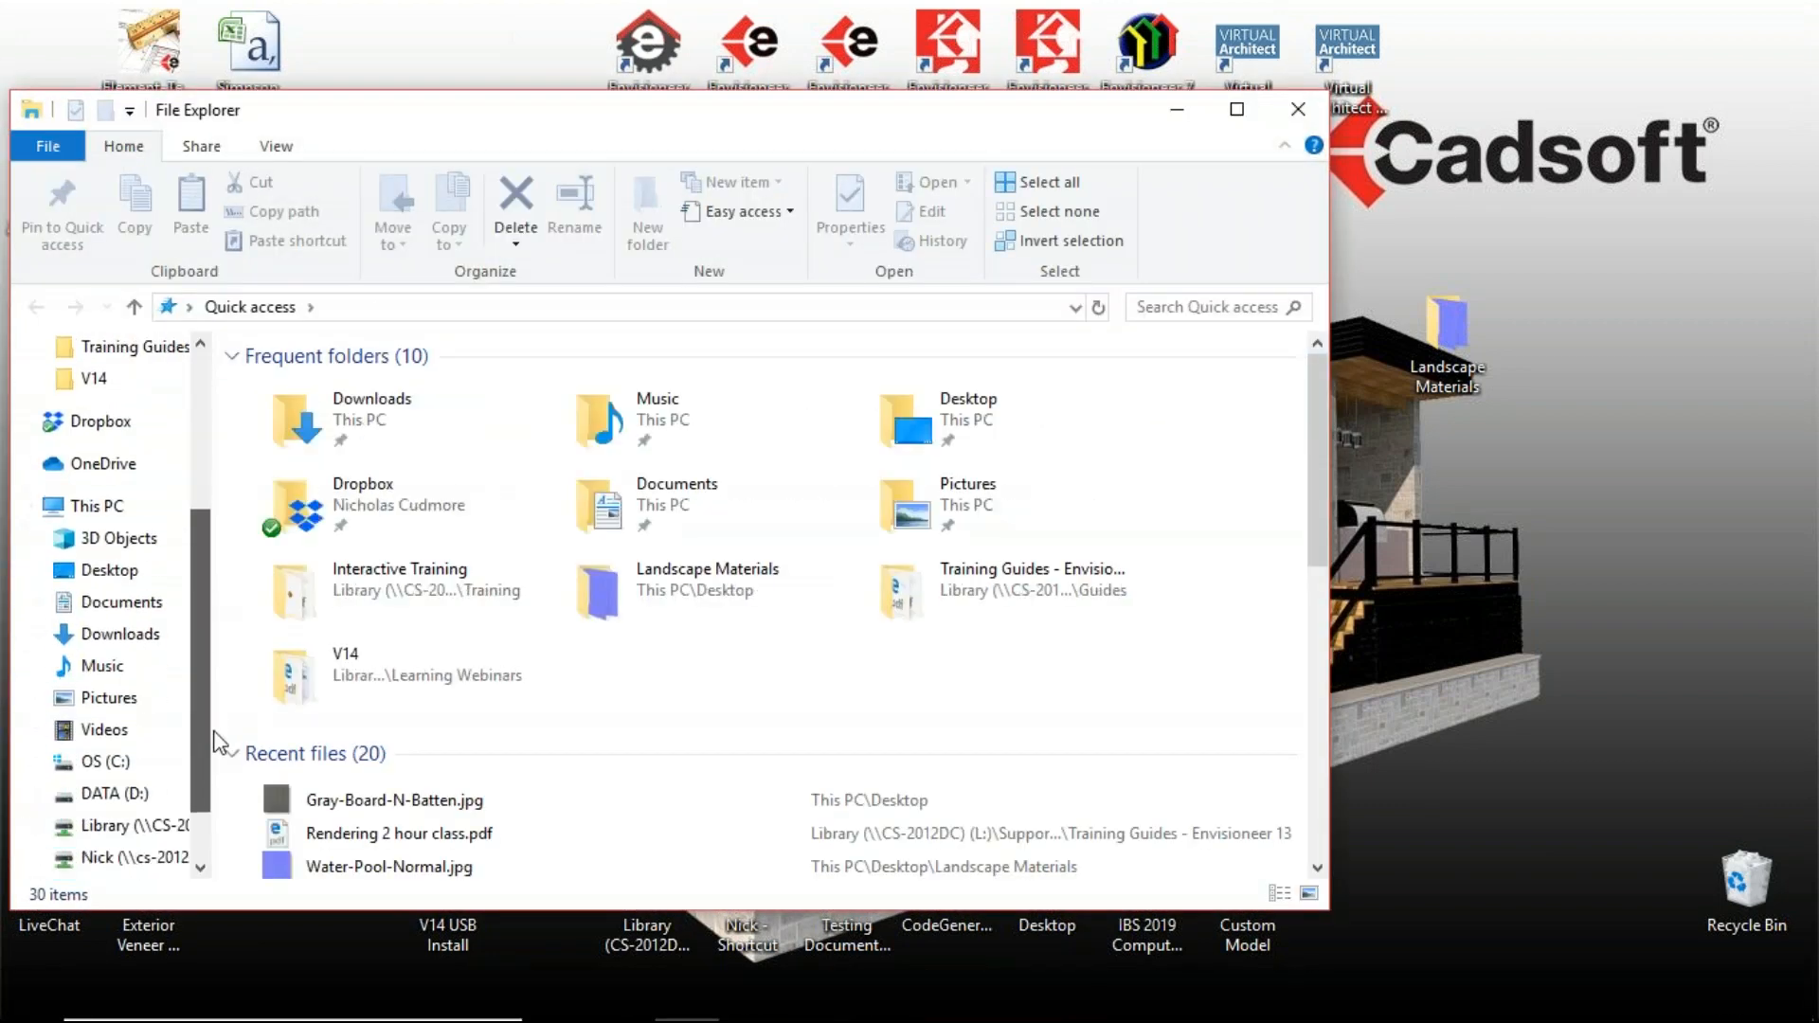
left_click(105, 730)
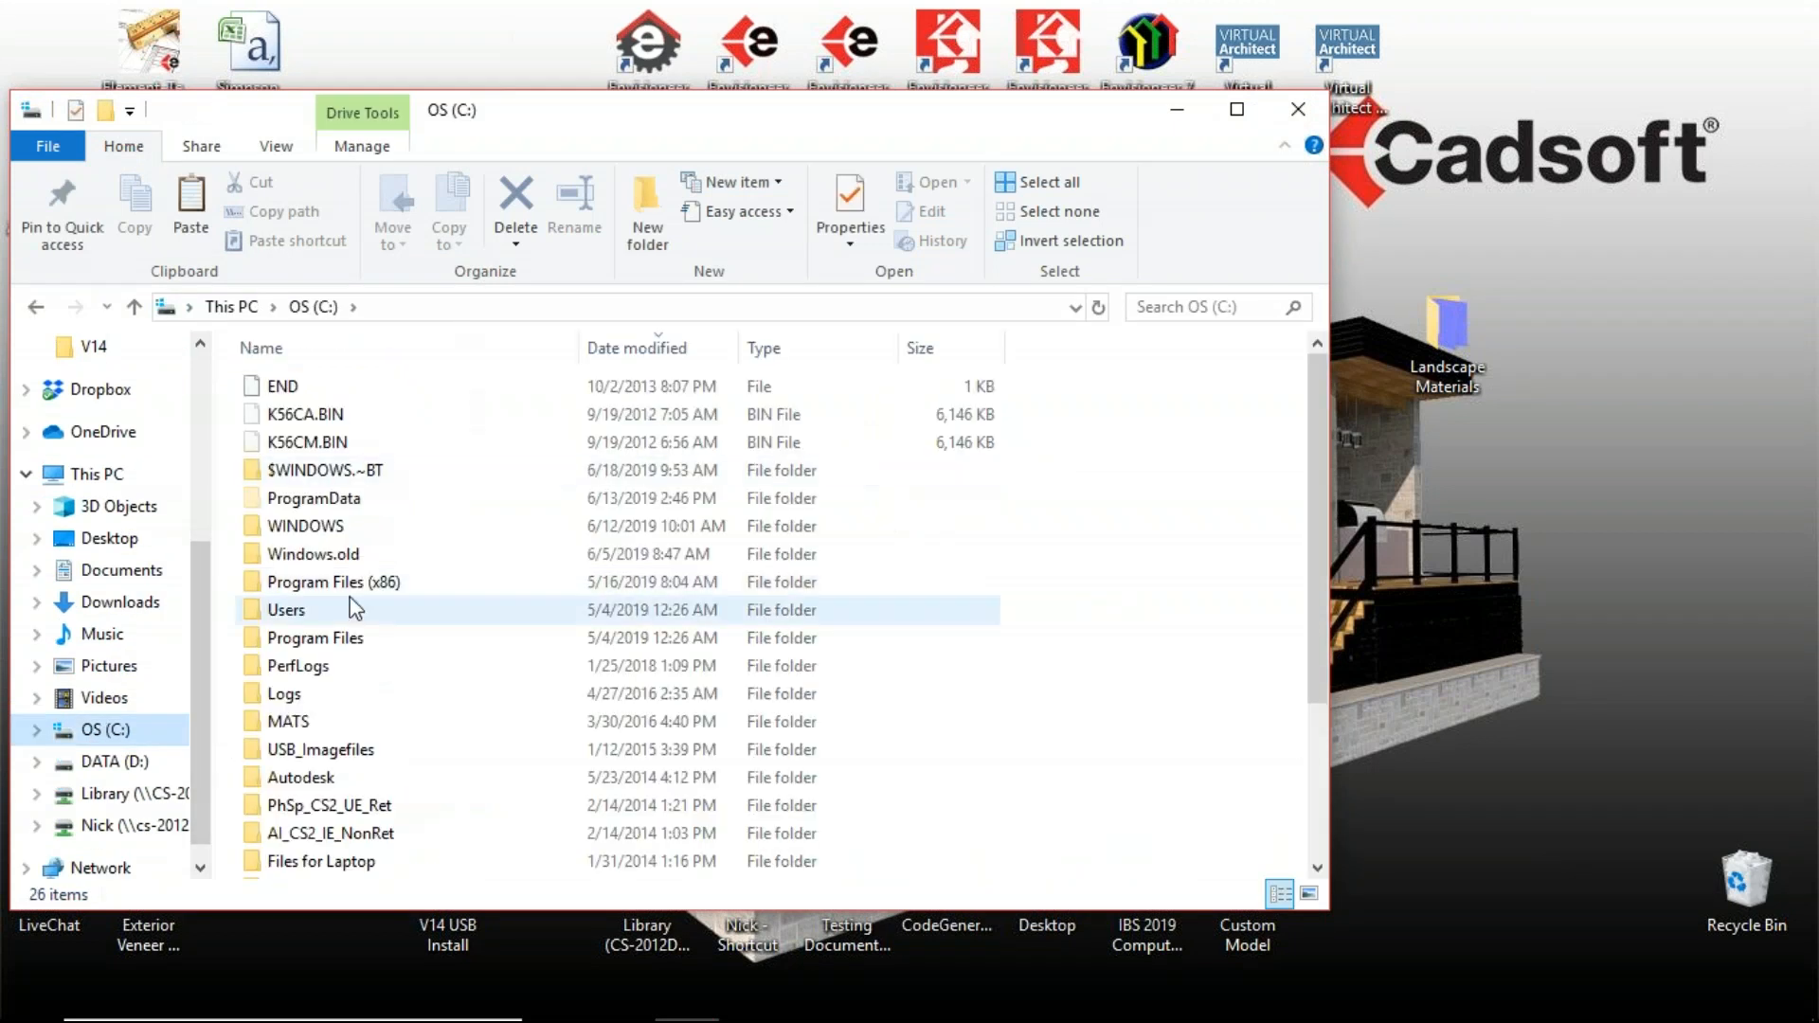
left_click(309, 500)
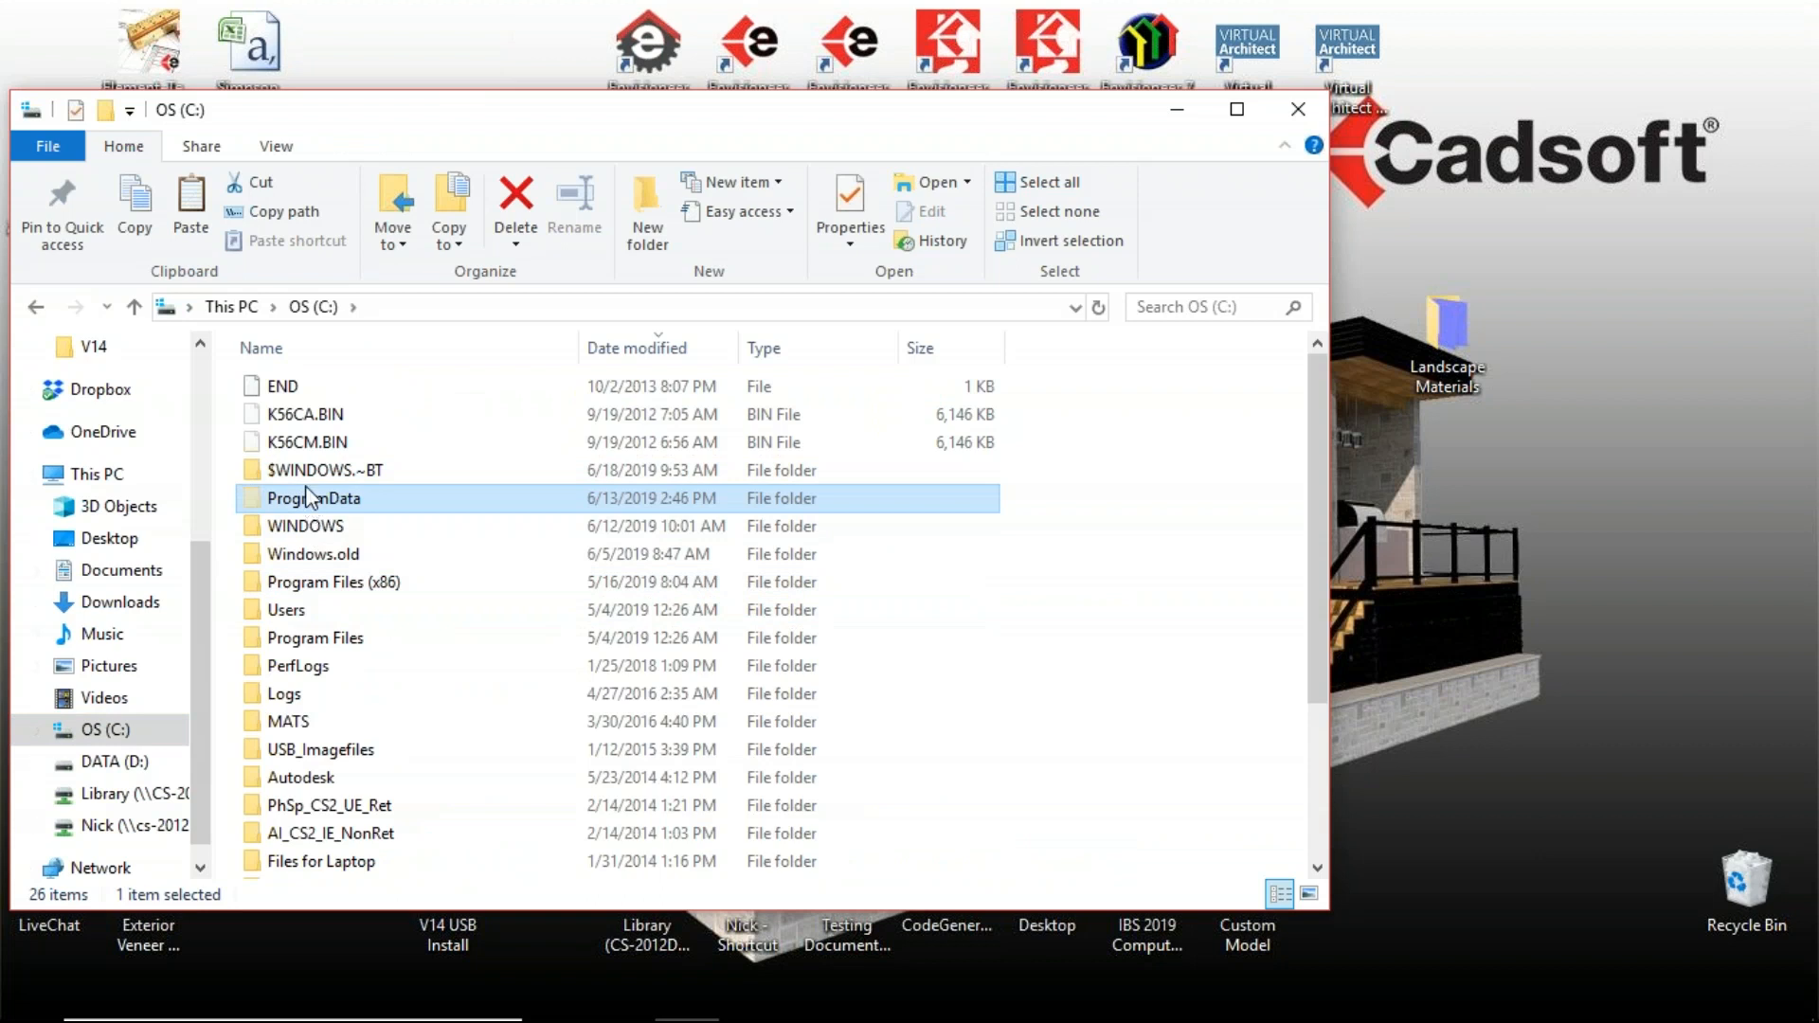
left_click(277, 146)
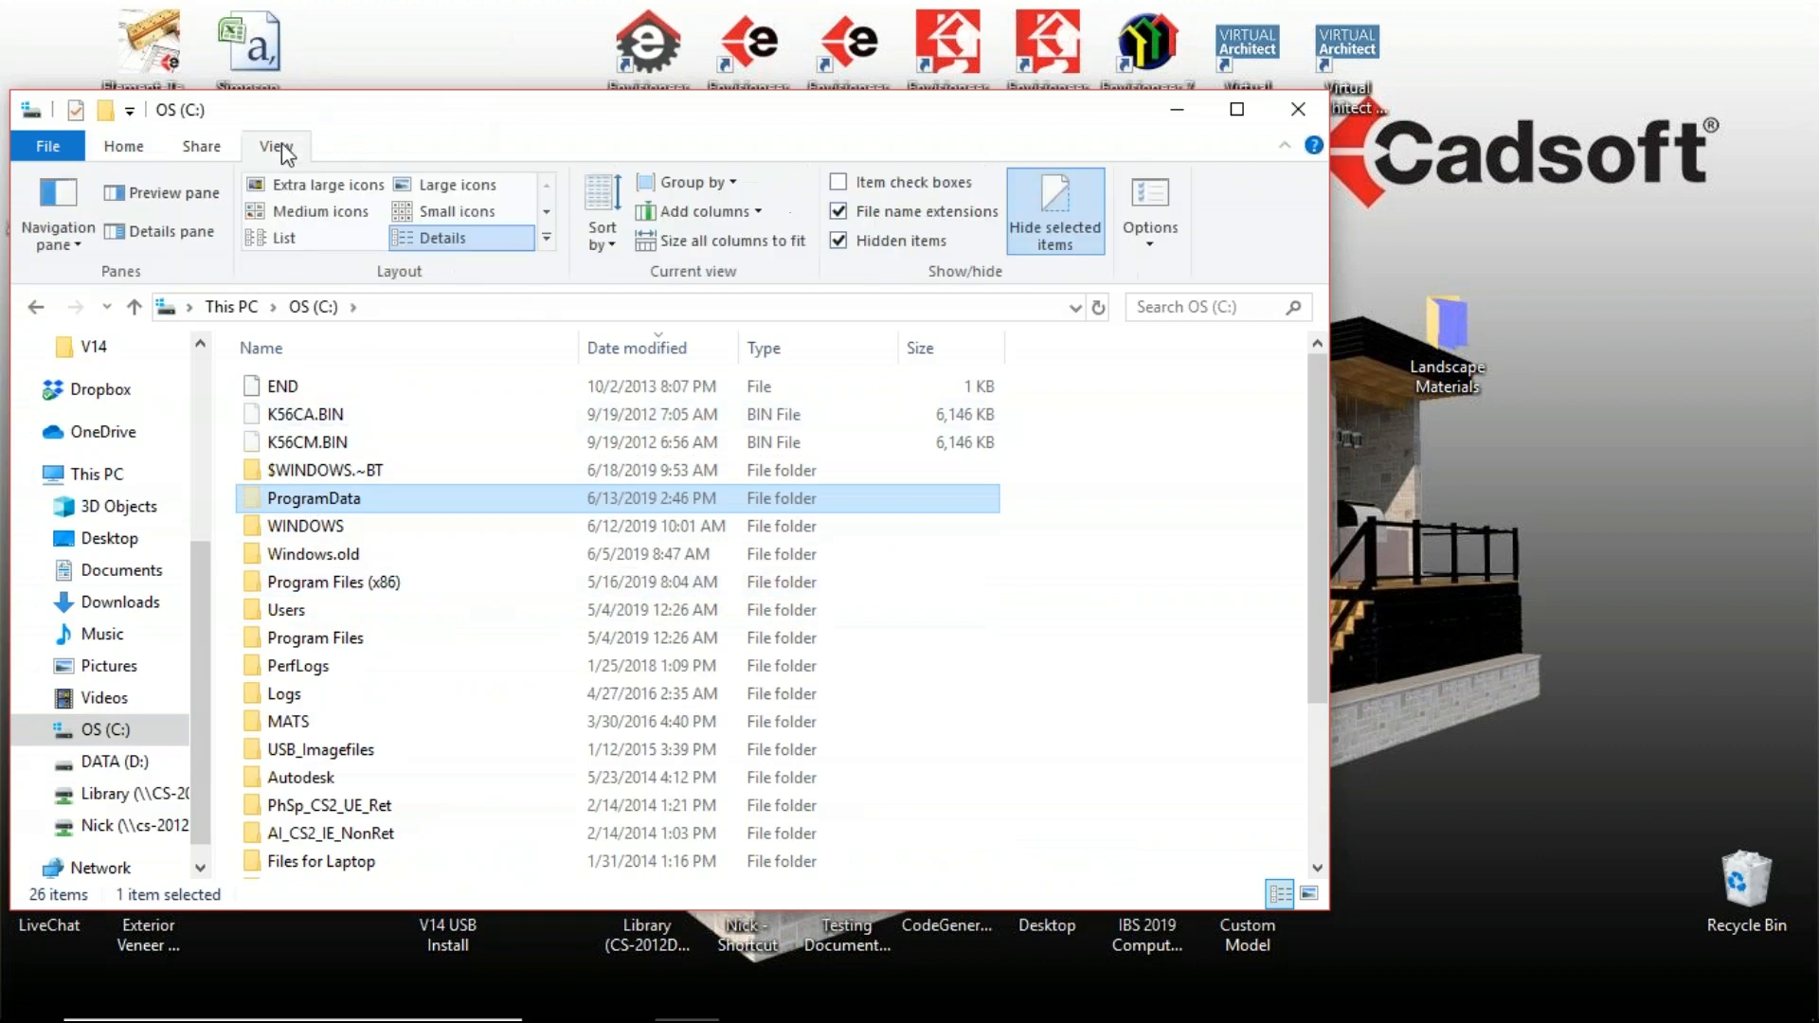
left_click(1164, 196)
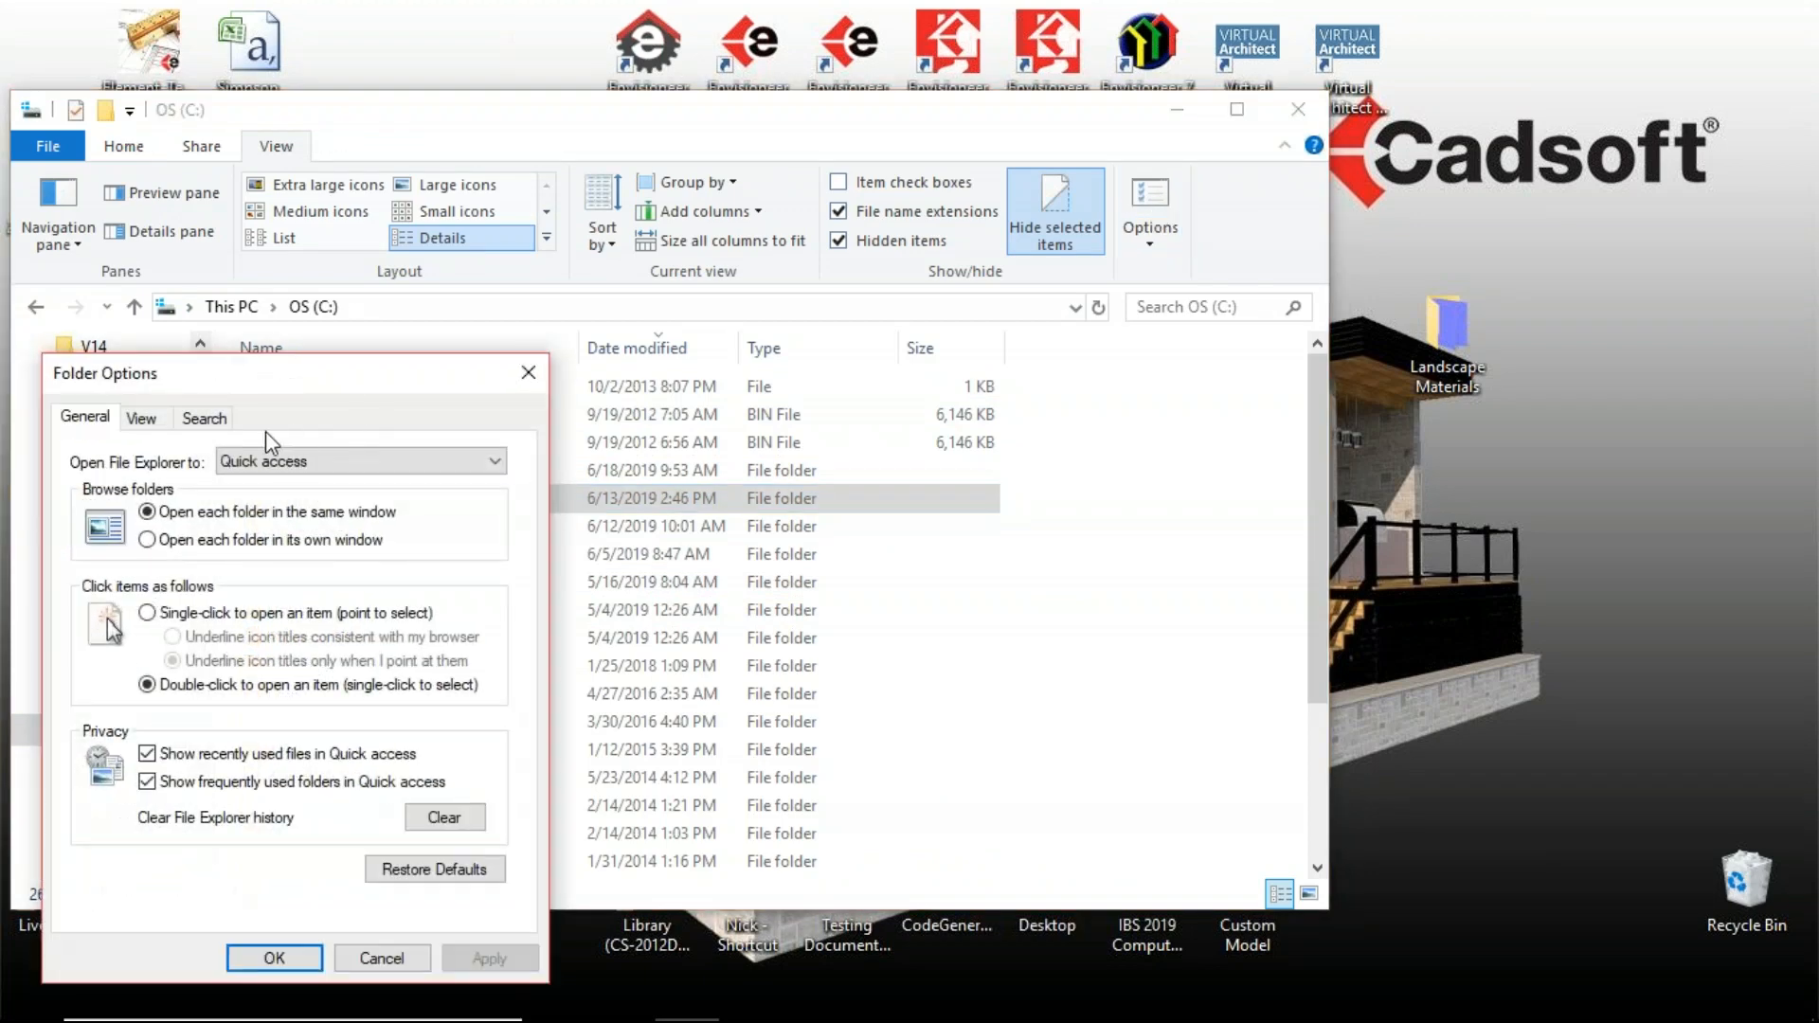
left_click(141, 418)
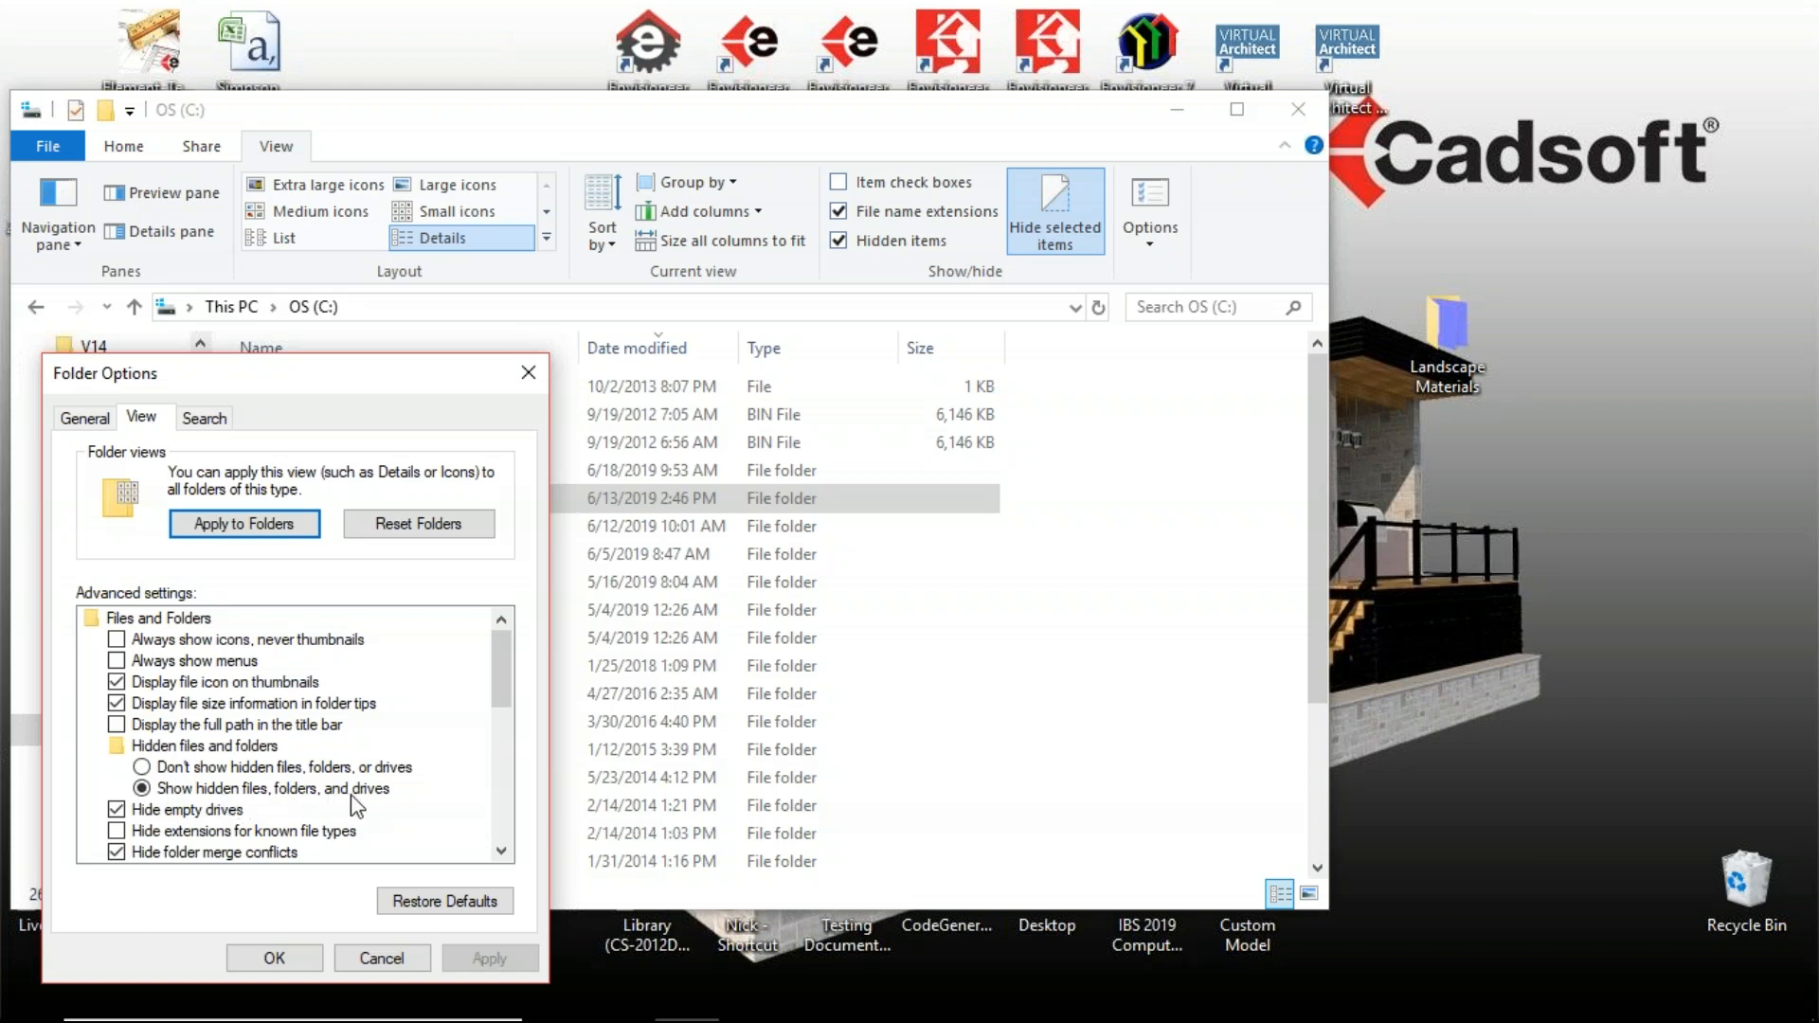
left_click(274, 959)
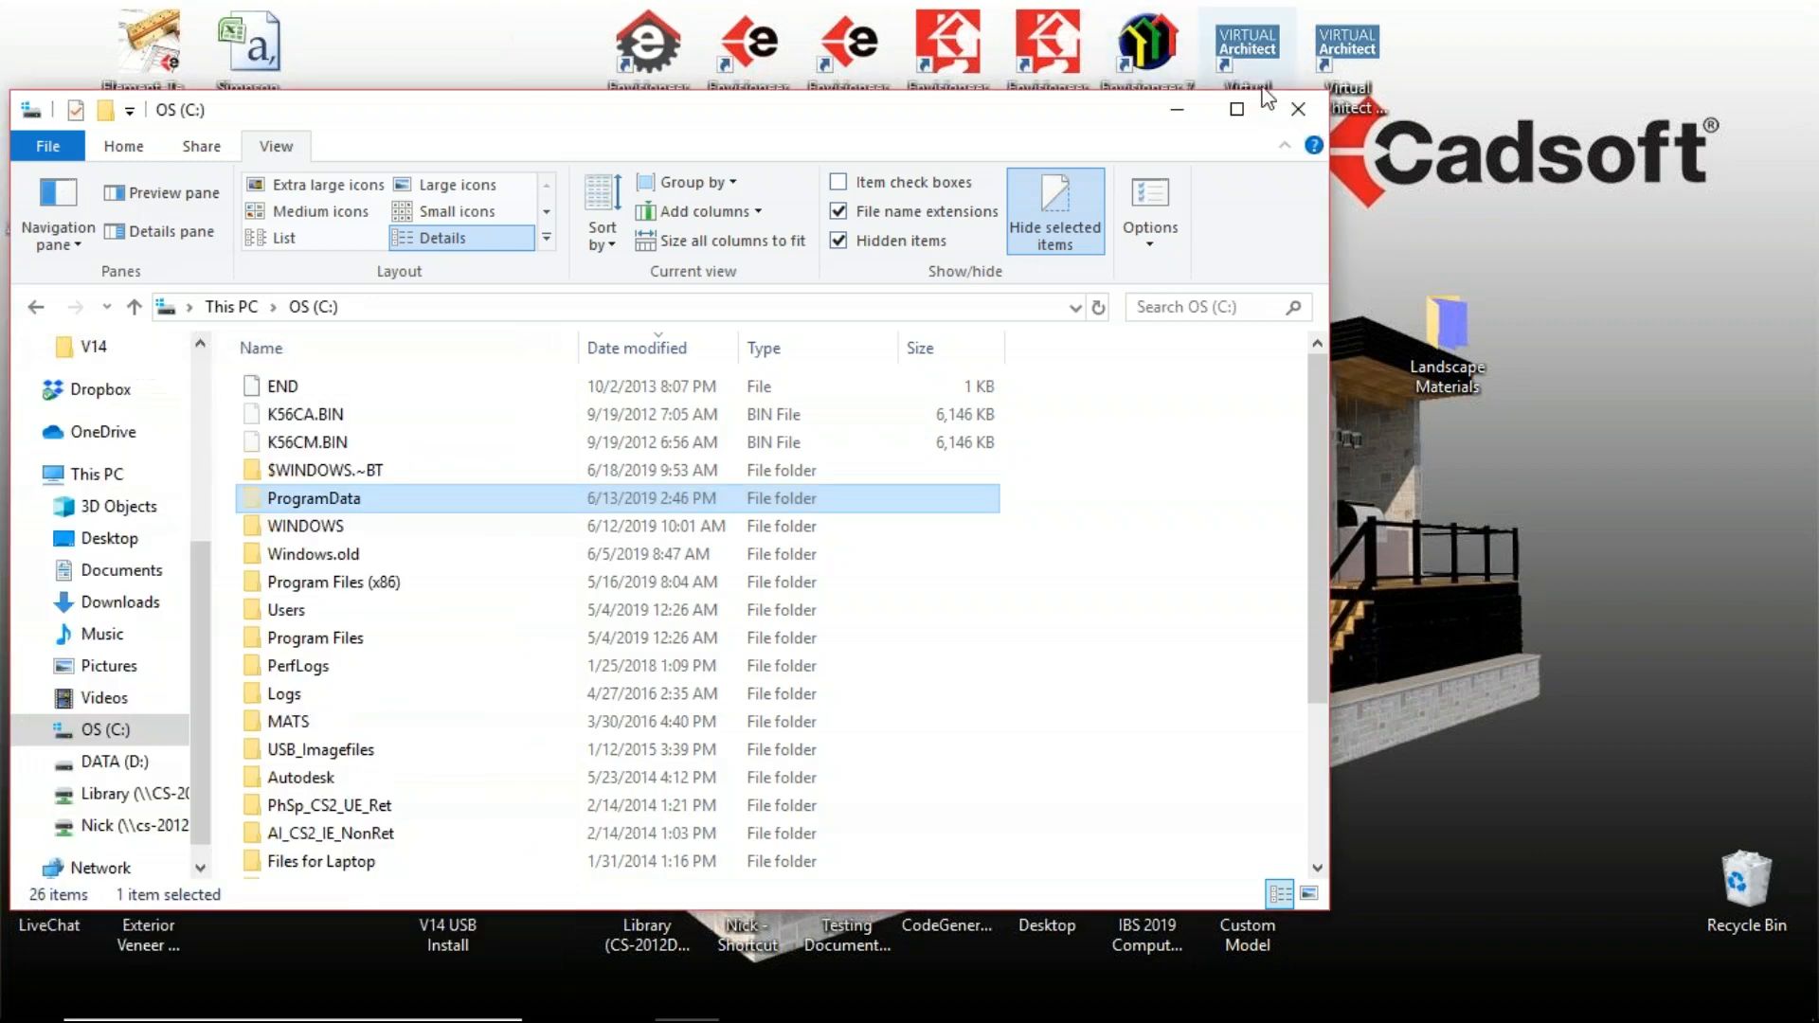
Step: Open ProgramData > Cadsoft > Envisioneer 14 > Textures and paste the image file into that folder
double_click(281, 502)
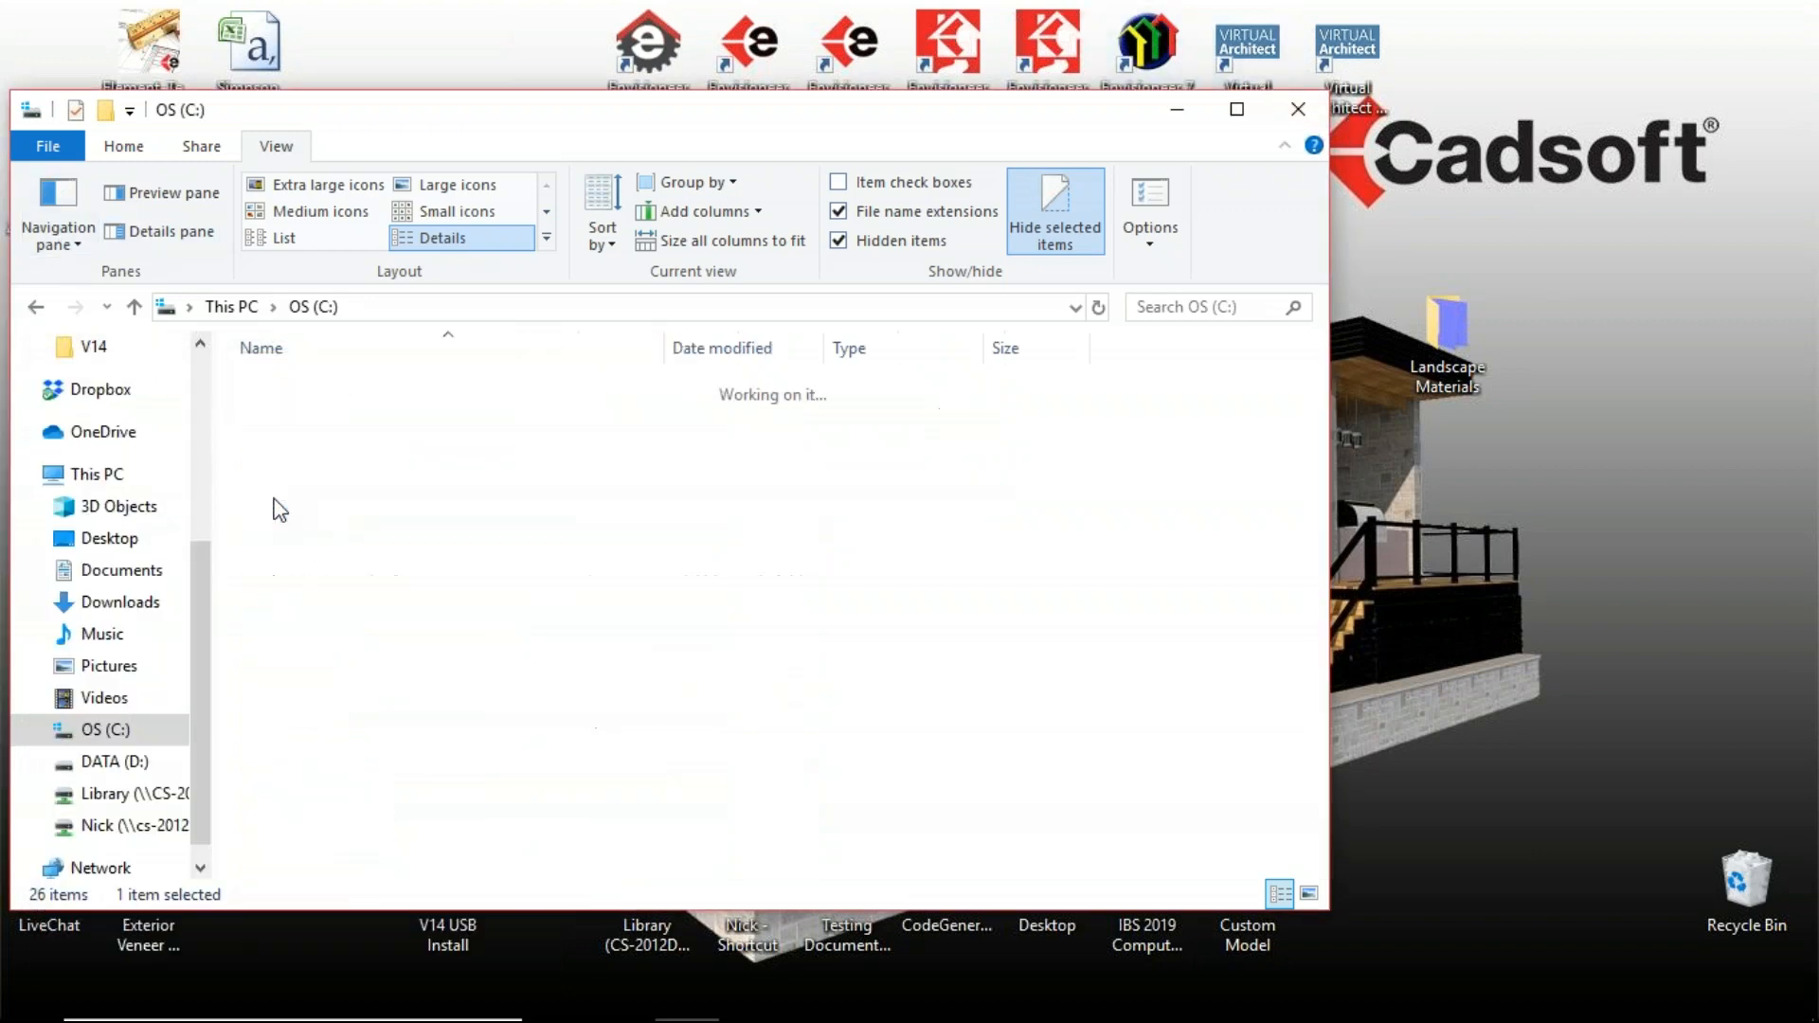
scroll(299, 720, "down", 4)
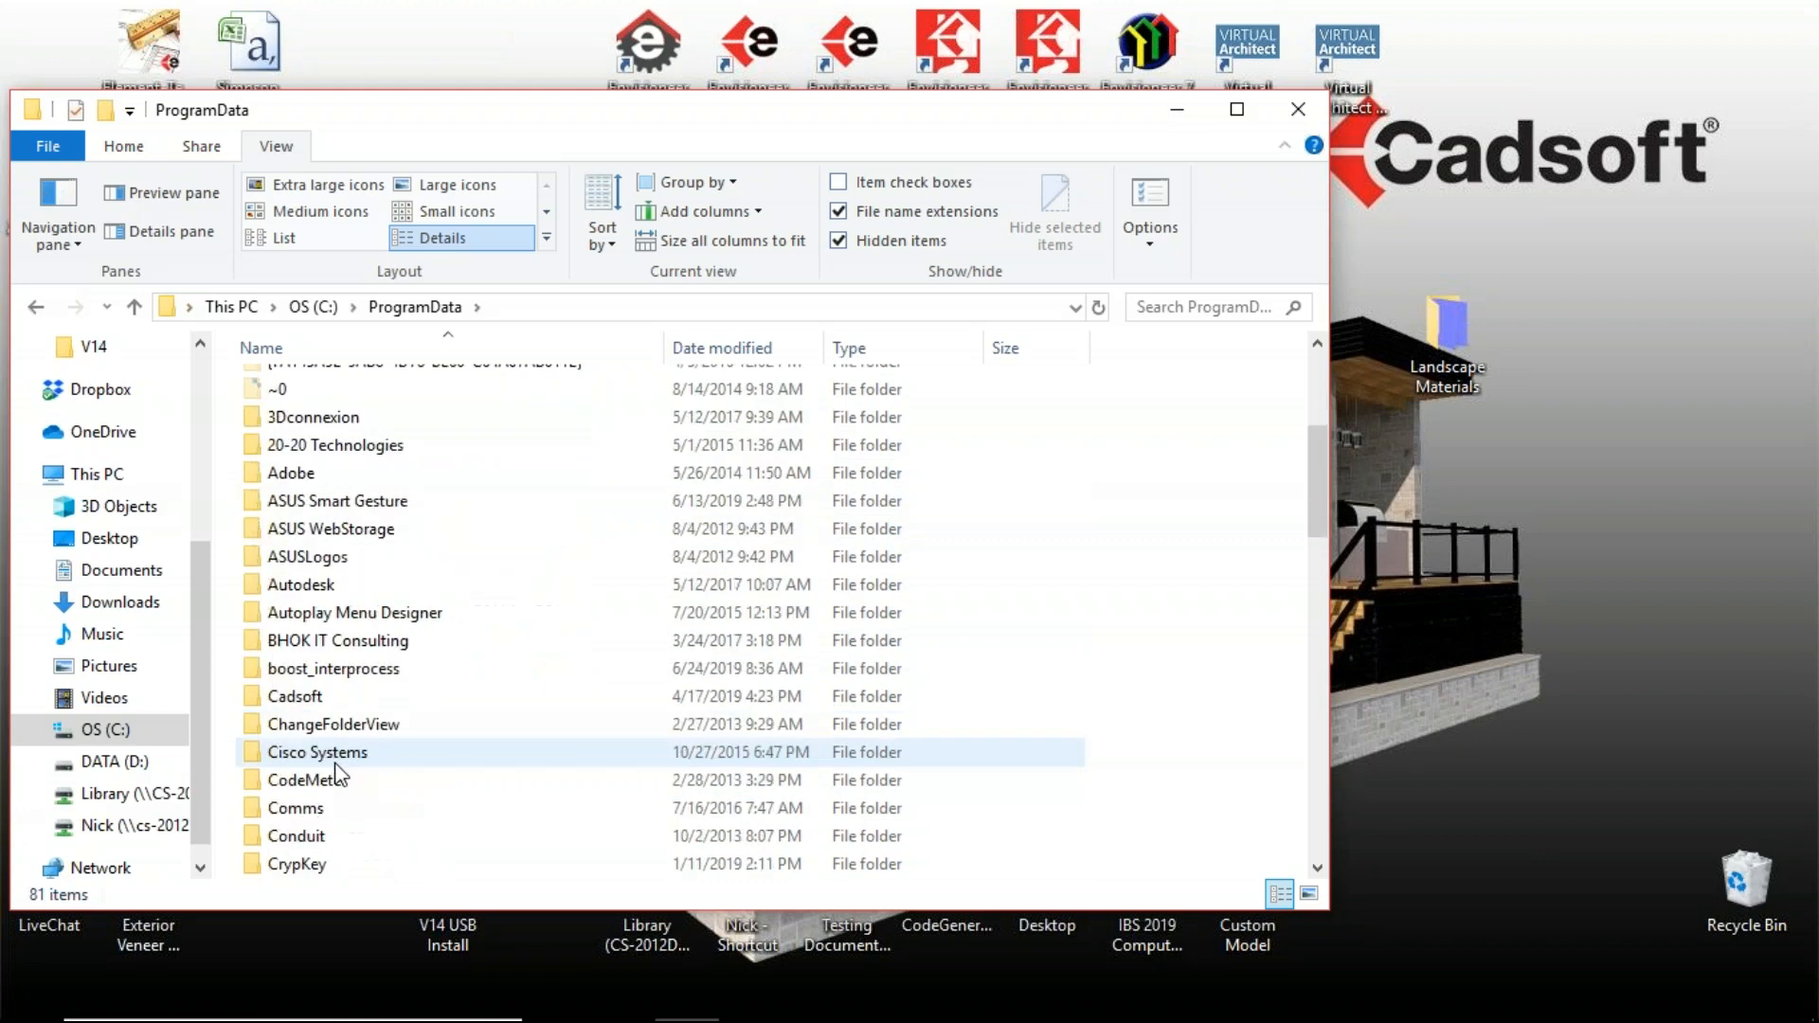
double_click(297, 699)
left_click(309, 610)
double_click(309, 612)
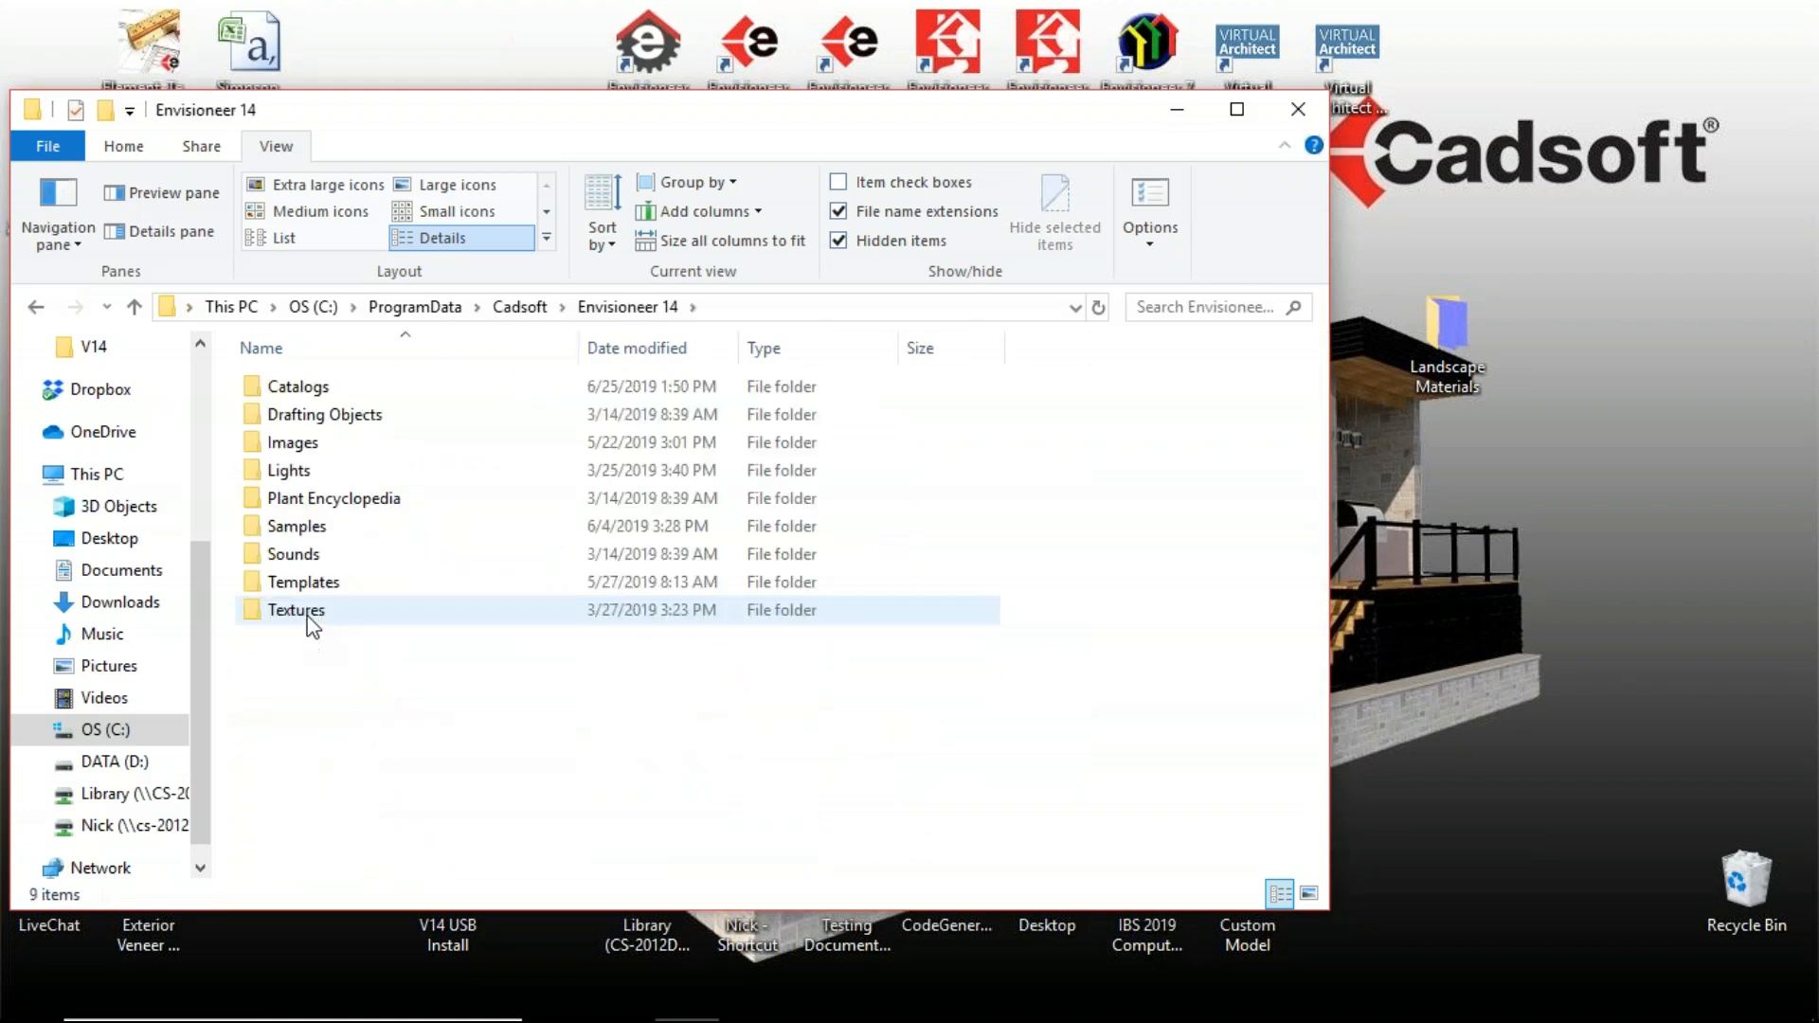
double_click(309, 616)
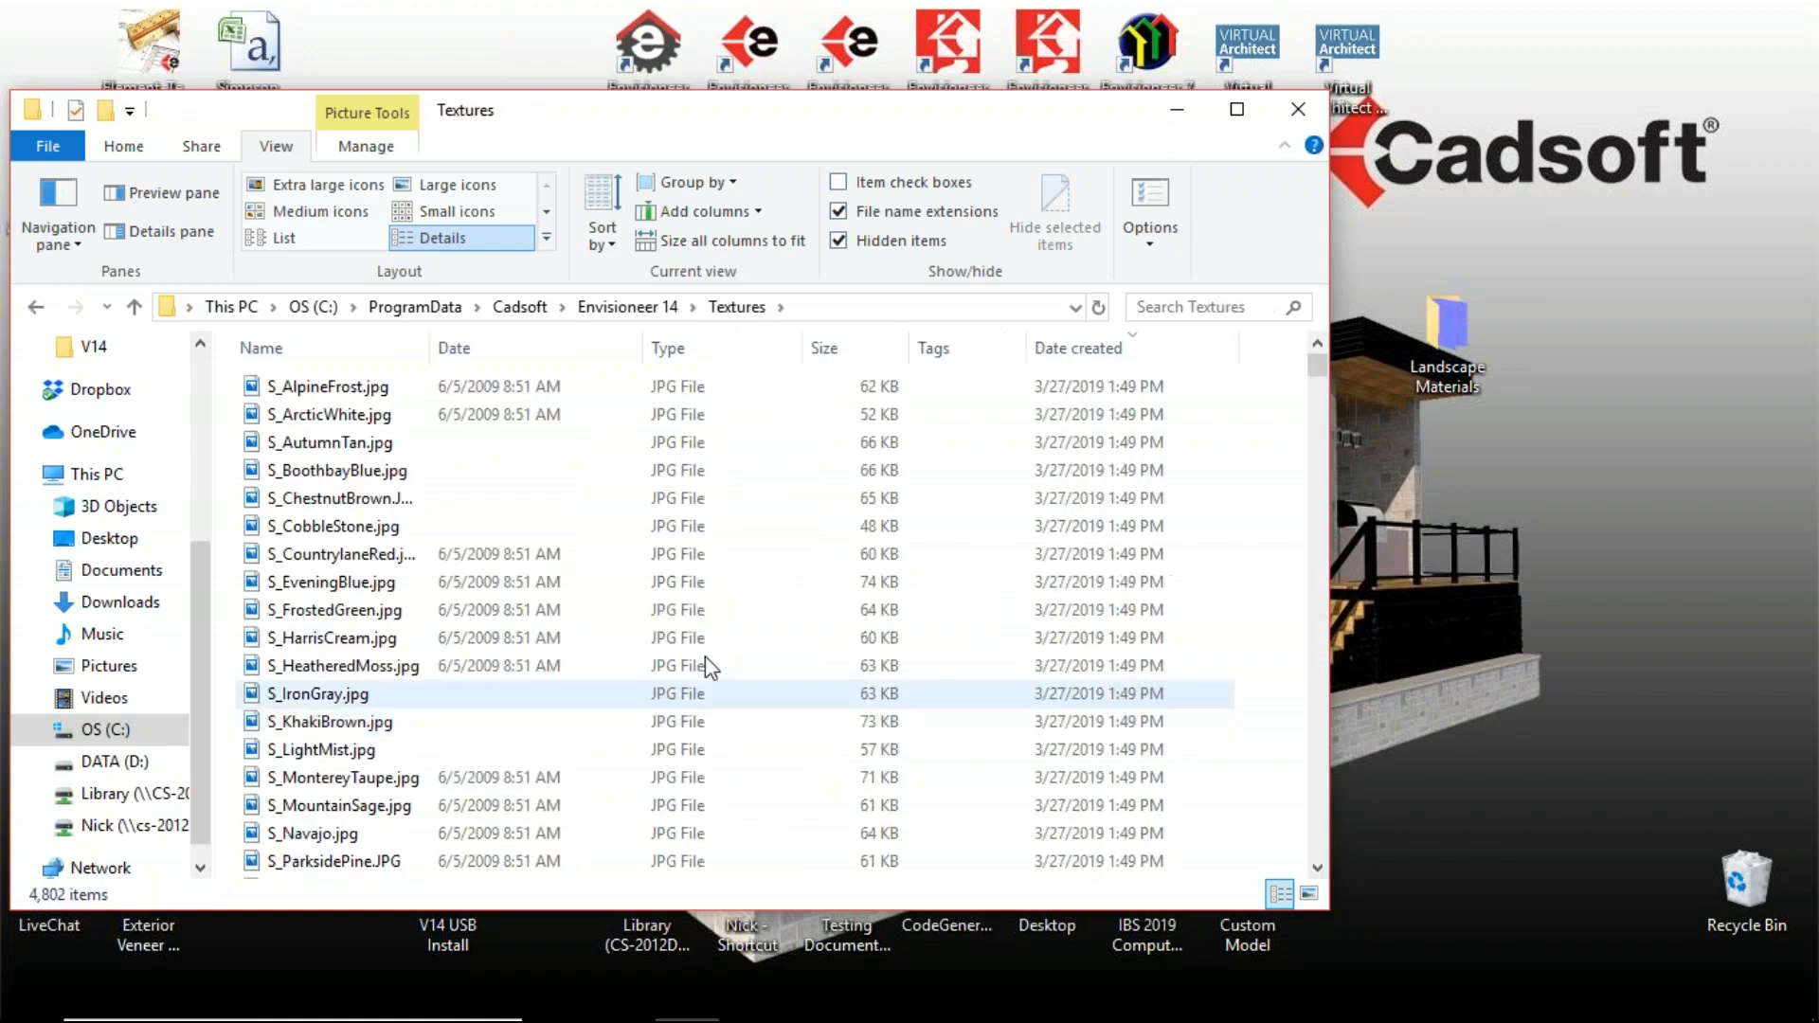
right_click(874, 754)
left_click(881, 813)
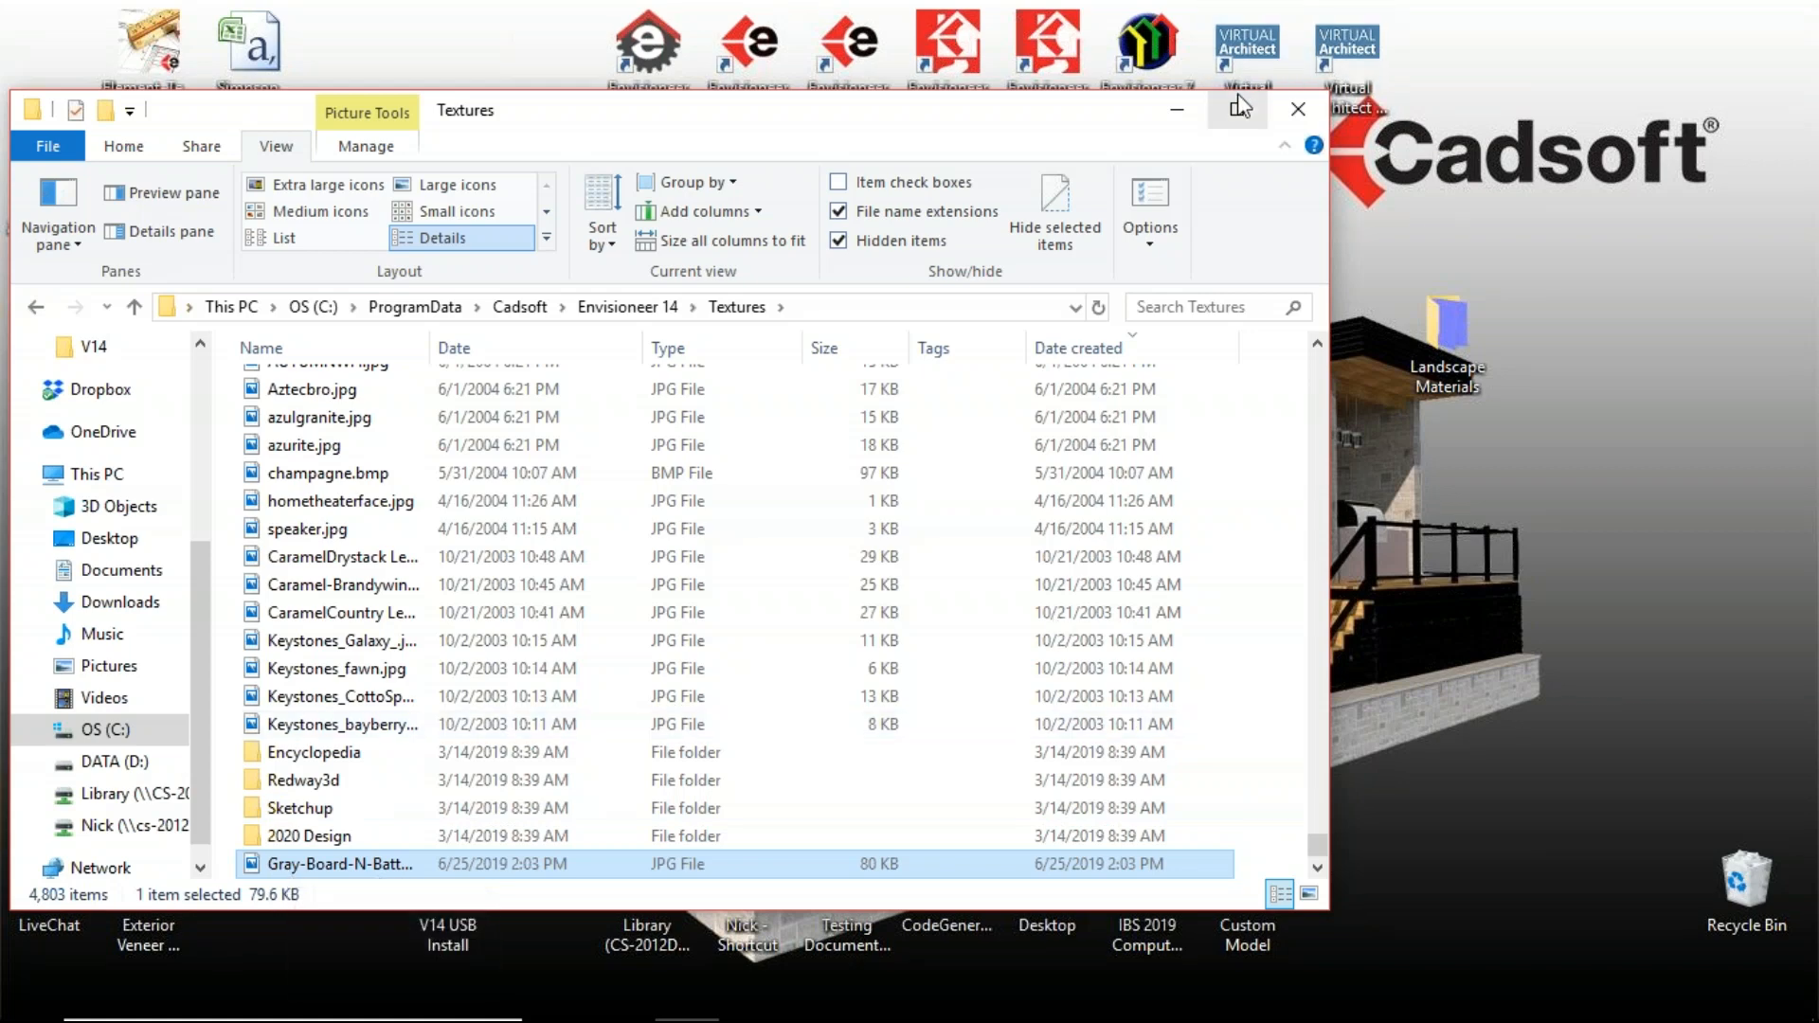
Step: Close File Explorer, switch to Envisioneer and open the catalog Library Manager
left_click(1298, 111)
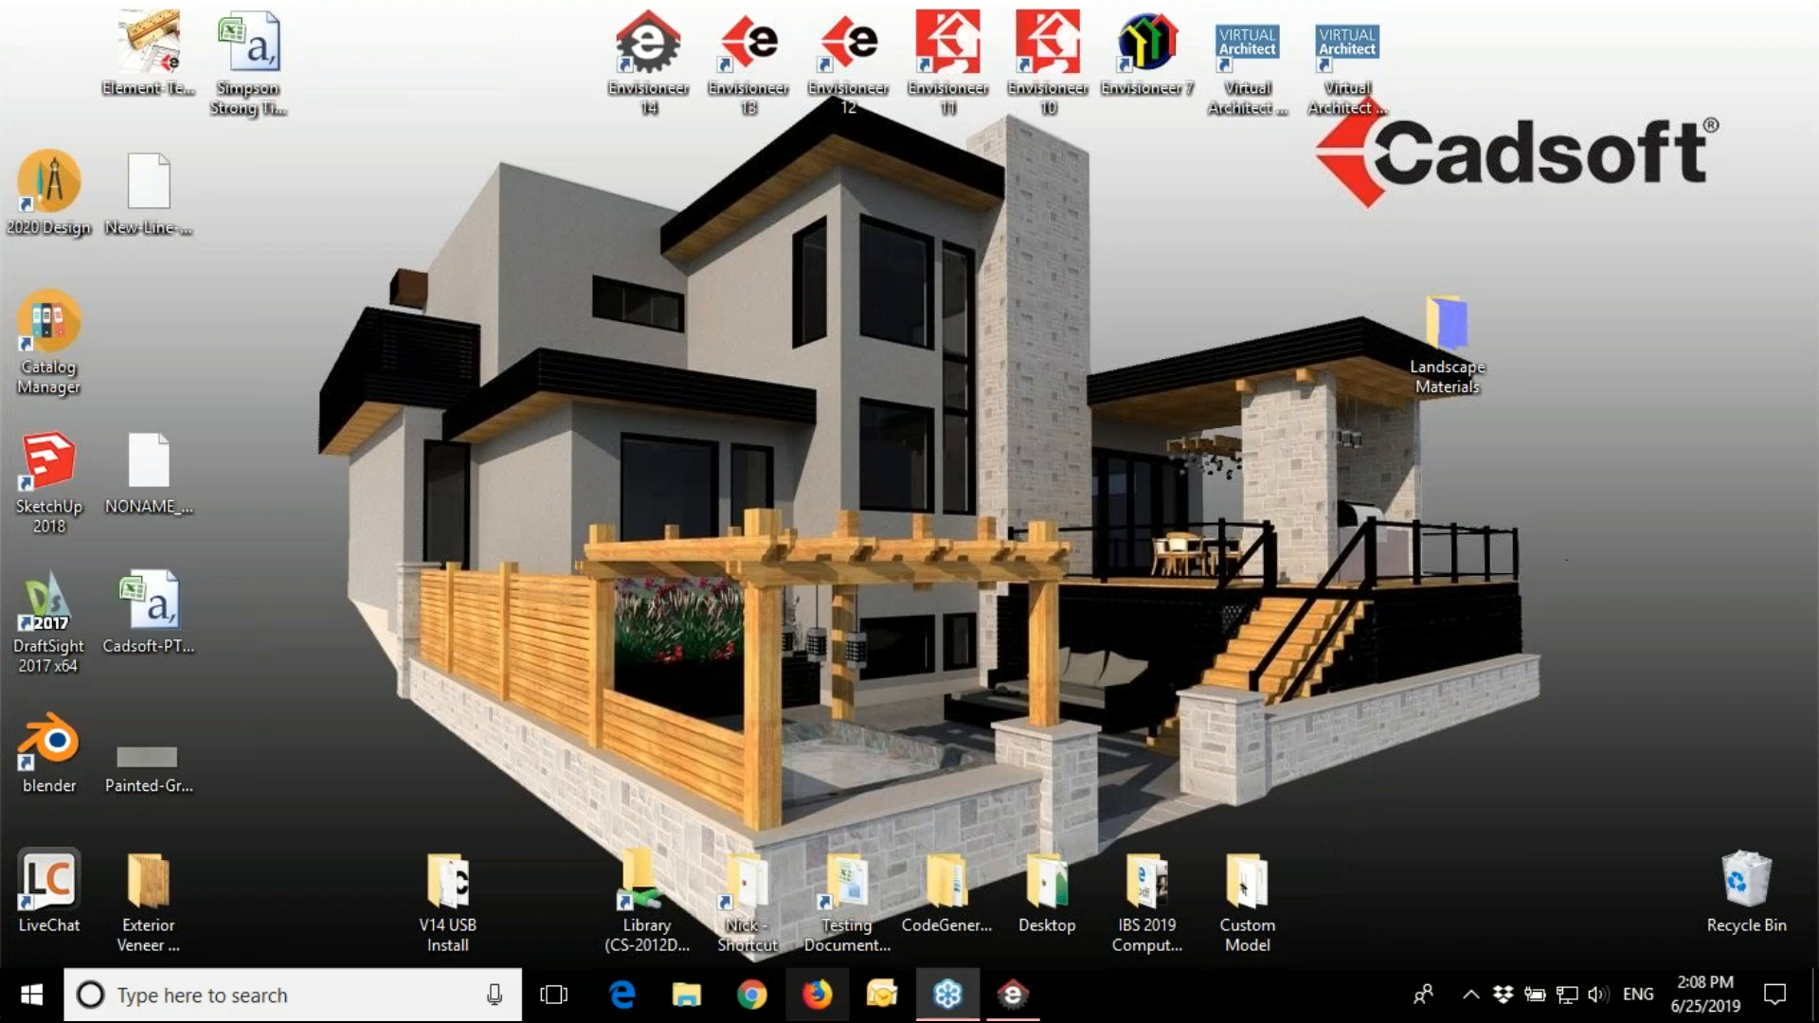
left_click(1010, 997)
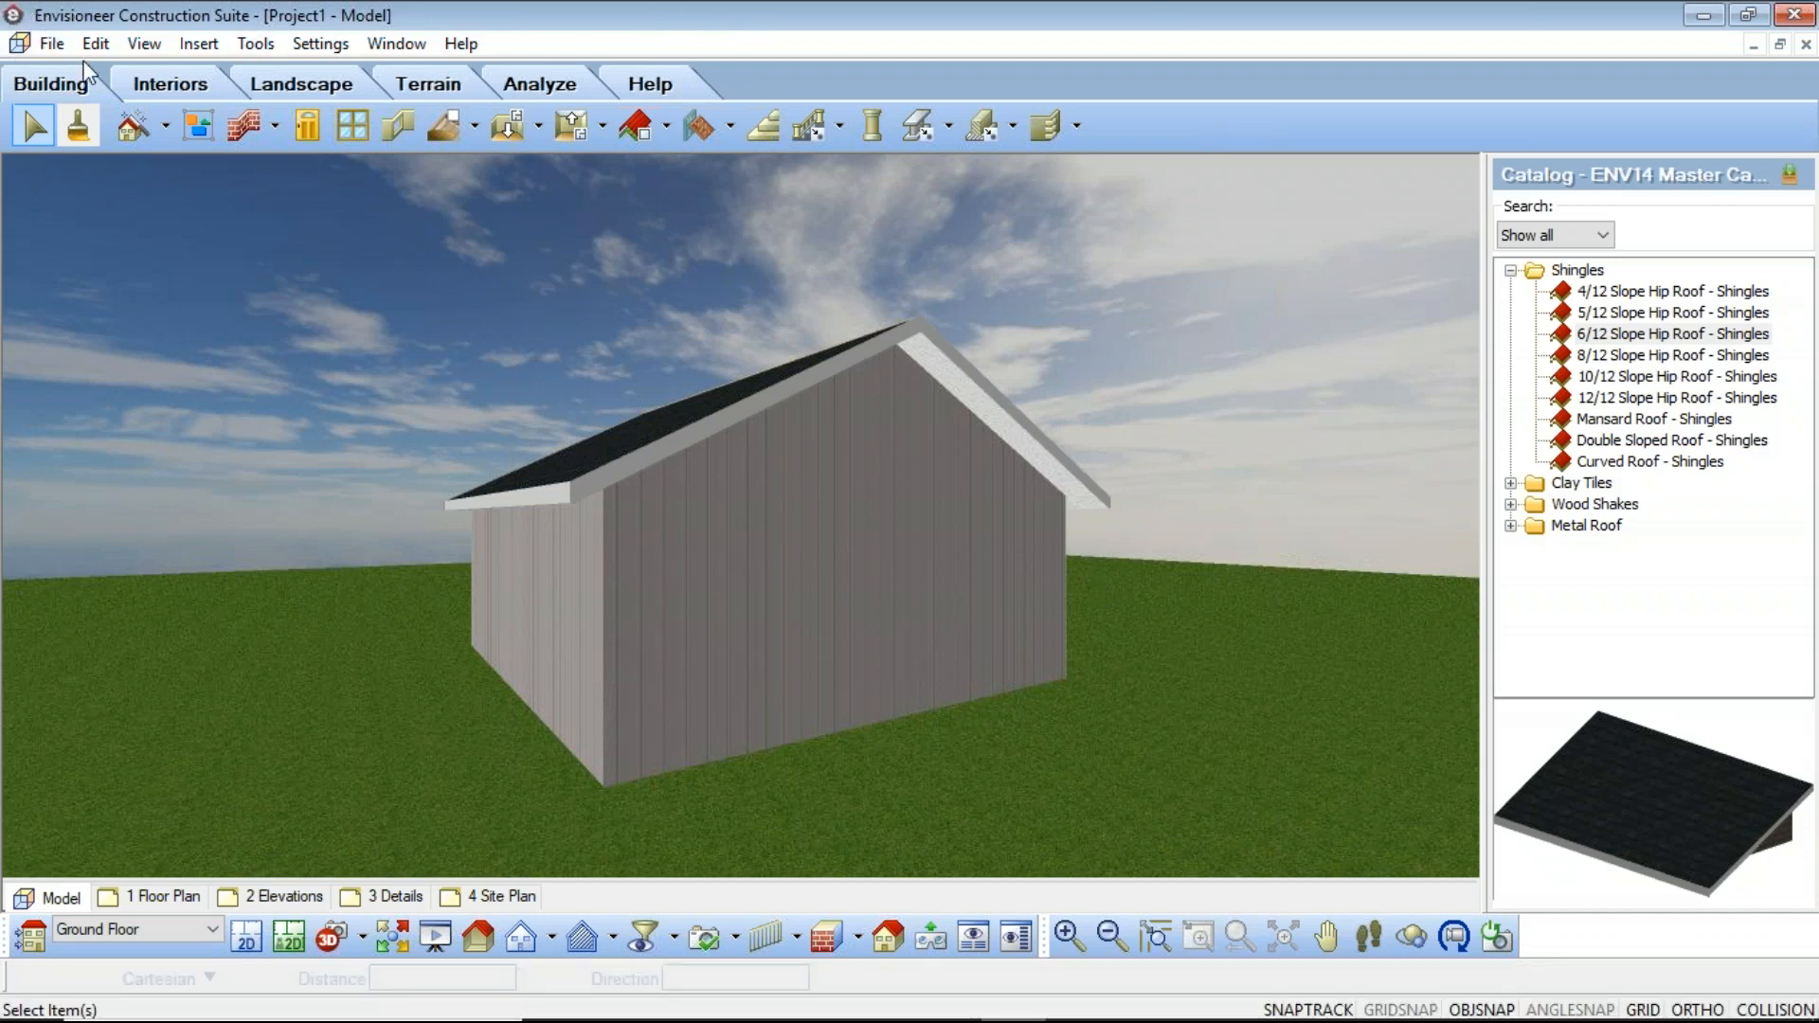
left_click(59, 47)
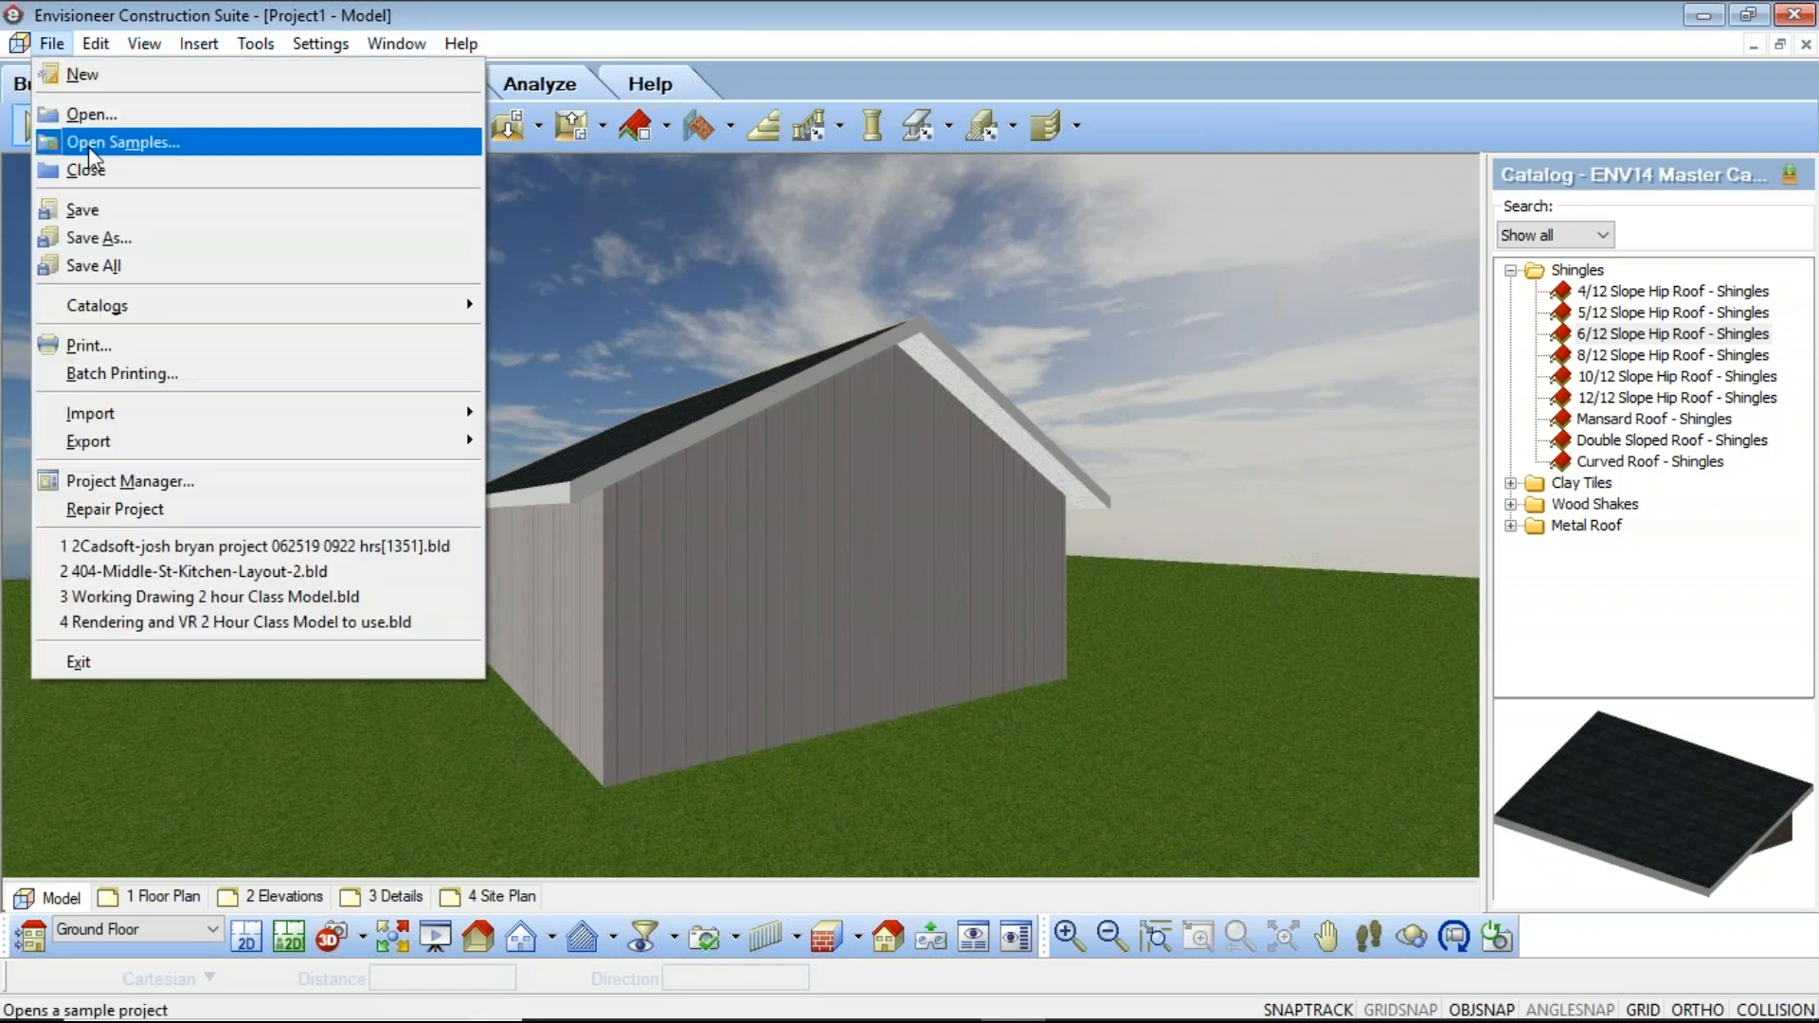
mouse_move(121, 305)
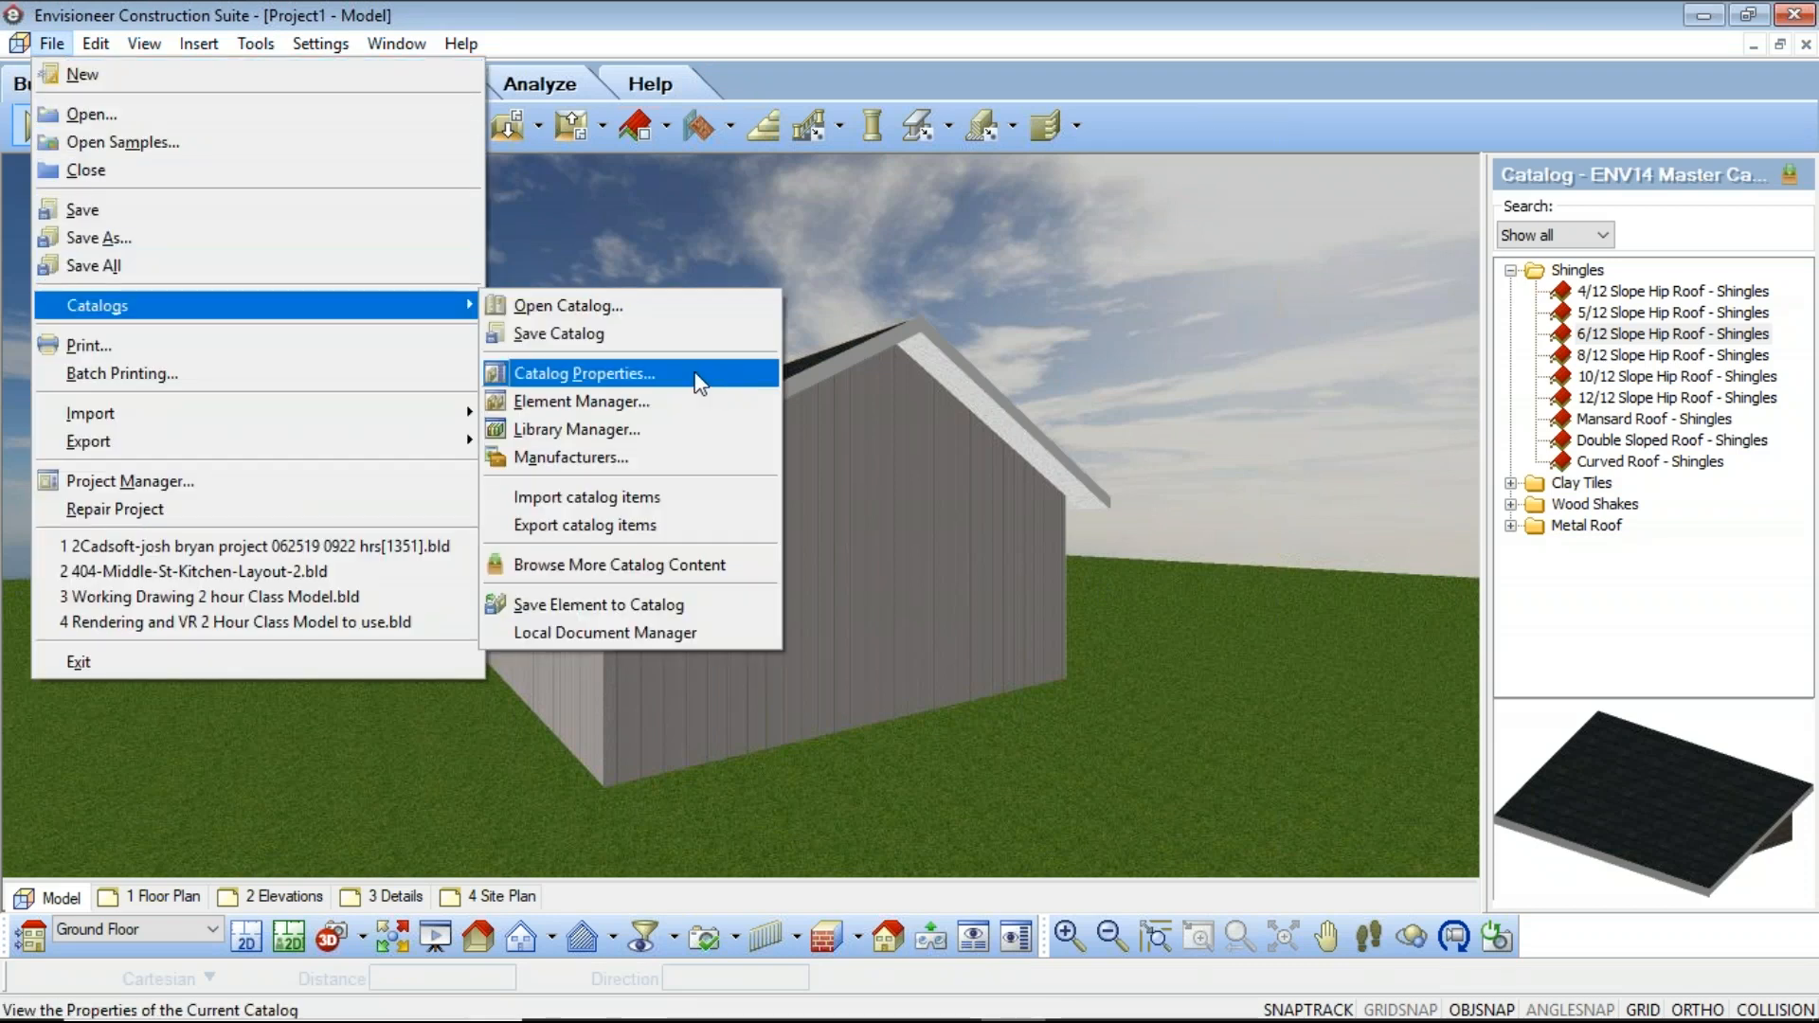
left_click(622, 428)
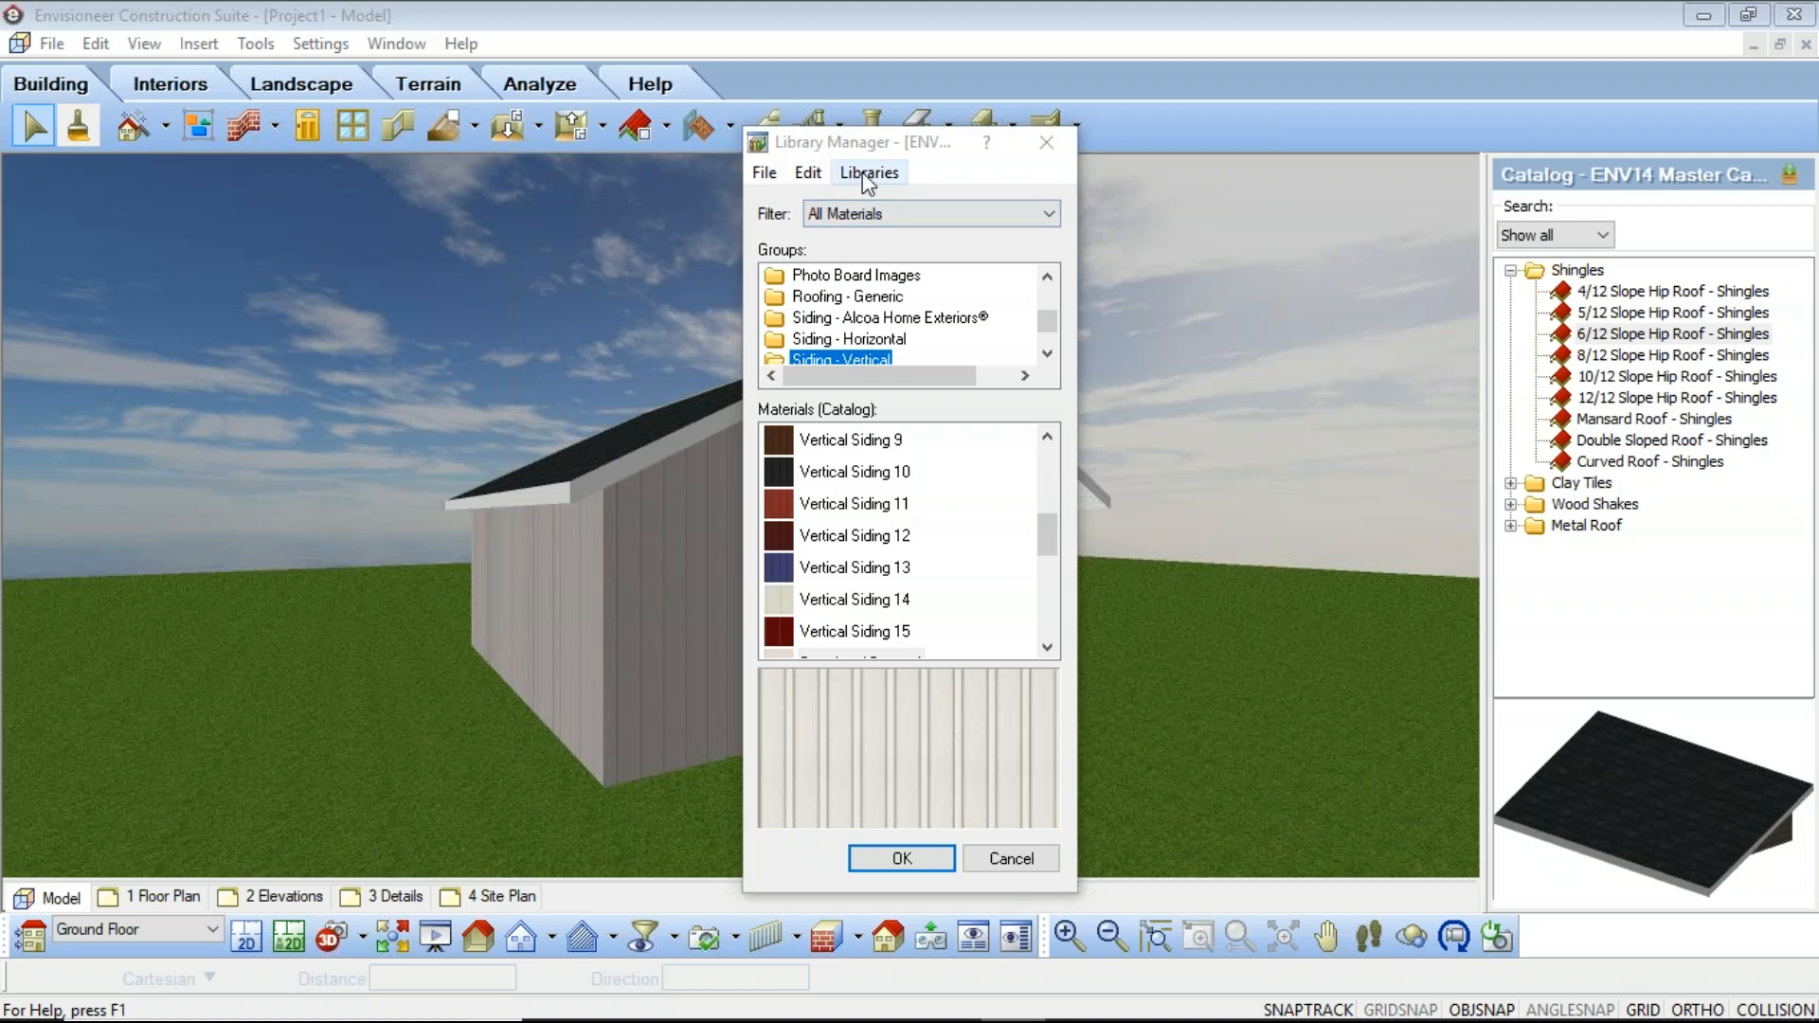
Step: Open the Materials library and browse to the Wood Panels group
left_click(870, 174)
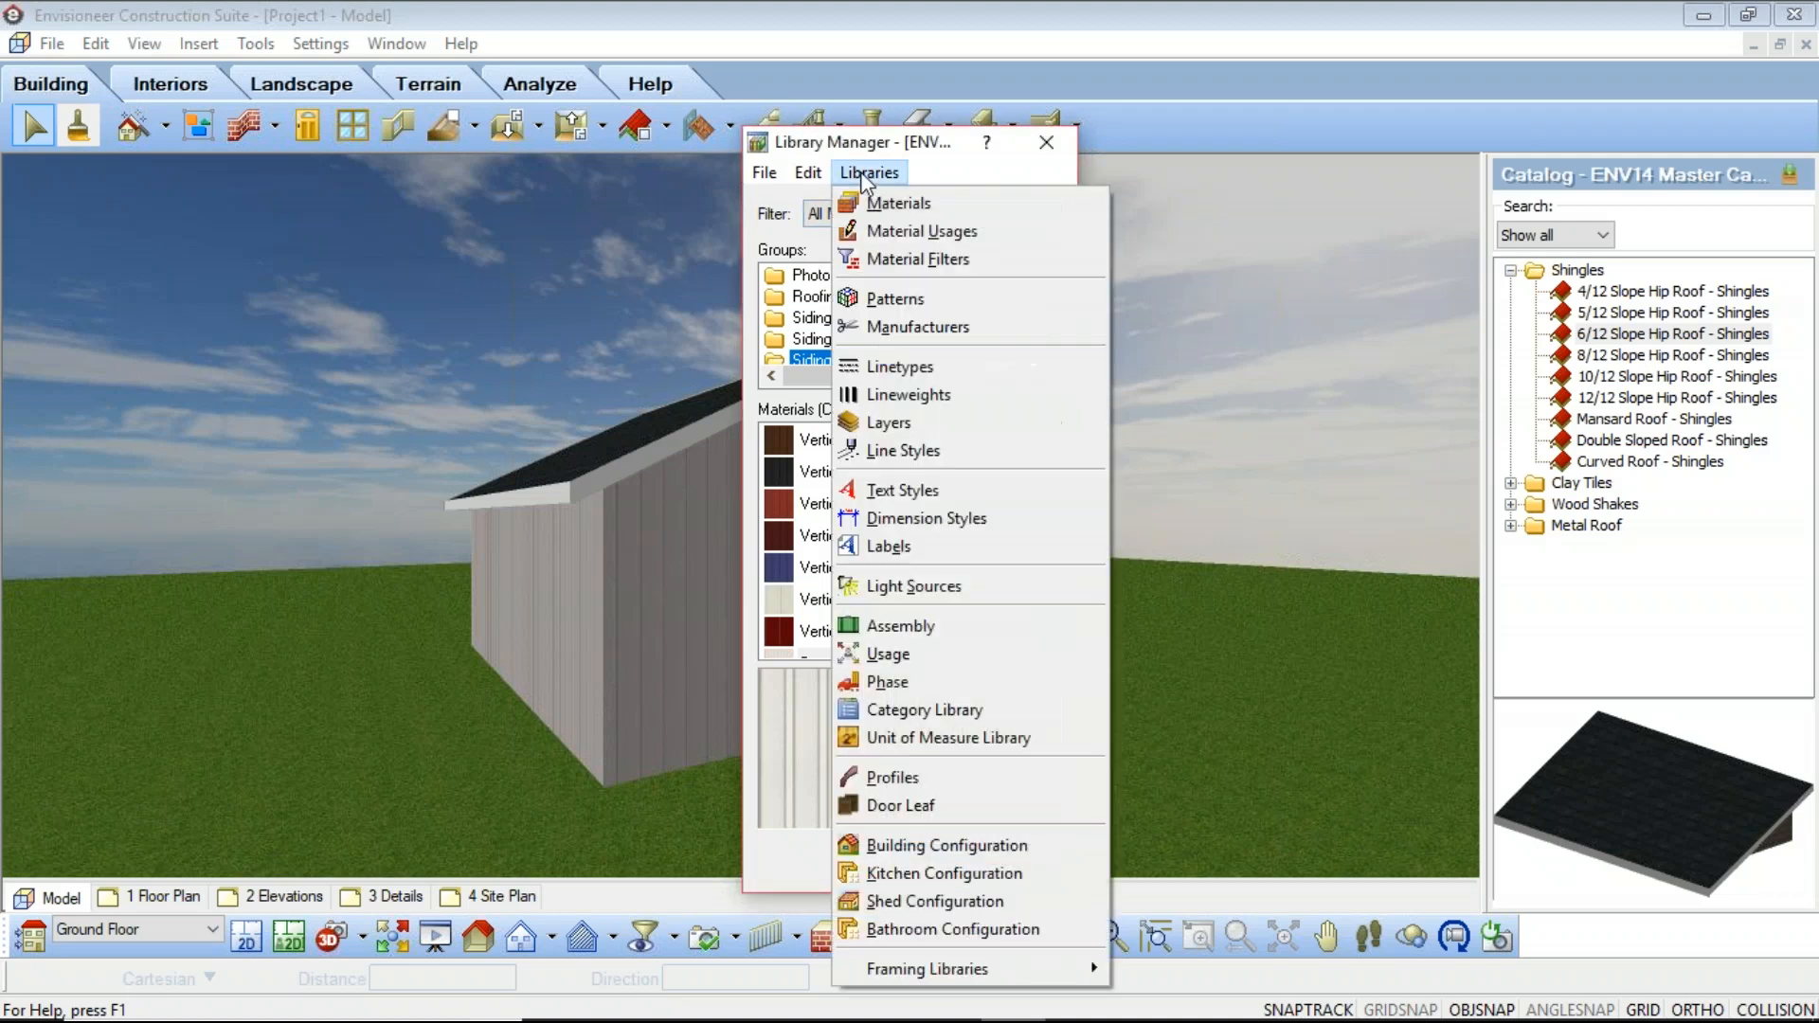
left_click(906, 204)
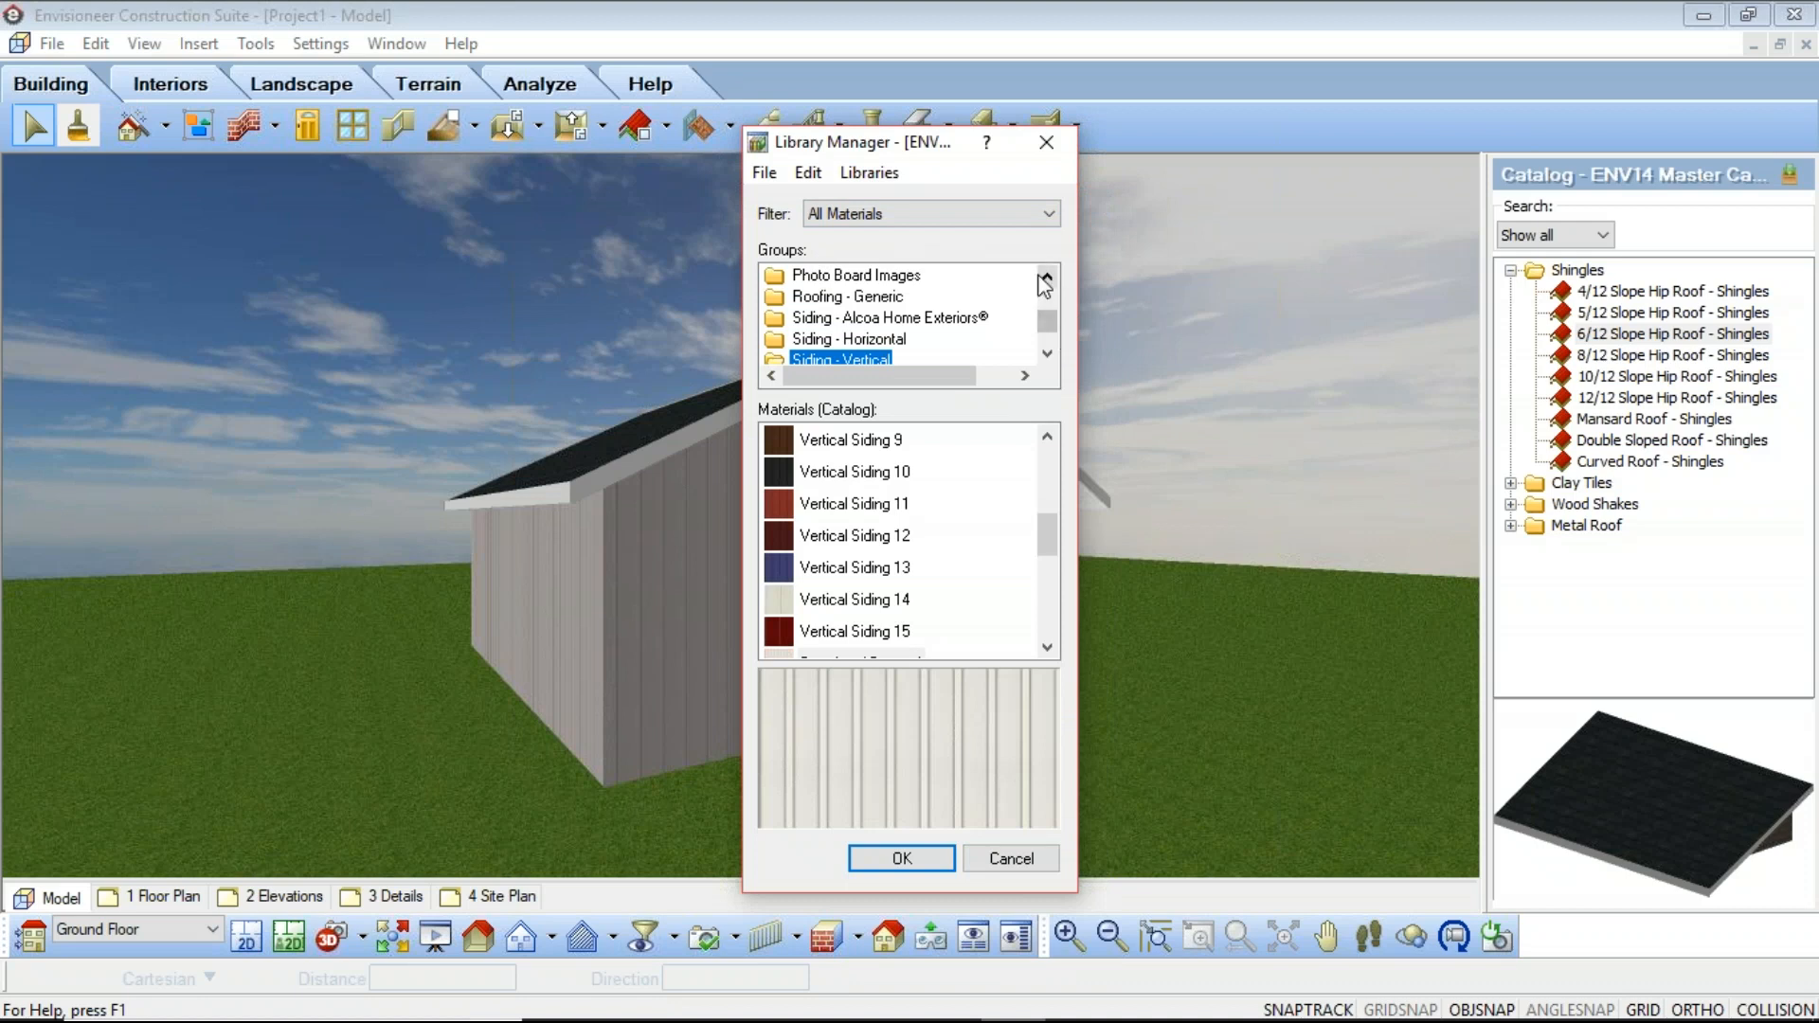
left_click(1046, 354)
left_click(1046, 354)
left_click(1046, 355)
left_click(1046, 354)
left_click(1046, 355)
left_click(1046, 355)
left_click(1046, 354)
left_click(1046, 355)
left_click(848, 339)
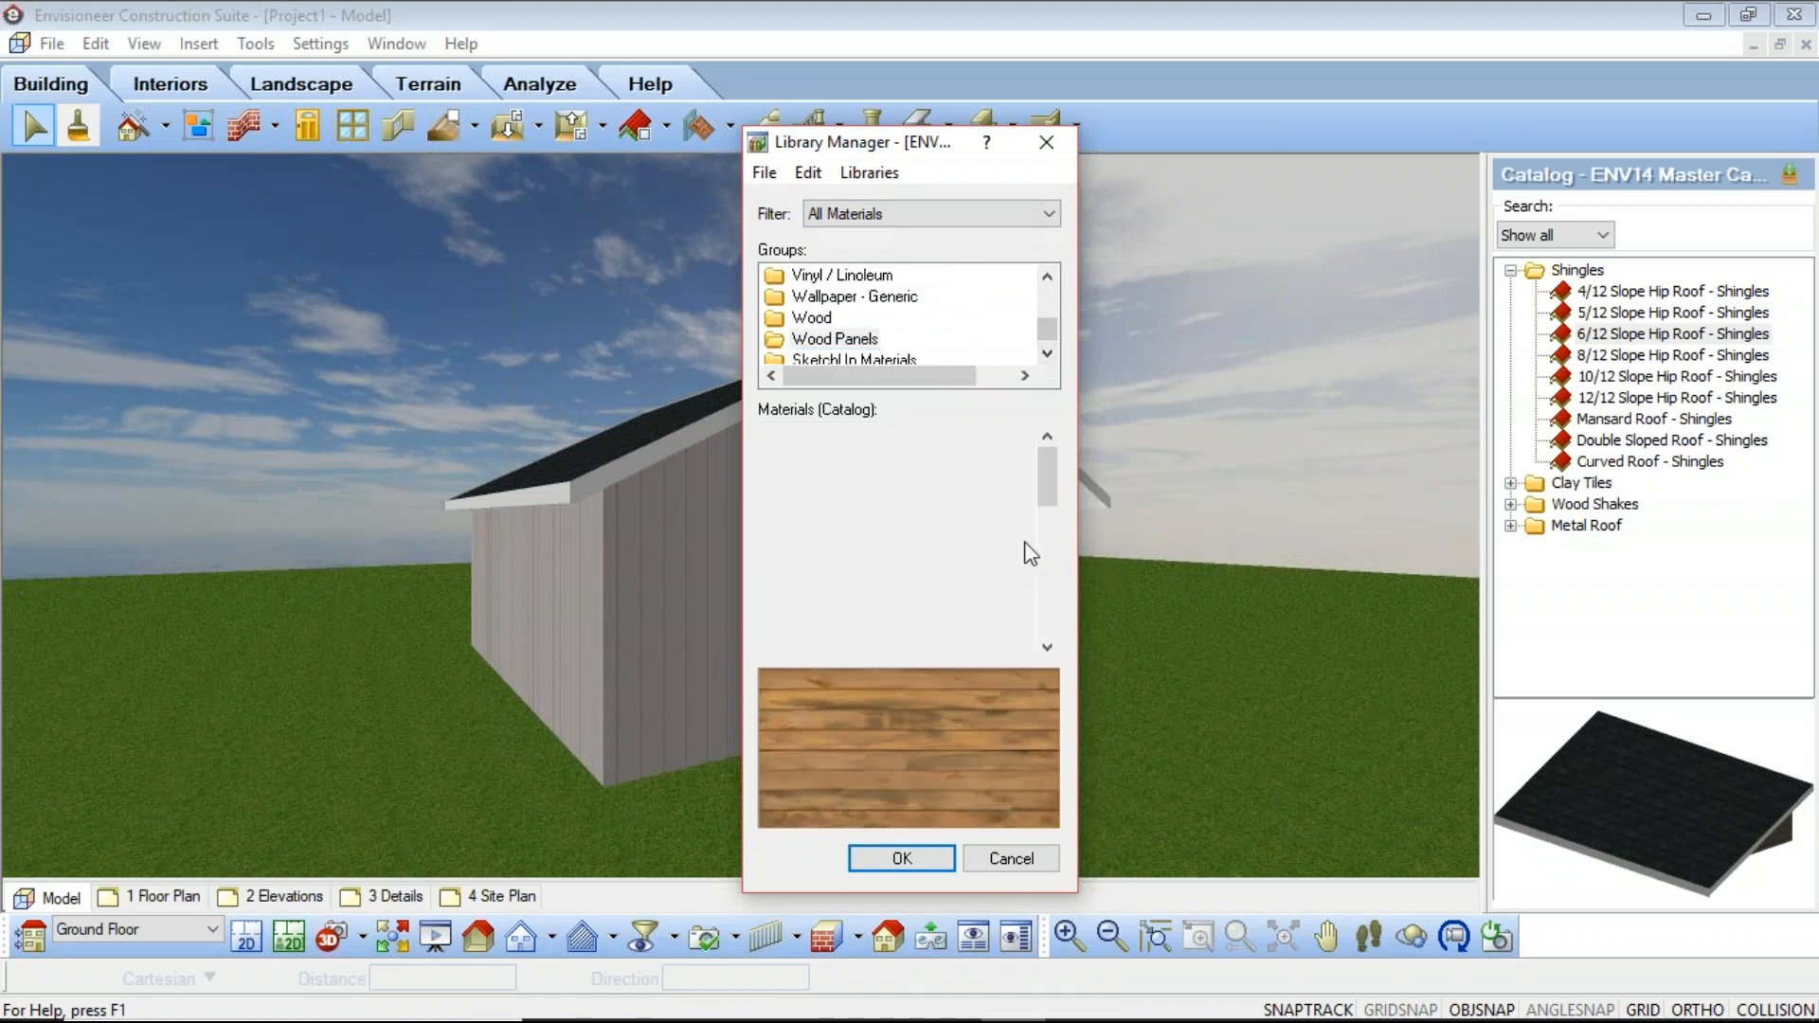
left_click_drag(1043, 480, 1059, 649)
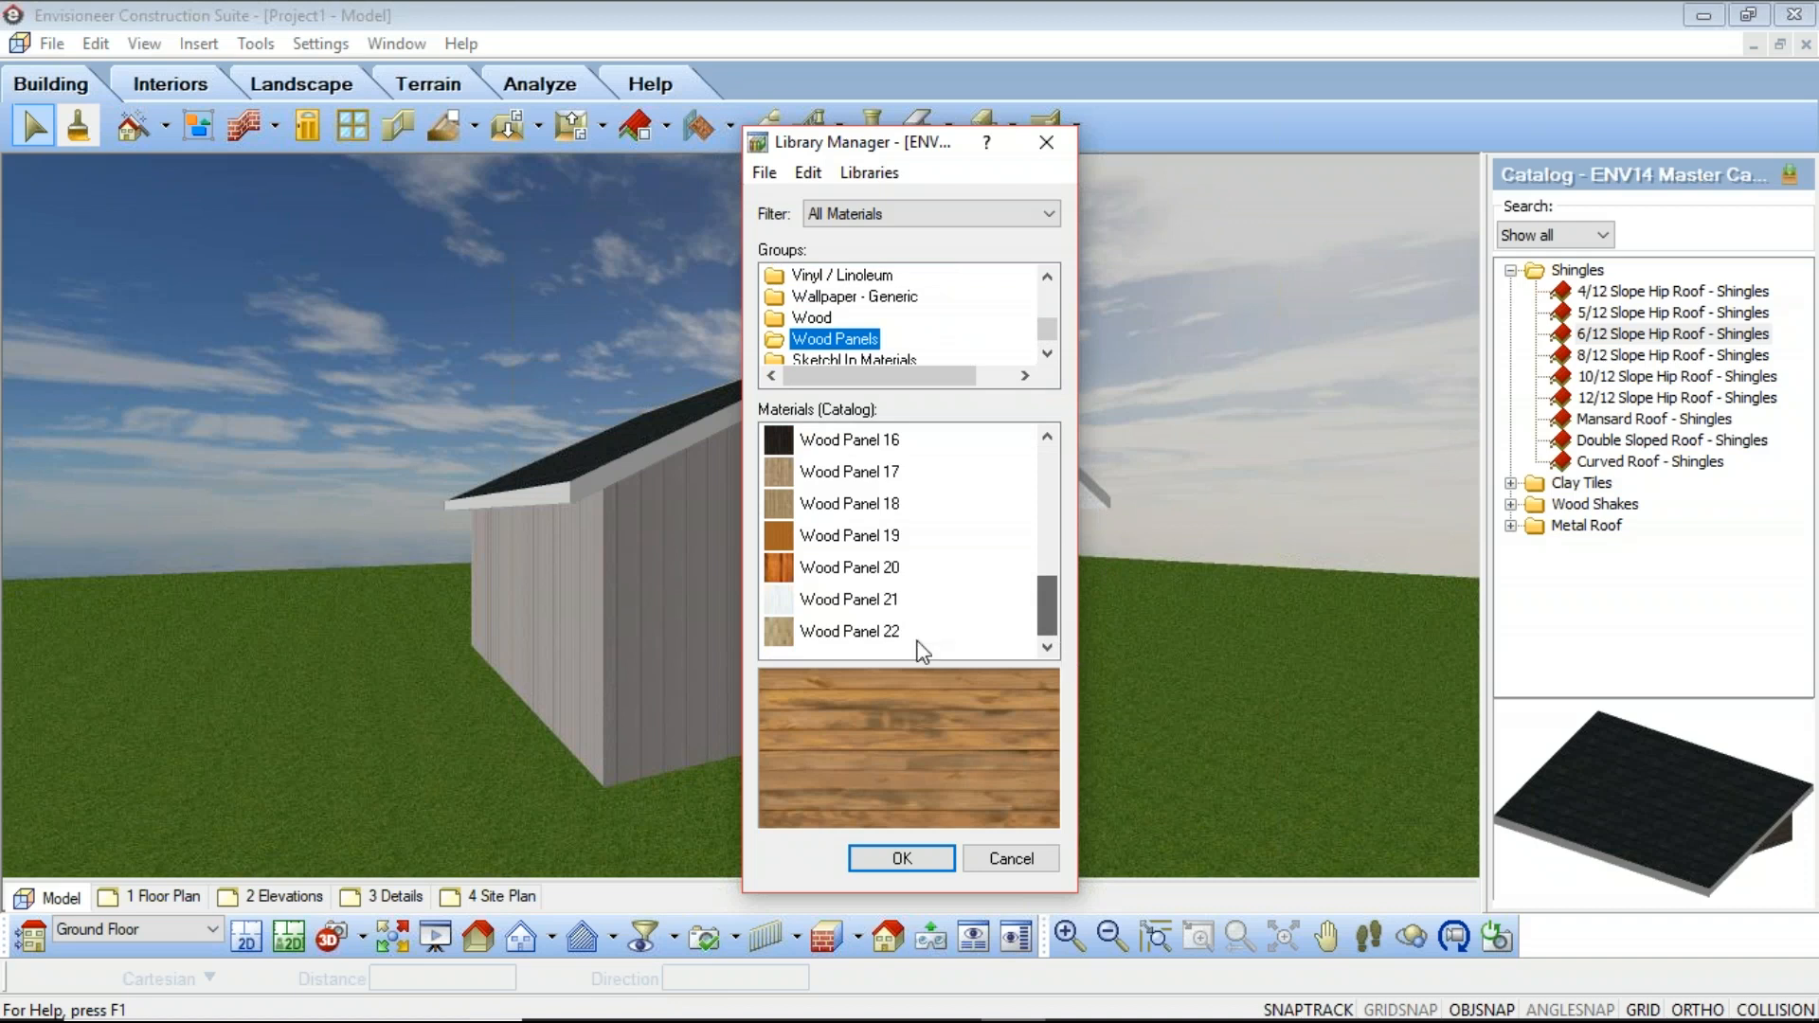
Step: Add a new material from Wood Panel 22 and name it Gray Board N Batten
left_click(838, 633)
right_click(839, 633)
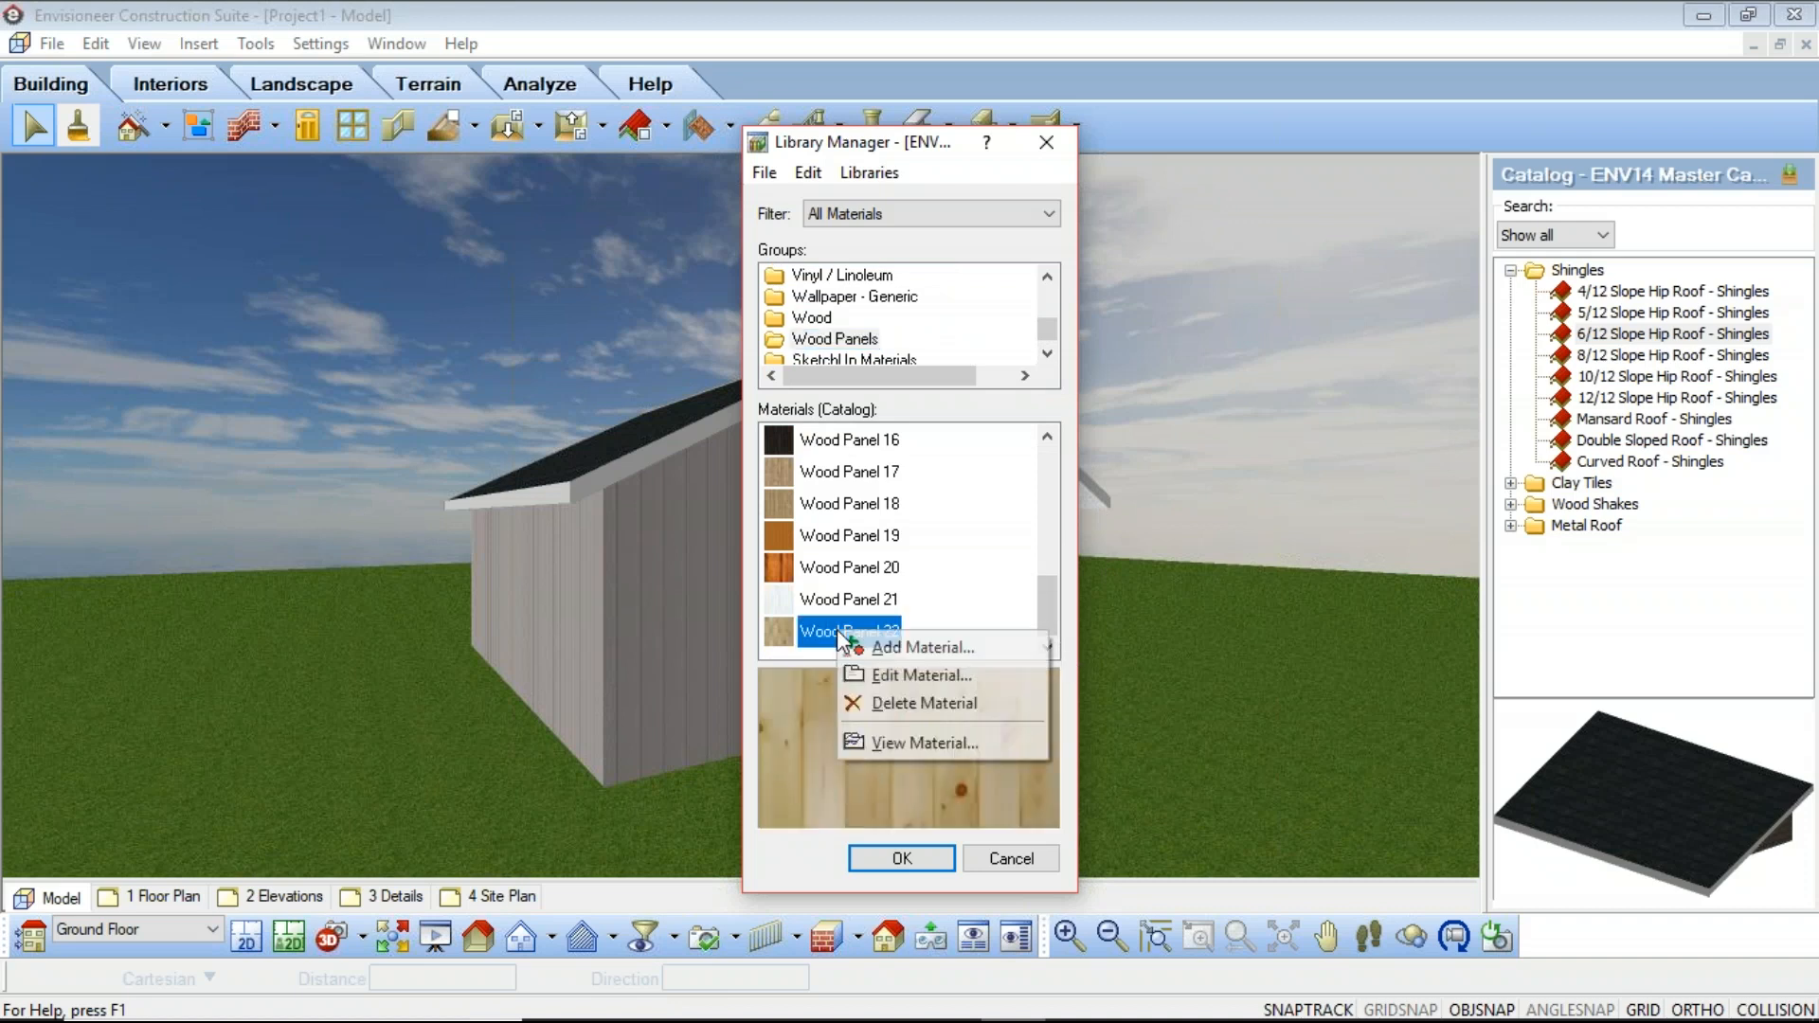
left_click(938, 652)
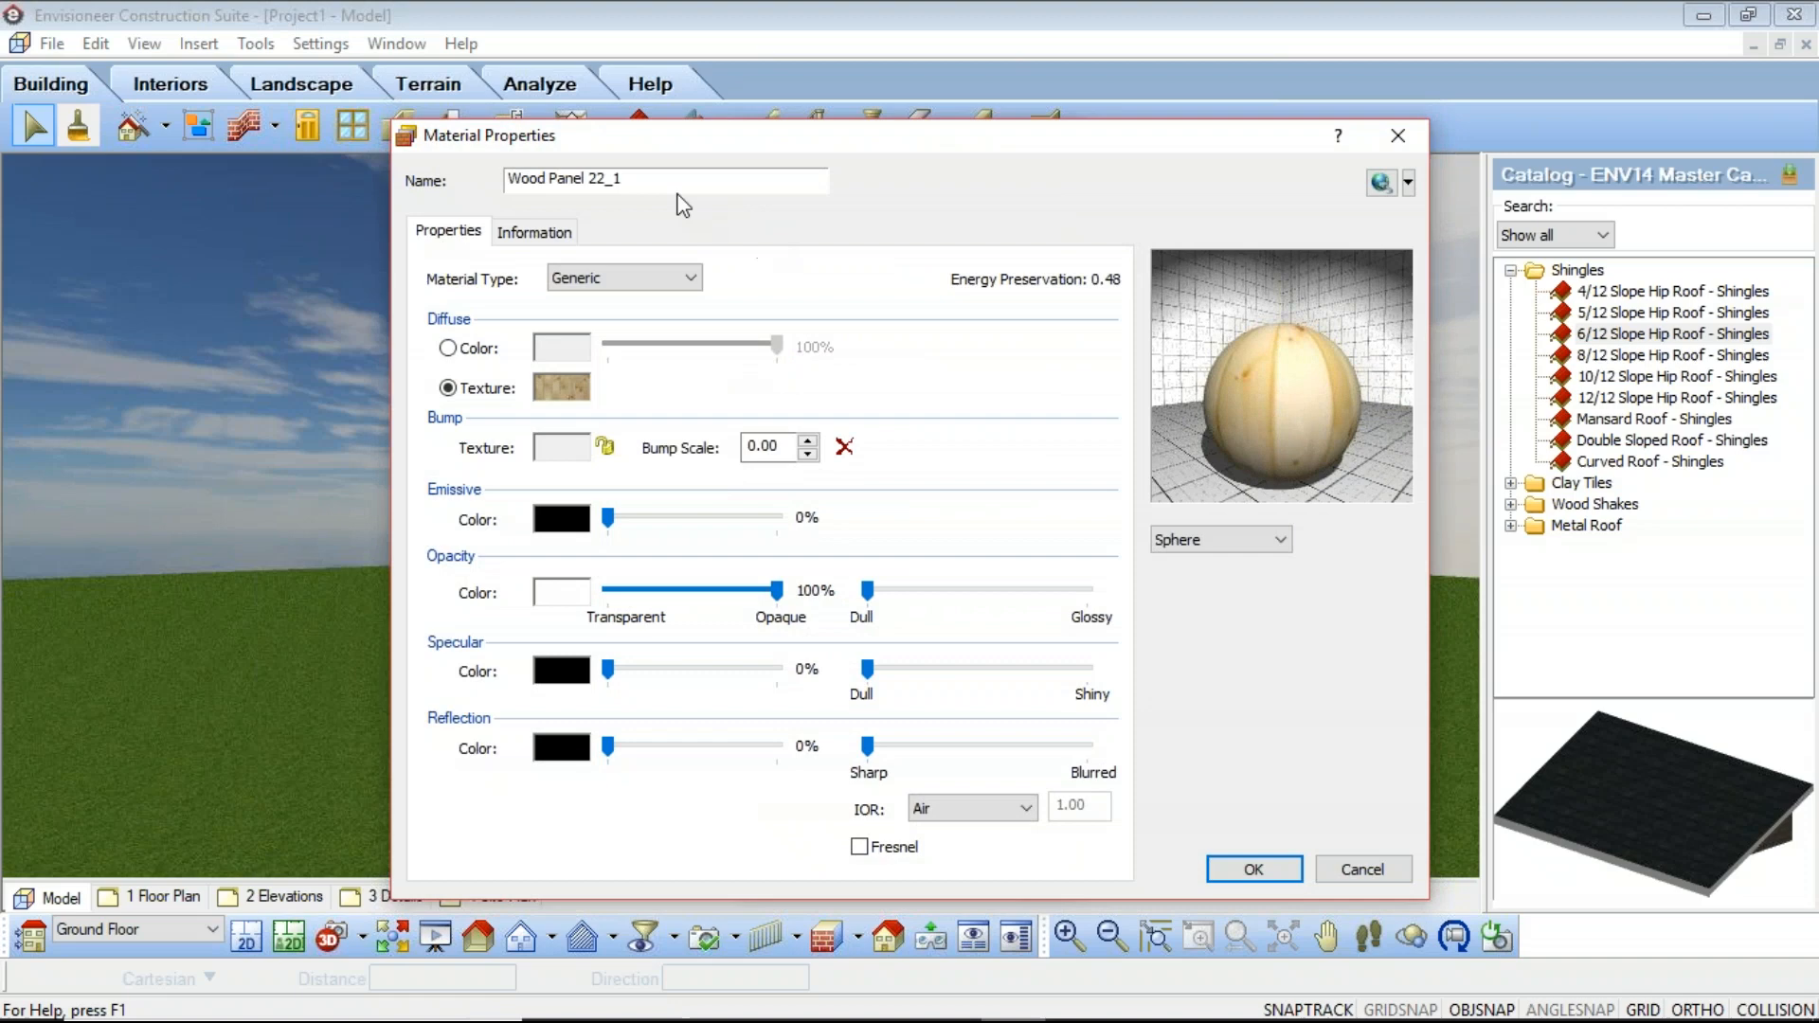
left_click_drag(663, 180, 305, 170)
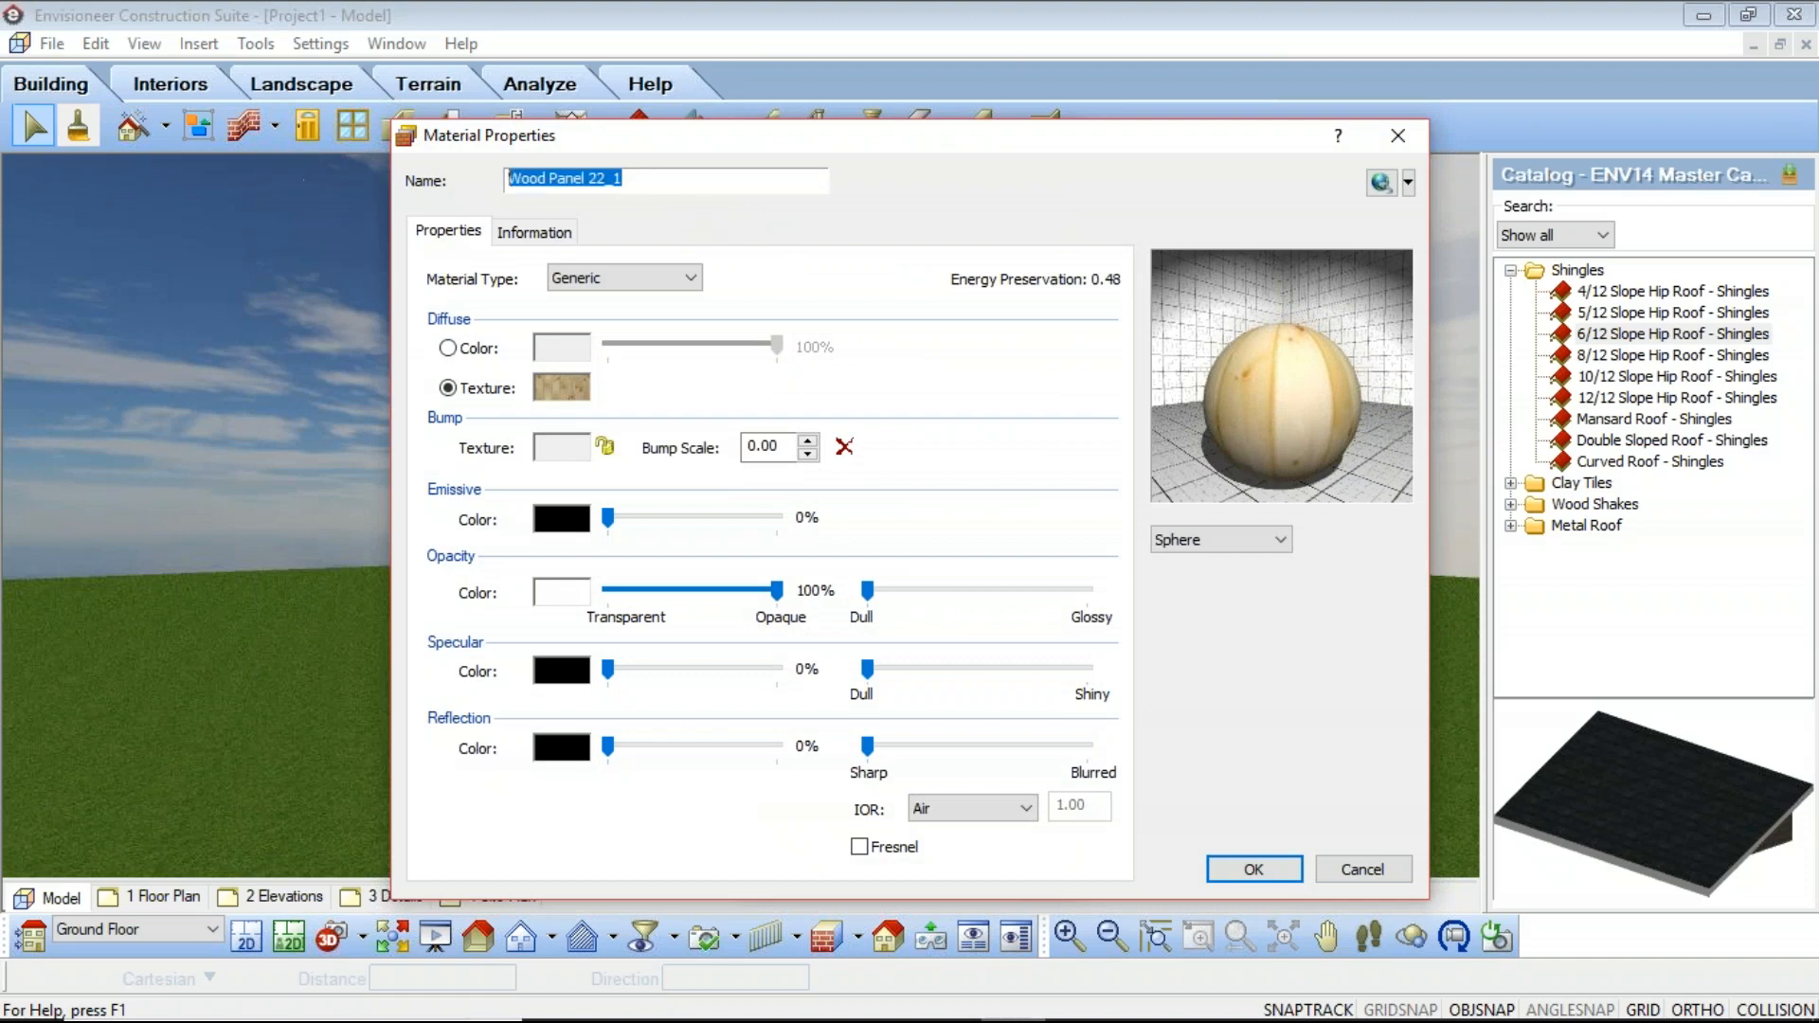
type("Gr")
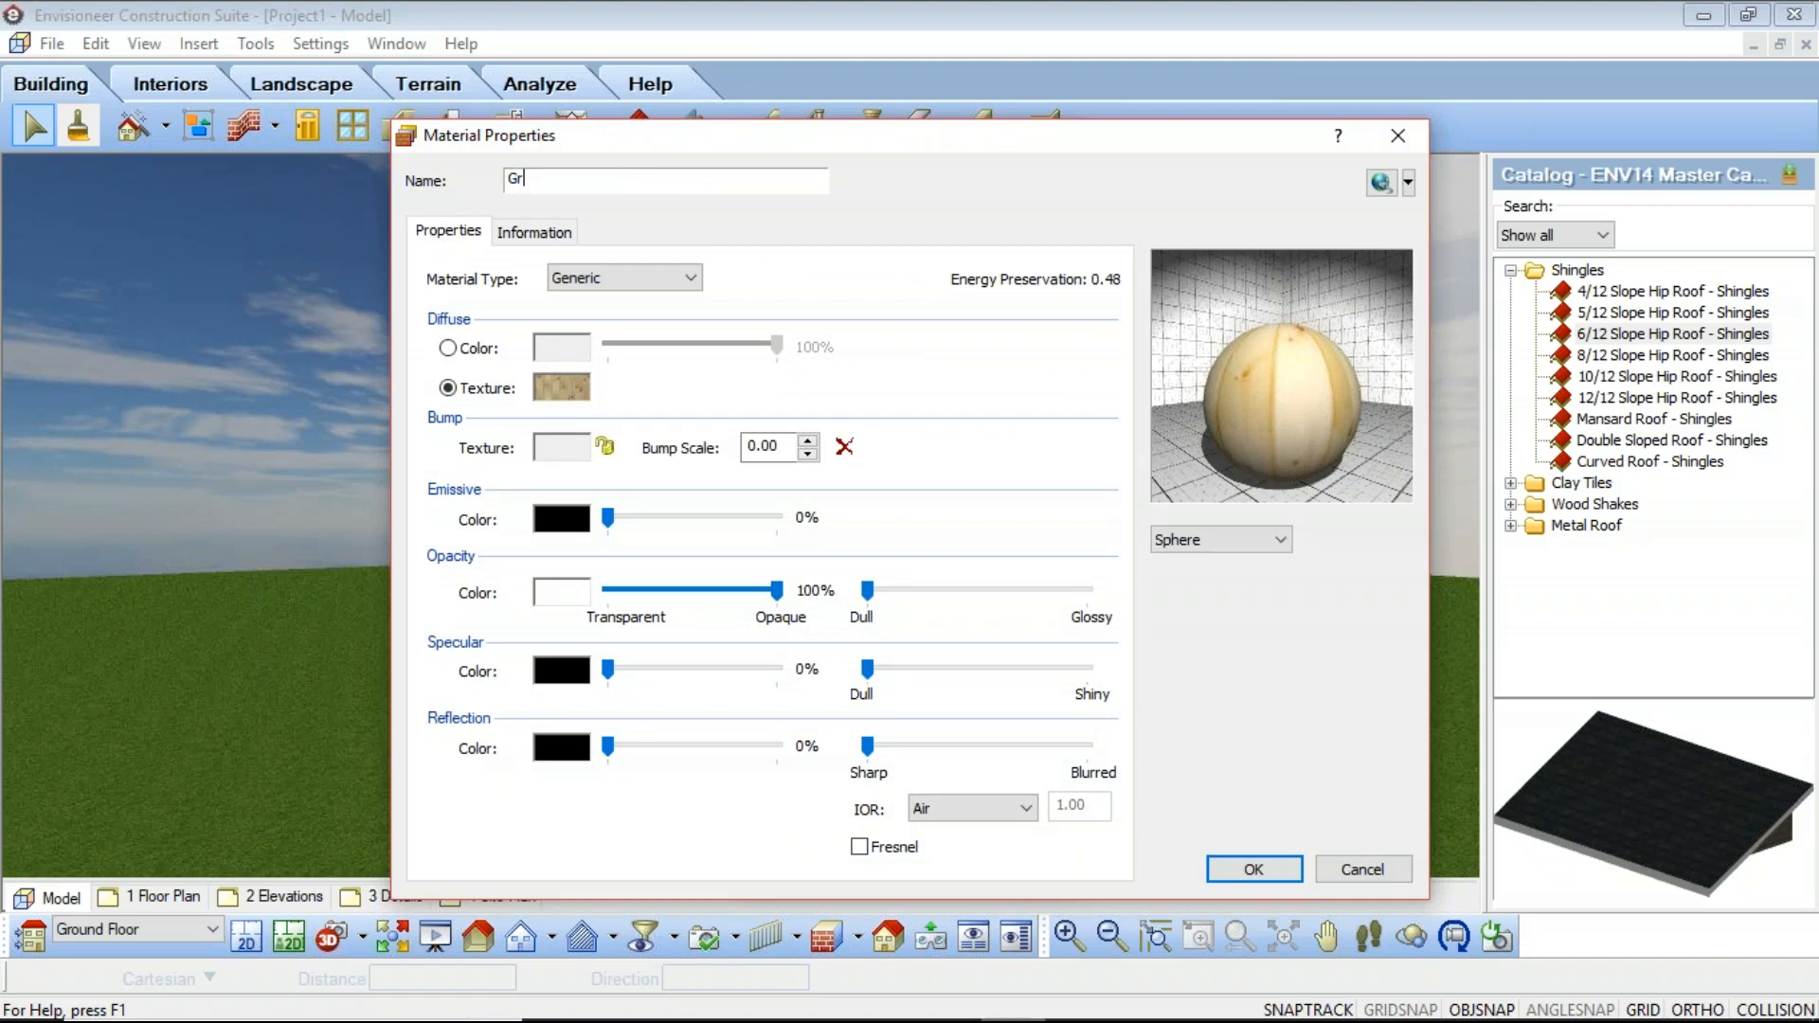
type("ay Board N Batten")
Step: Set the material's diffuse texture to Gray-Board-N-Batten.jpg from the Textures folder
left_click(561, 388)
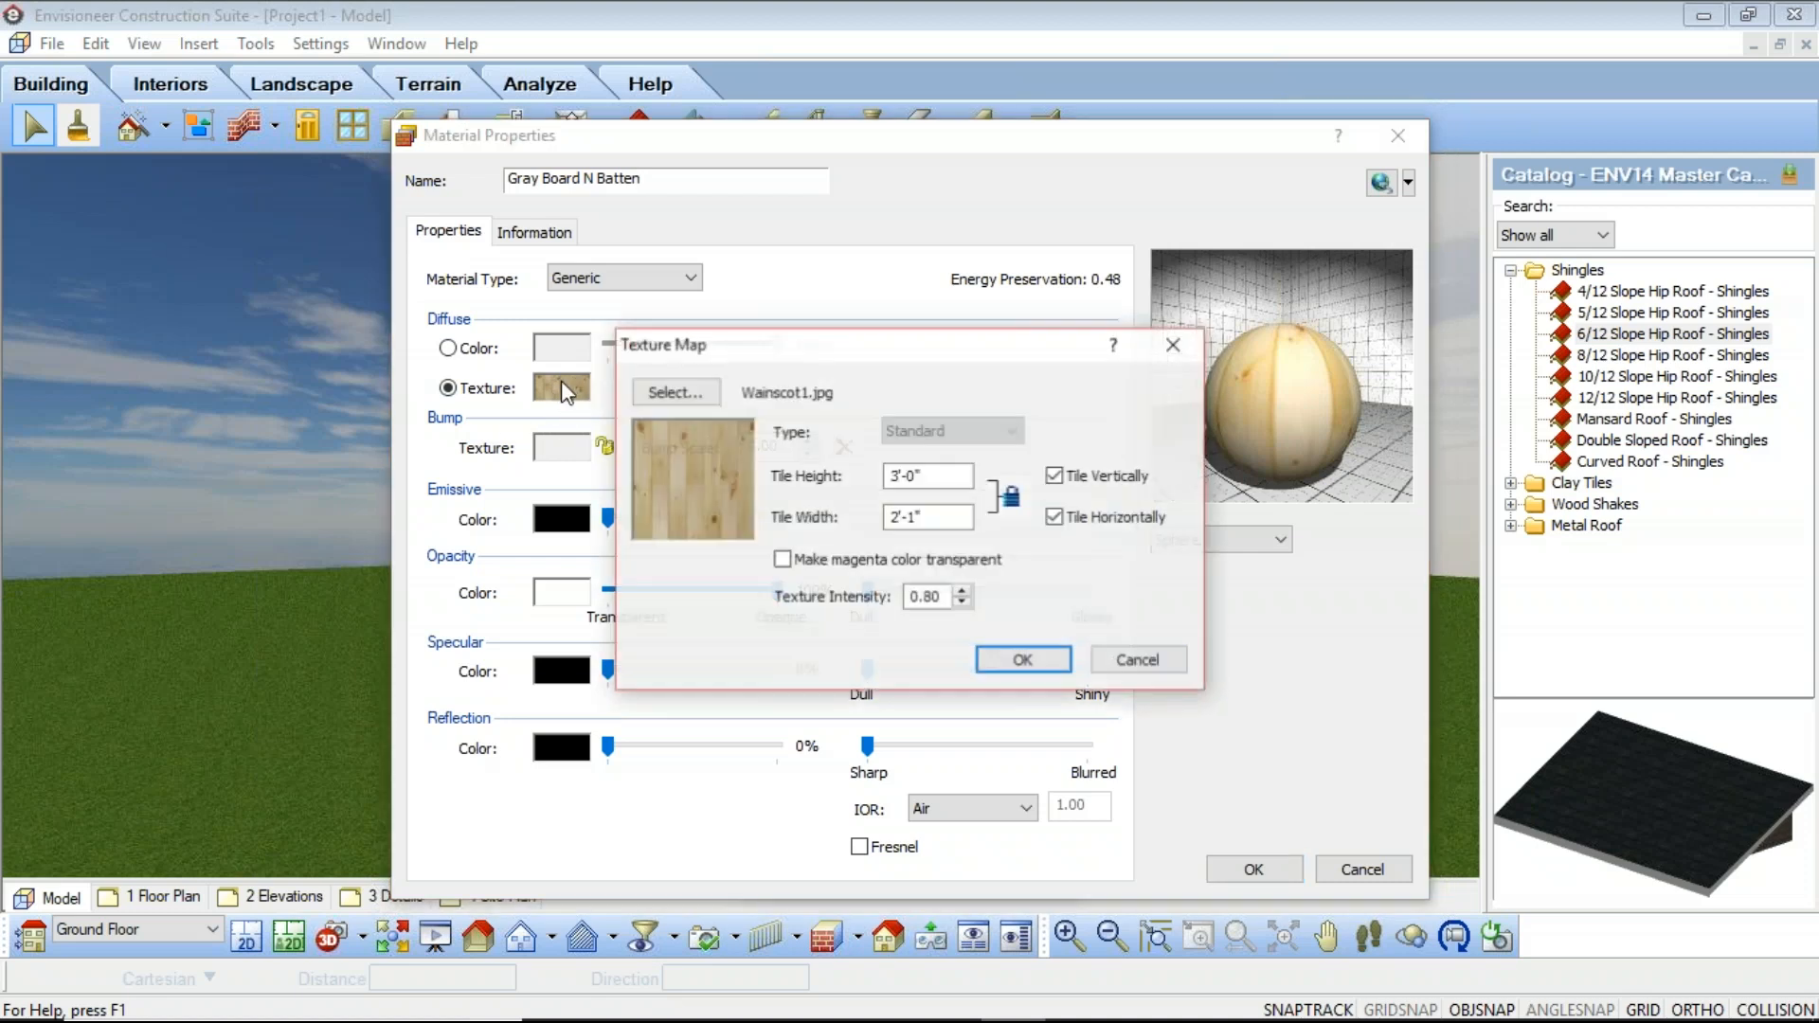
left_click(675, 392)
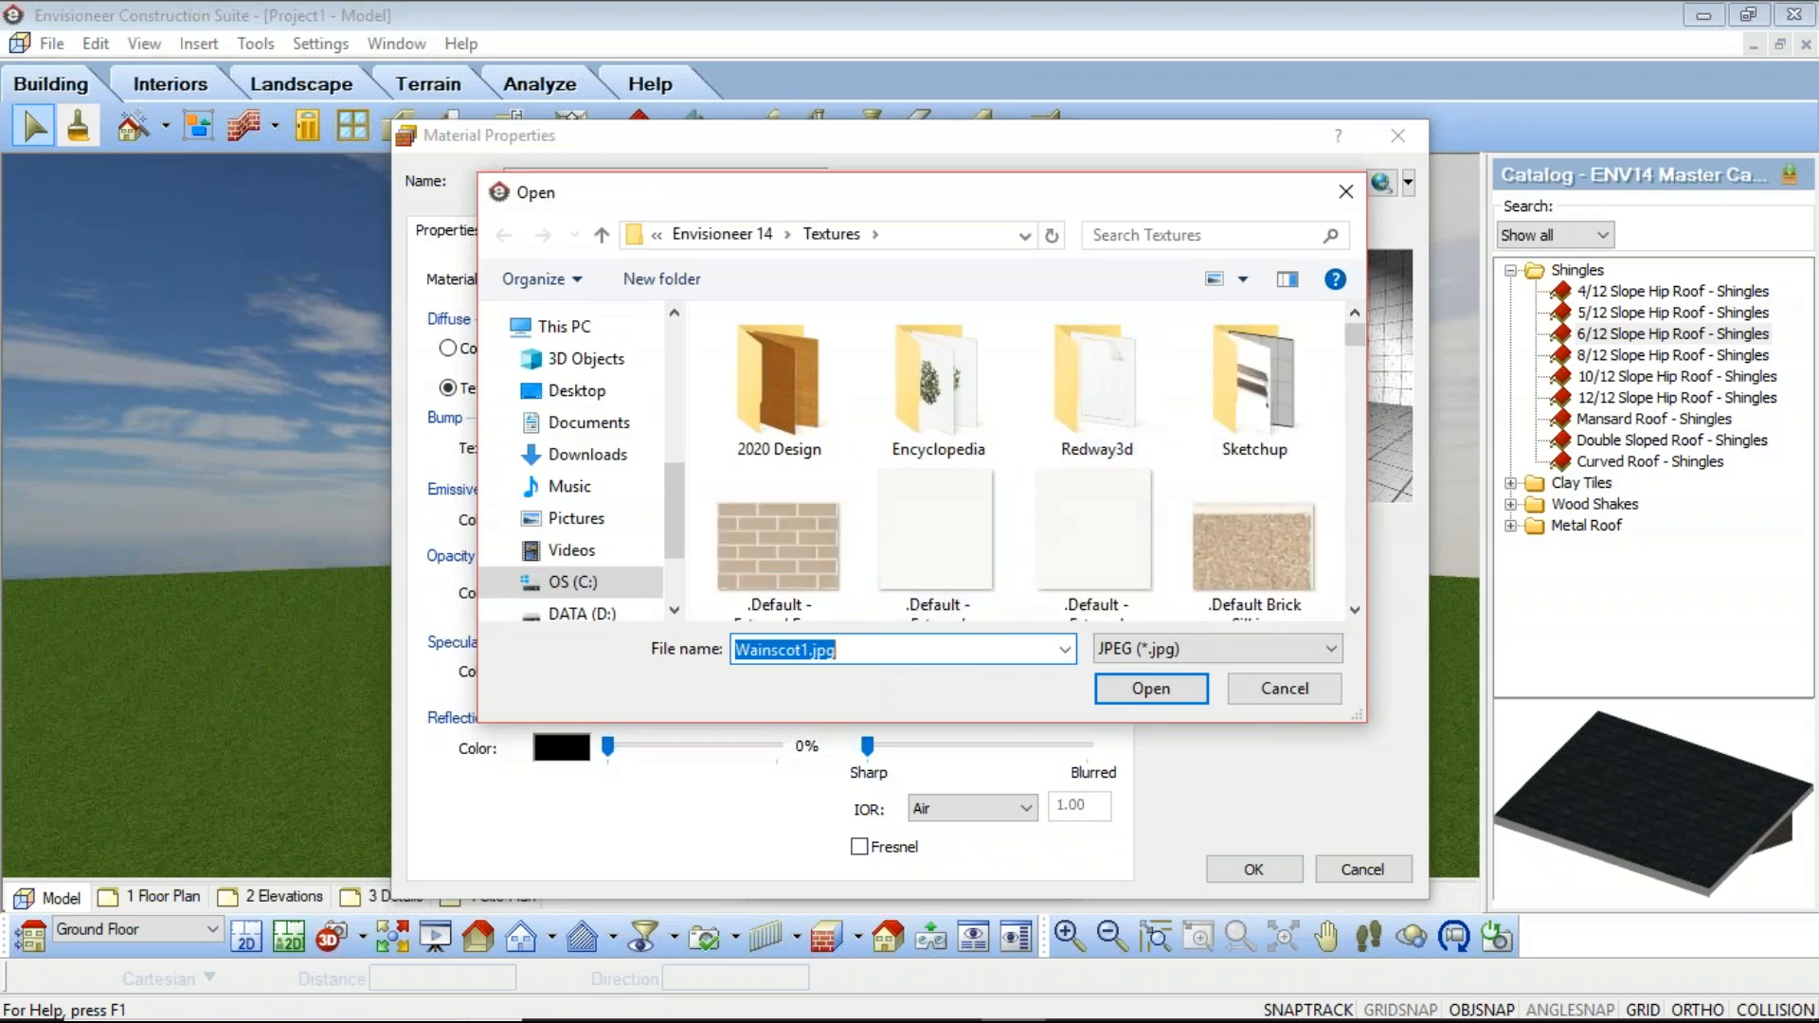
type("gray")
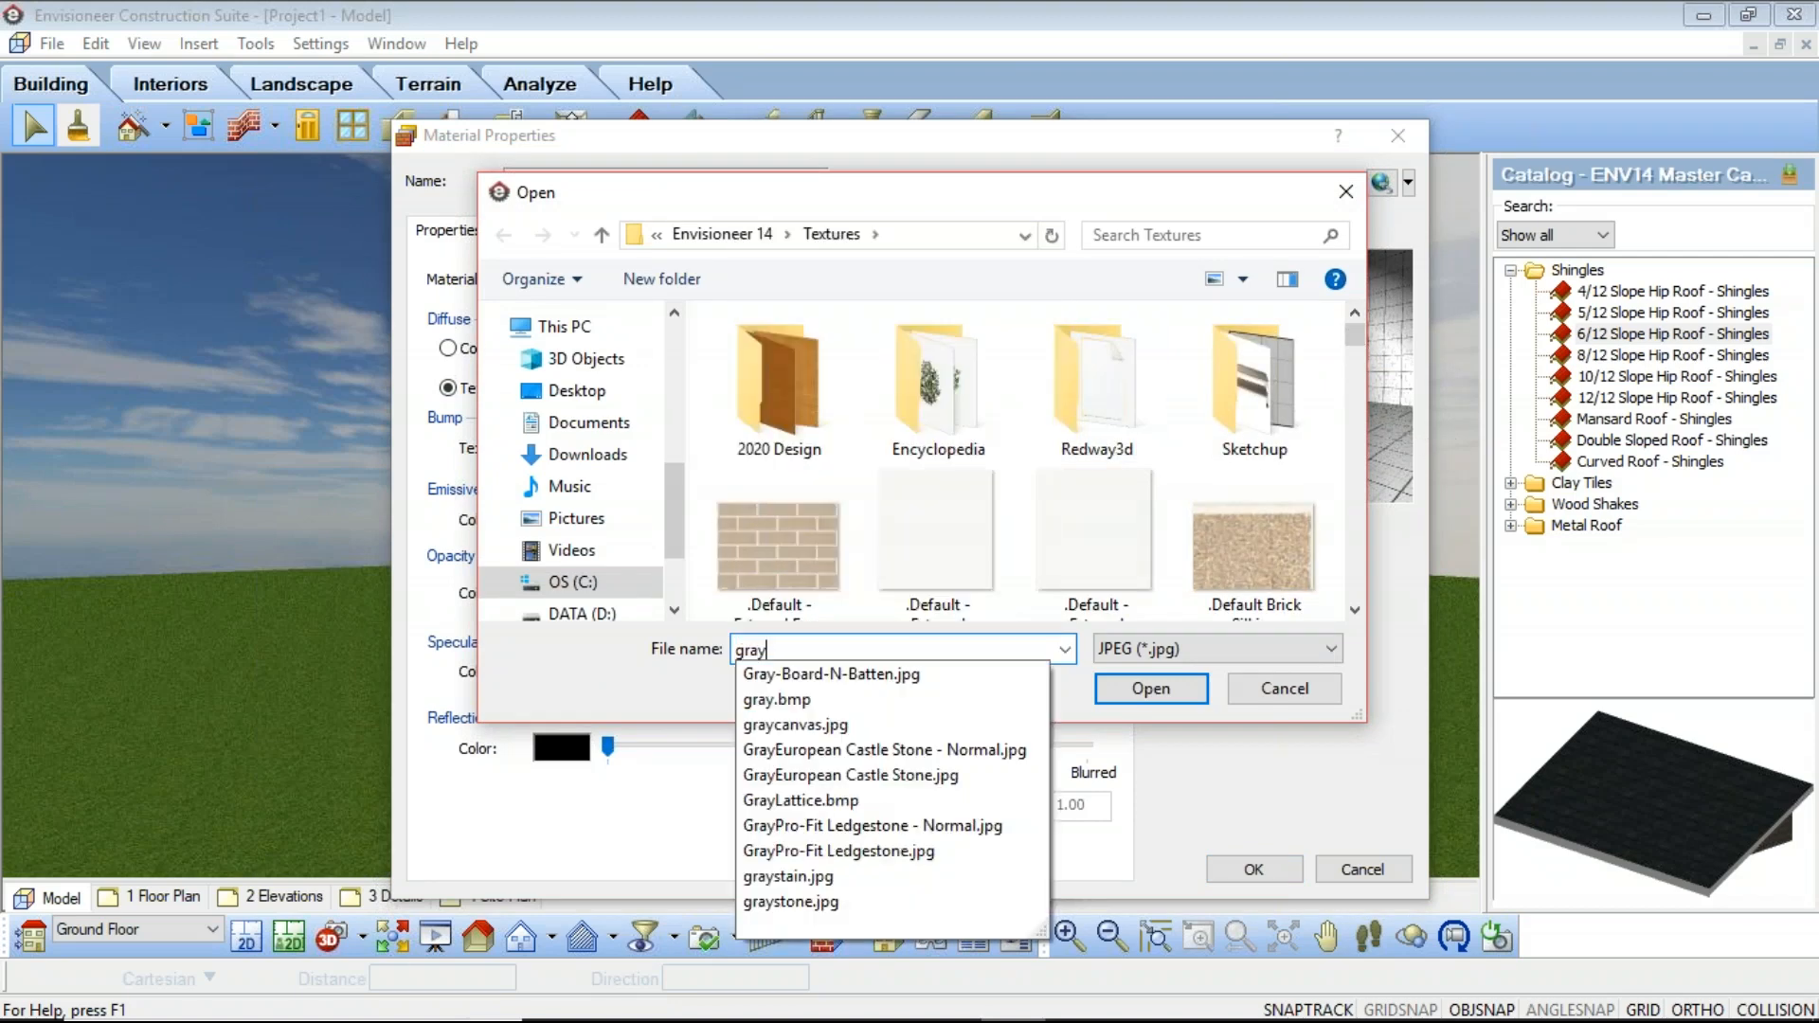
left_click(804, 682)
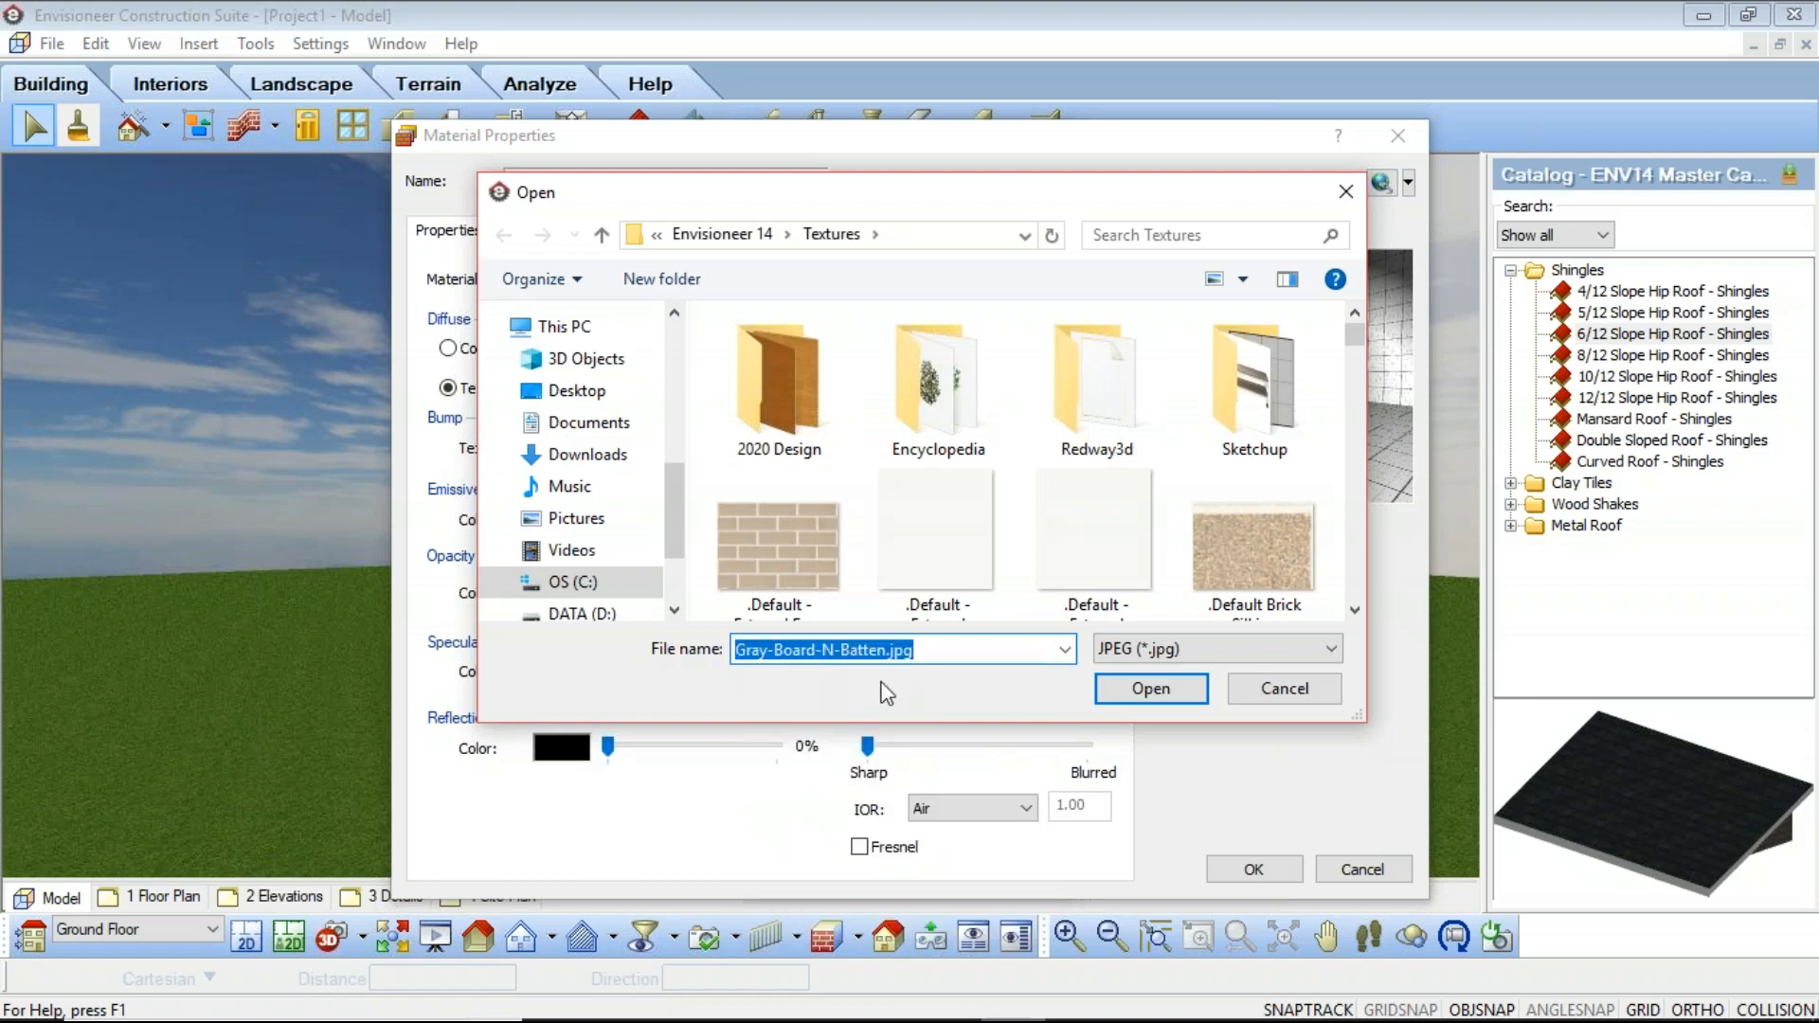
left_click(1150, 689)
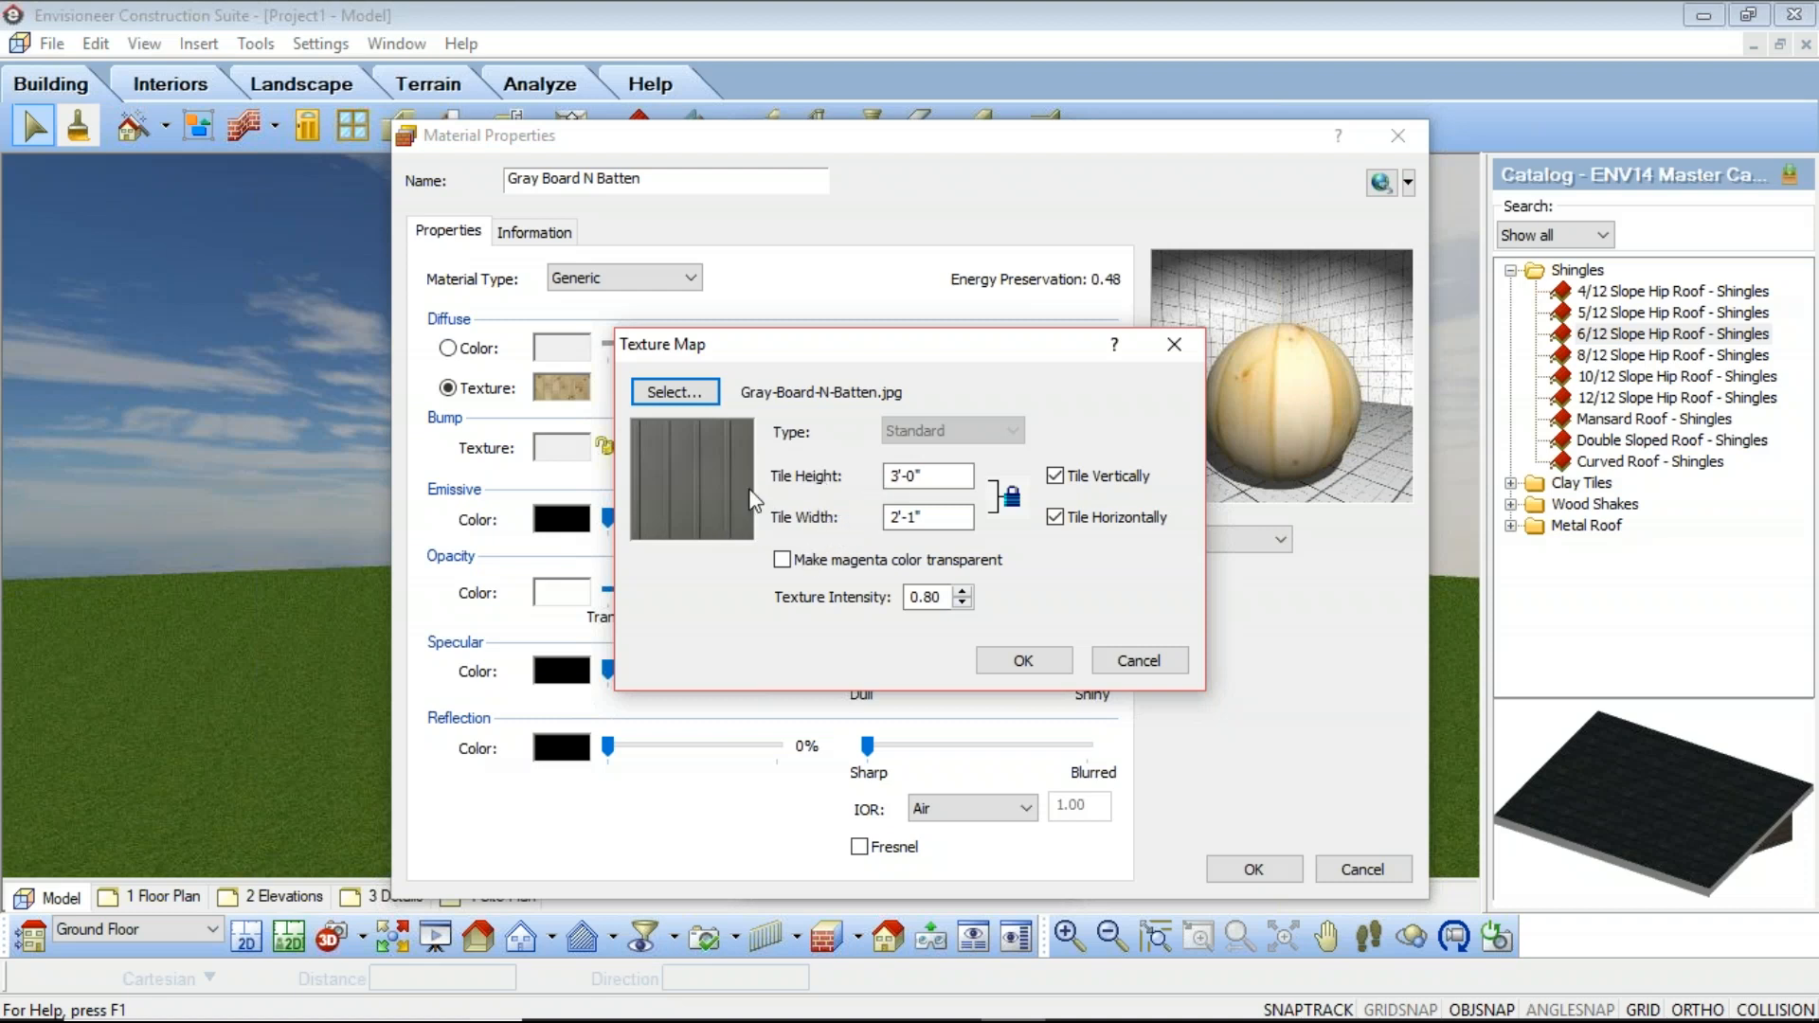
Step: Set the texture tile height to 8' and tile width to 30, then confirm the texture map
left_click(948, 476)
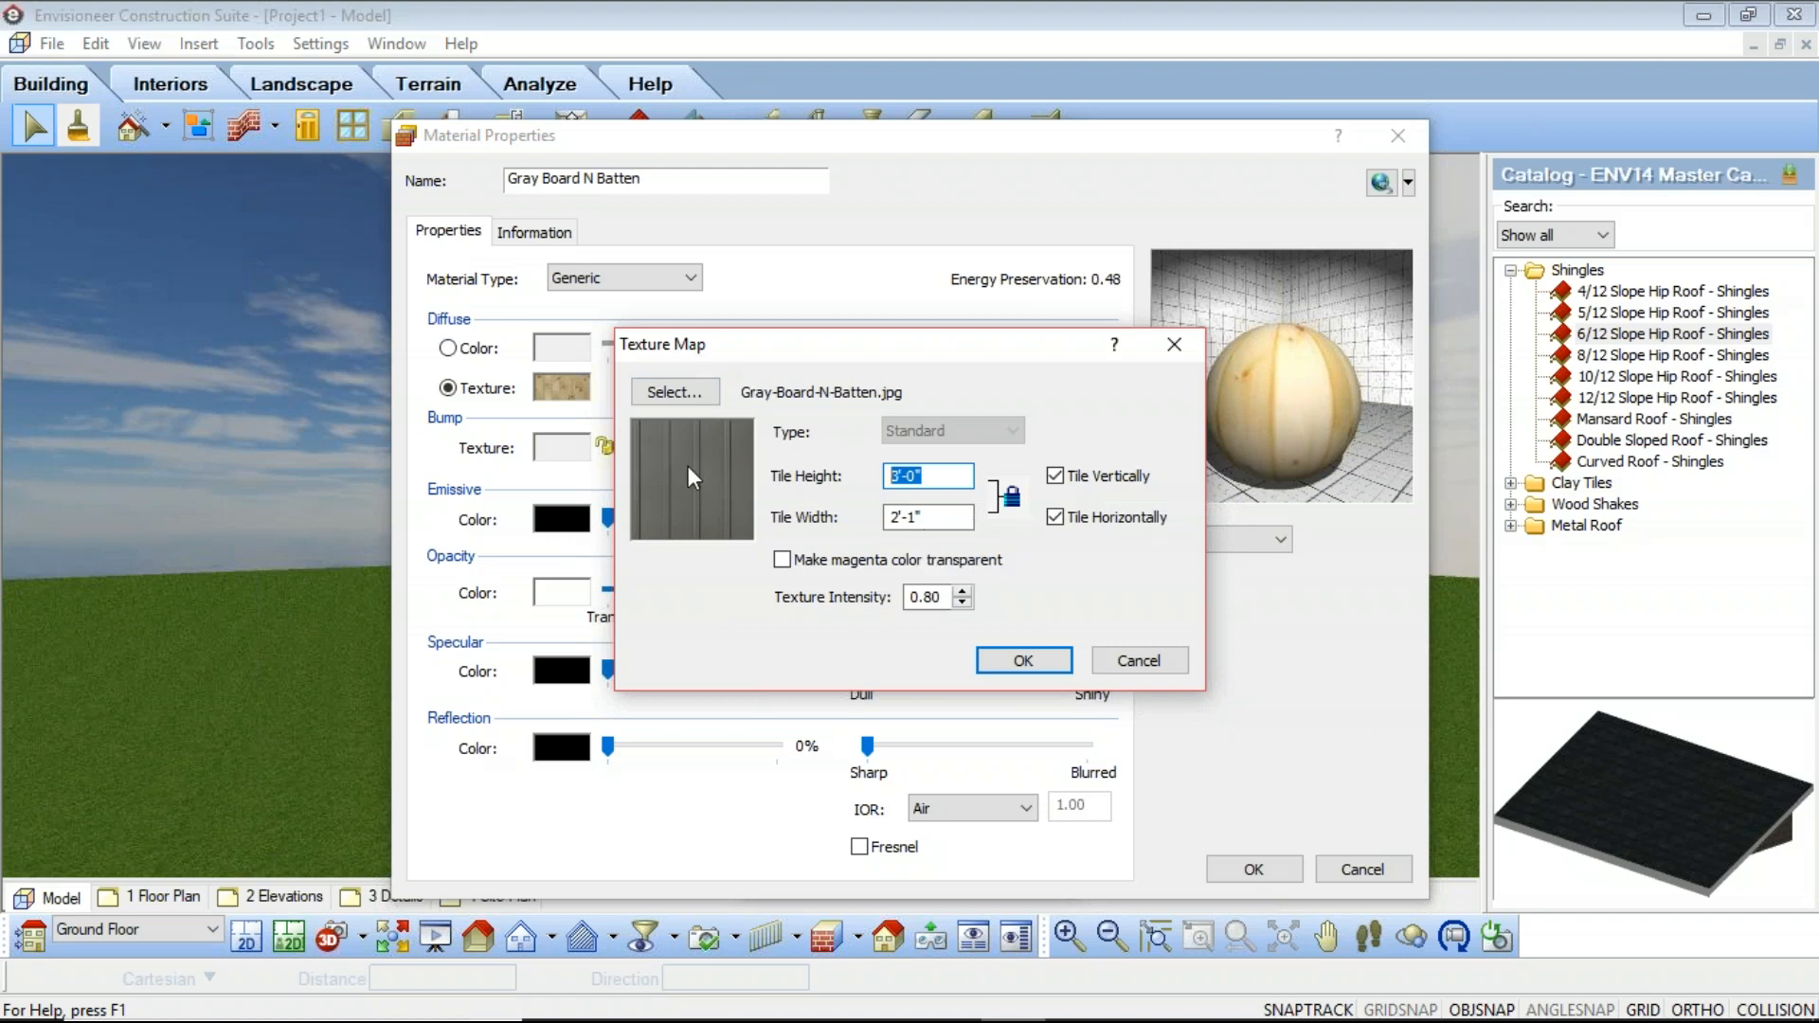
left_click(1011, 495)
double_click(945, 473)
type("8'")
key("Tab")
left_click(932, 520)
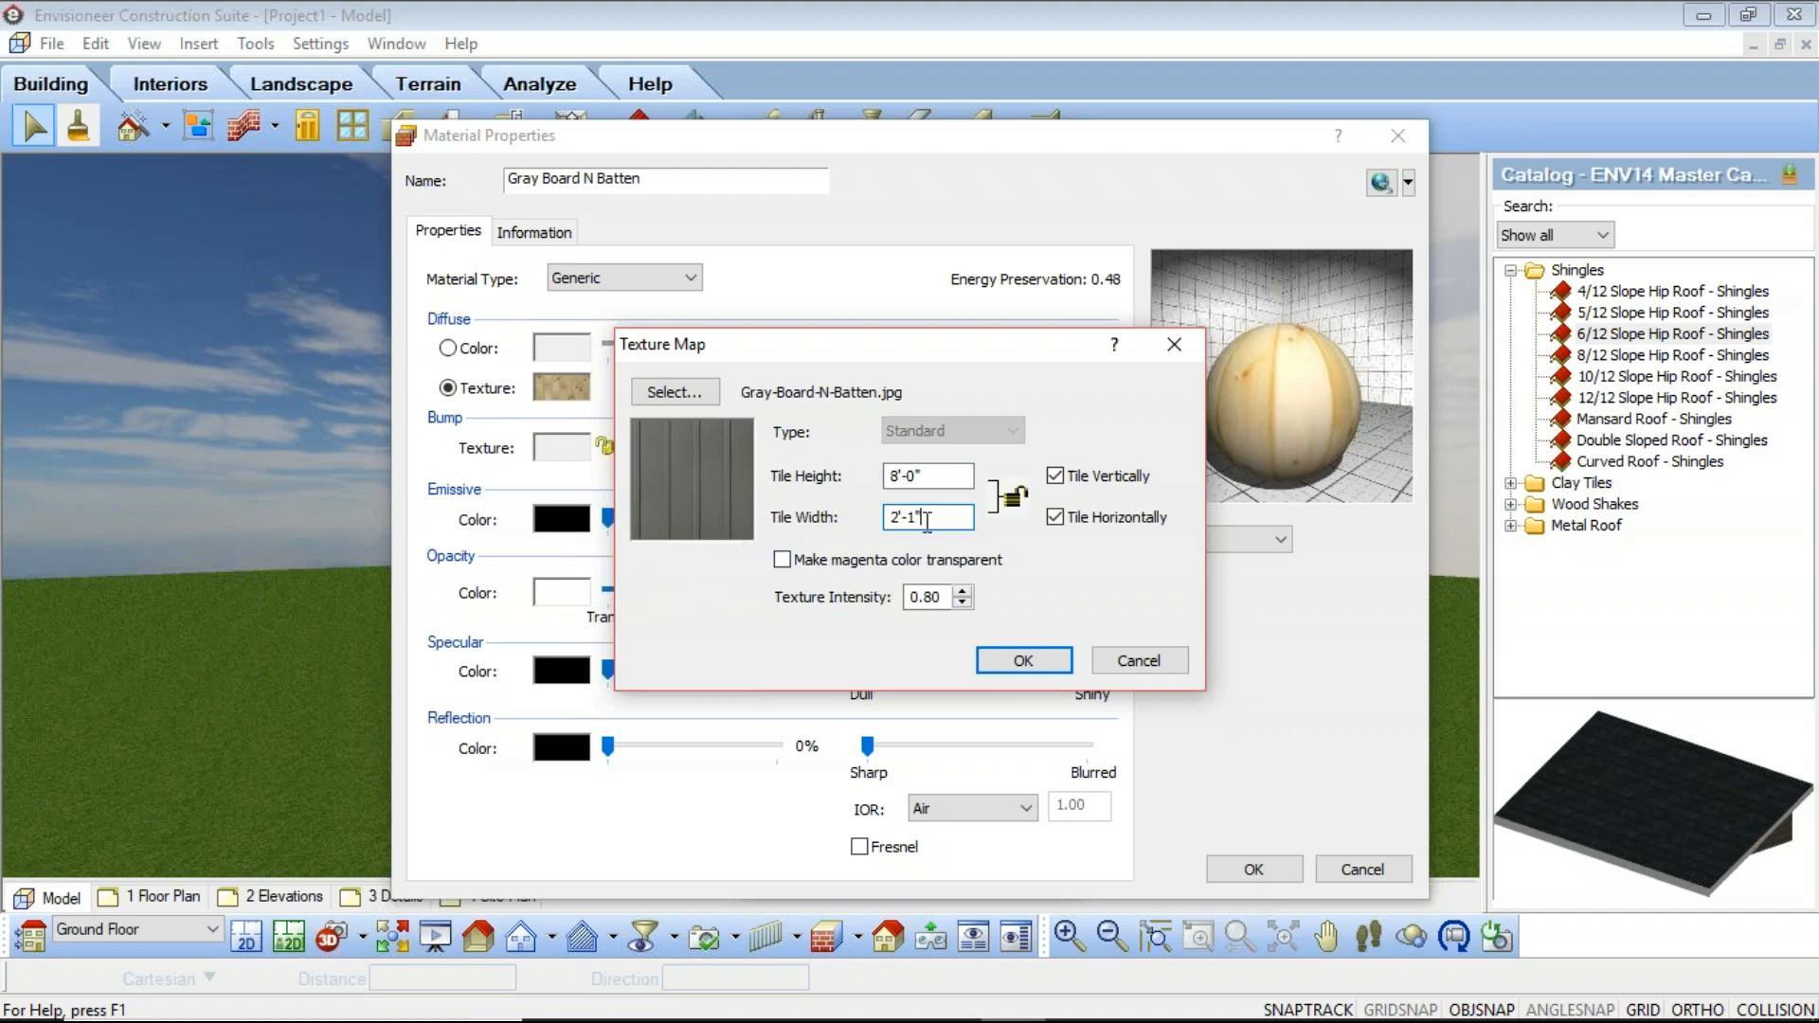
left_click_drag(929, 517, 793, 512)
type("30")
left_click(938, 477)
left_click(1023, 661)
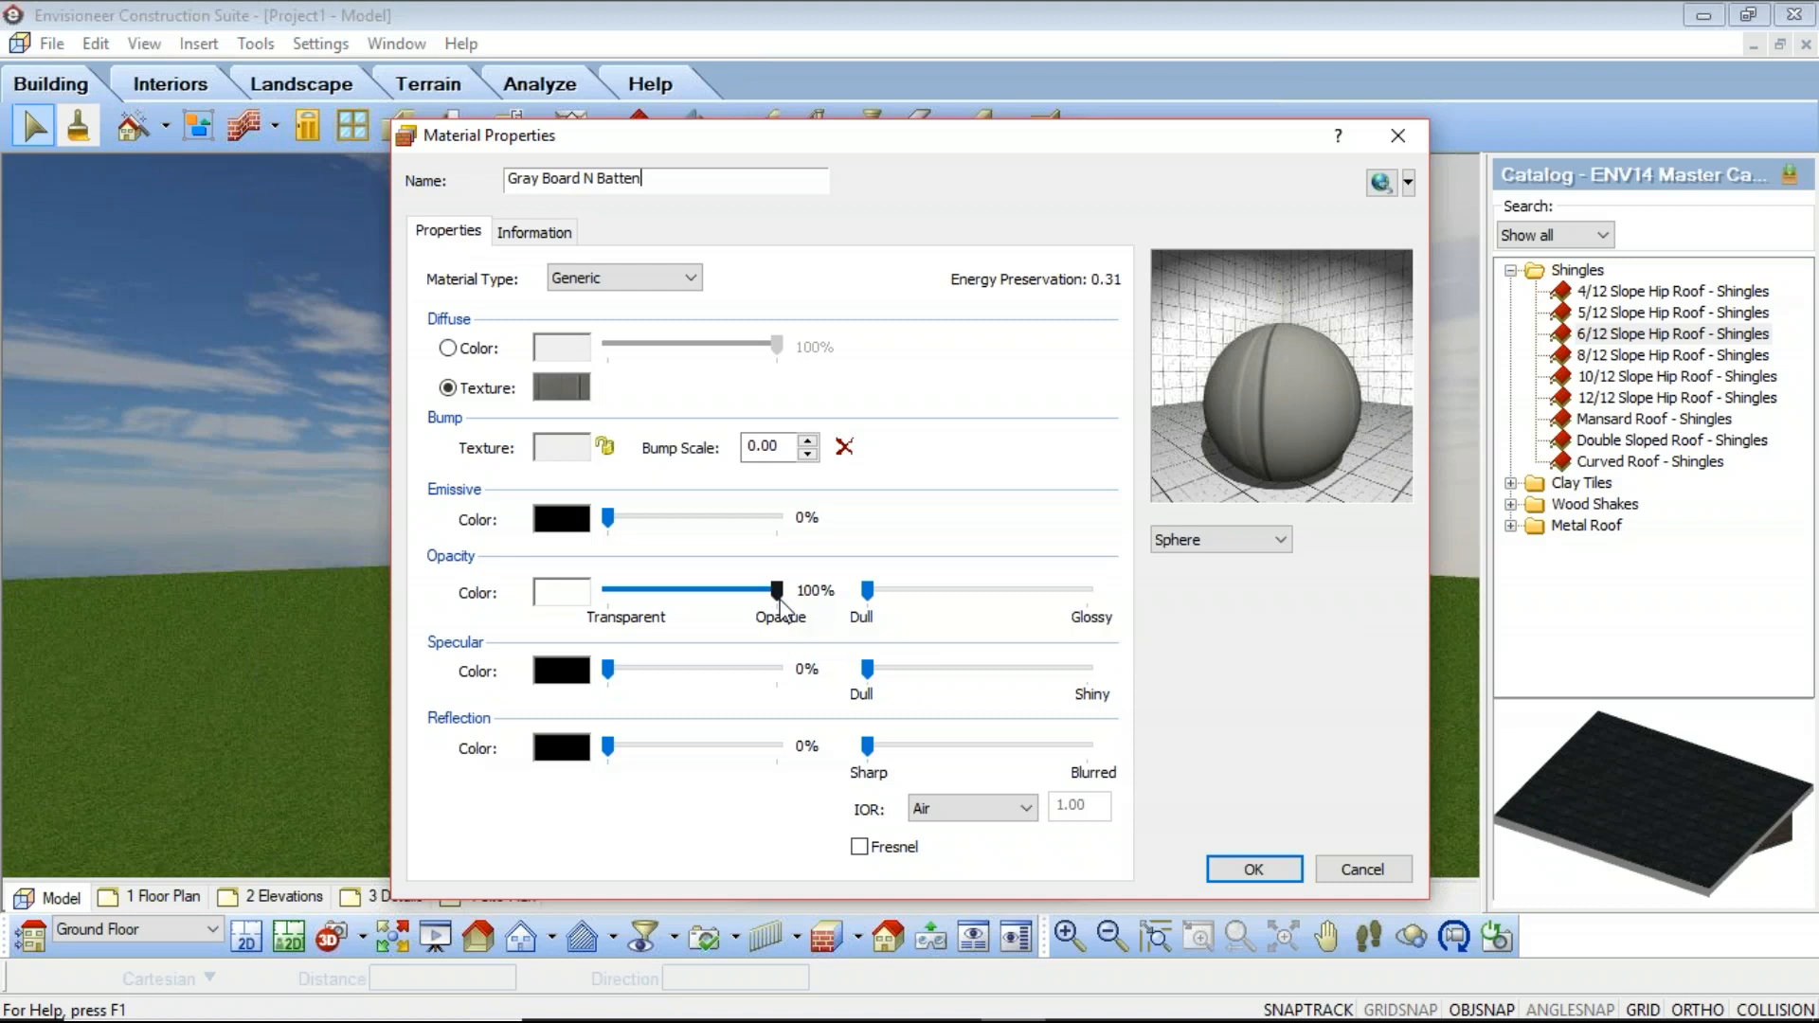
left_click_drag(778, 597, 694, 612)
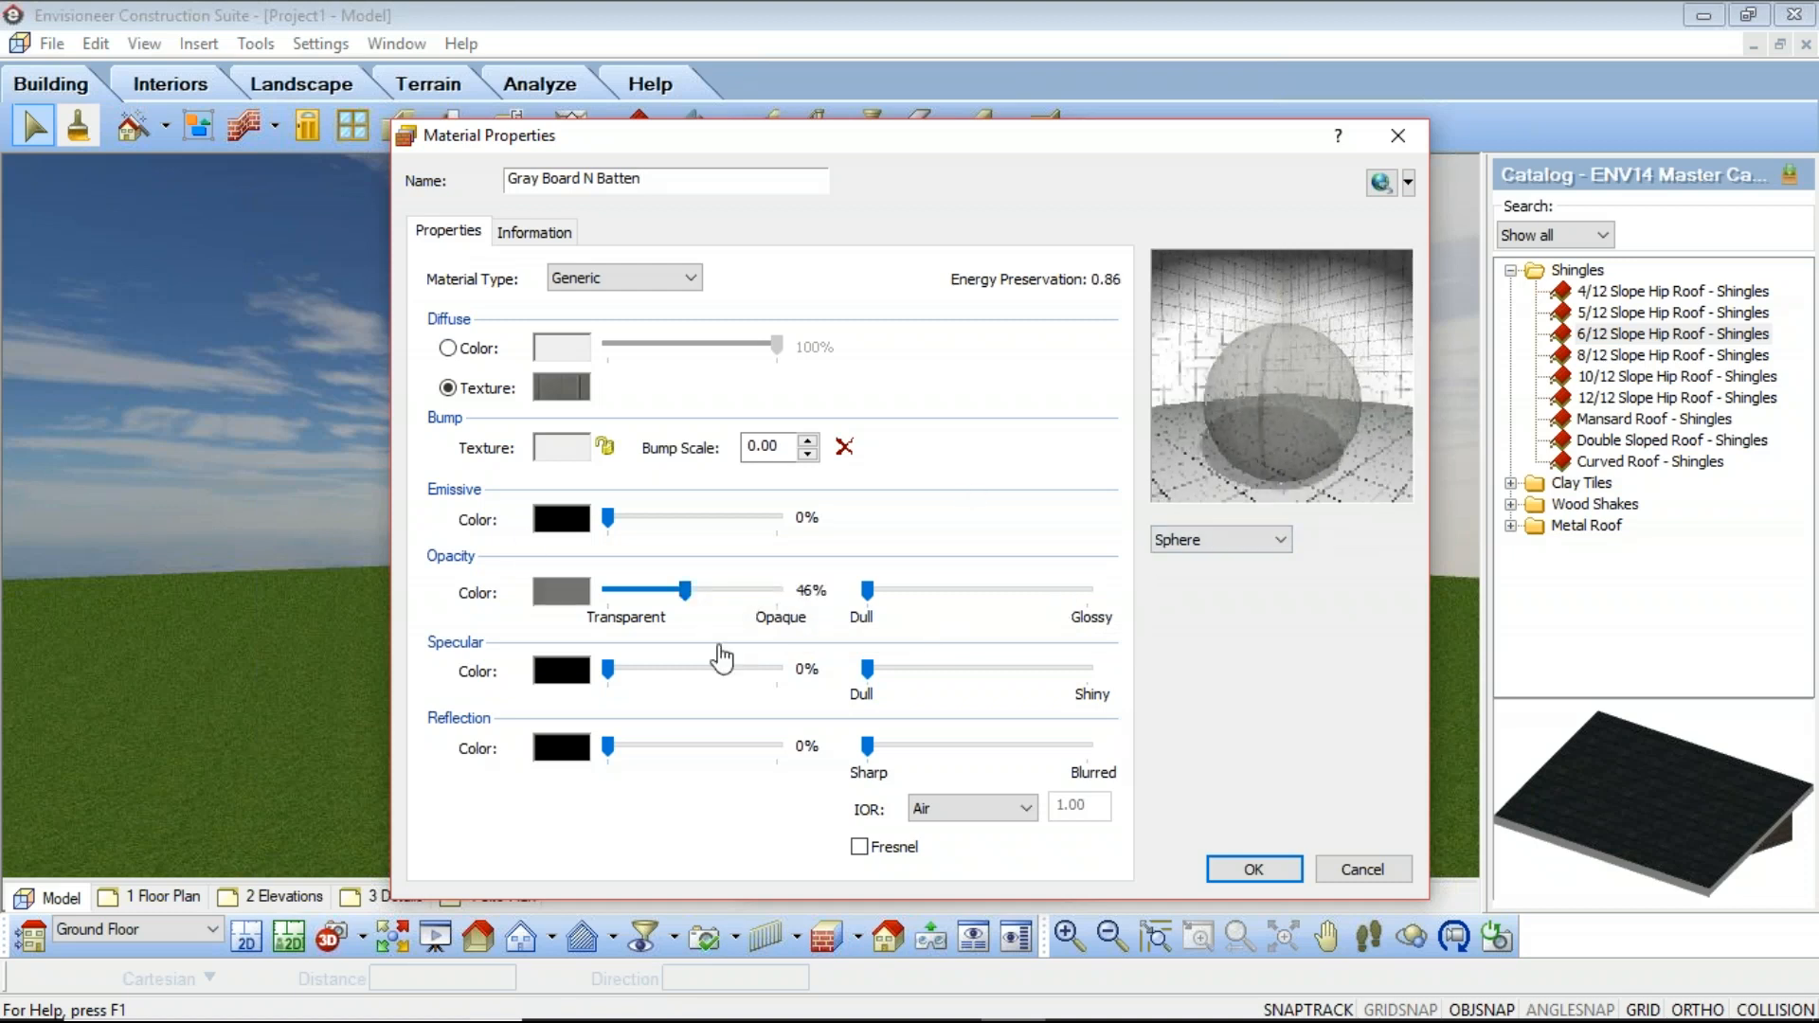
left_click_drag(688, 598, 793, 603)
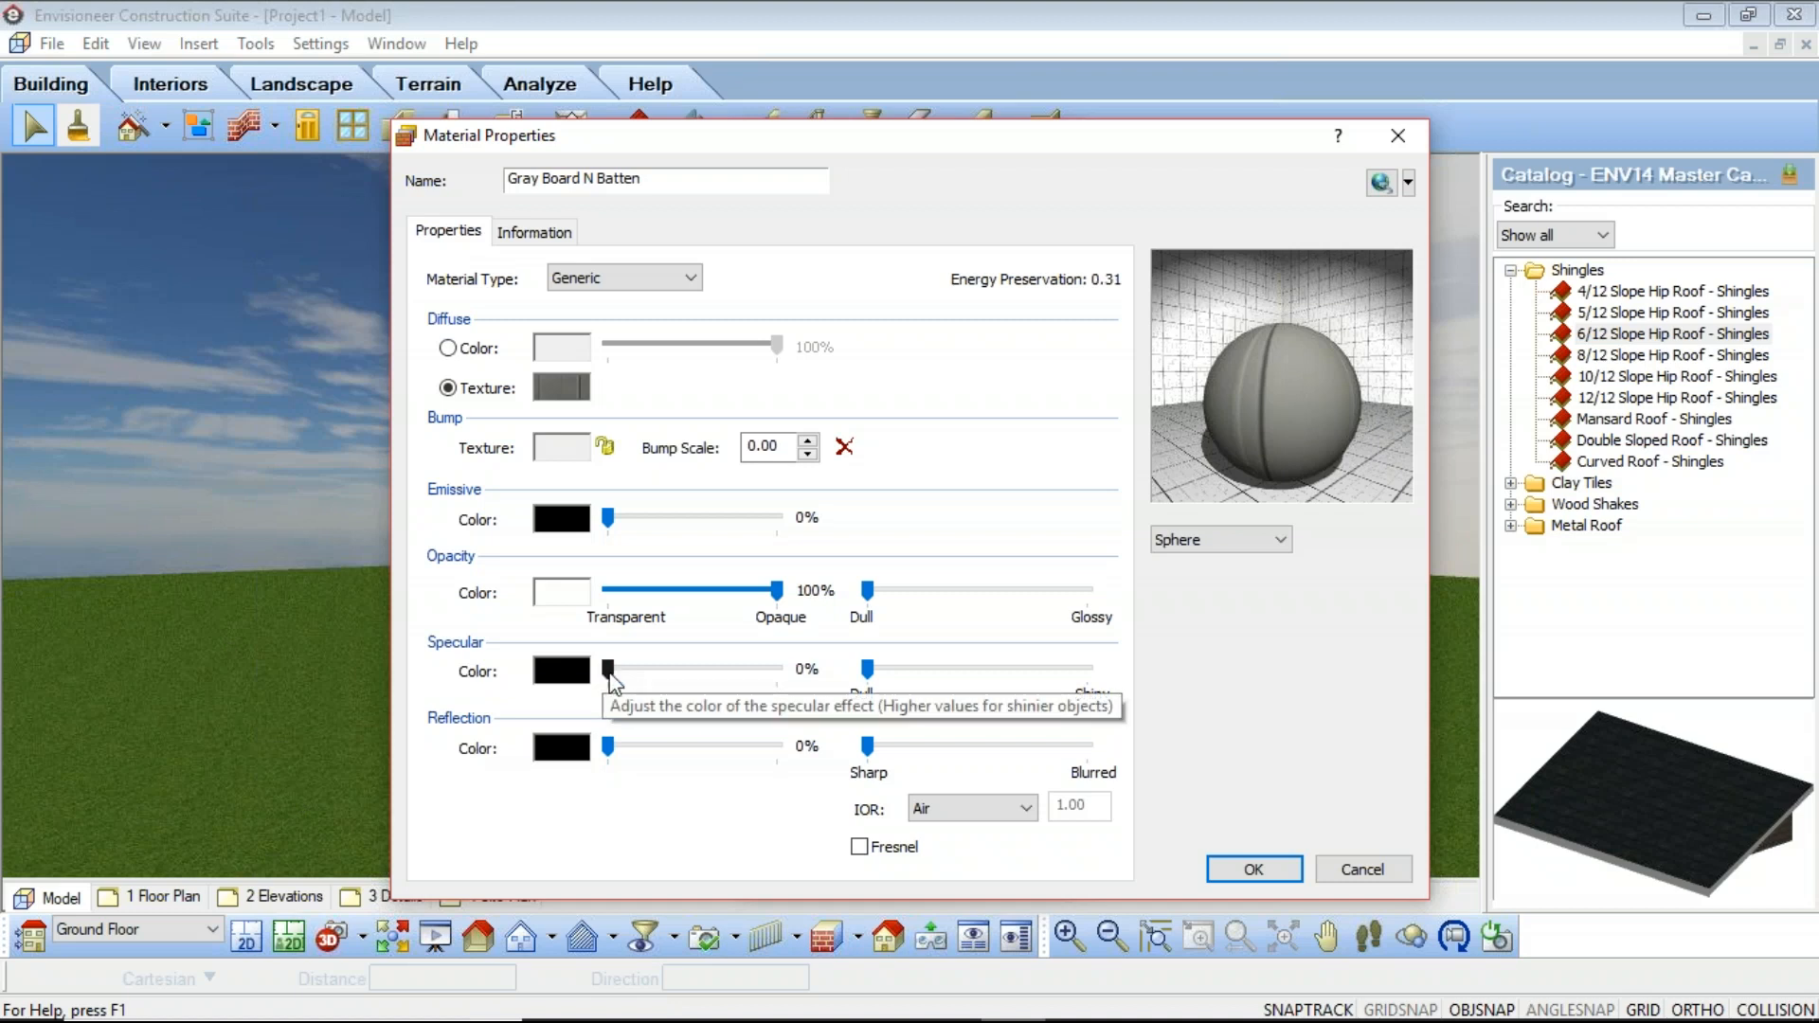
left_click_drag(610, 676, 711, 678)
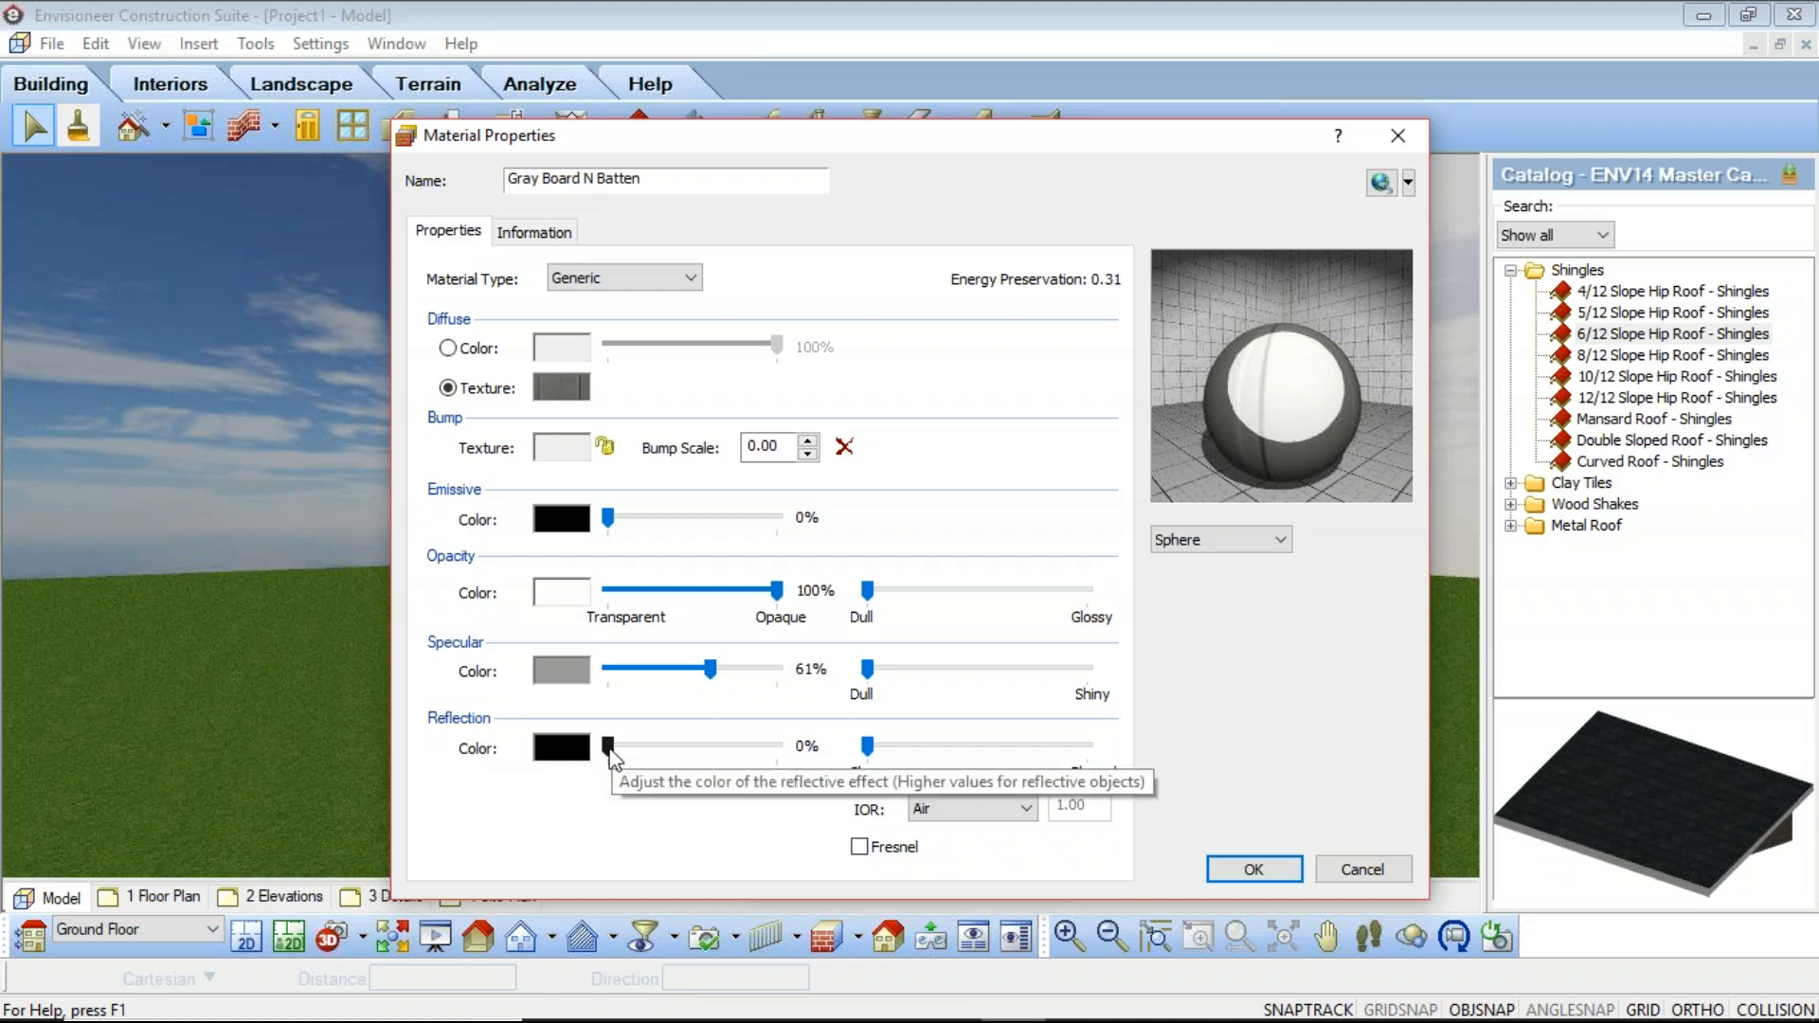
left_click_drag(609, 748, 735, 751)
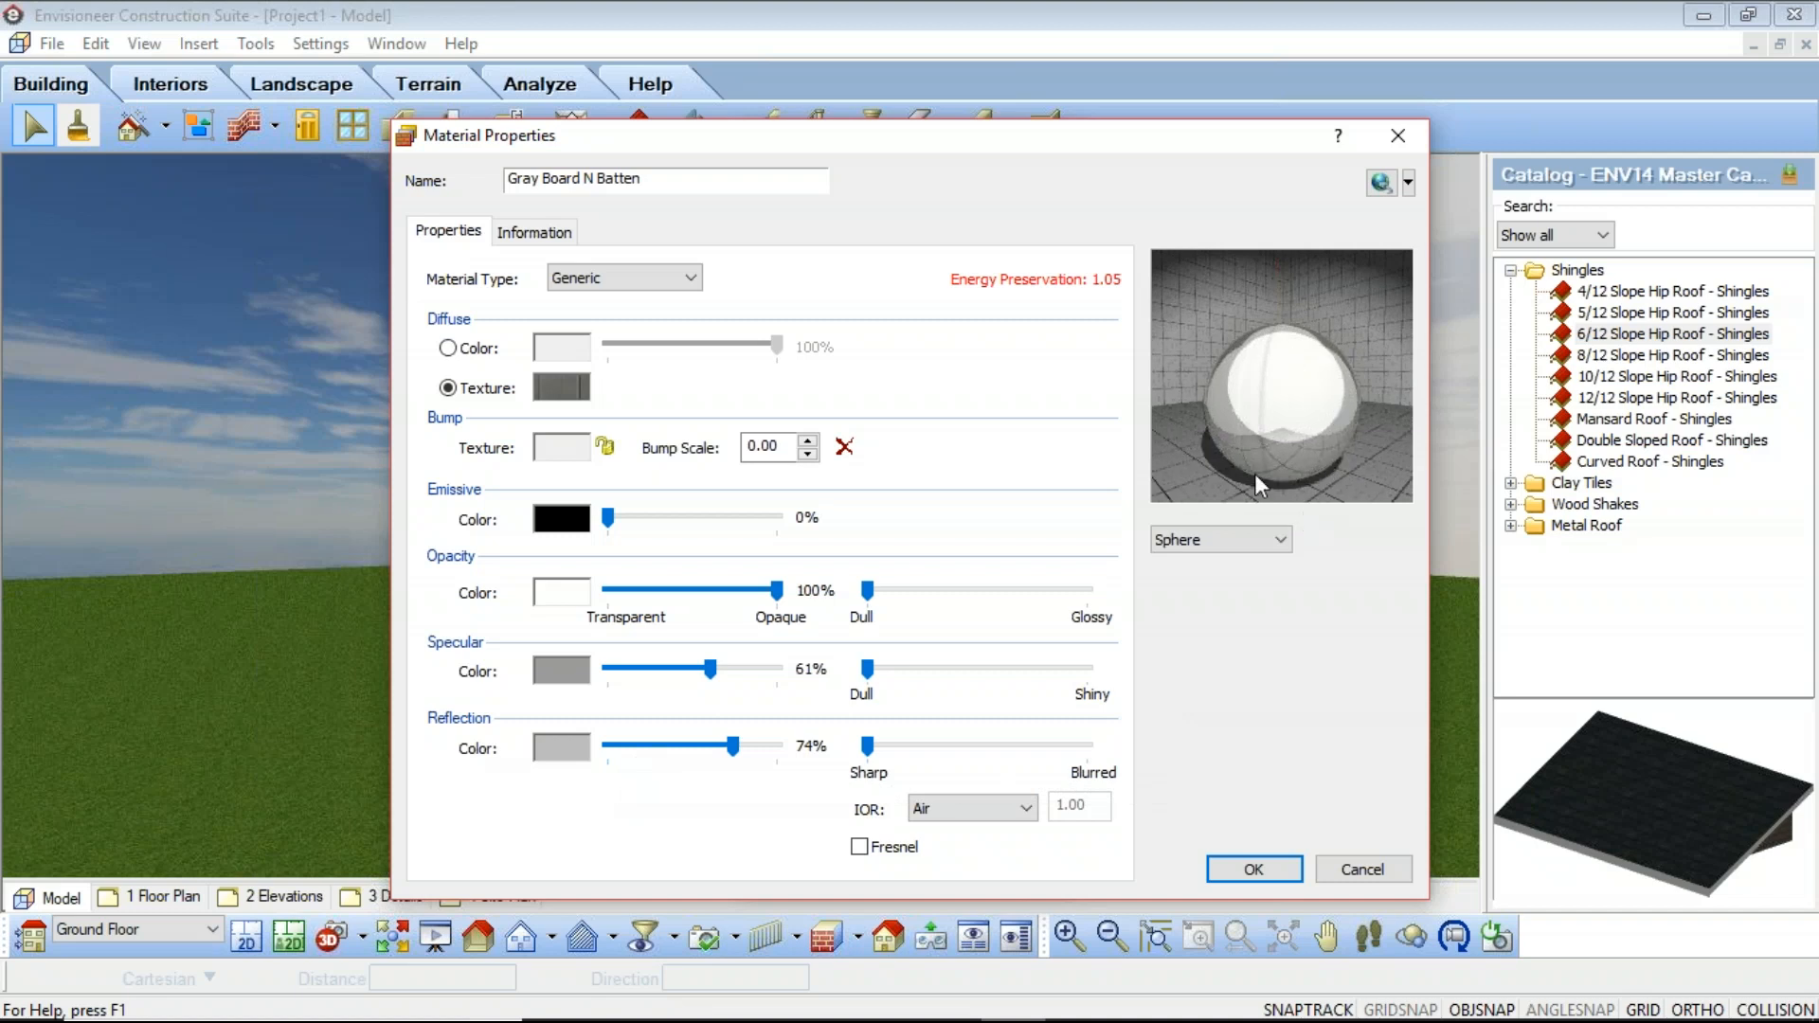
left_click_drag(735, 749, 602, 753)
left_click_drag(709, 669, 593, 672)
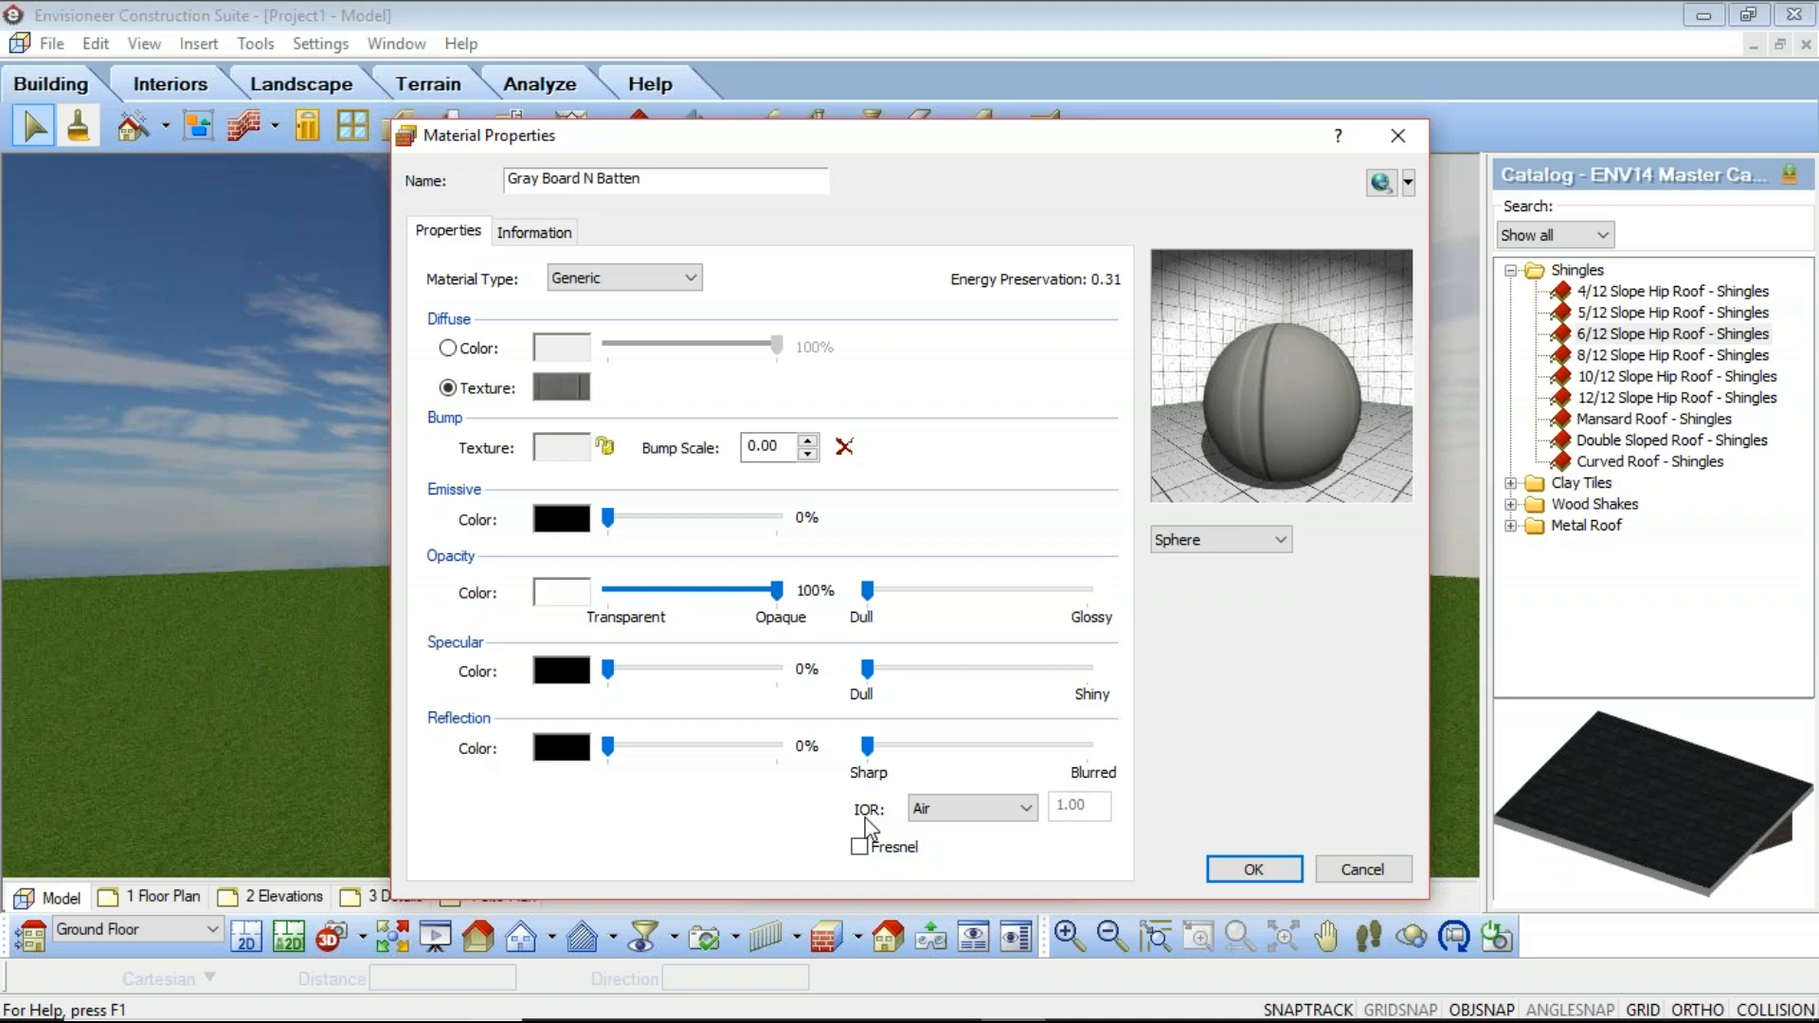
left_click(1026, 810)
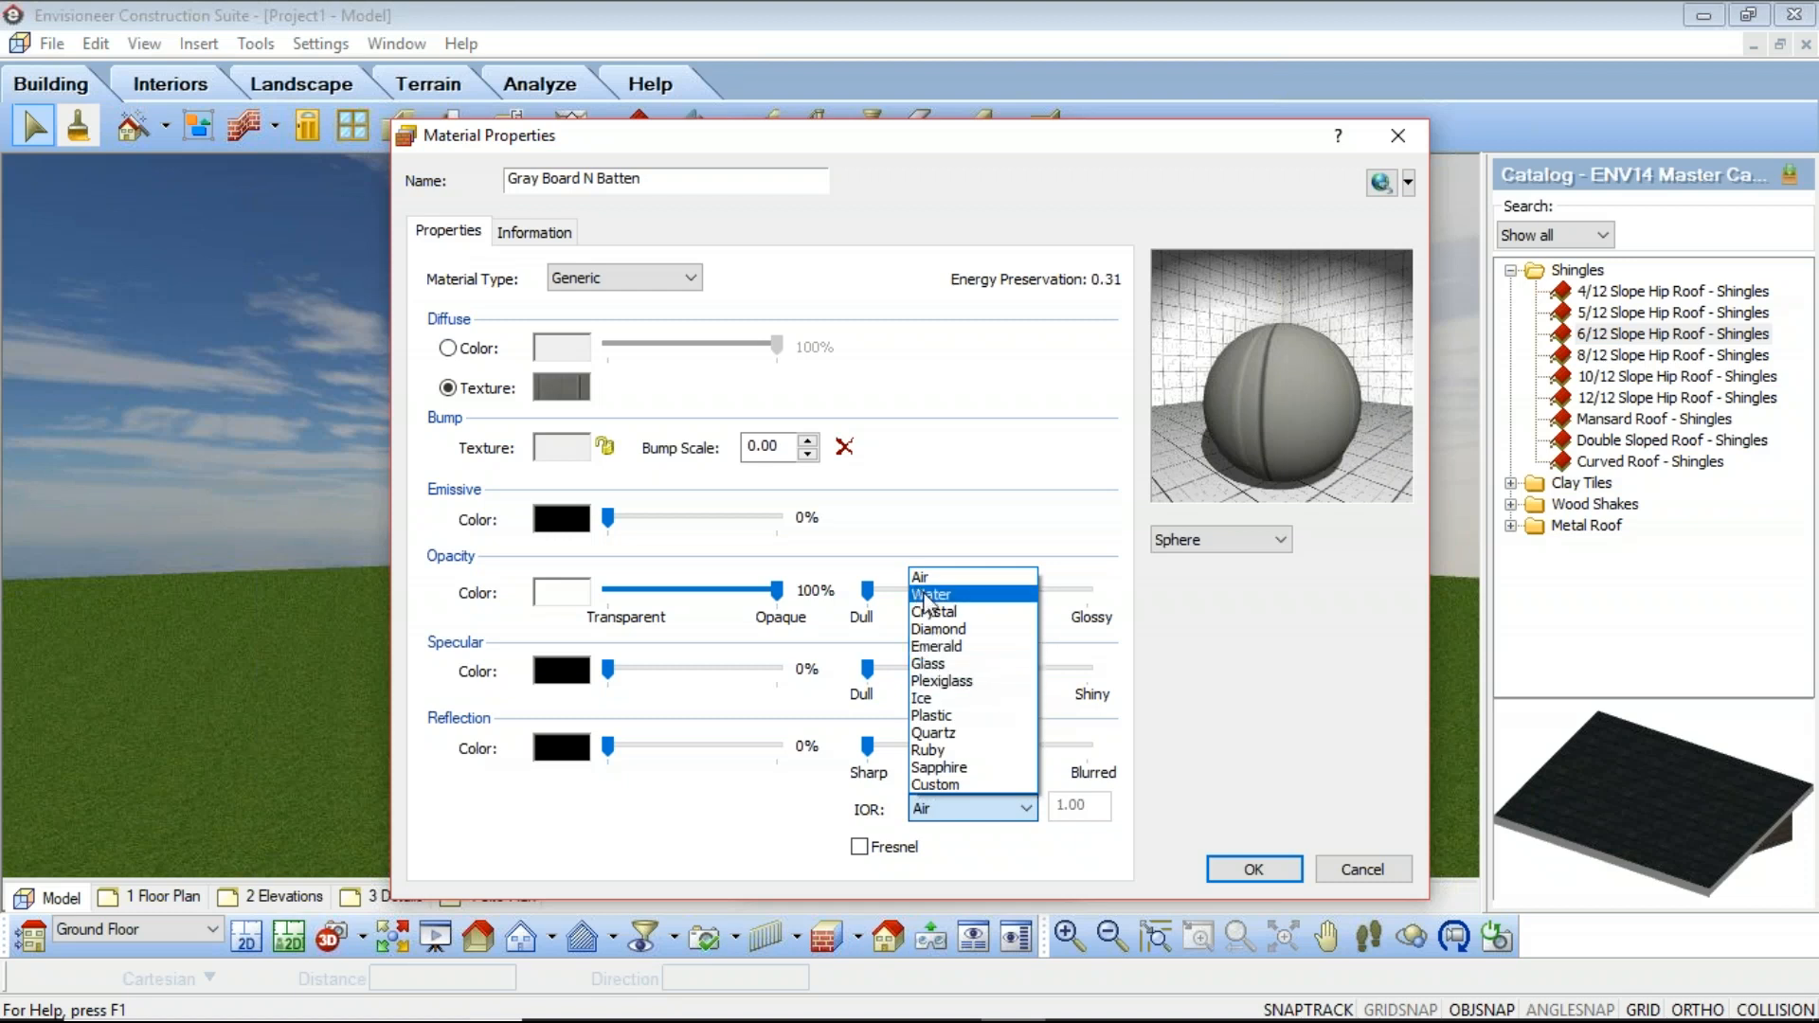
left_click(1019, 594)
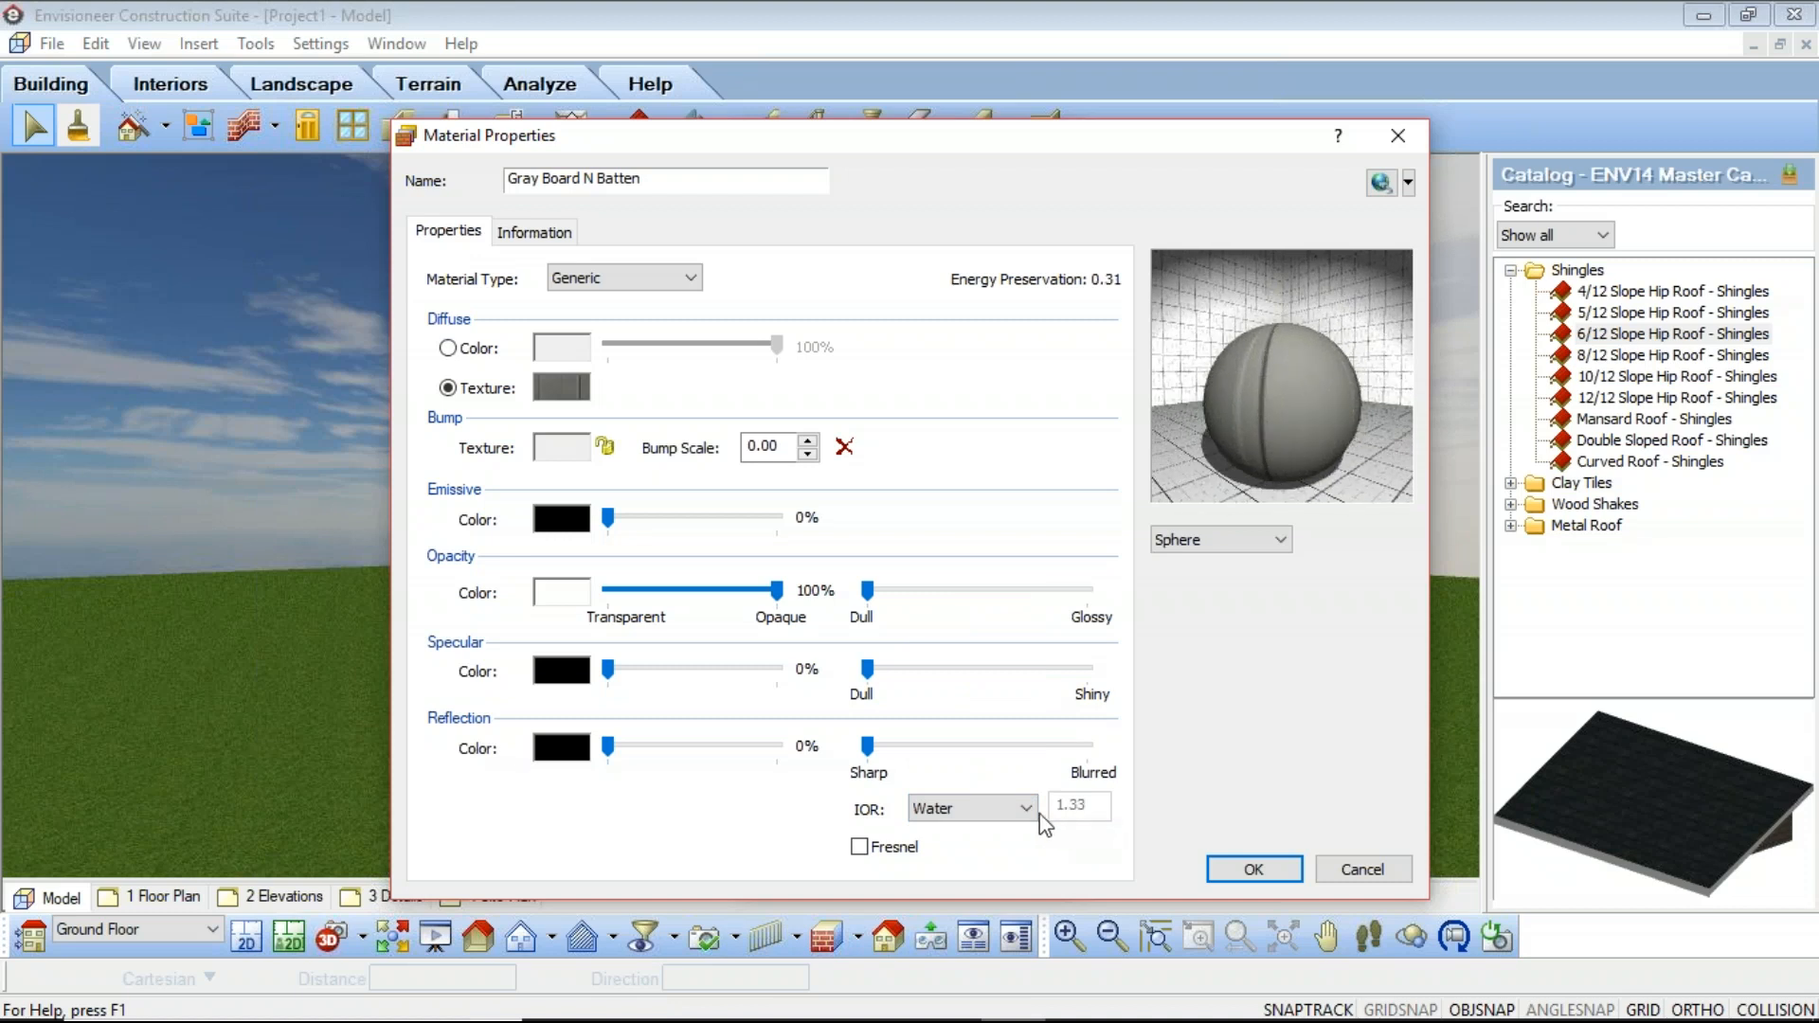
left_click(1015, 808)
left_click(921, 577)
left_click(990, 808)
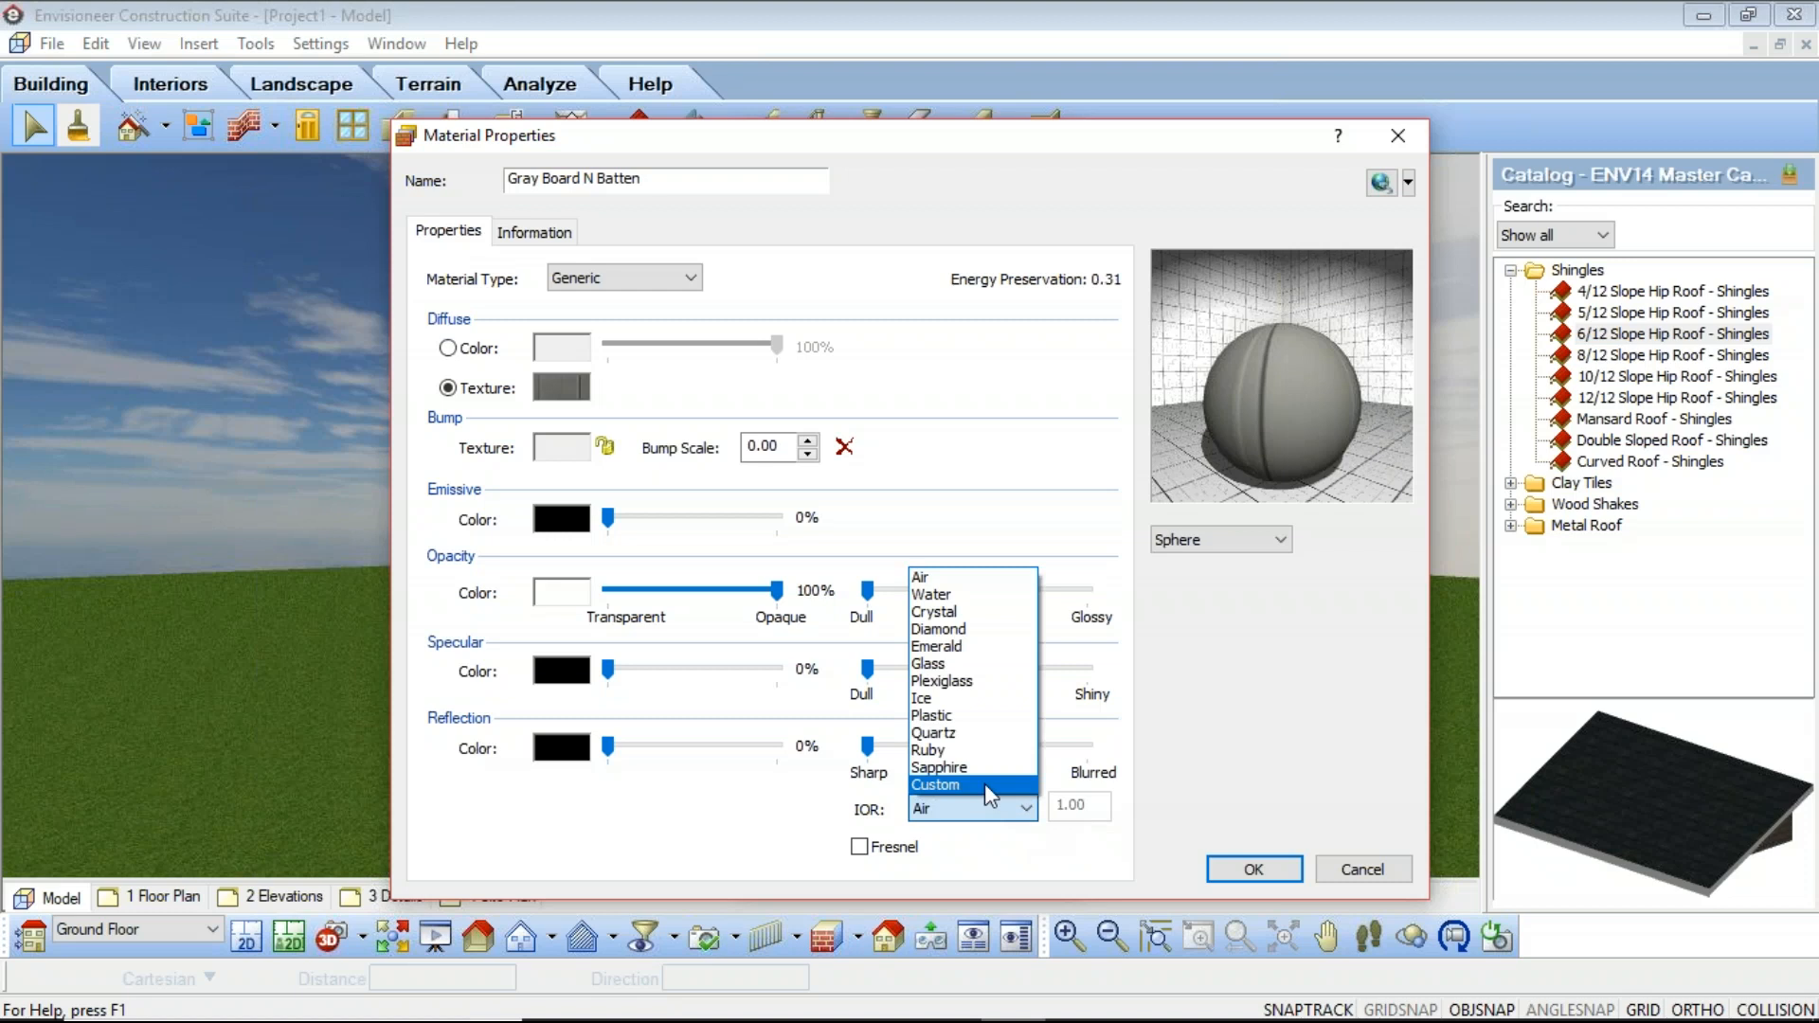
left_click(986, 782)
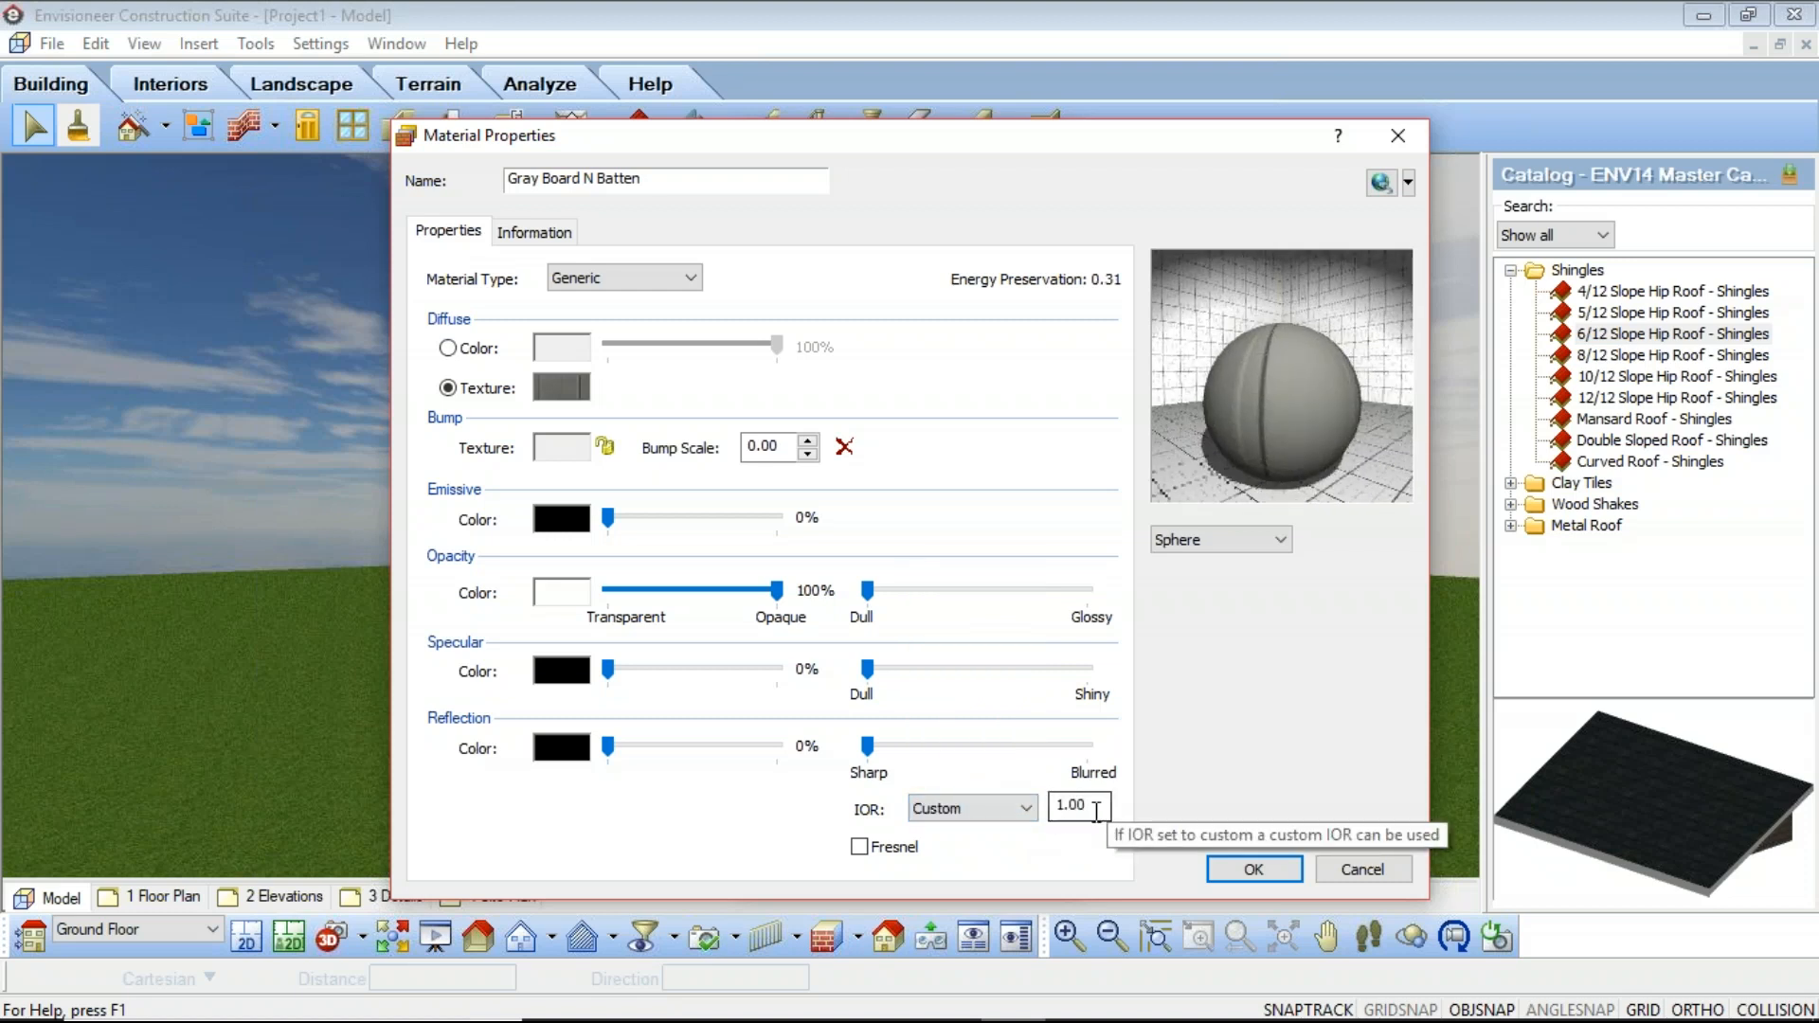
left_click(1028, 808)
left_click(938, 573)
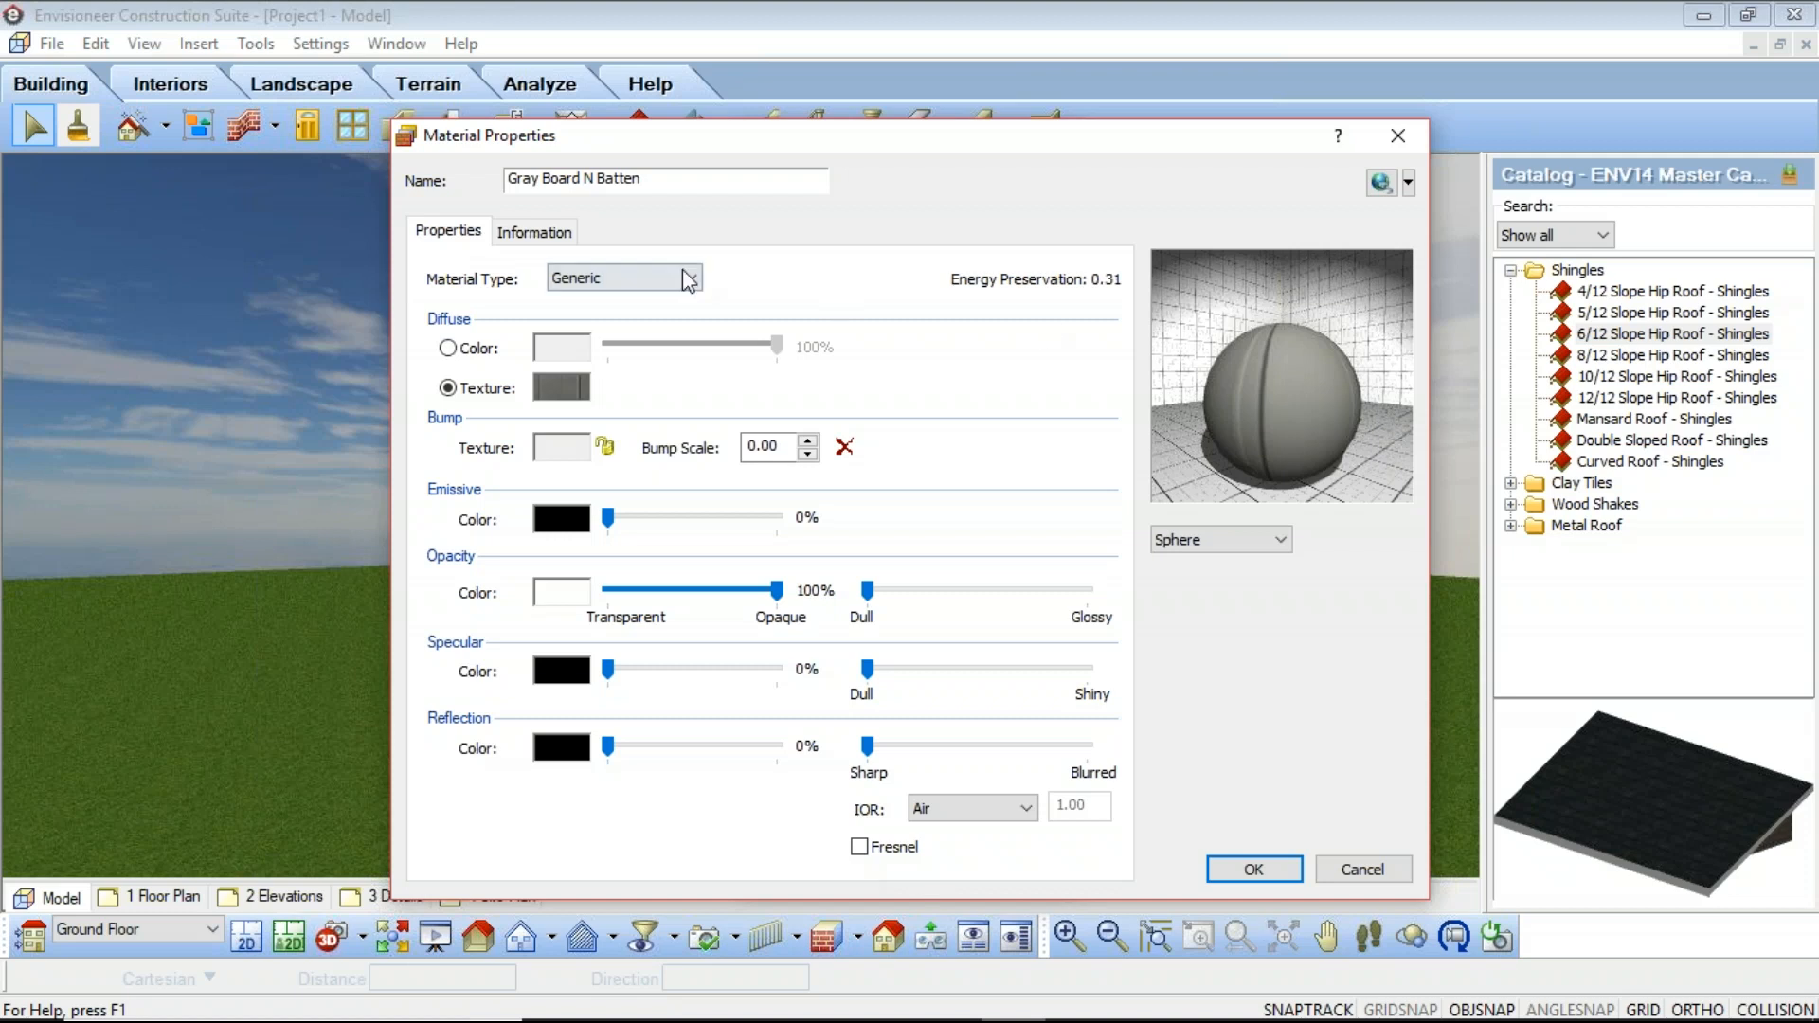
Step: Review the material usage and manufacturer options on the Information tab, then save the material to the library
left_click(524, 238)
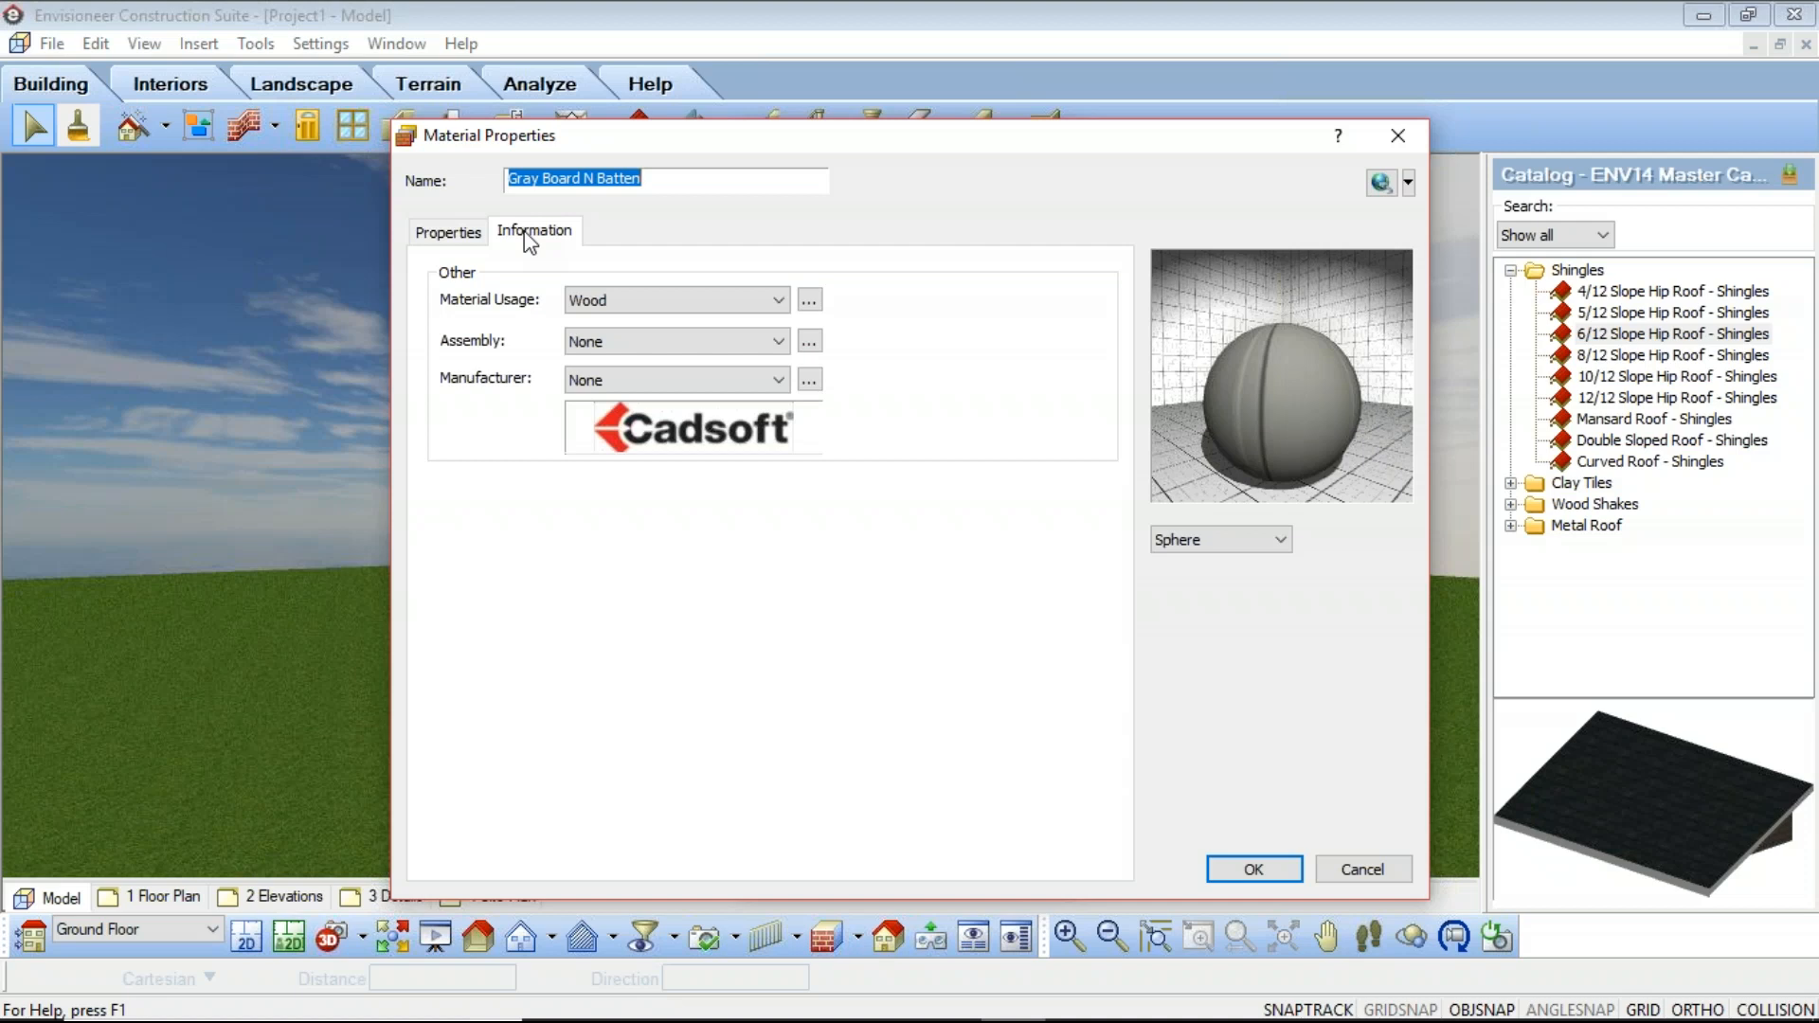
left_click(780, 303)
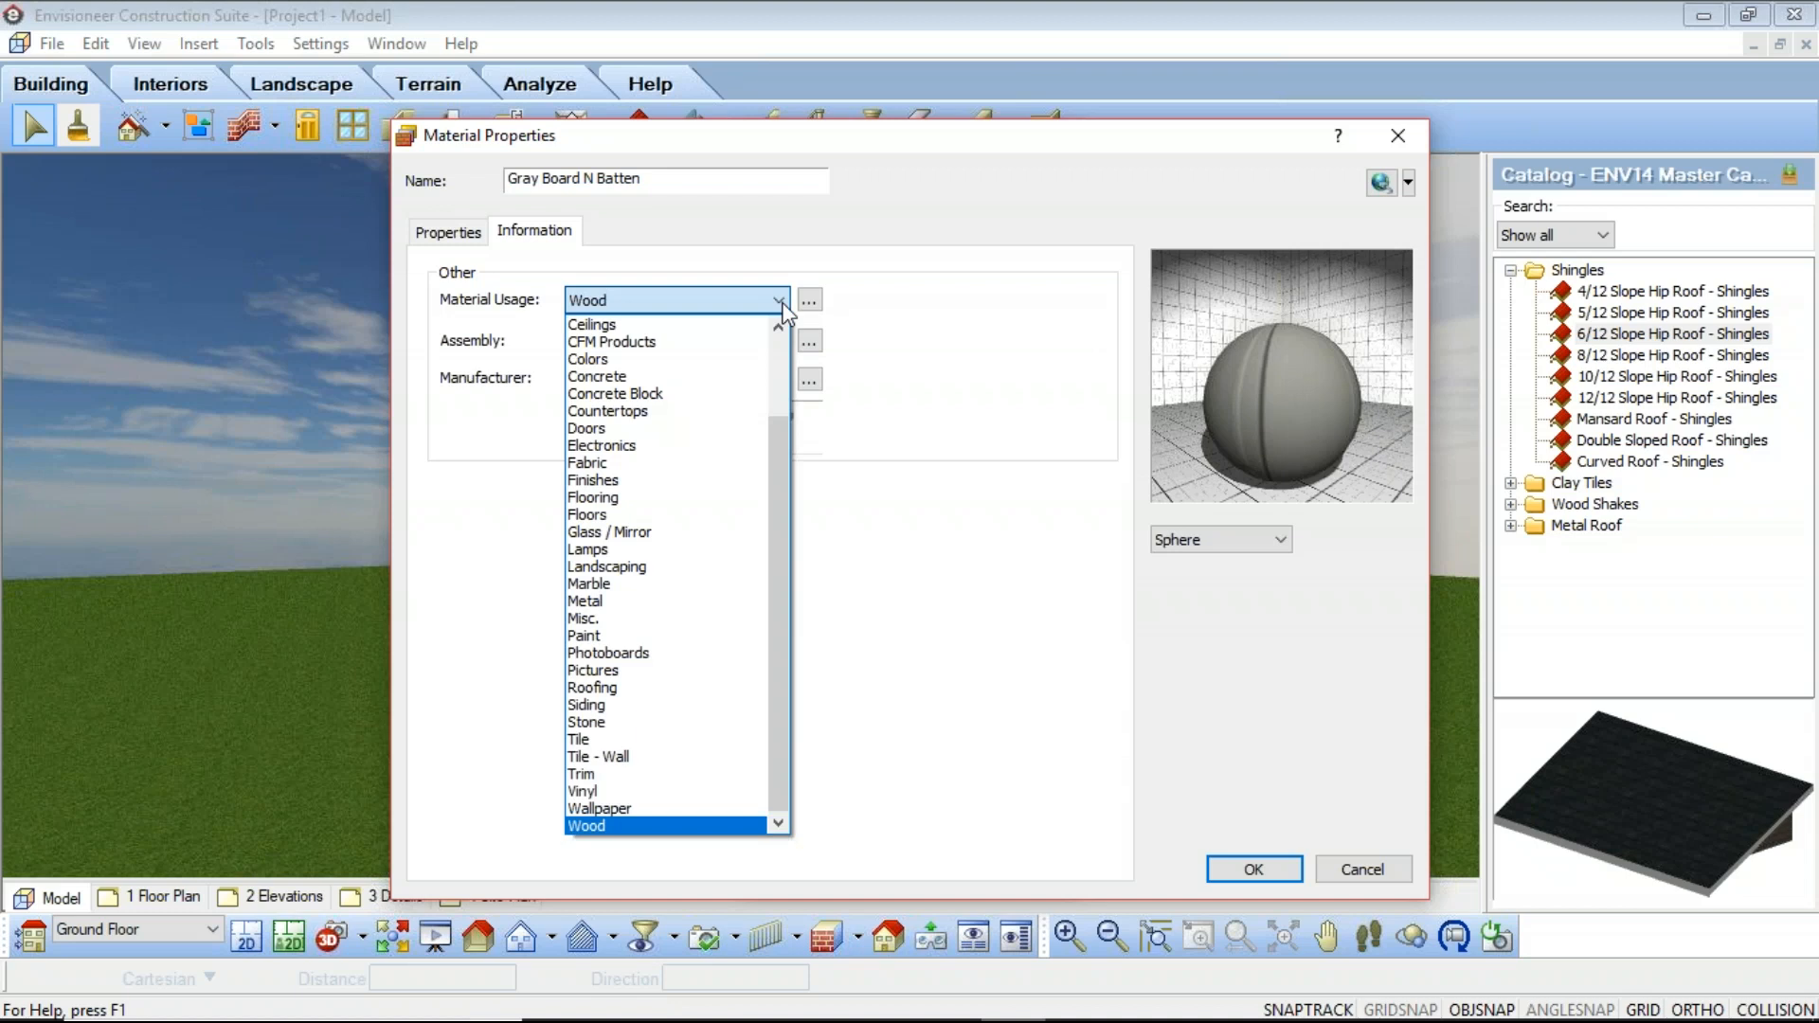
left_click(782, 305)
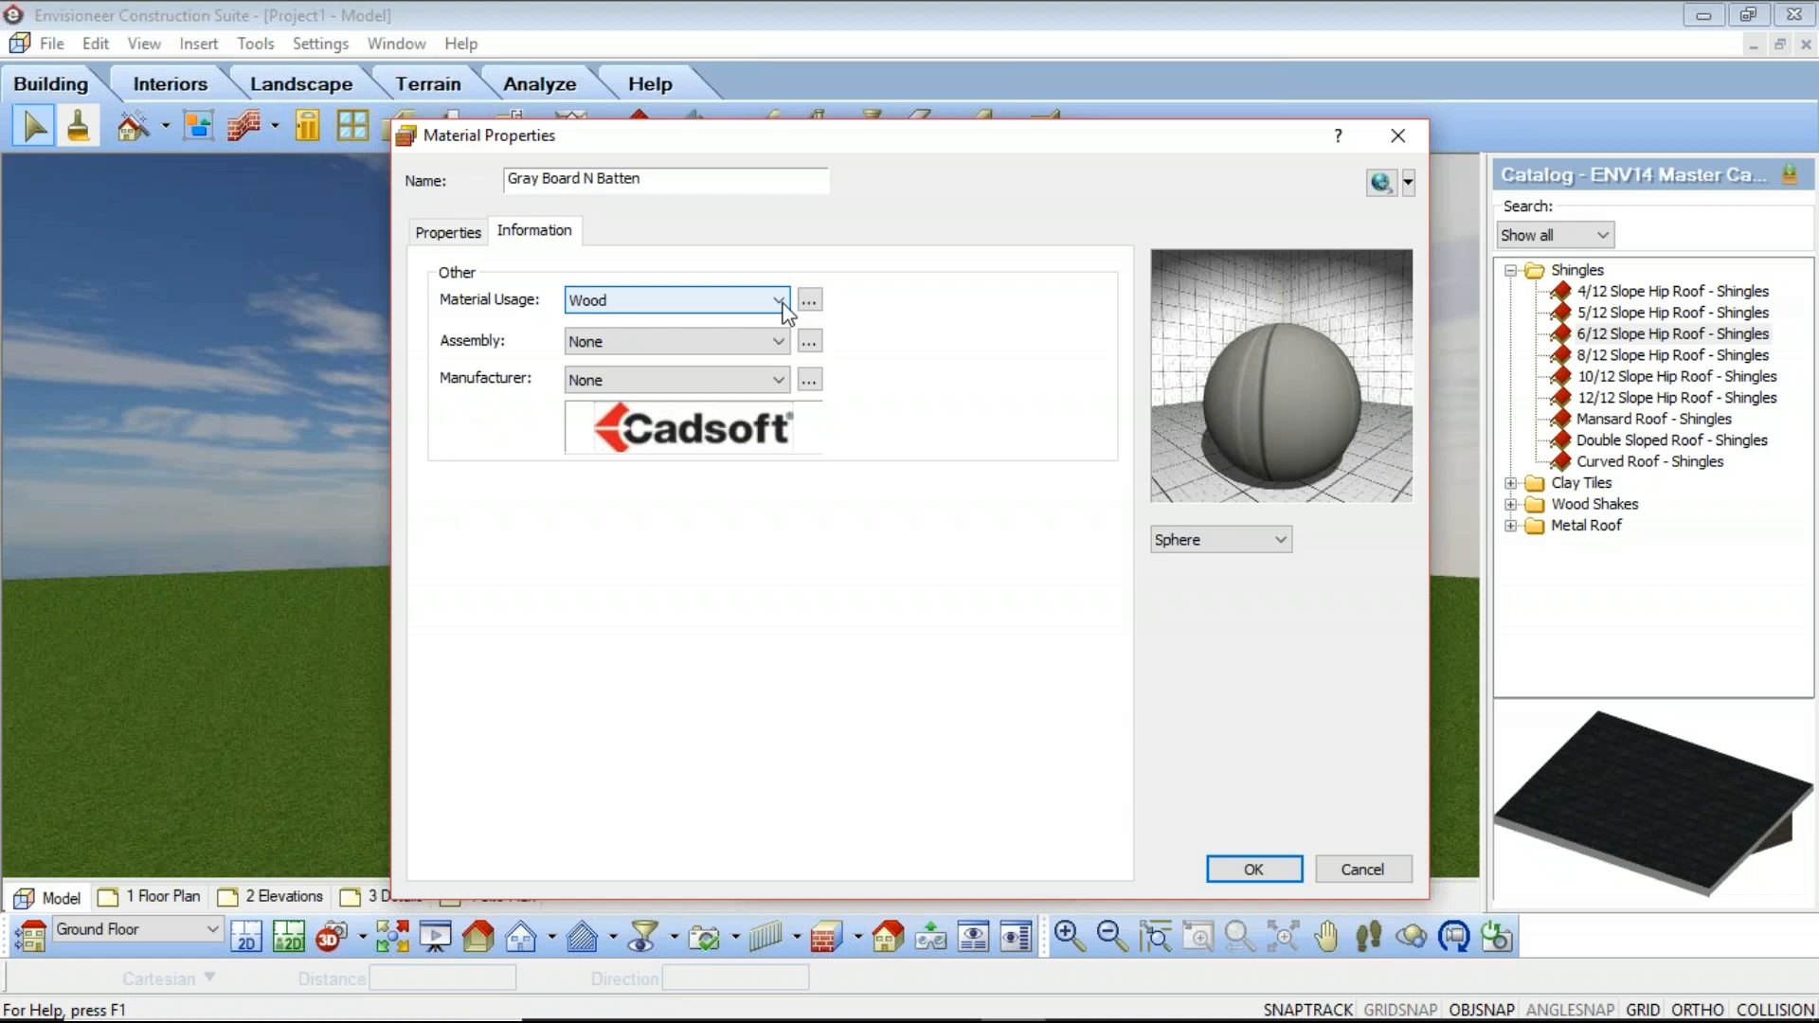
left_click(779, 381)
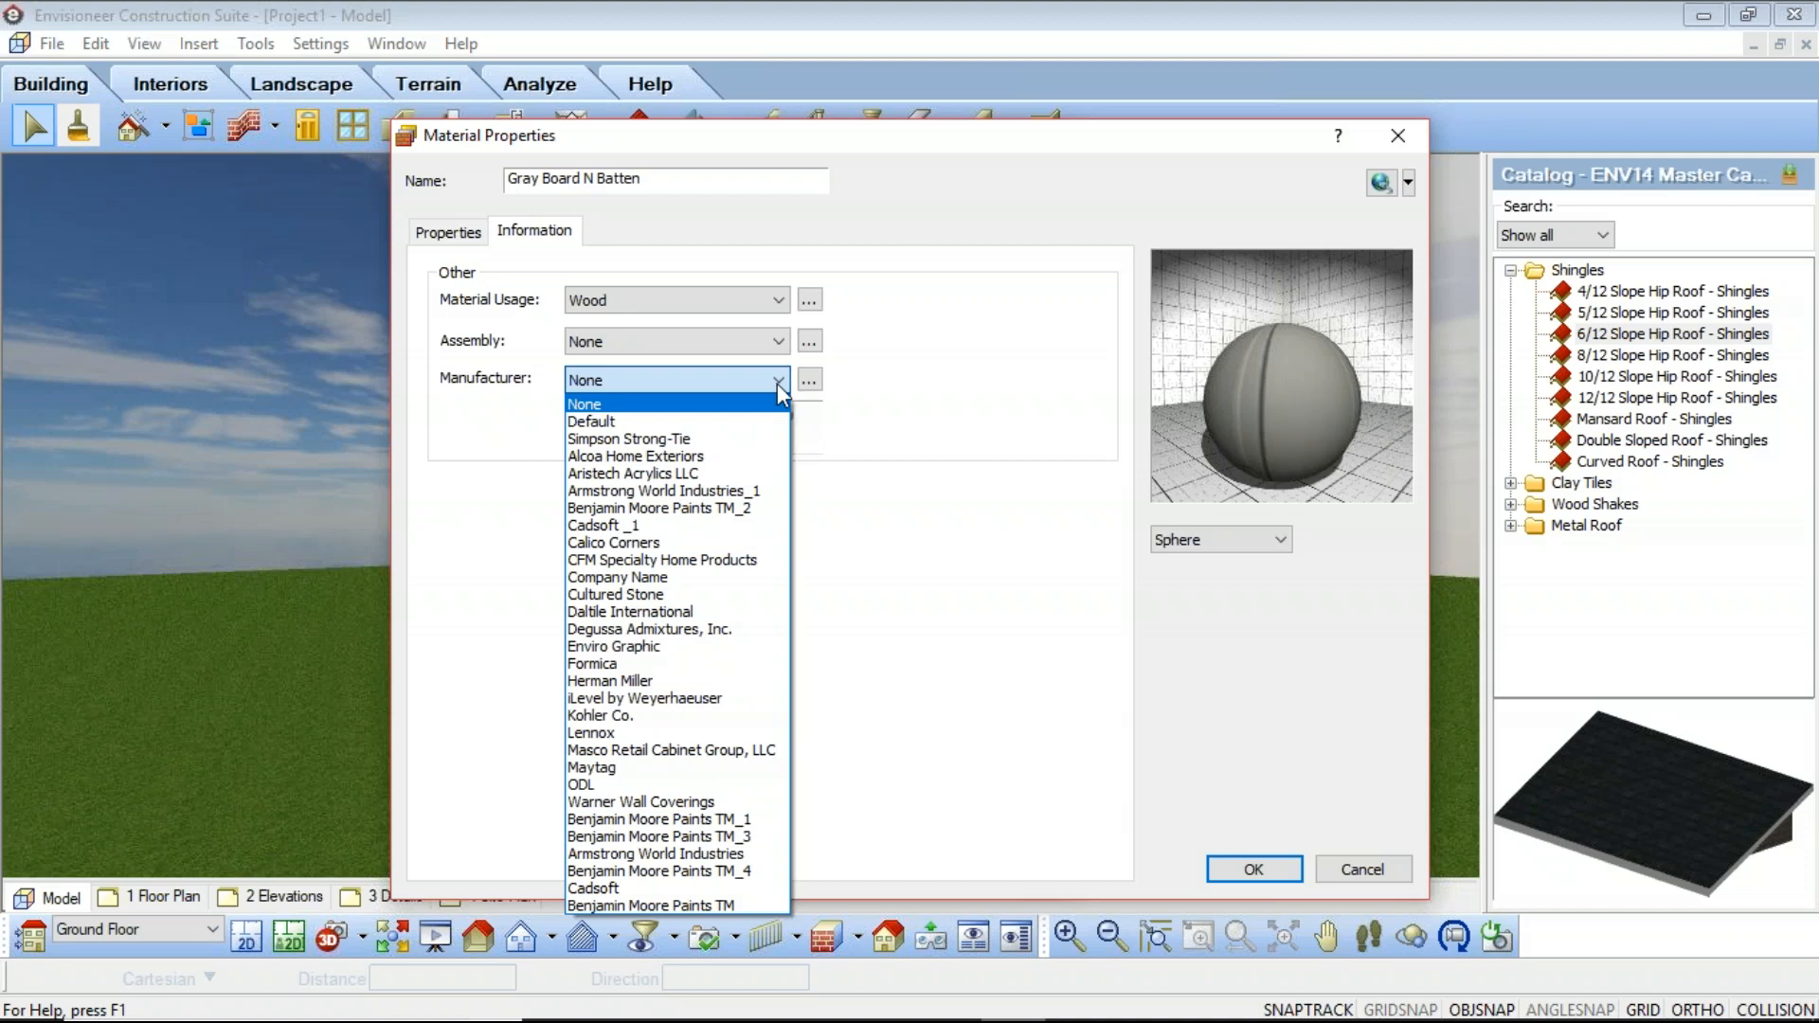
left_click(782, 396)
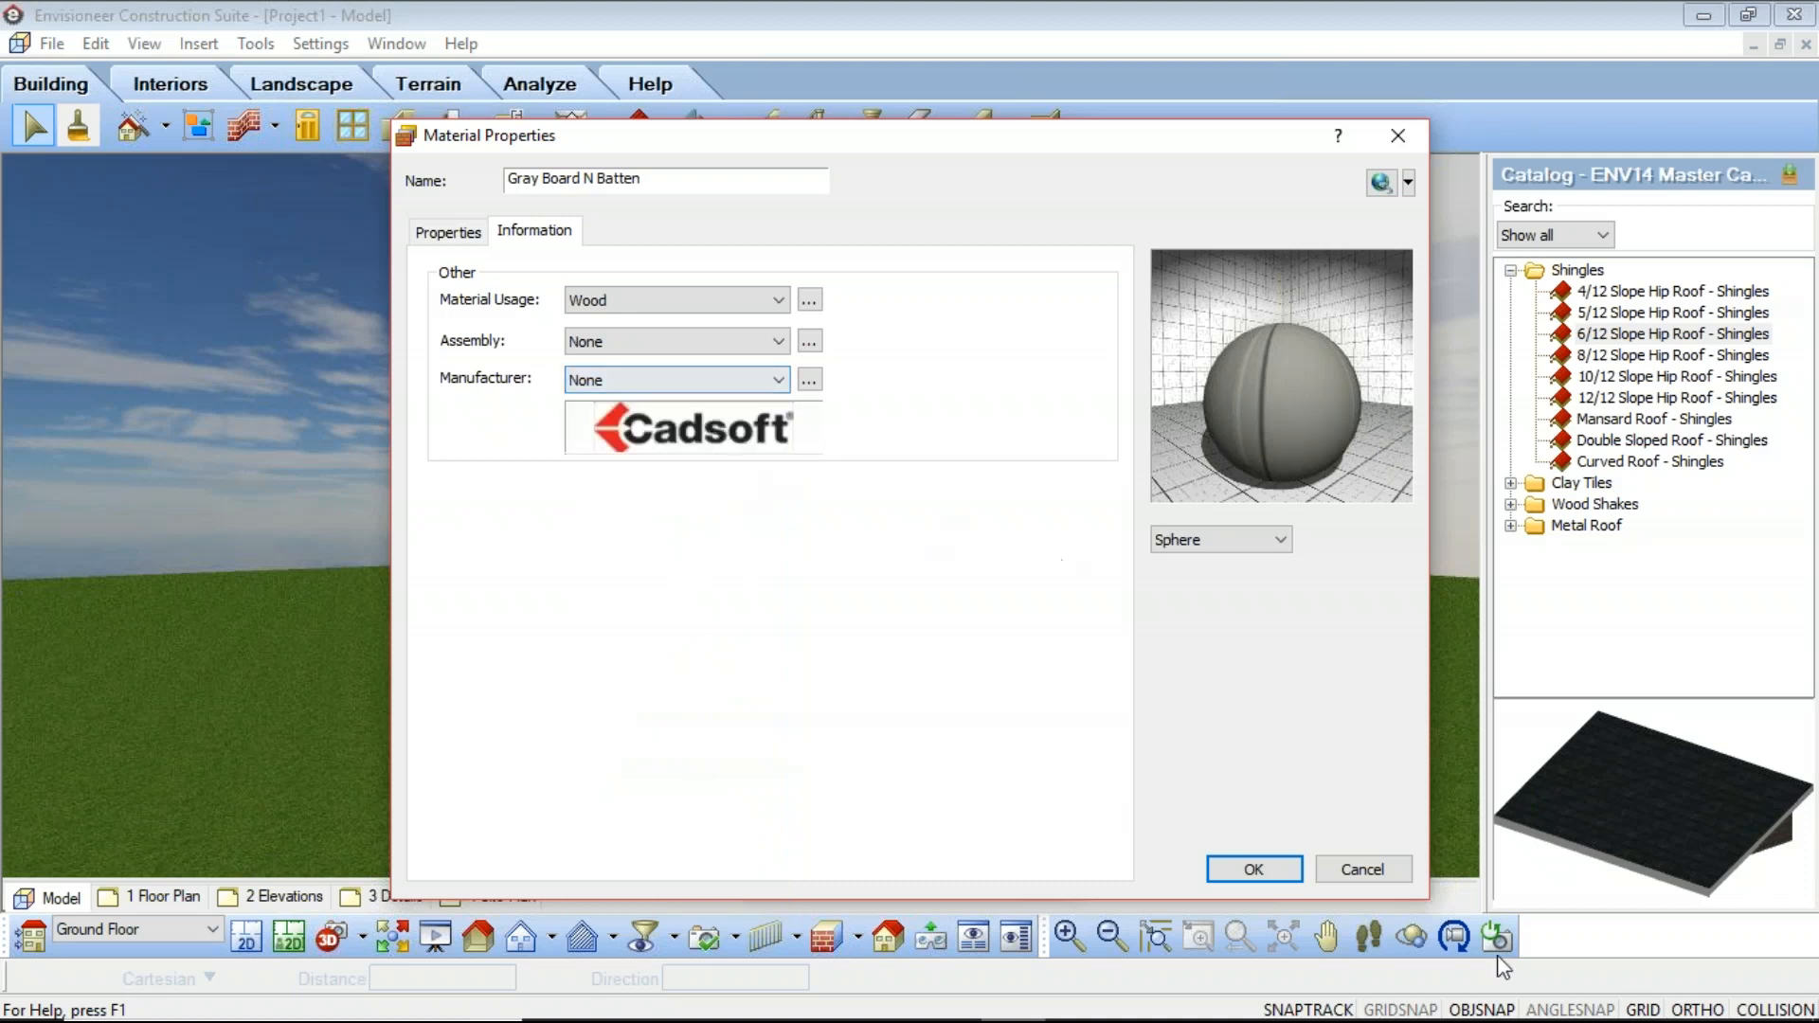
left_click(1249, 869)
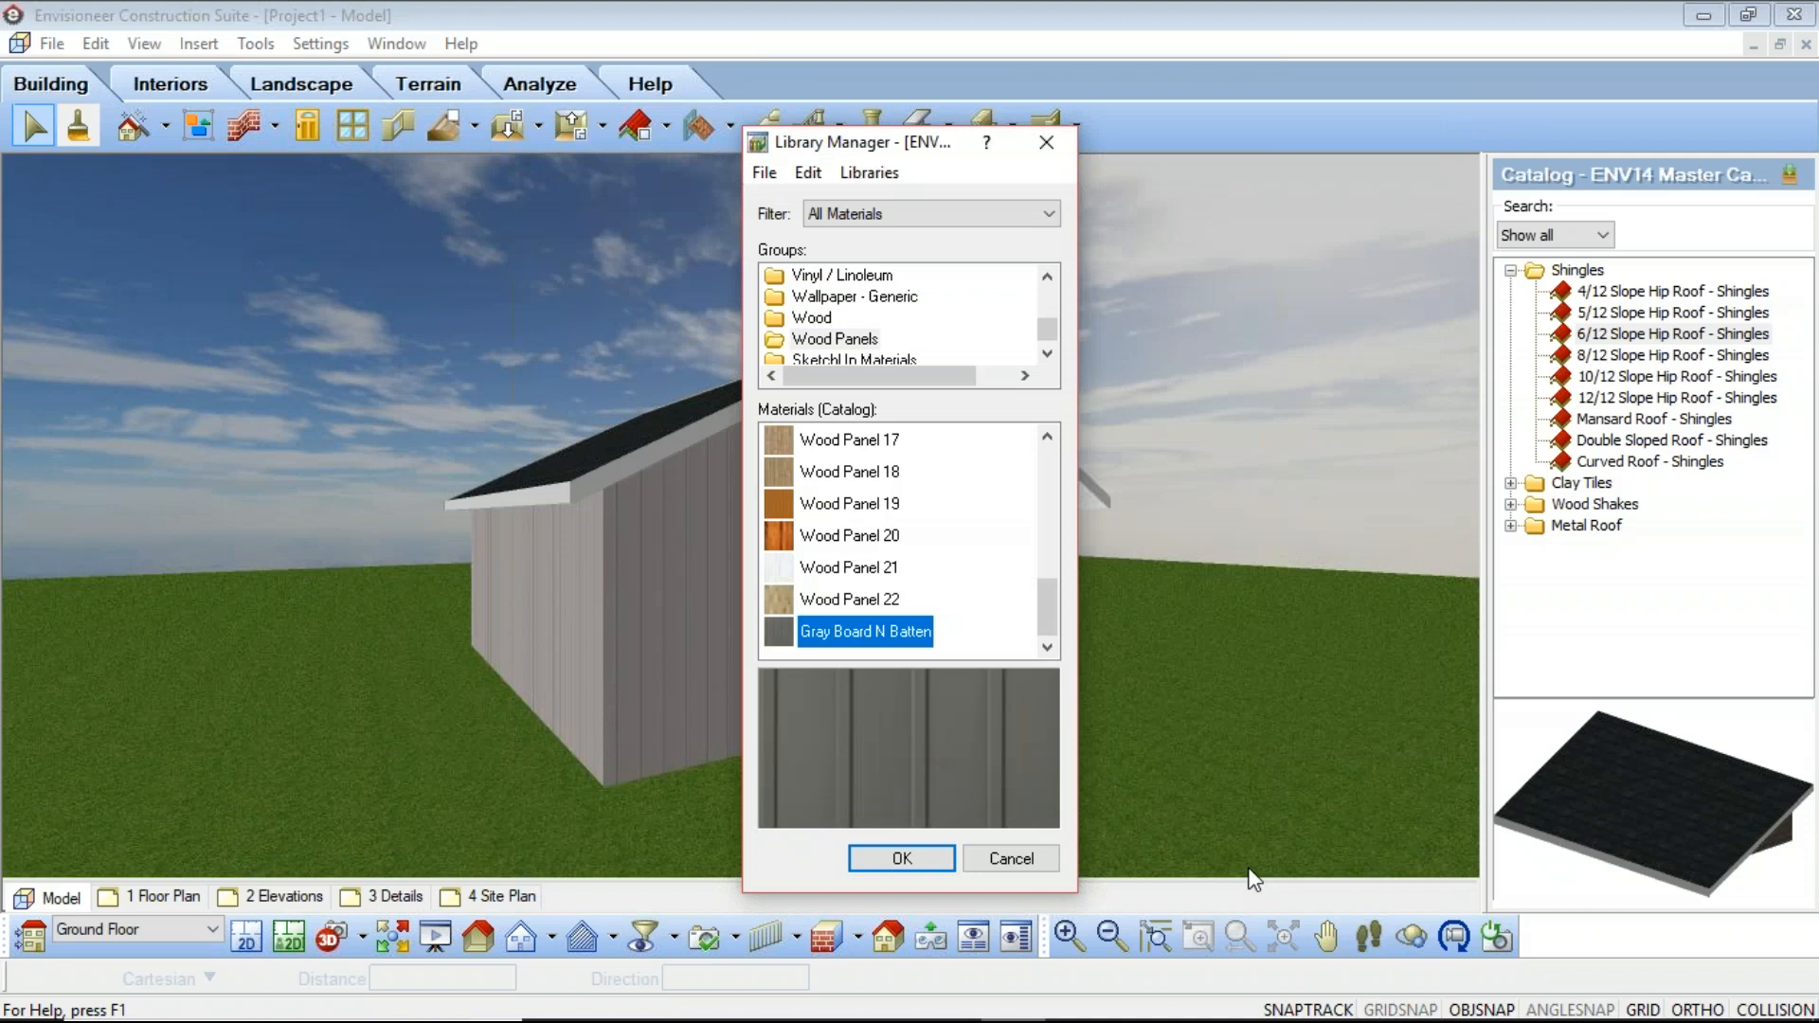
left_click(926, 864)
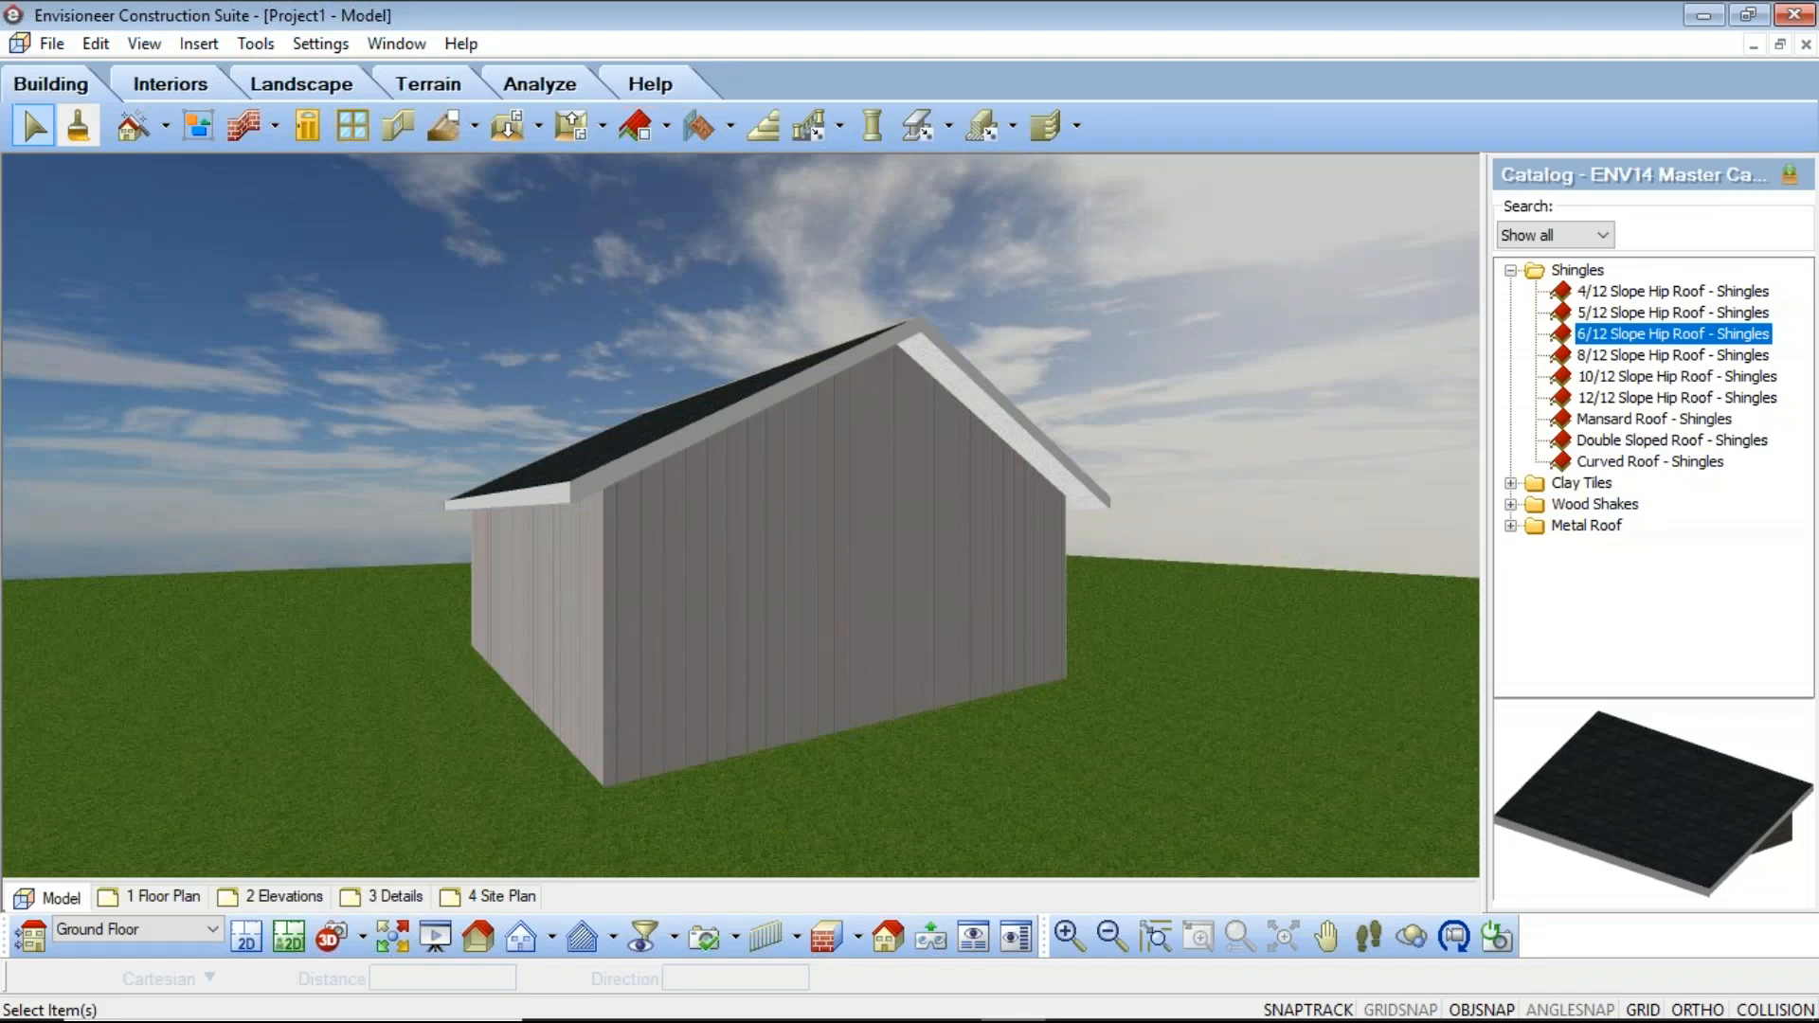
Step: Apply the Gray Board N Batten material from the Wood Panels group to the building's walls with the Materials tool
left_click(79, 126)
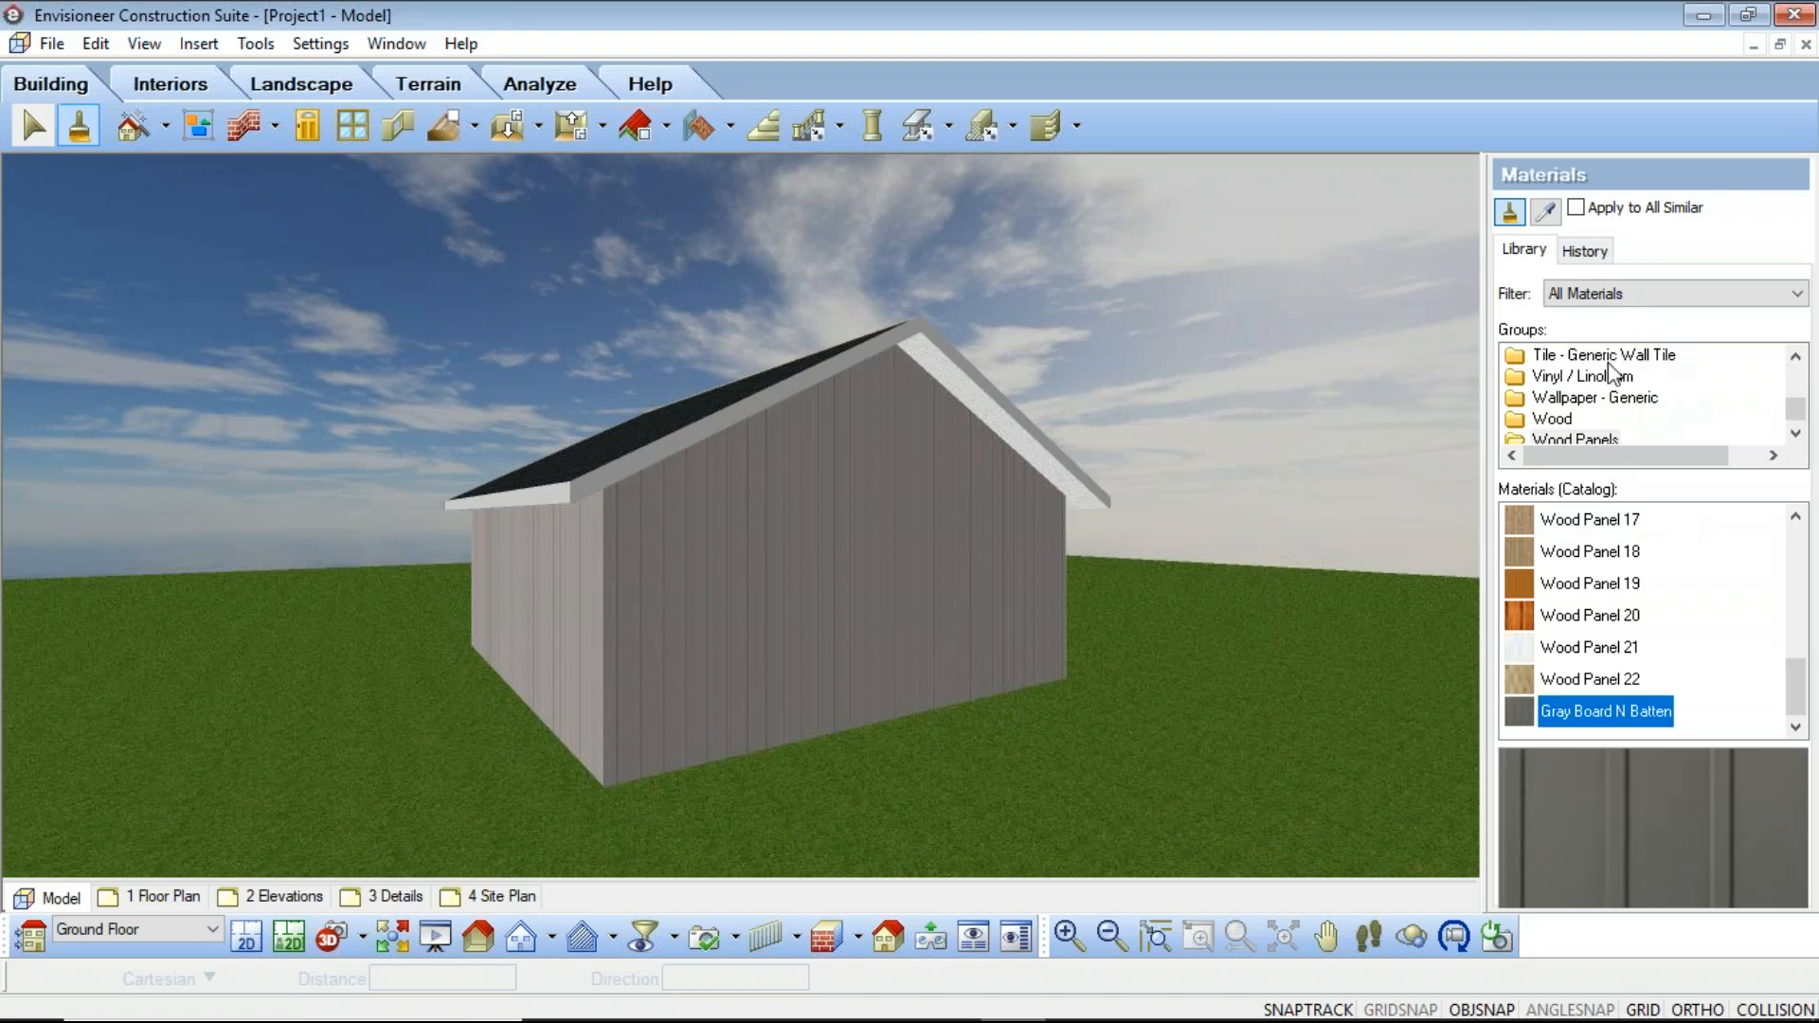
left_click(1599, 440)
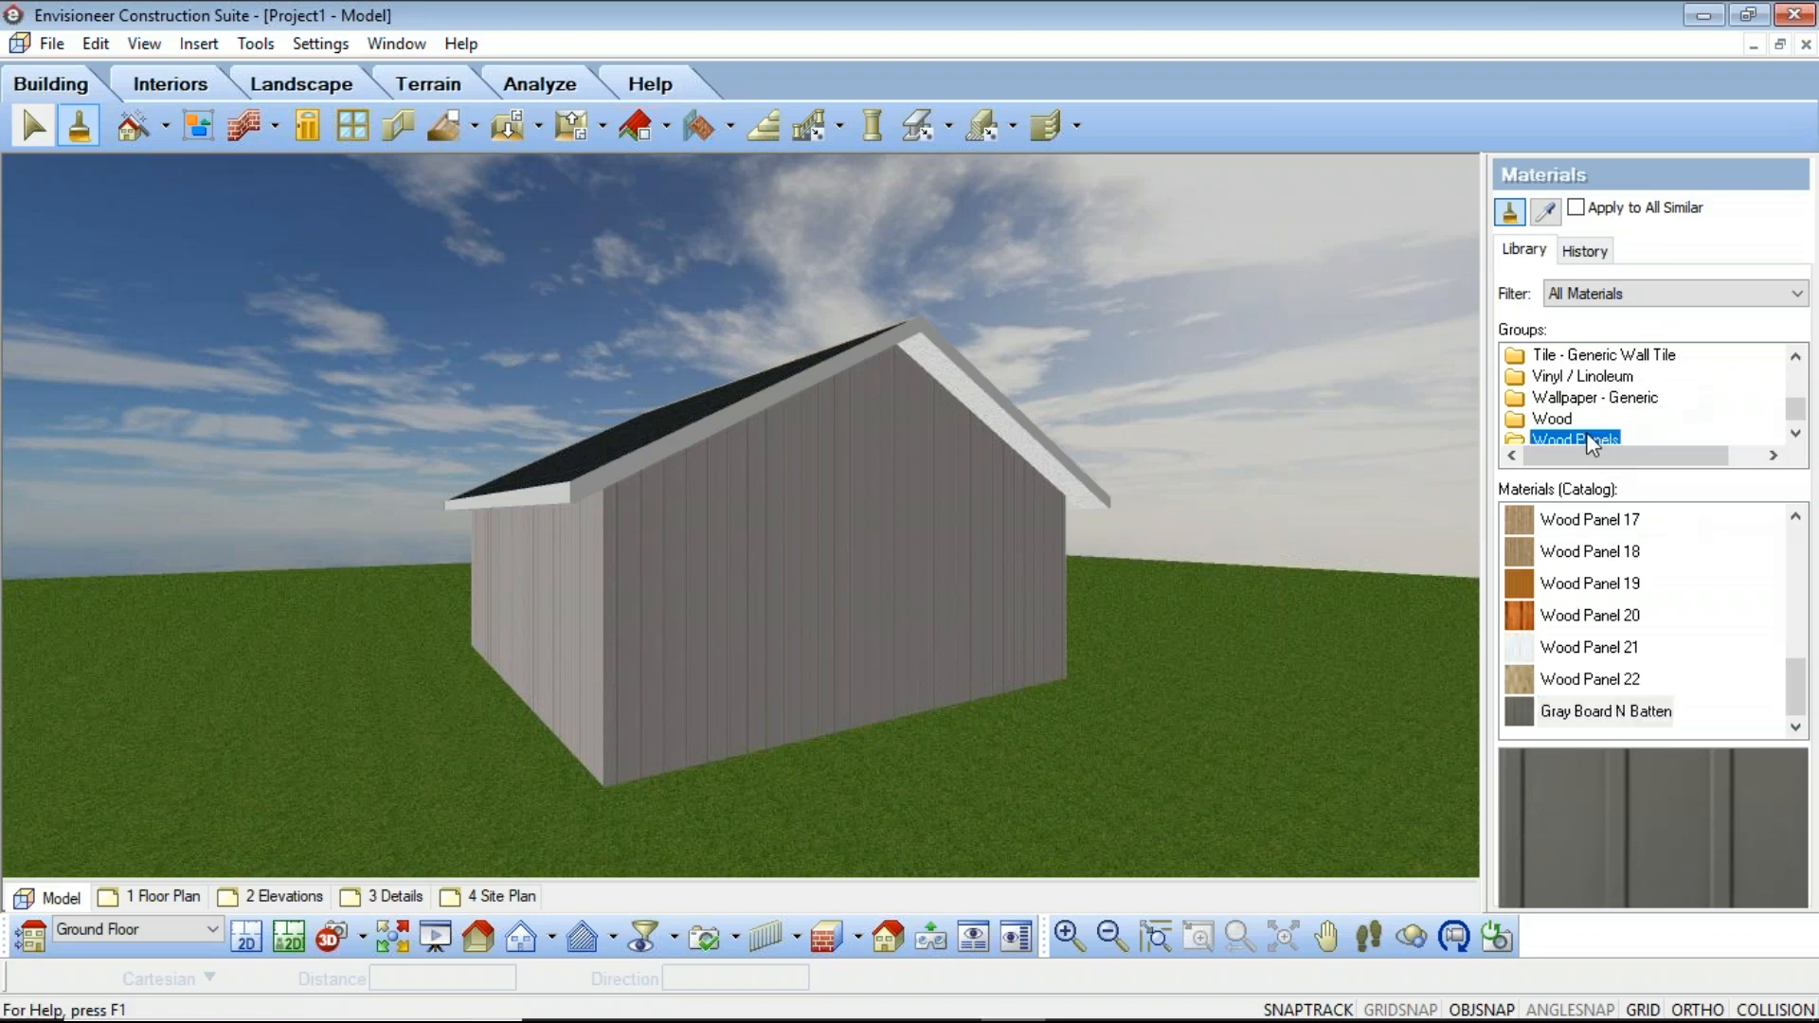
left_click(1583, 720)
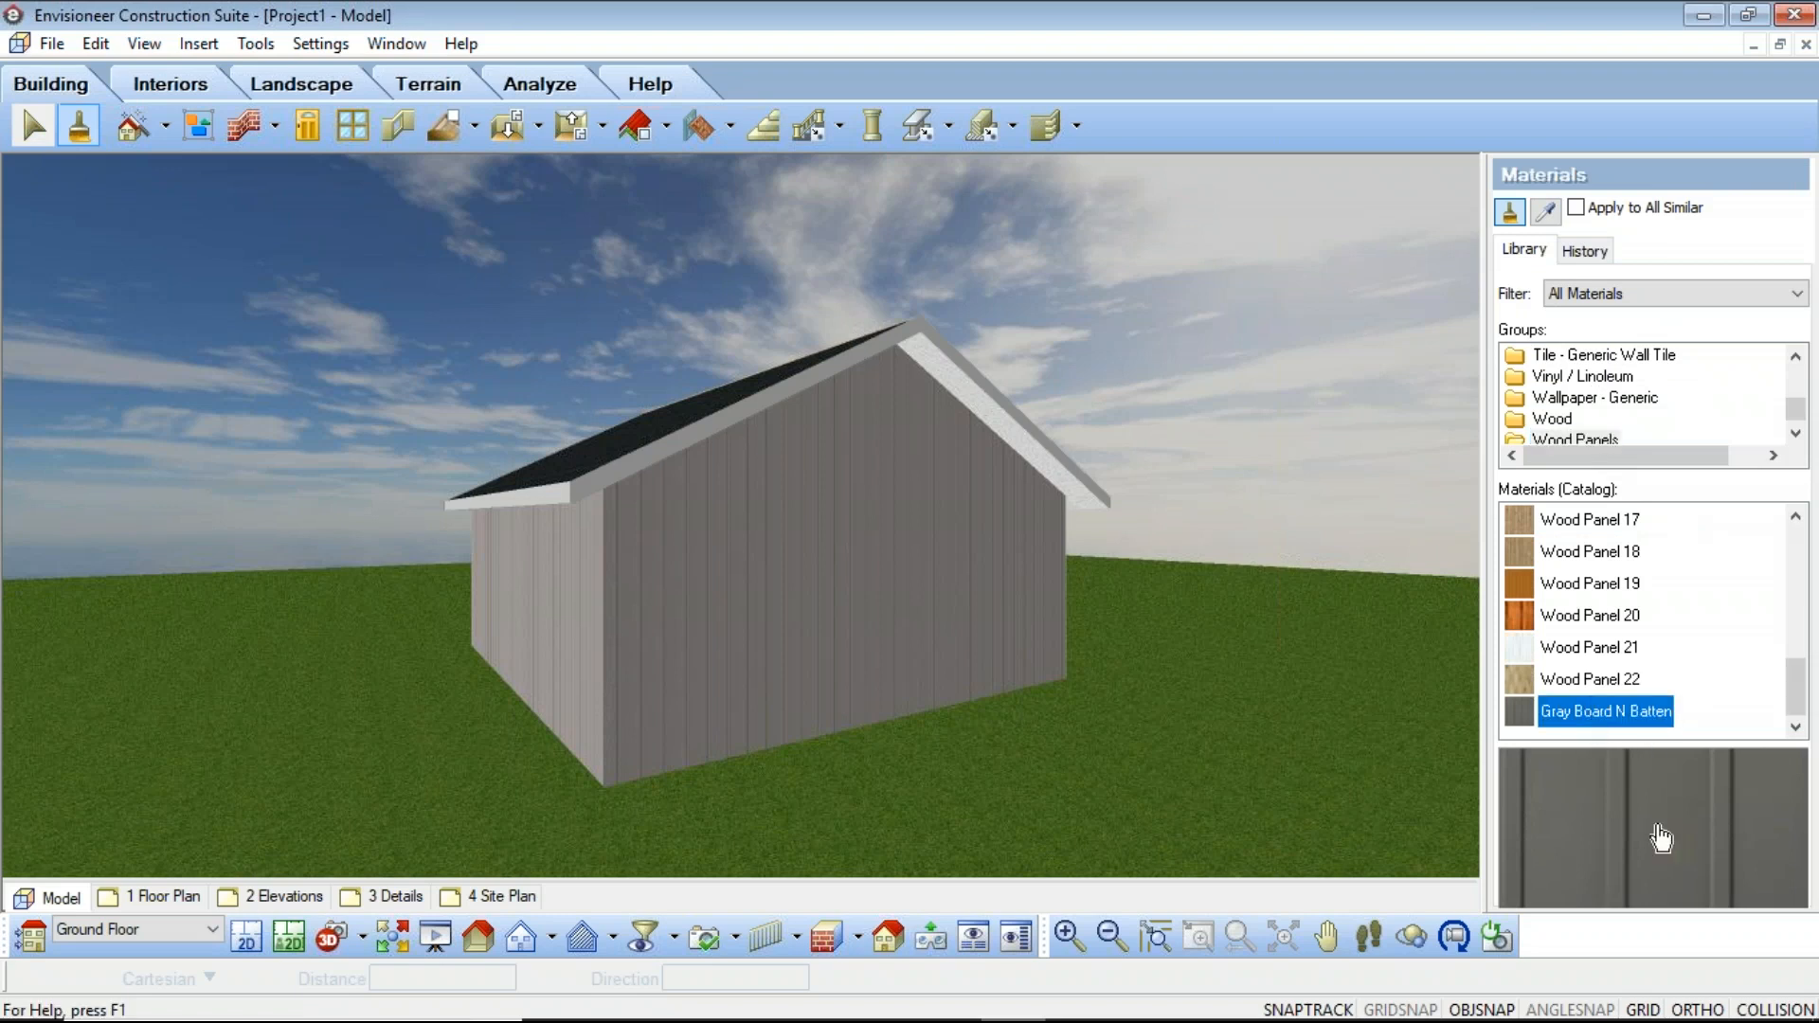
left_click(818, 601)
left_click(611, 758)
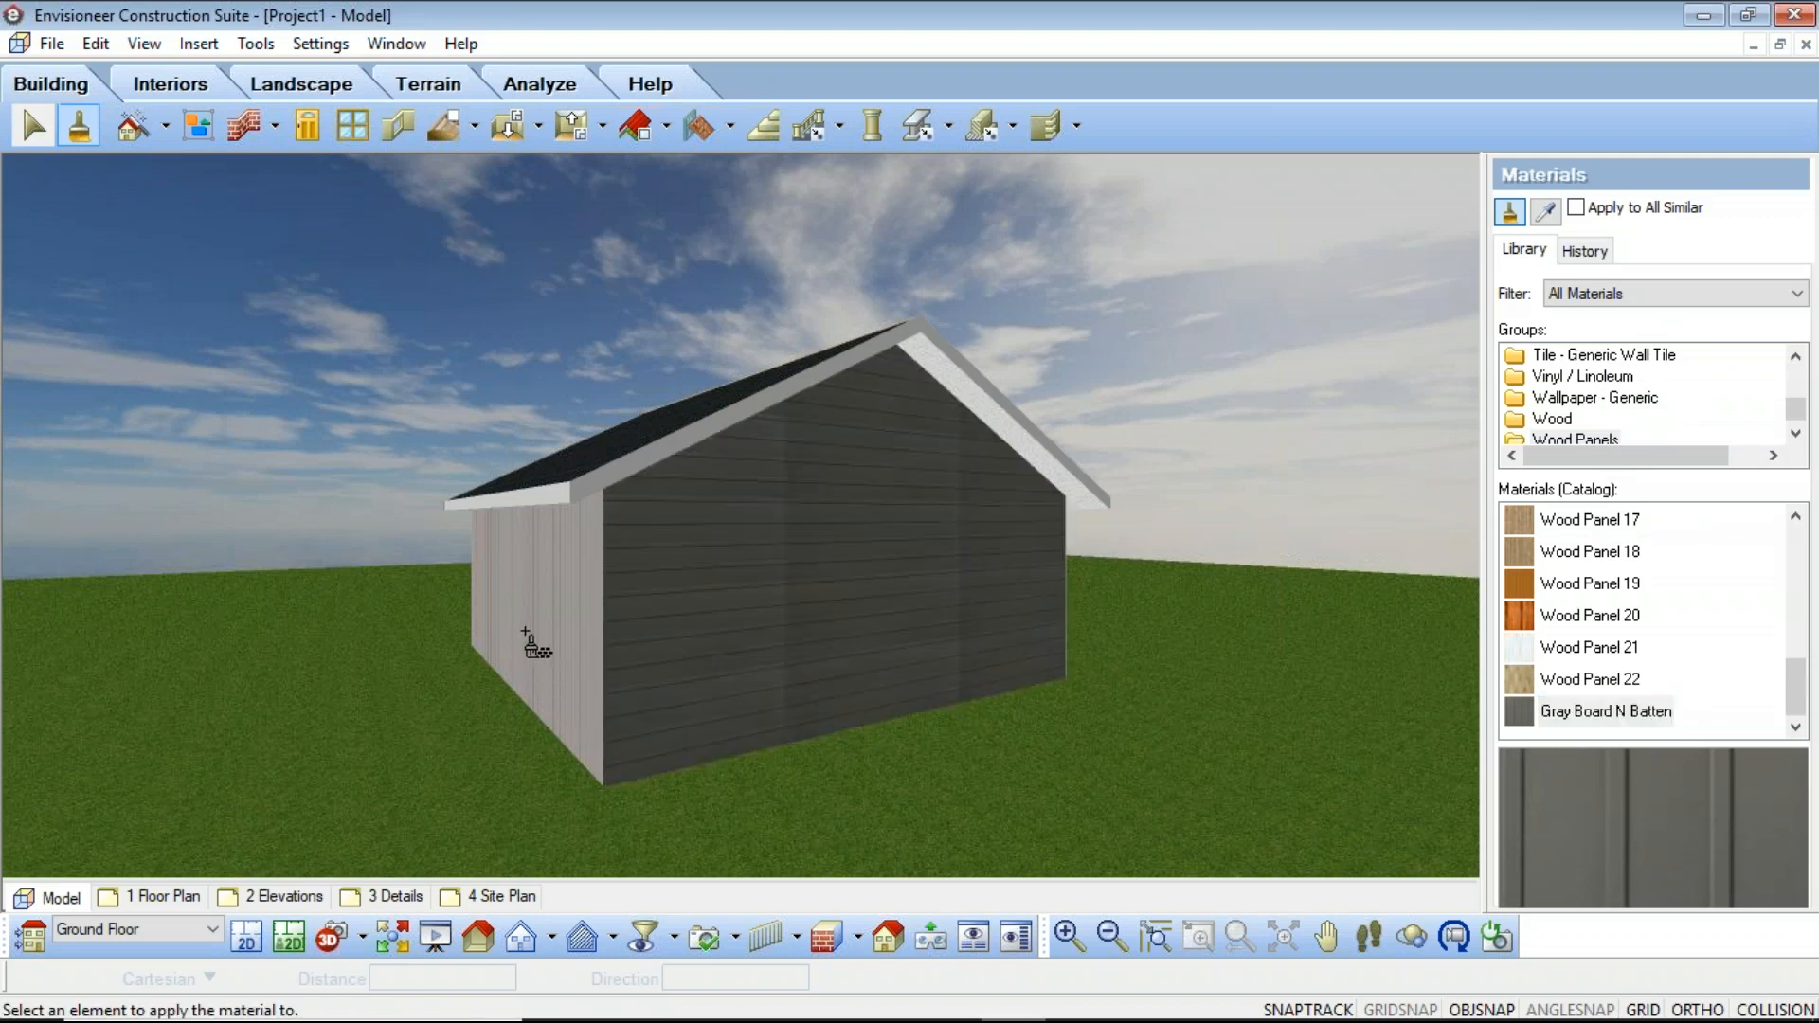
left_click(533, 620)
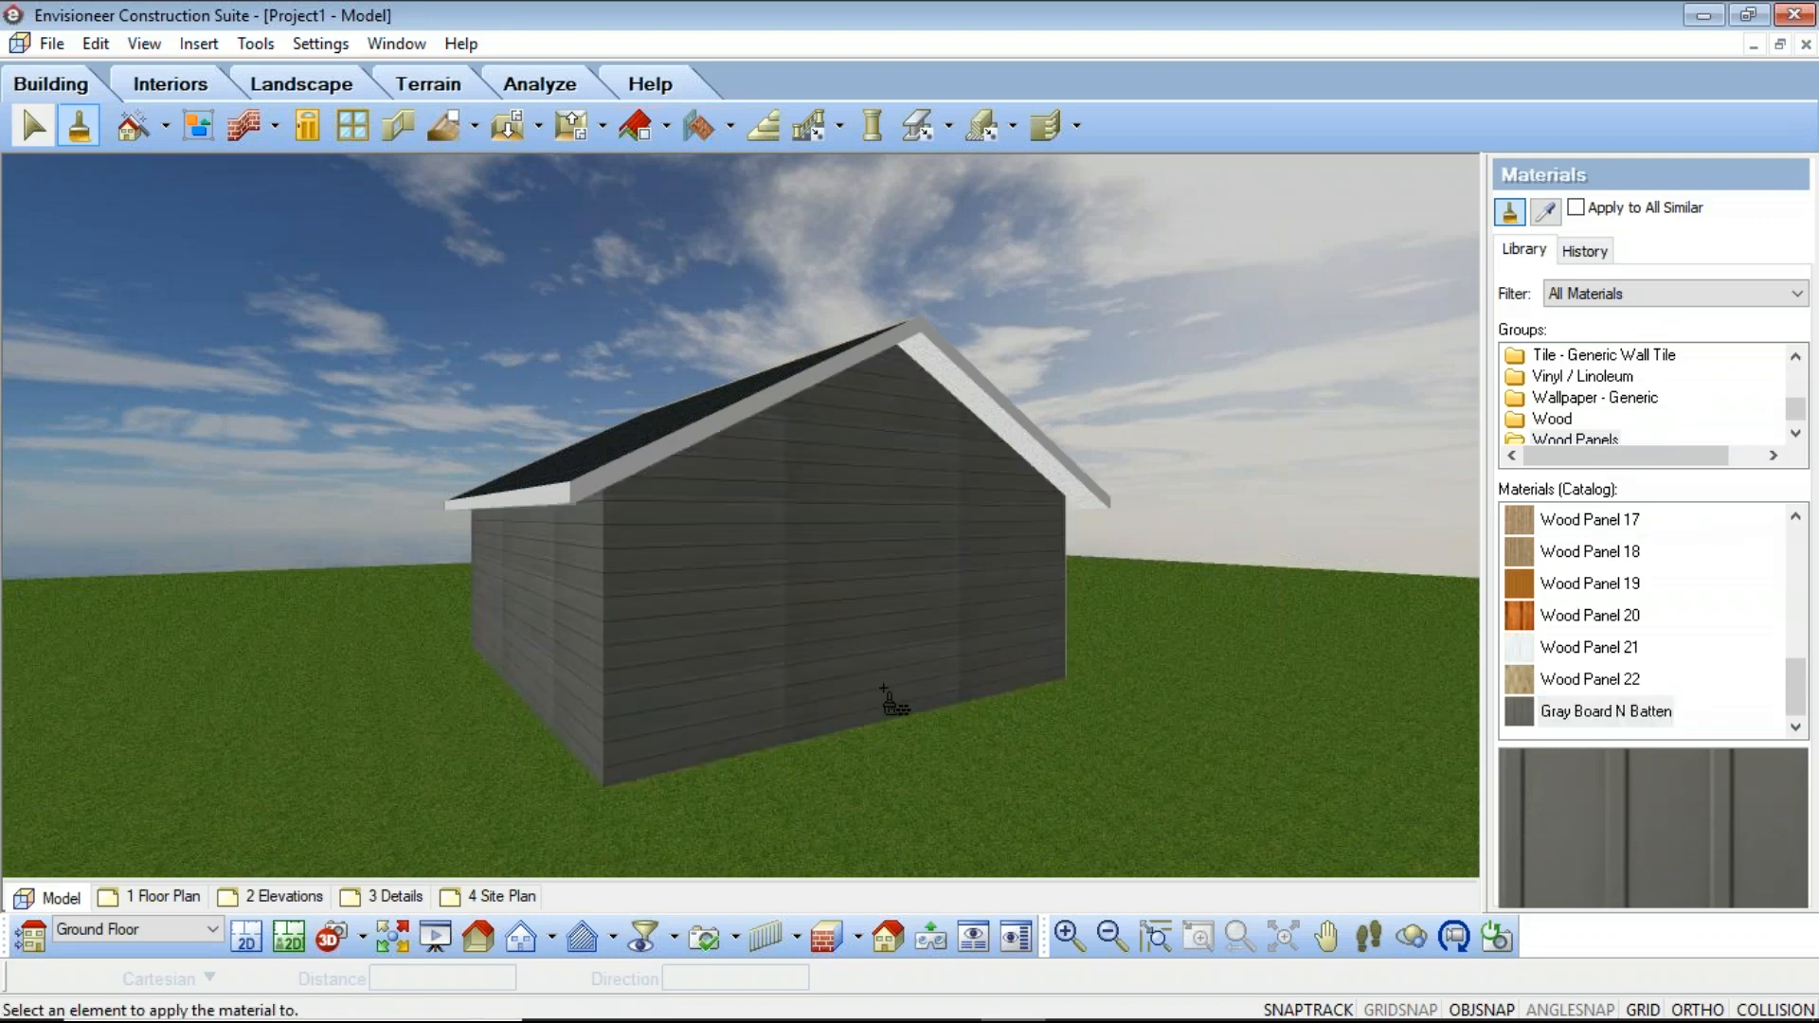
right_click(682, 621)
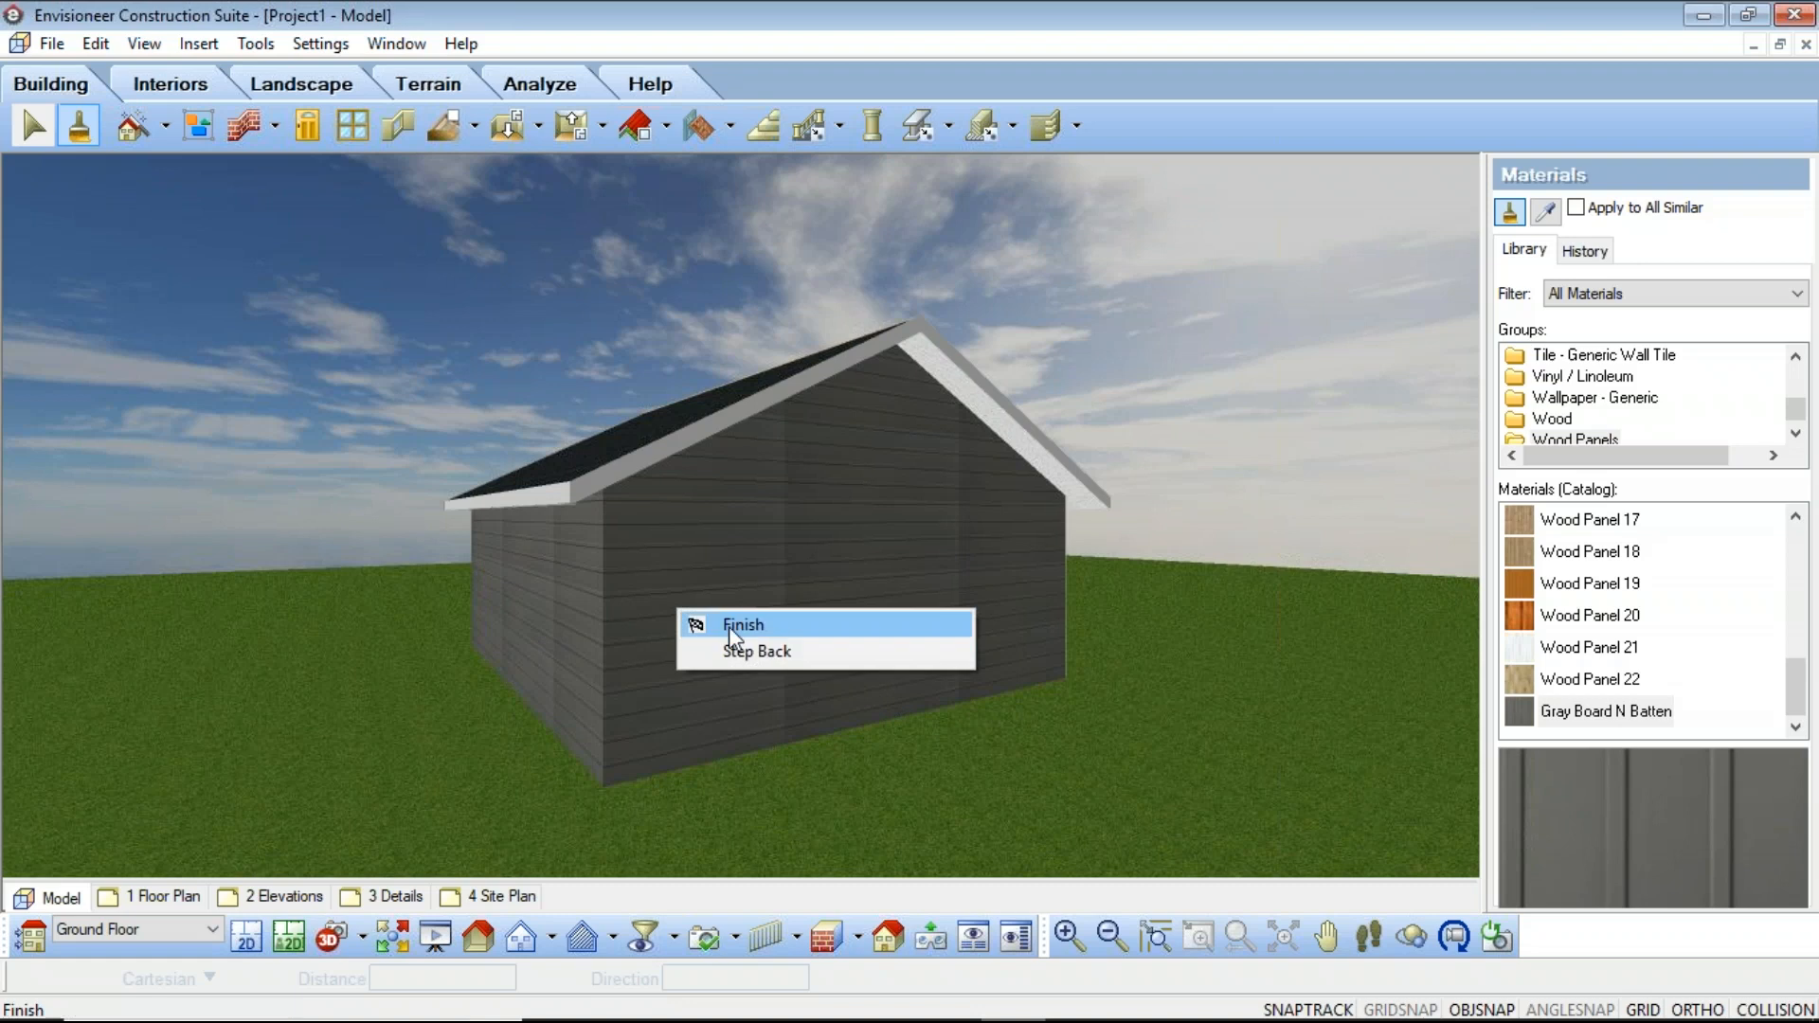
left_click(730, 625)
Step: For all similar walls, set the exterior surface texture mapping to Box and remove the texture rotation
right_click(730, 627)
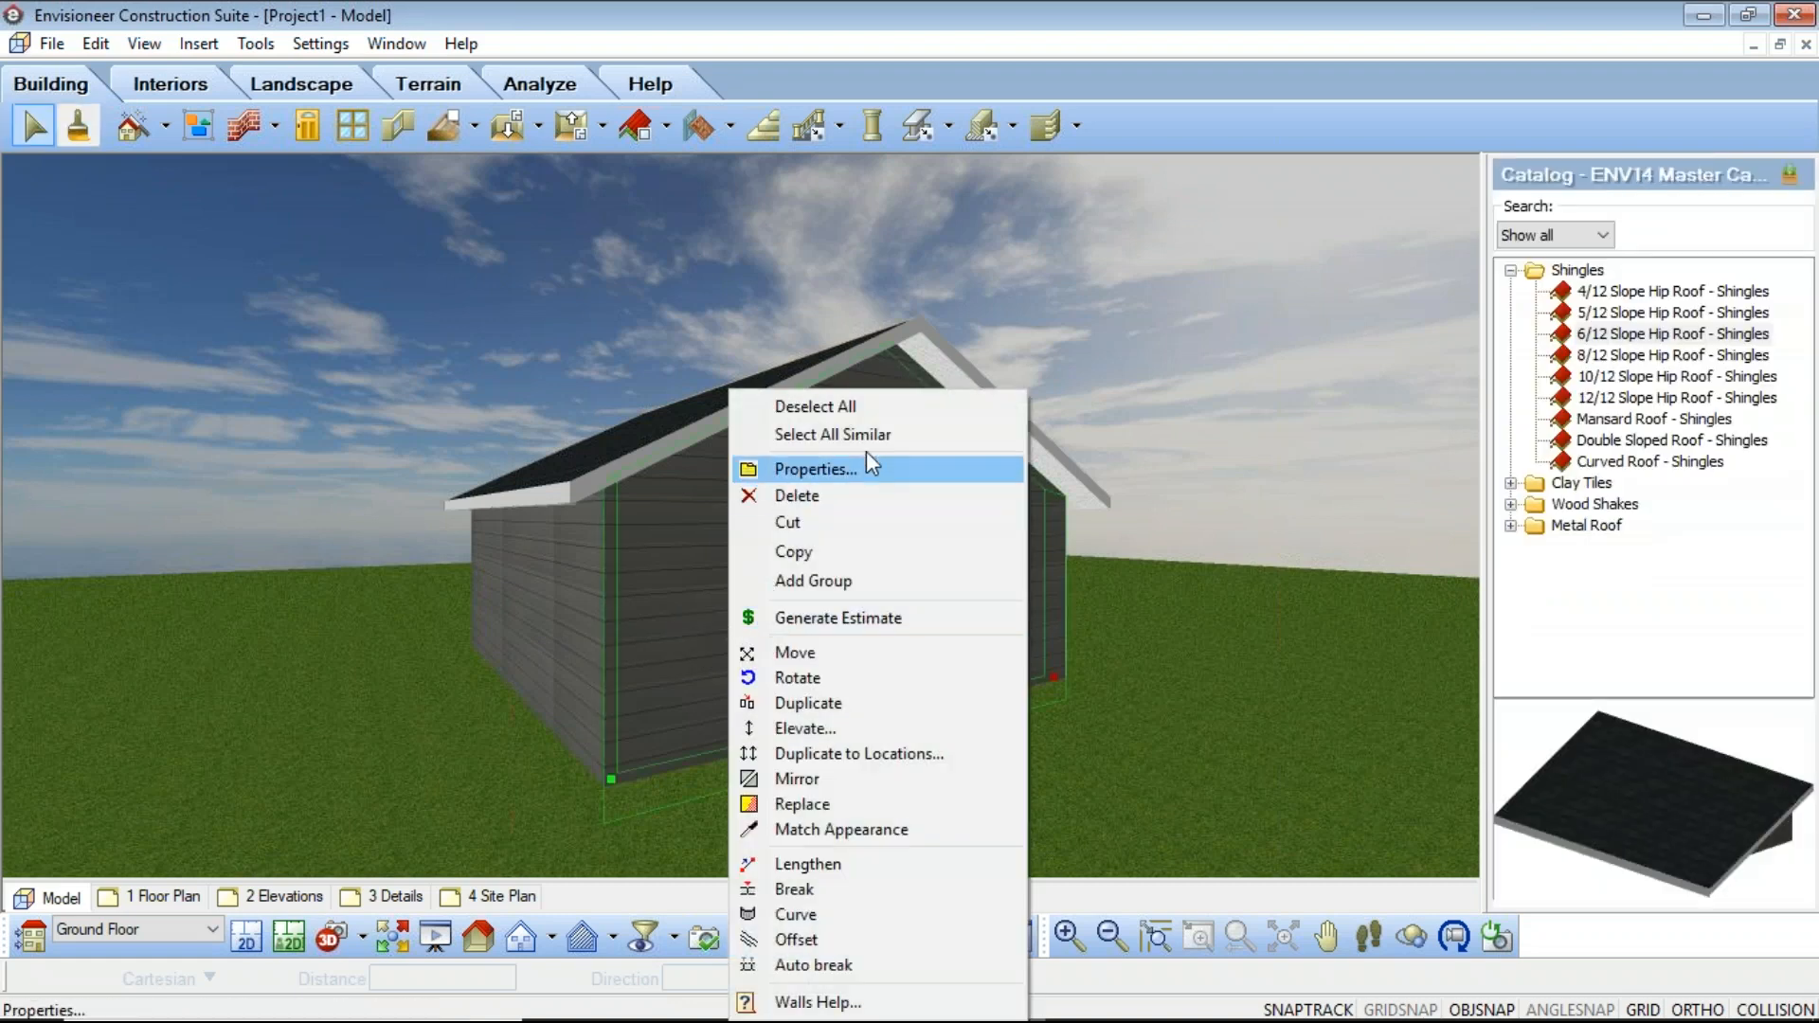
left_click(881, 435)
right_click(700, 595)
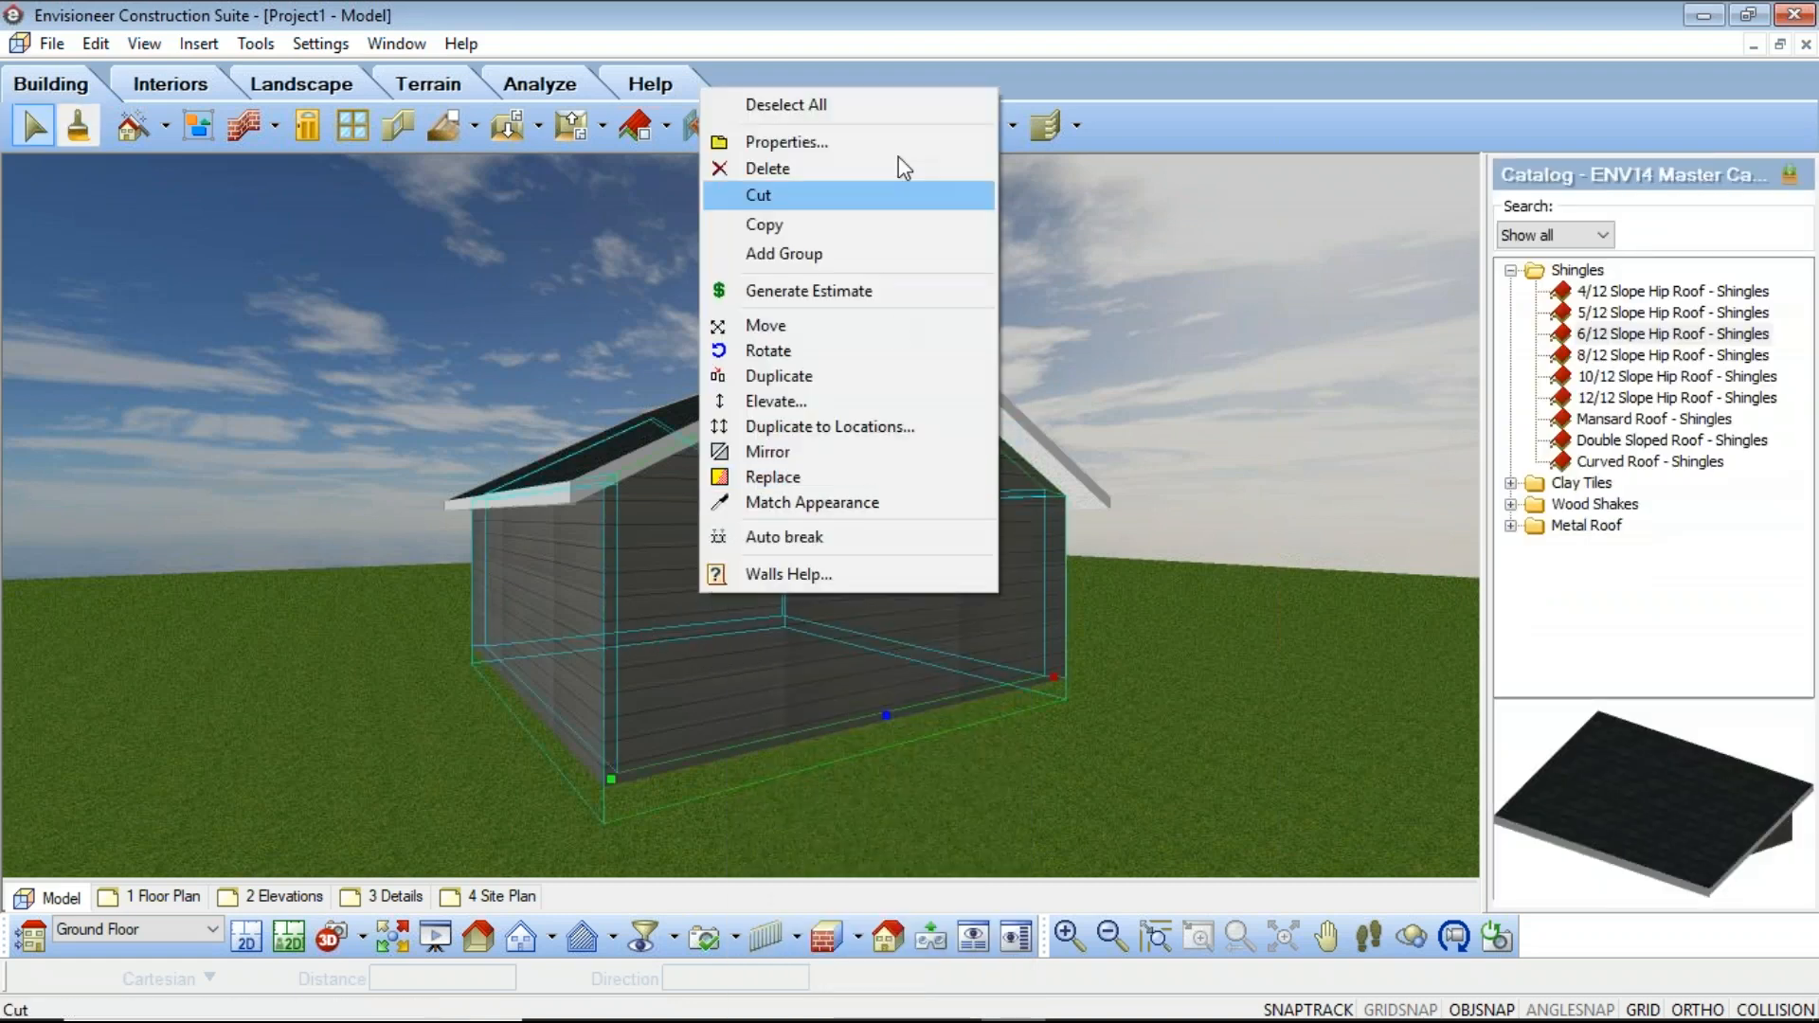
left_click(852, 142)
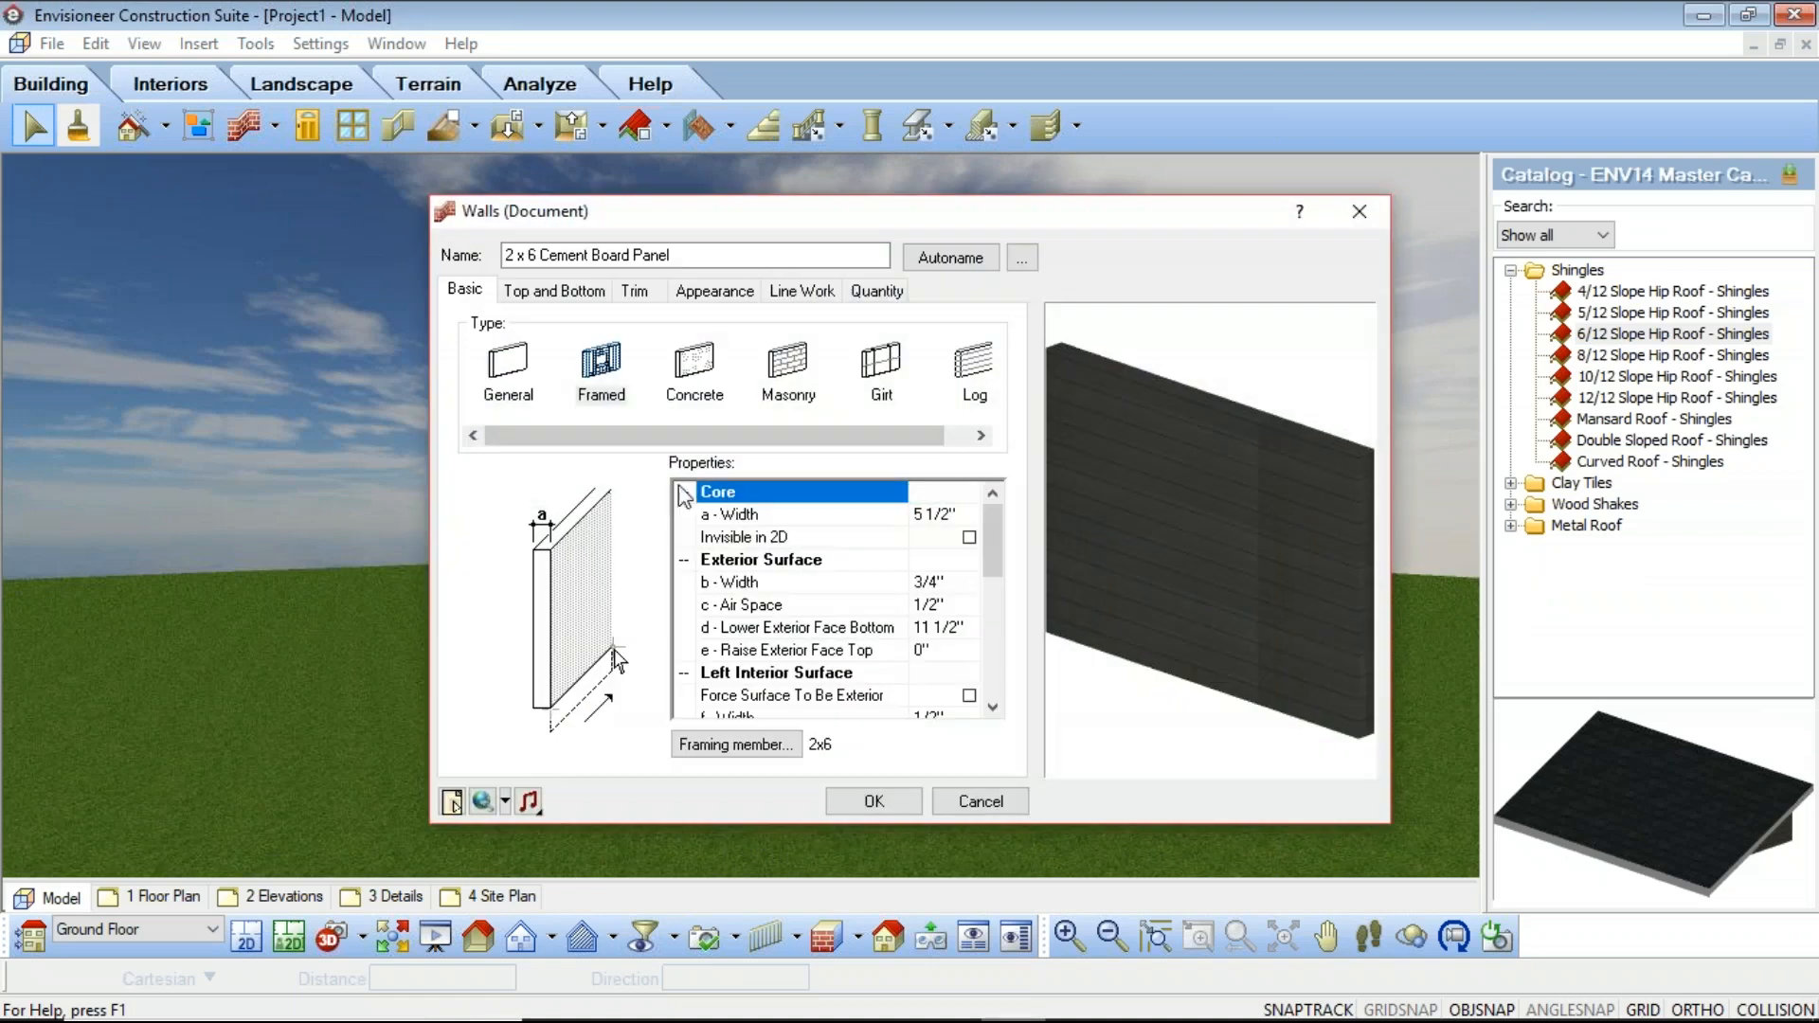
left_click(737, 293)
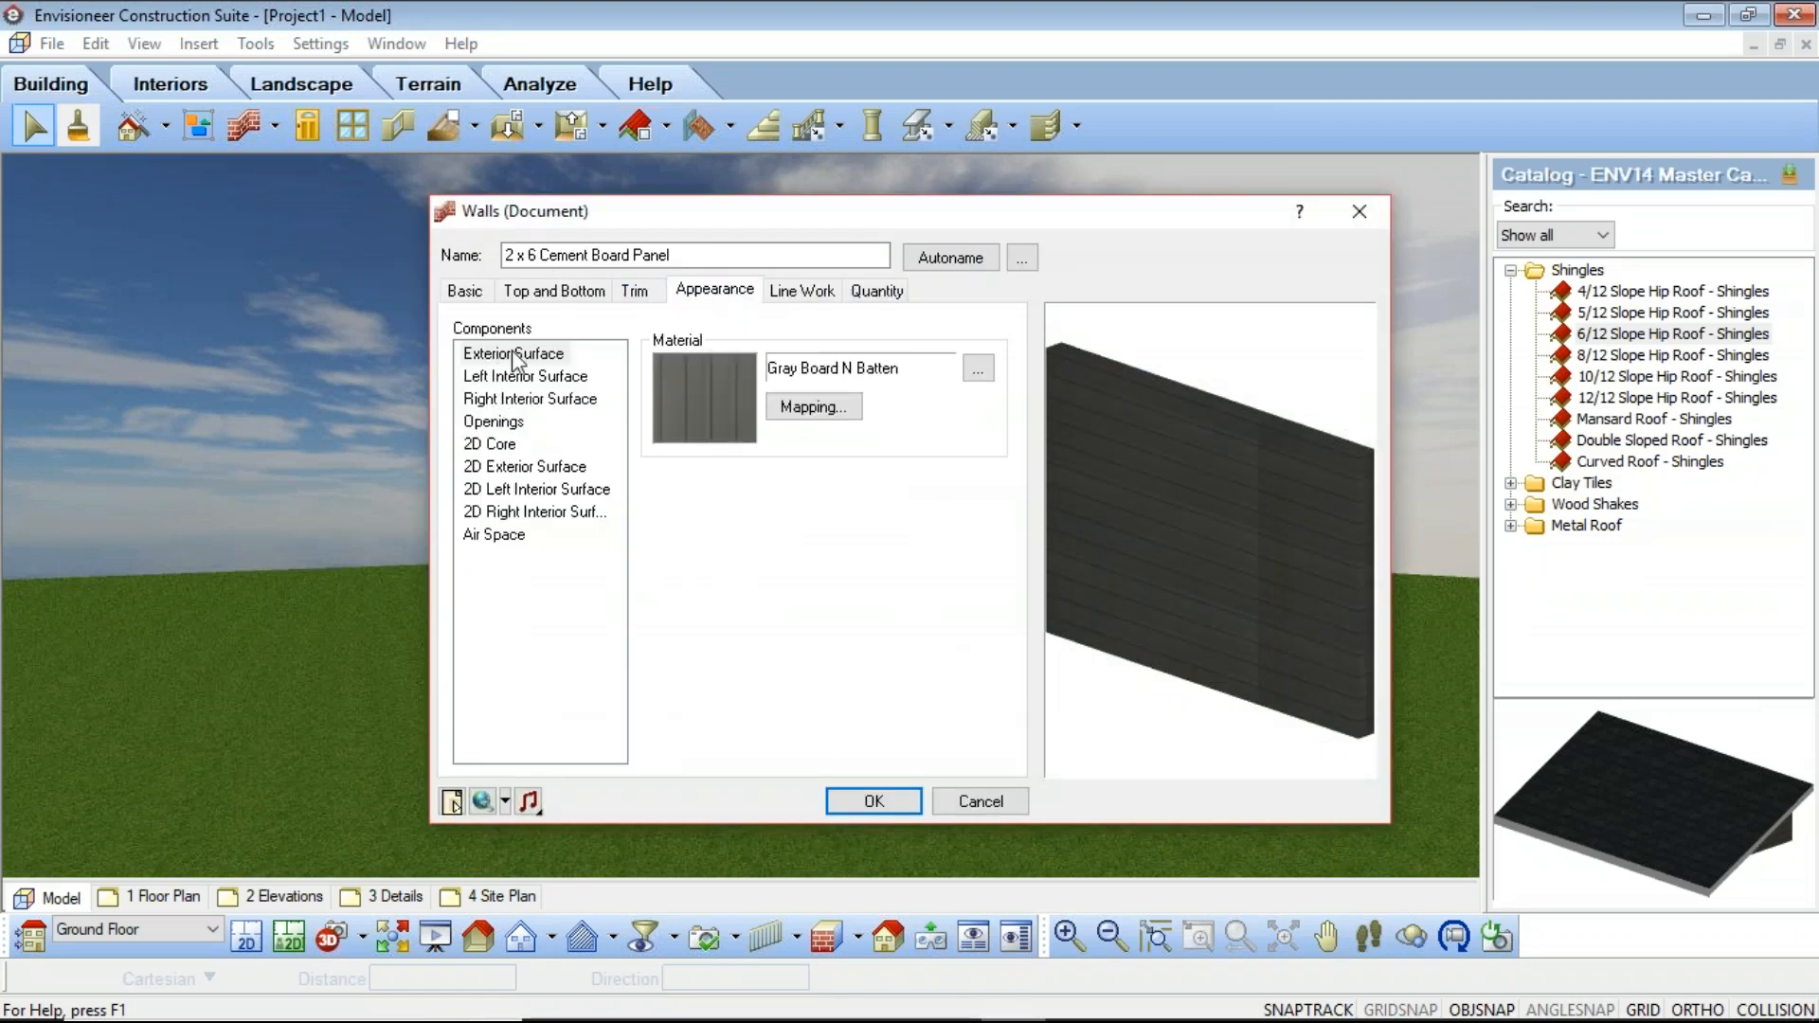
left_click(814, 406)
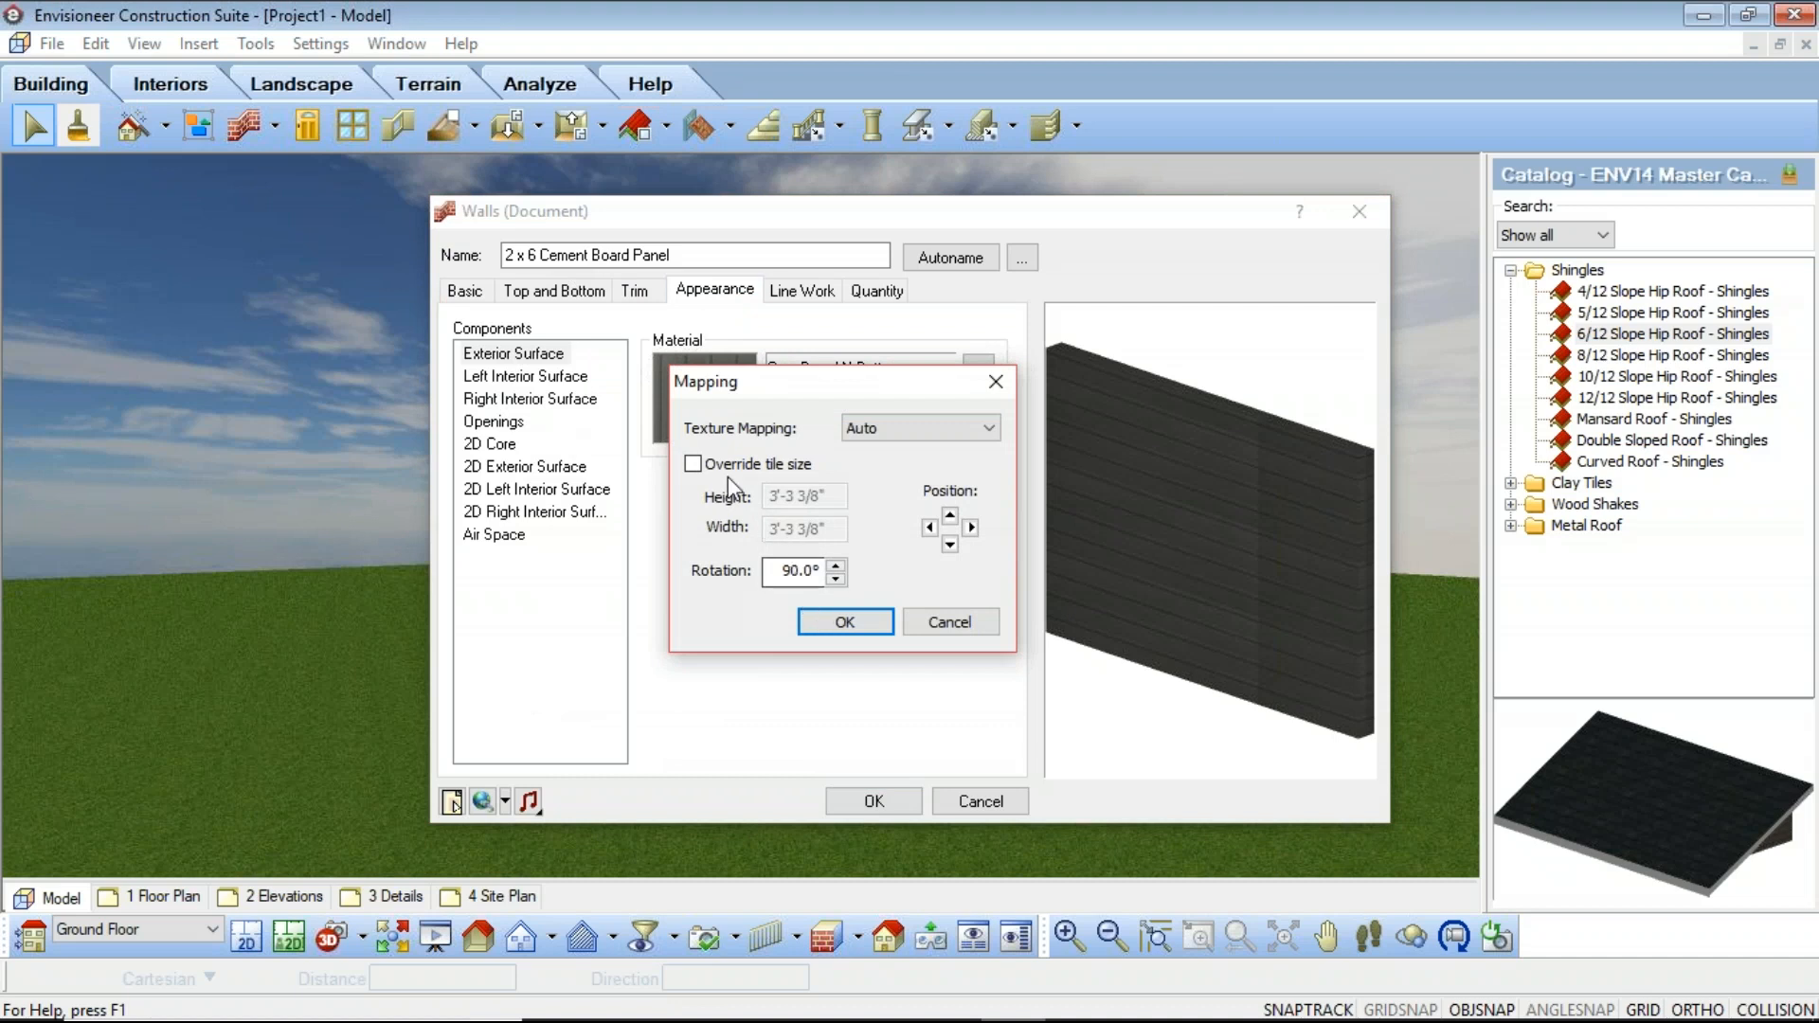
left_click(990, 429)
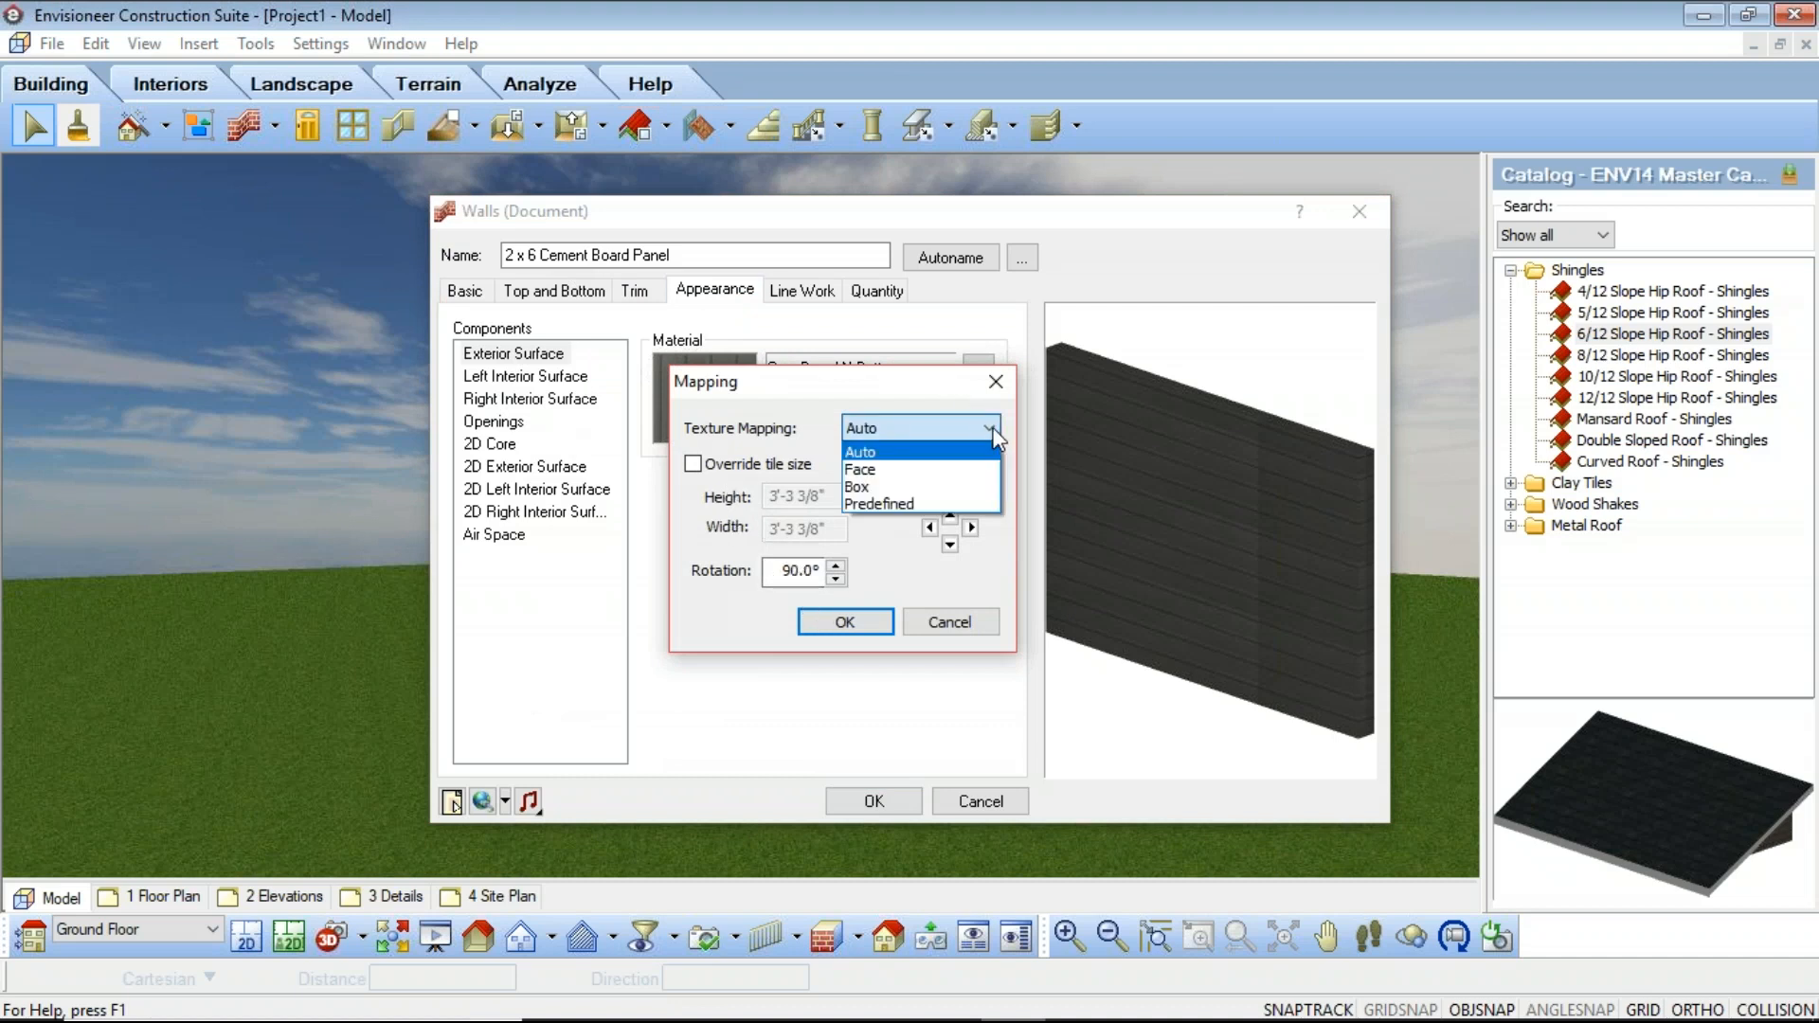
left_click(879, 479)
left_click(796, 574)
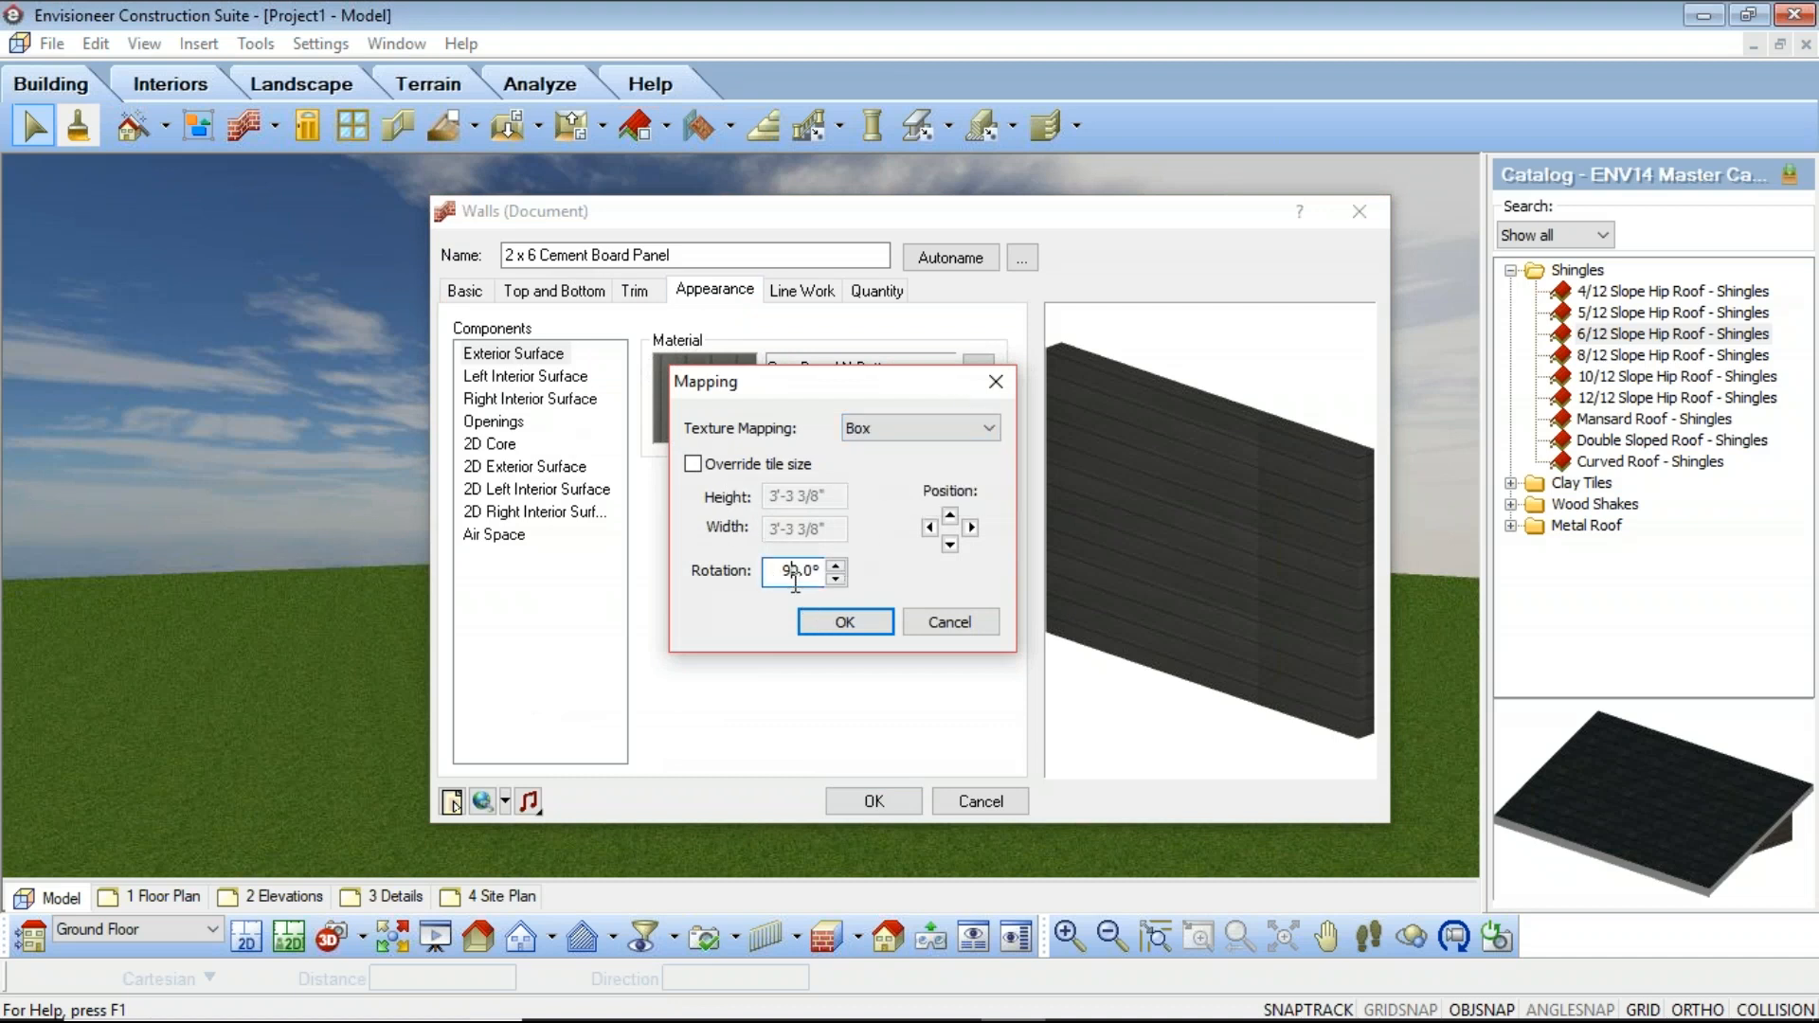
key("BackSpace")
left_click(853, 623)
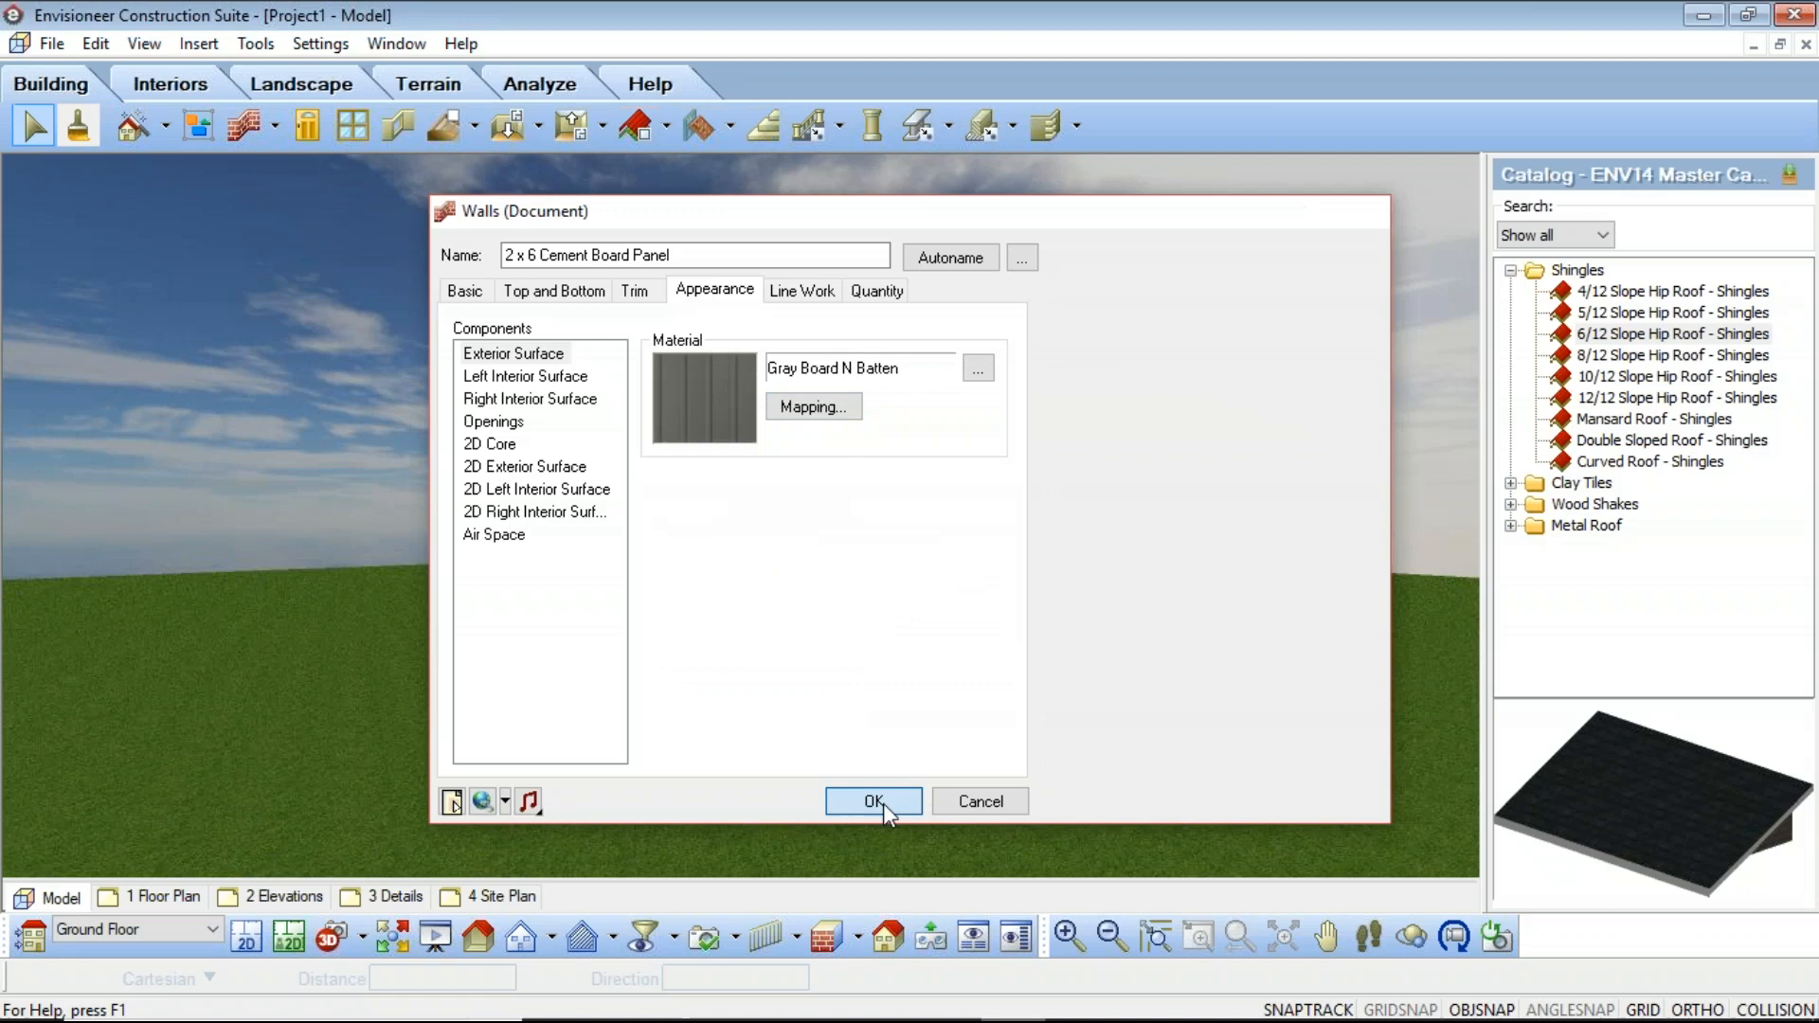
left_click(883, 803)
left_click(1214, 370)
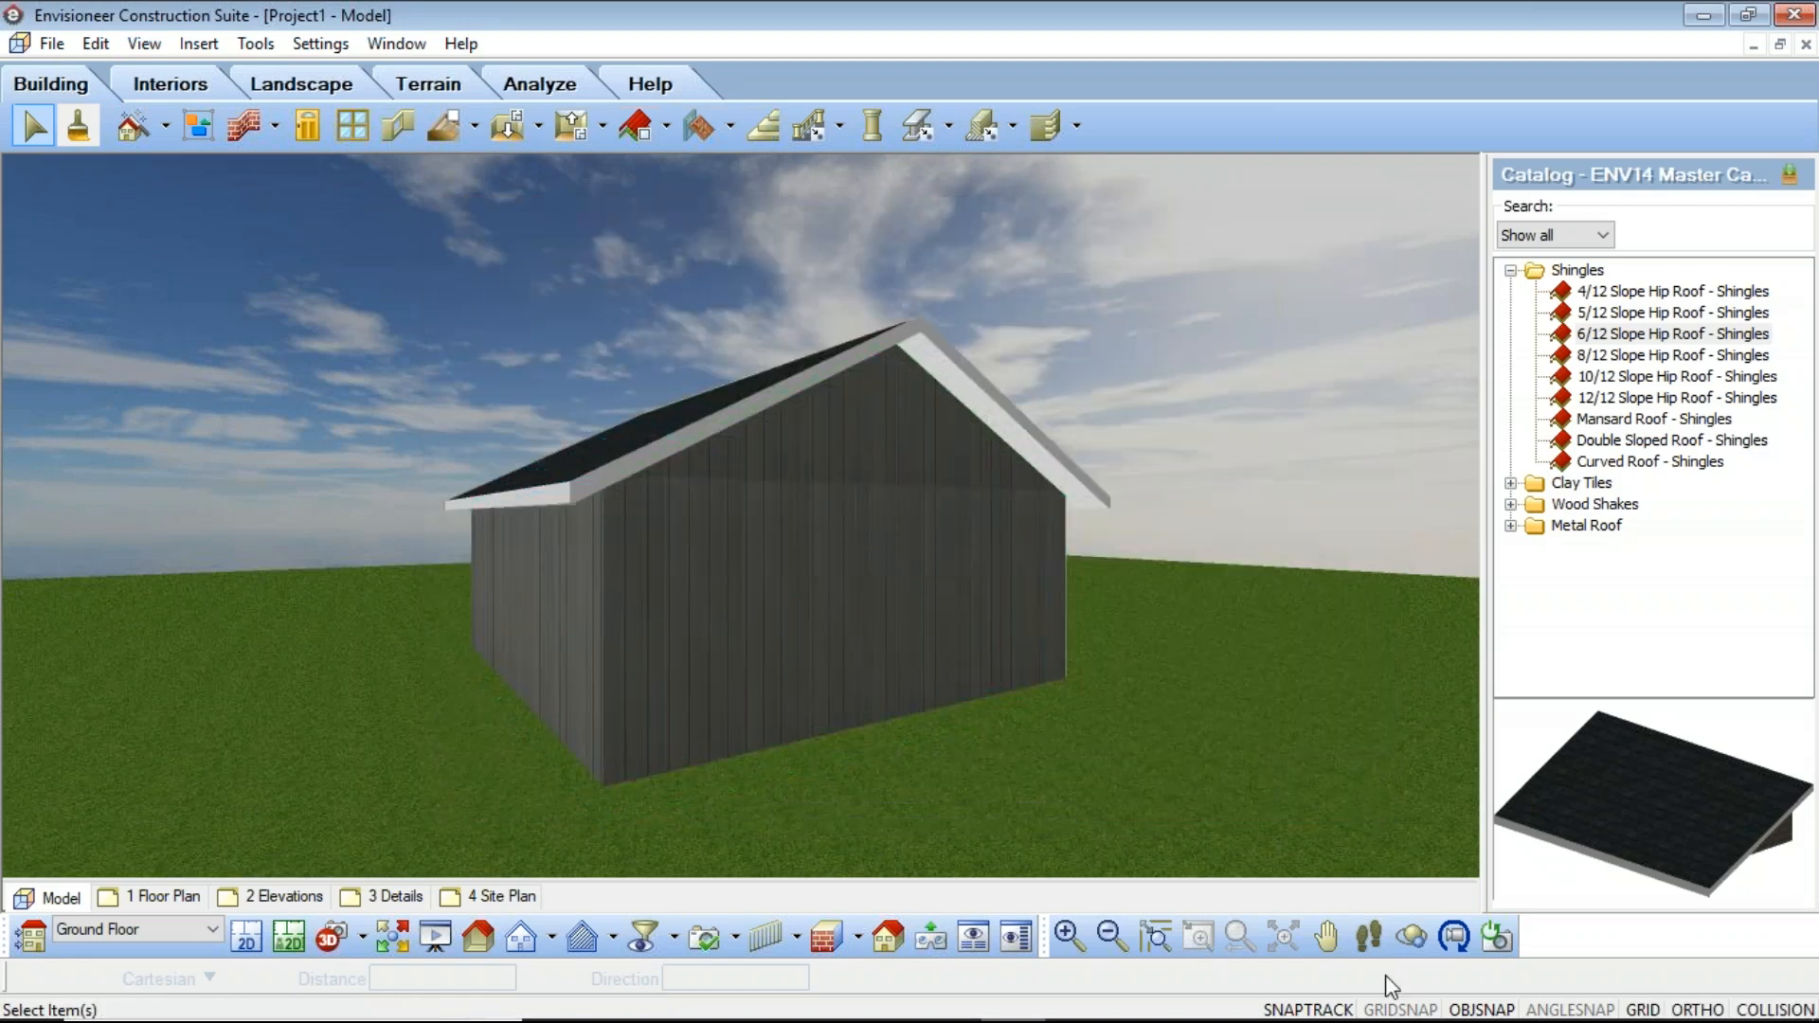
Step: Override the gable wall's exterior surface texture tile size, setting height to 15' and width to 30
left_click(1327, 936)
left_click_drag(805, 677, 747, 581)
right_click(746, 581)
left_click(812, 596)
left_click(836, 593)
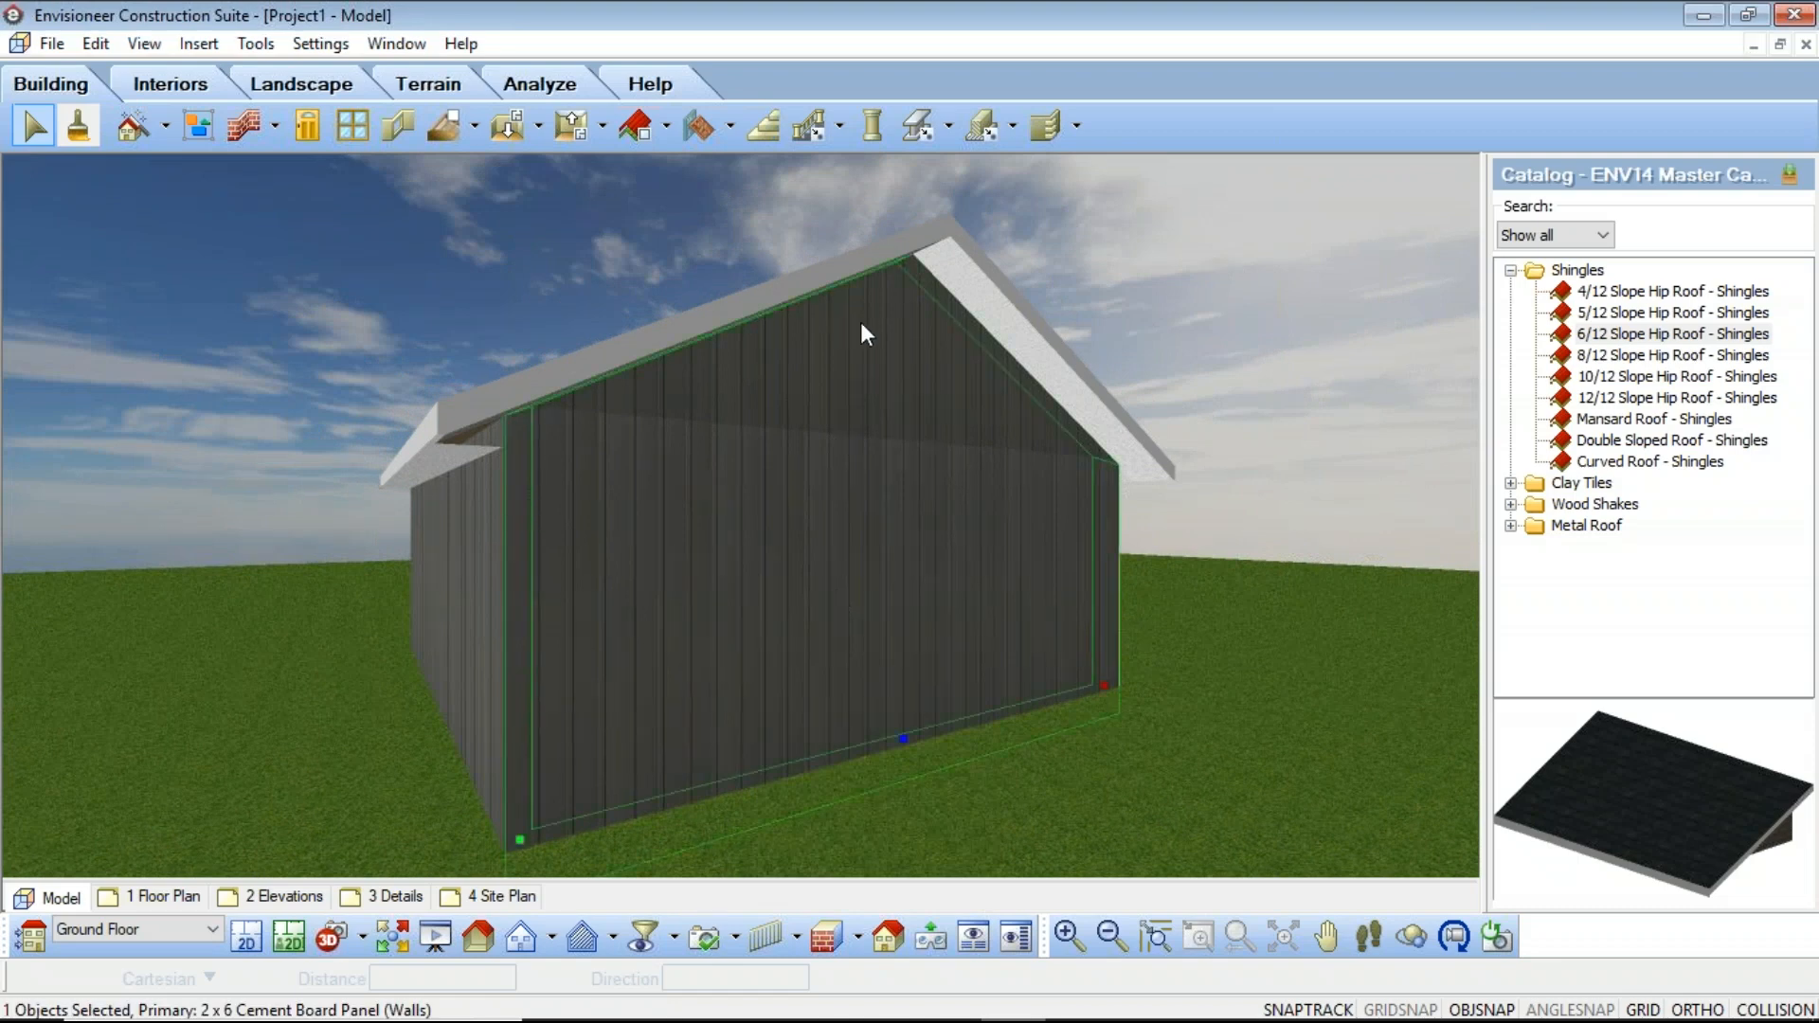
right_click(712, 606)
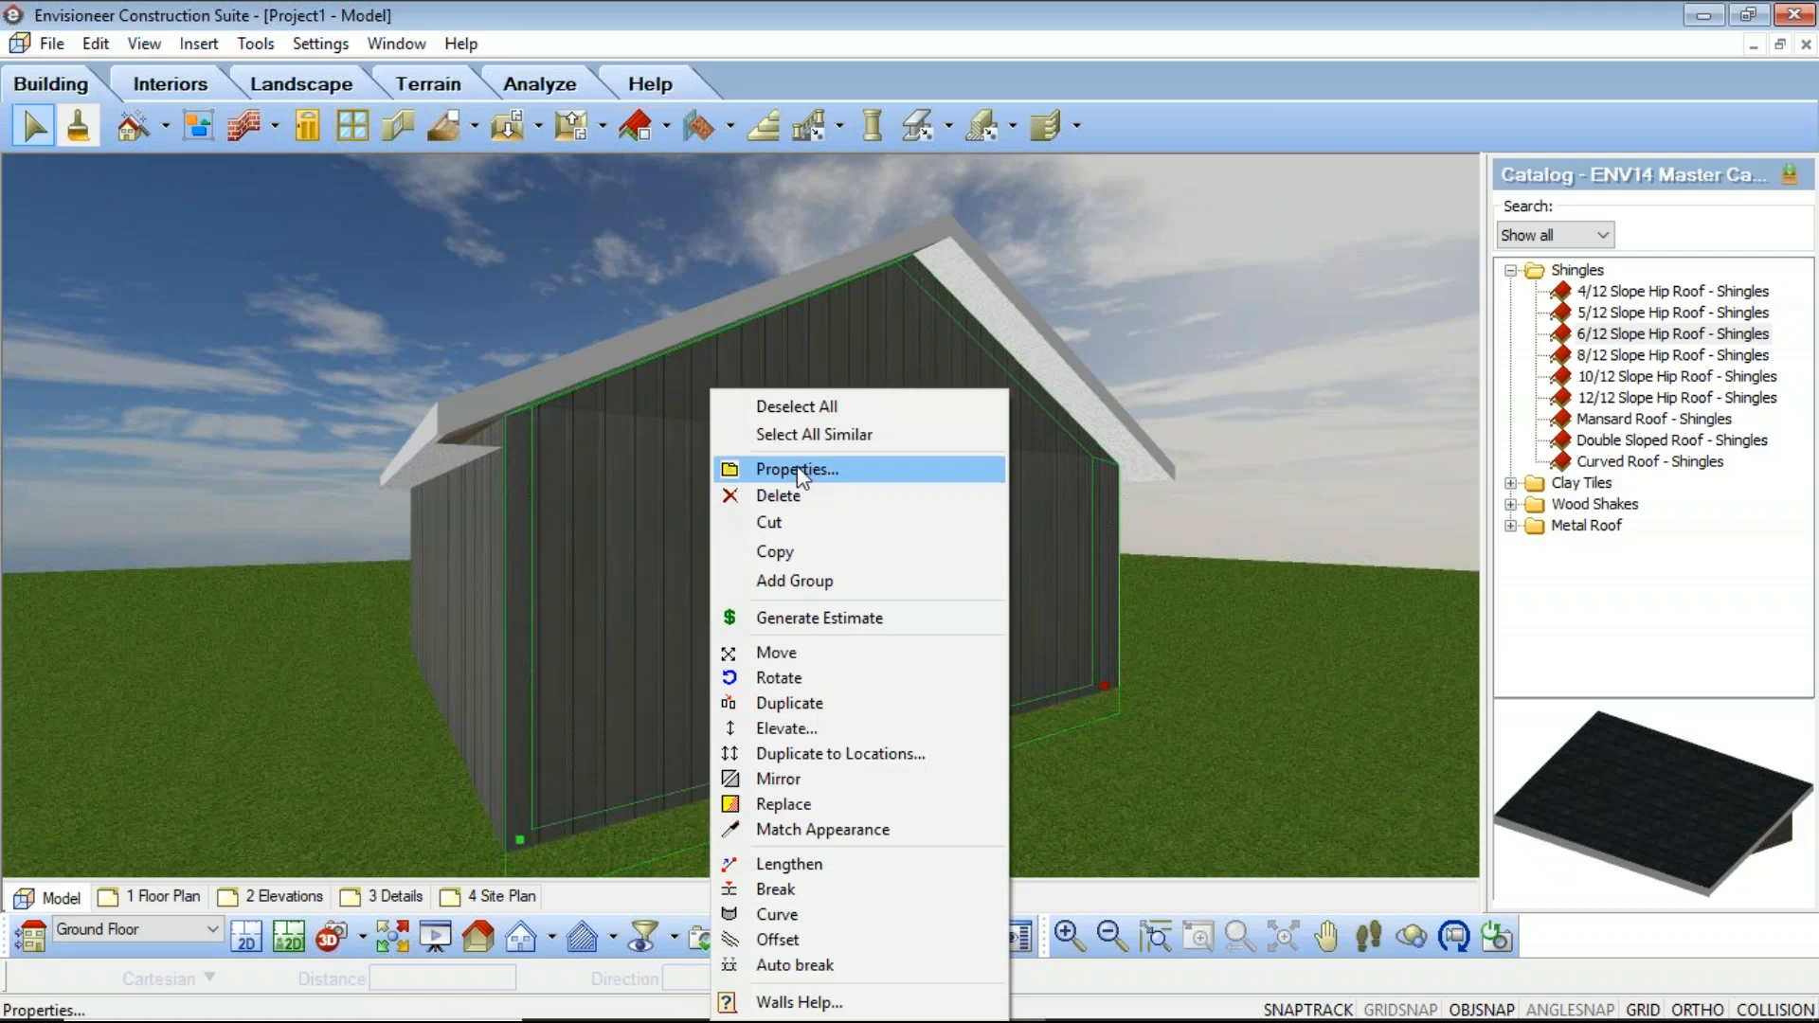
left_click(797, 464)
left_click(688, 288)
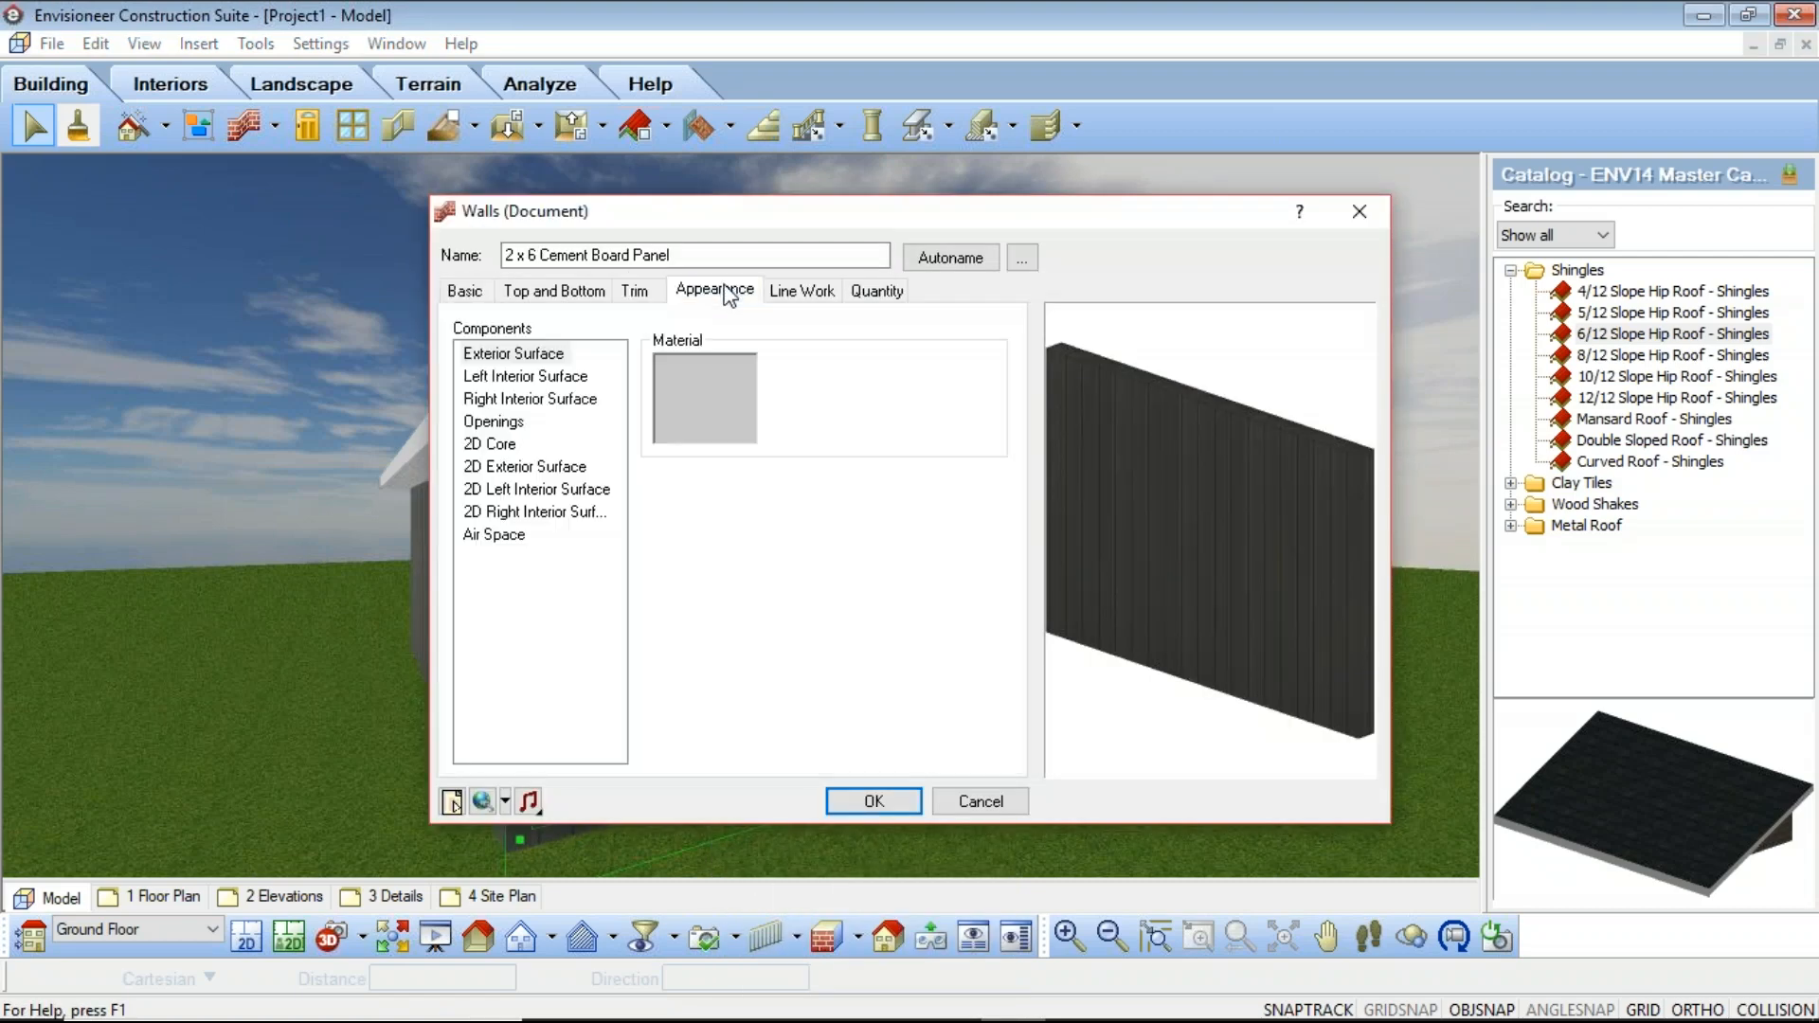
left_click(807, 419)
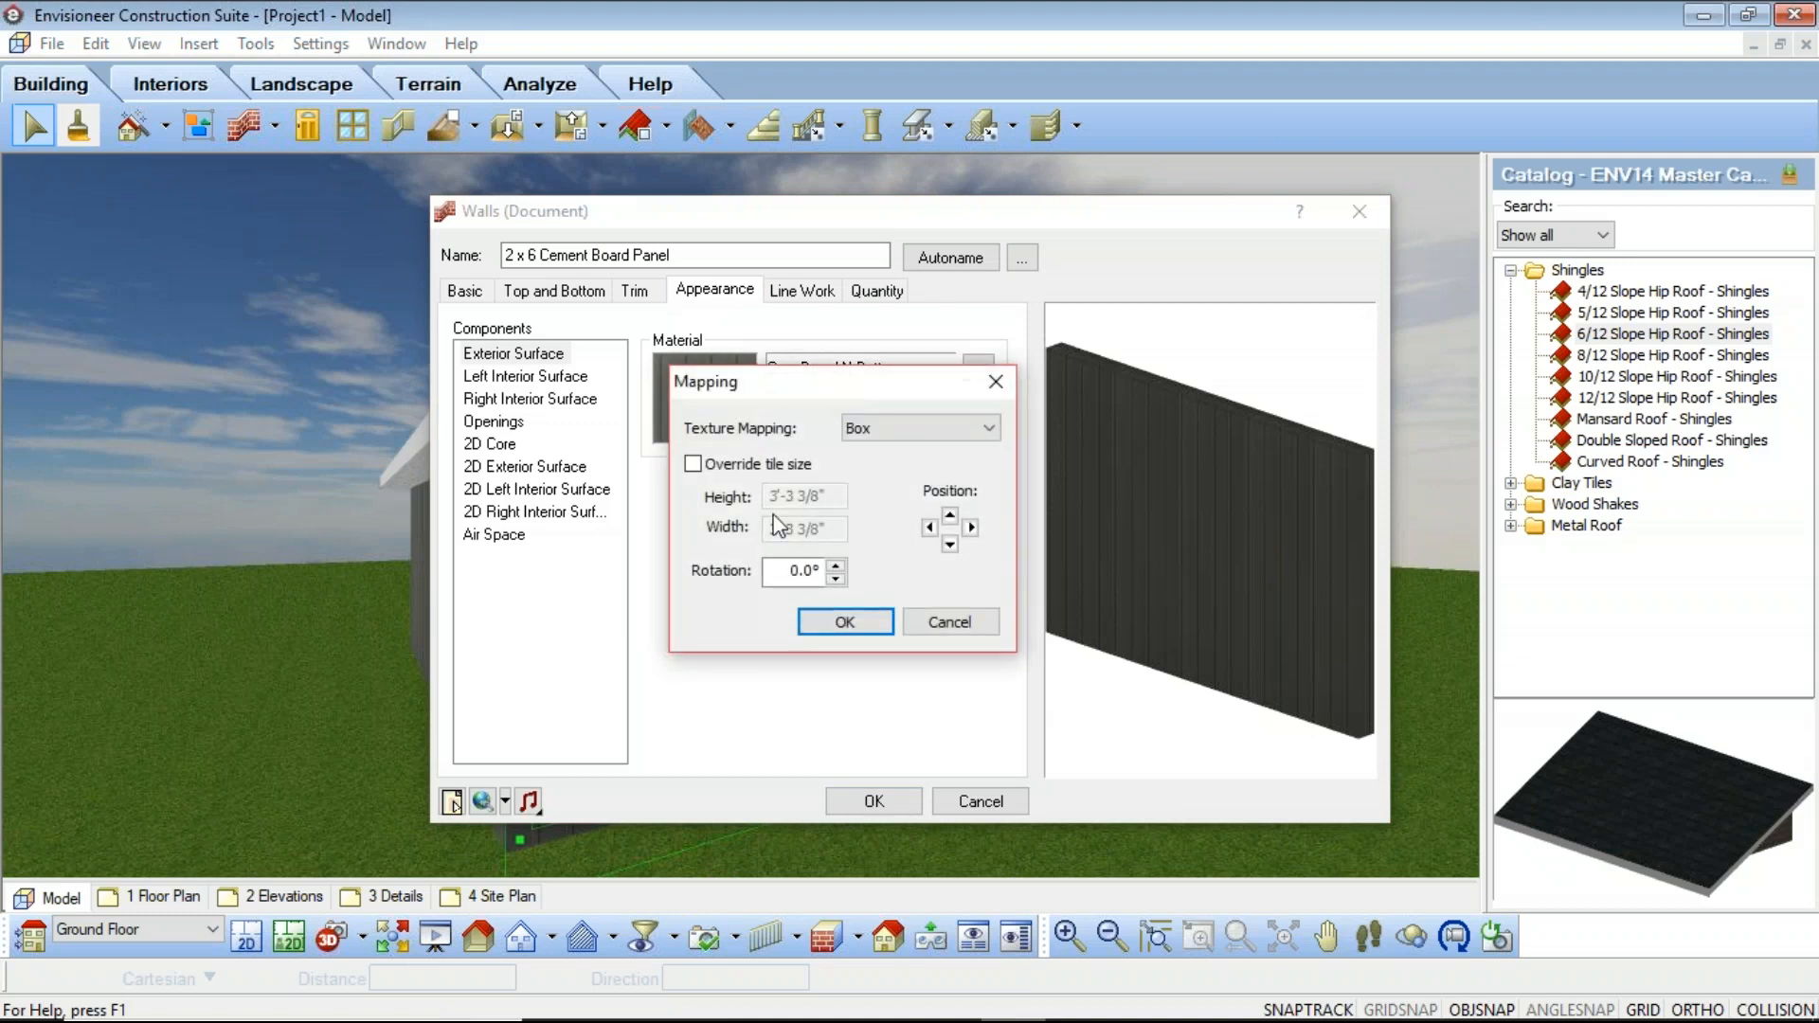
left_click(693, 464)
key("Tab")
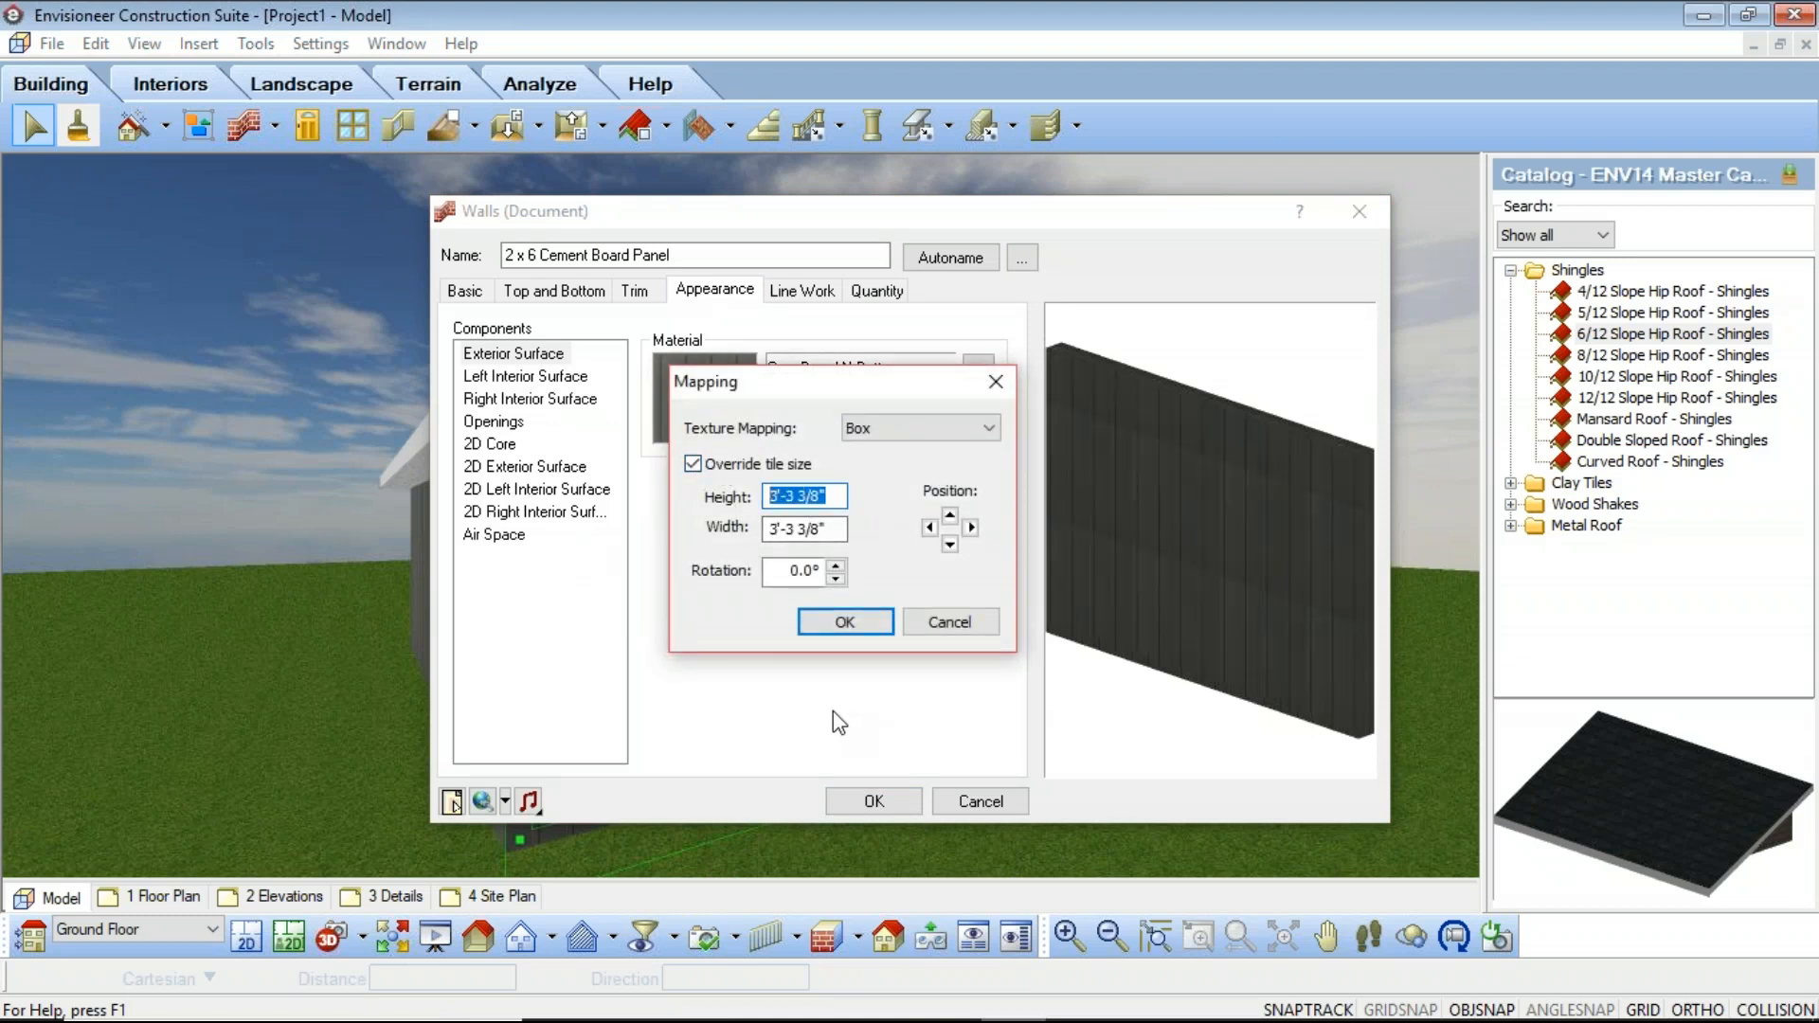
type("15")
key("Tab")
type("30")
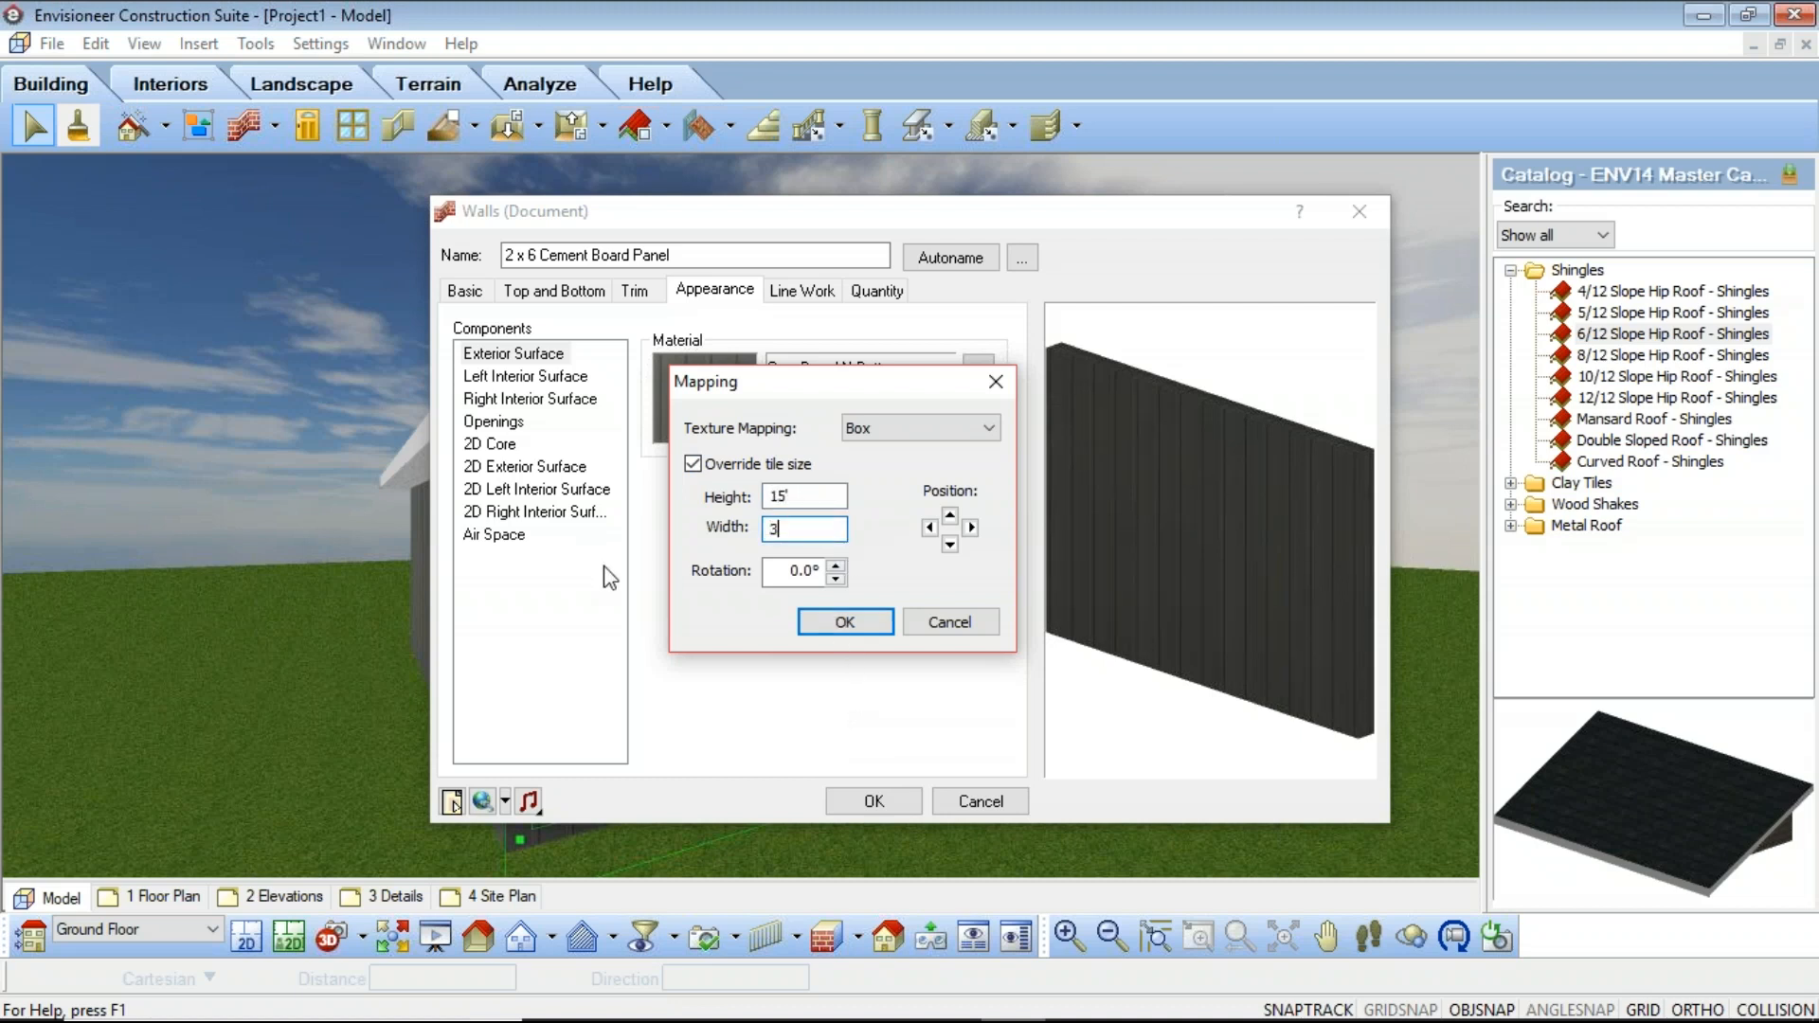
left_click(858, 629)
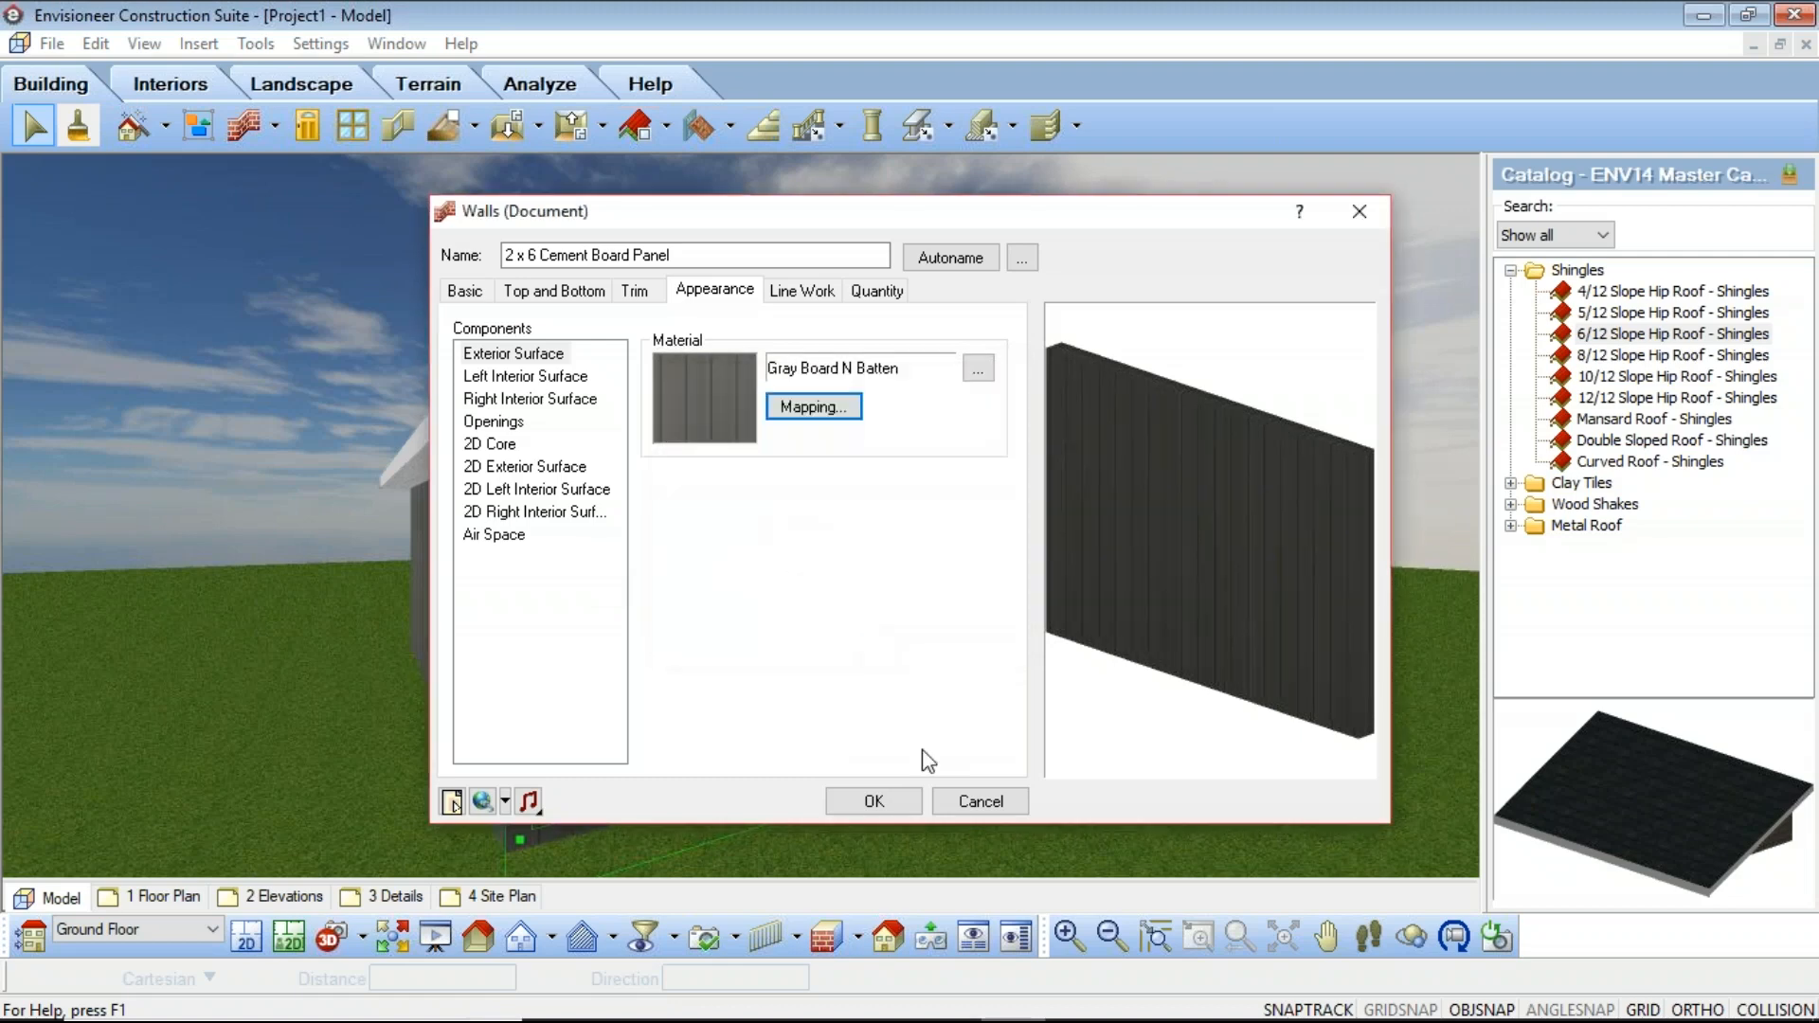
left_click(883, 803)
left_click(436, 318)
Step: Orbit and zoom around the building to inspect the siding texture on its walls
left_click(1413, 937)
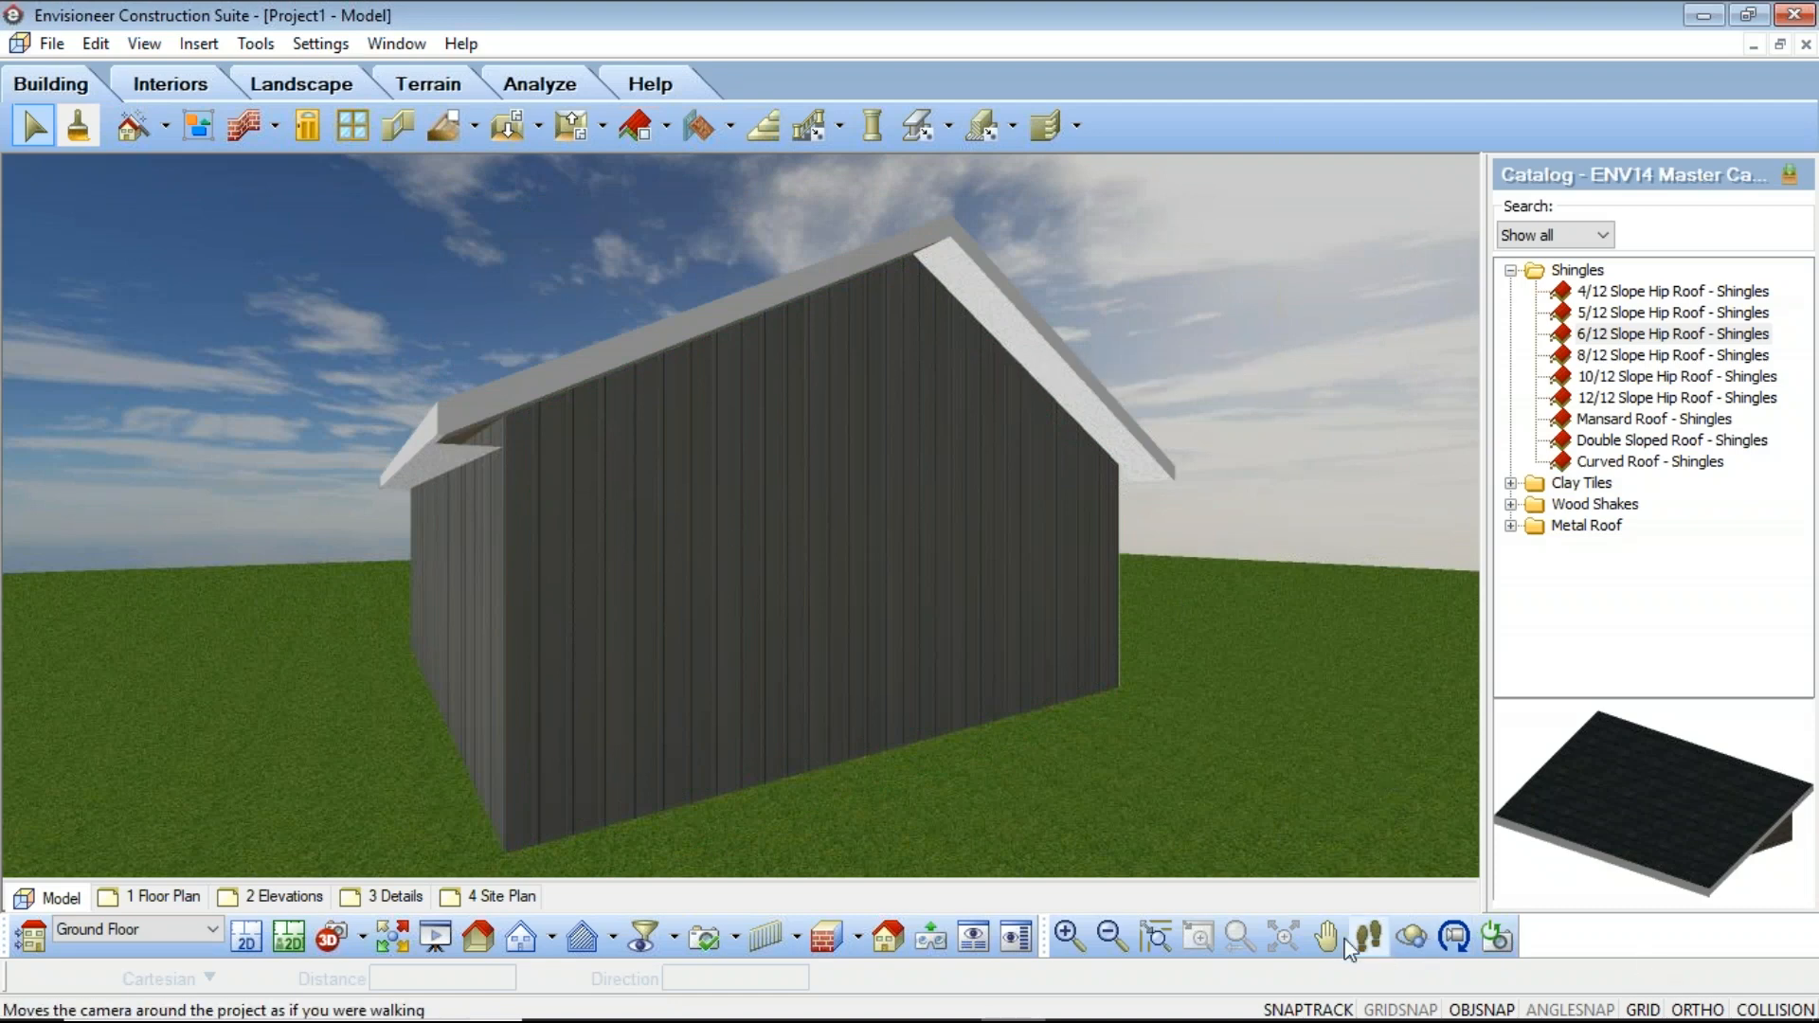
left_click_drag(334, 609, 723, 531)
left_click_drag(374, 459, 623, 586)
right_click(614, 561)
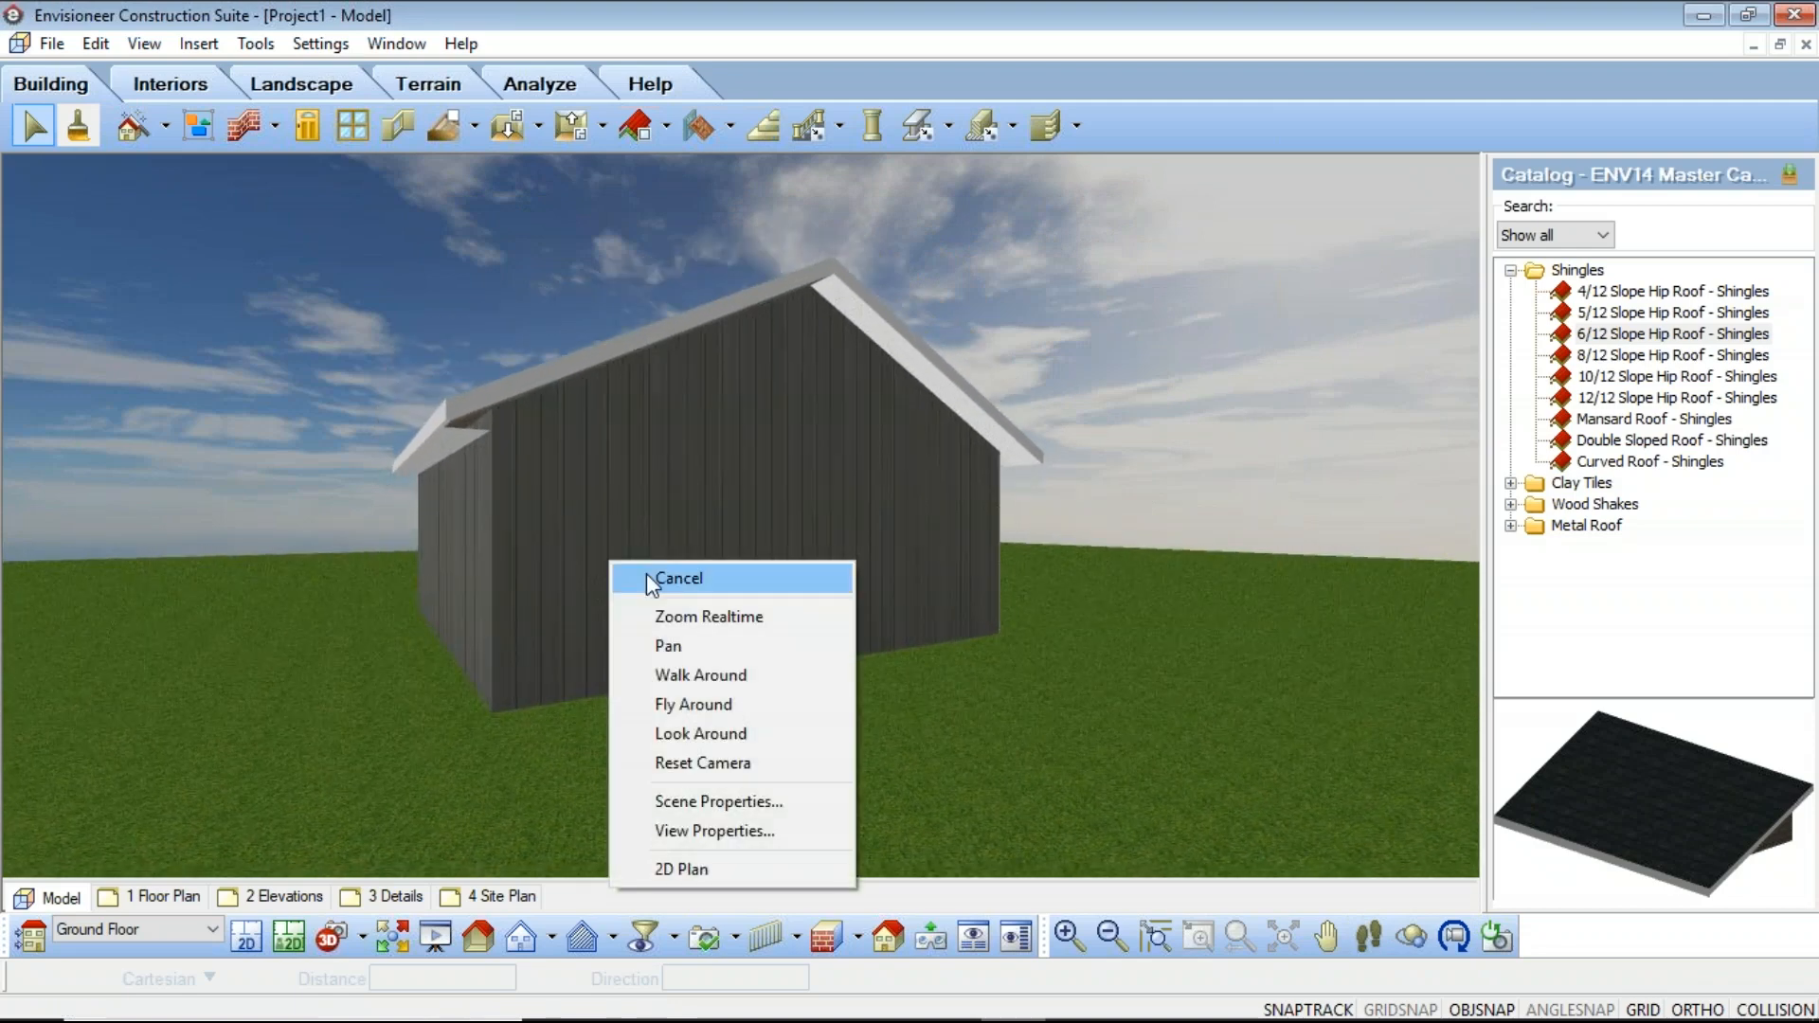
left_click(644, 571)
scroll(495, 582, "up", 2)
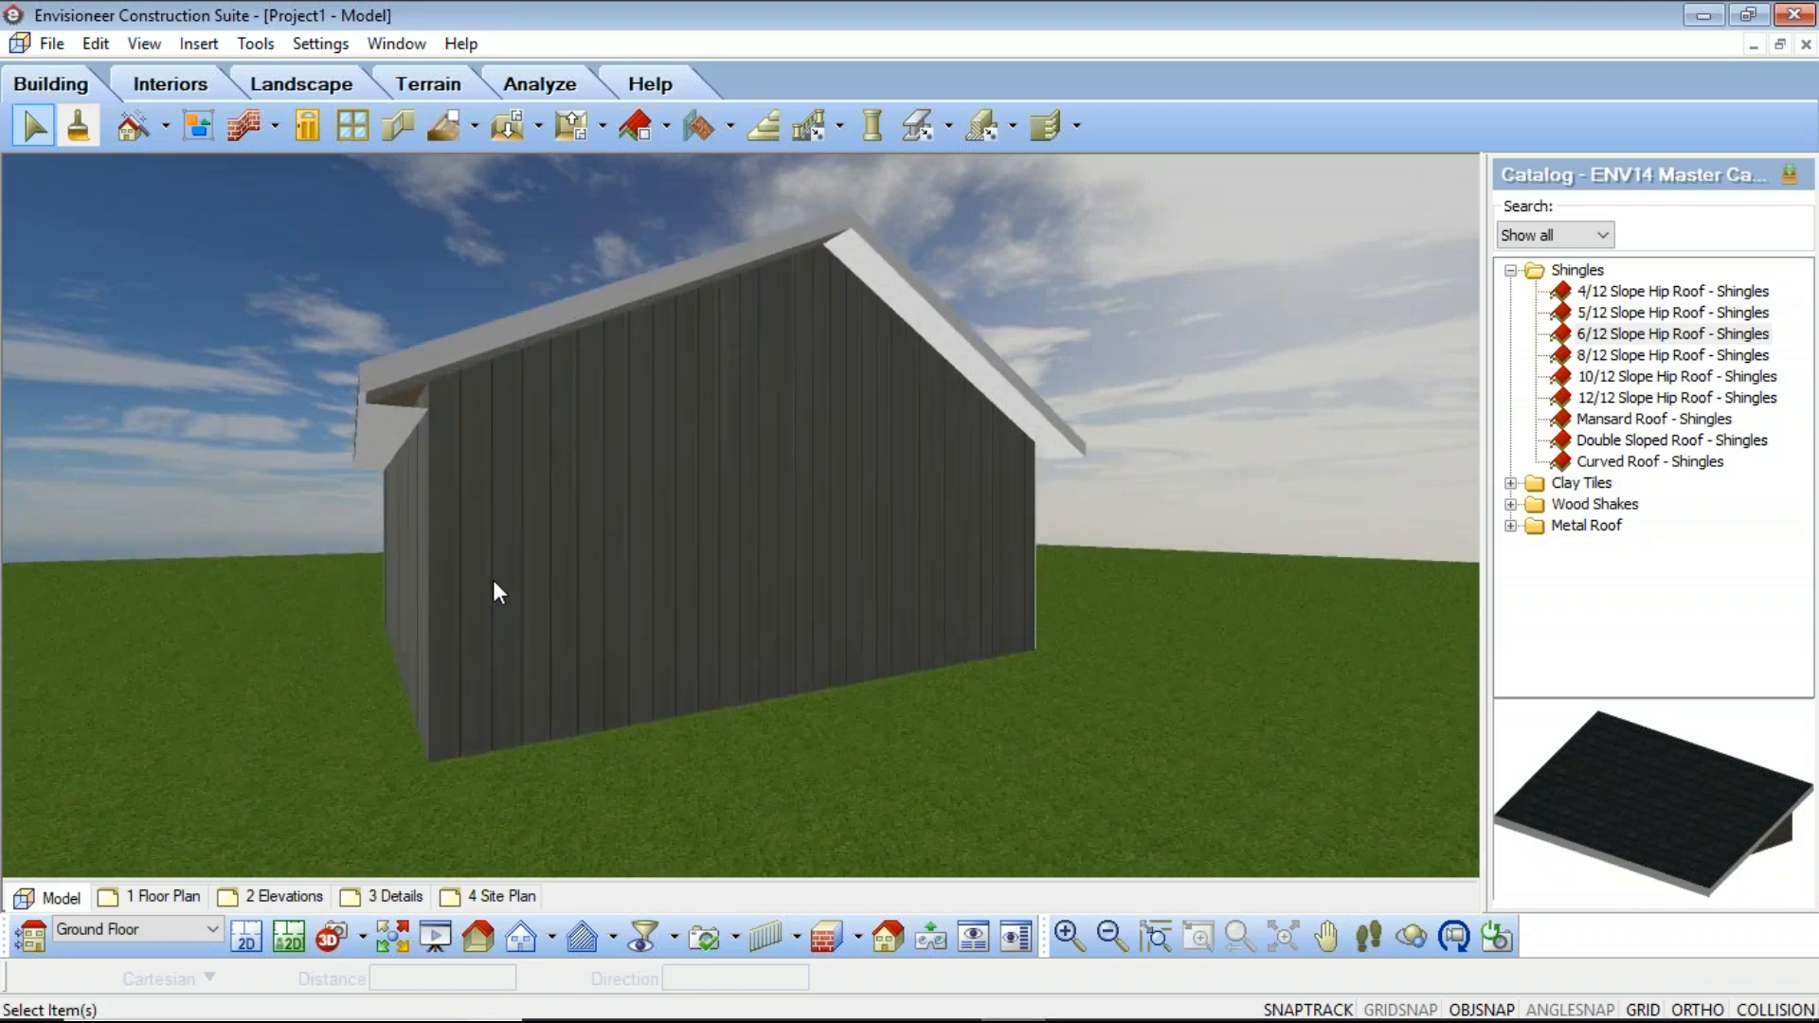
scroll(493, 579, "up", 1)
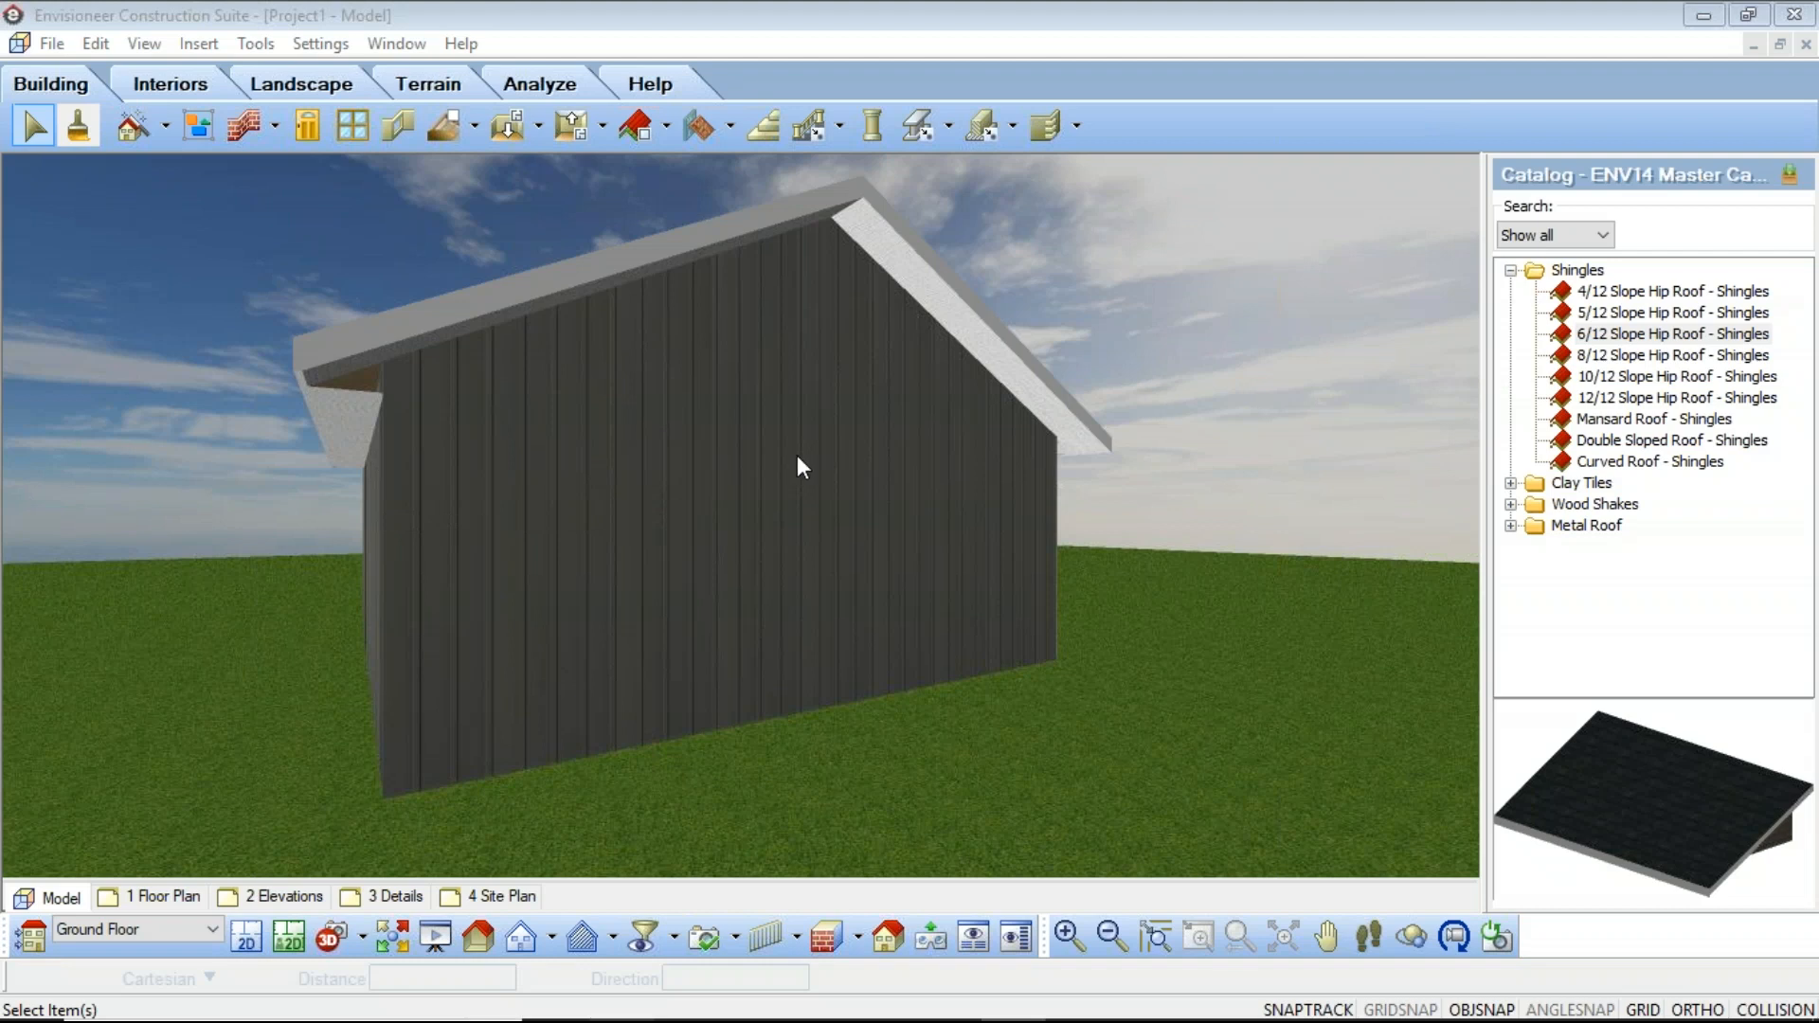
left_click(1326, 936)
left_click_drag(407, 548, 796, 588)
right_click(796, 588)
left_click(901, 616)
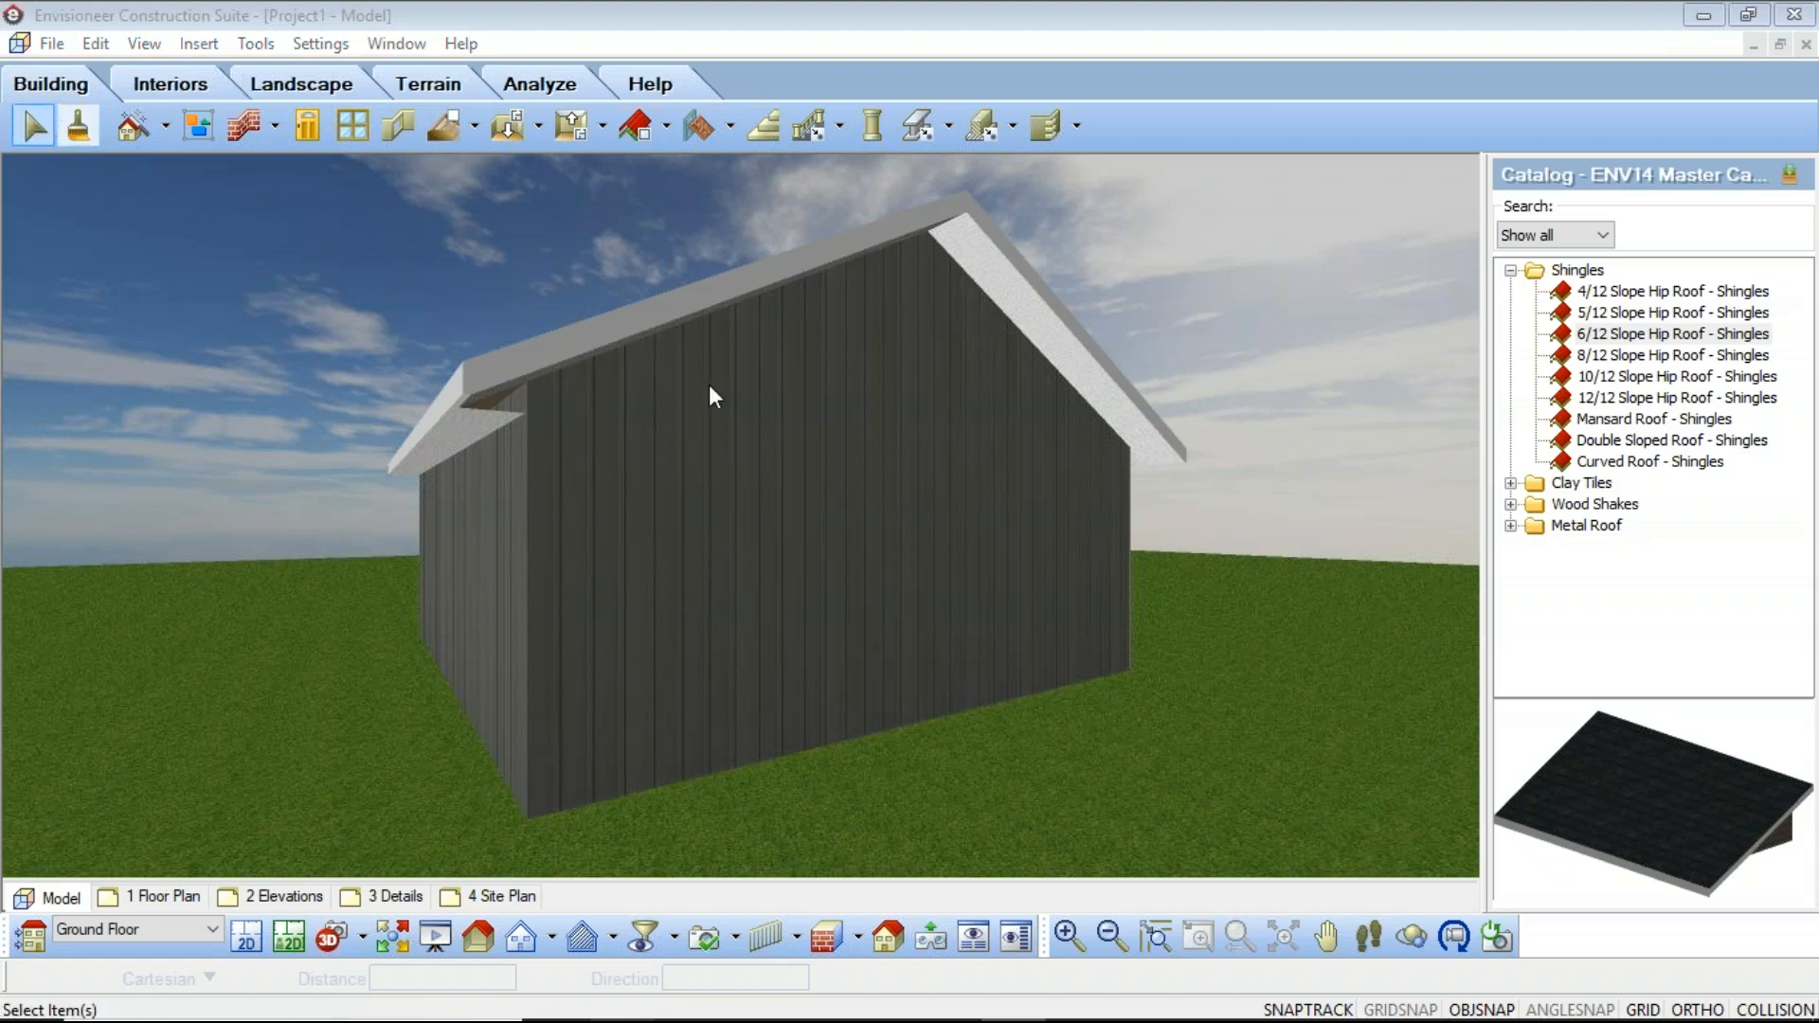
Step: Apply the Brick 1 material from the Brick group to the gable wall after reviewing its bump and diffuse texture maps
left_click(80, 124)
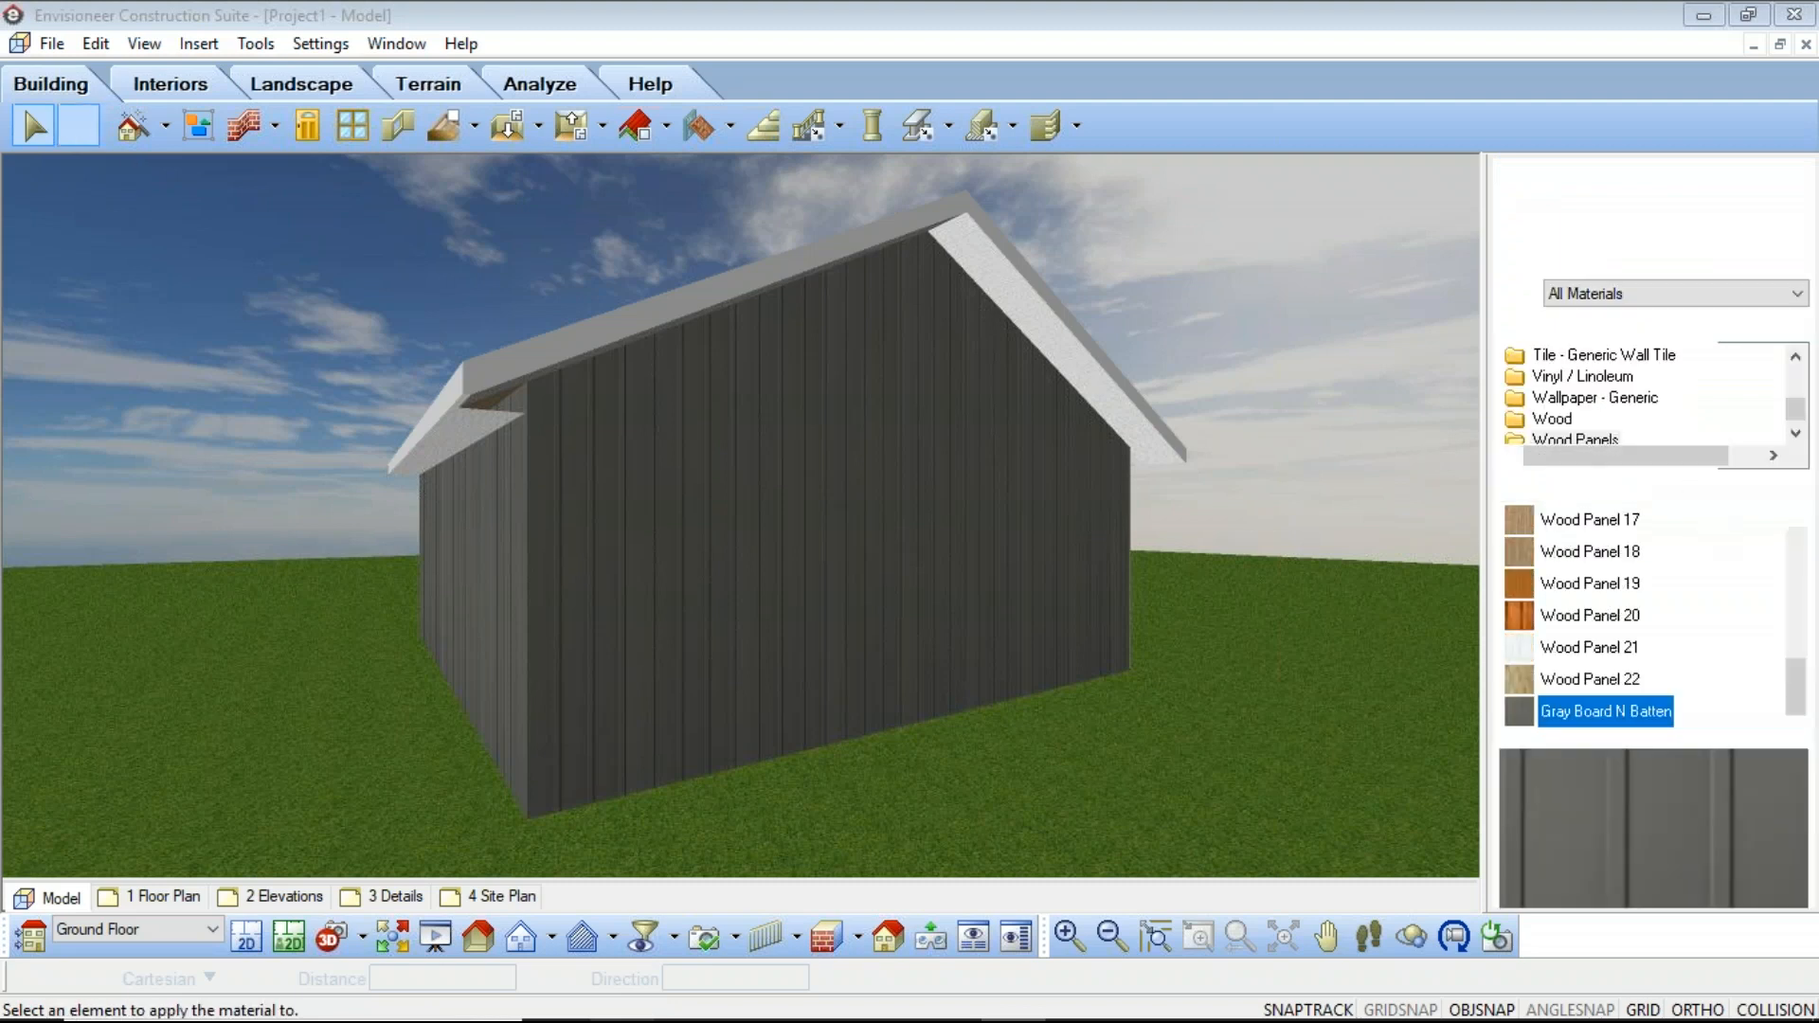
left_click_drag(1794, 686, 1796, 555)
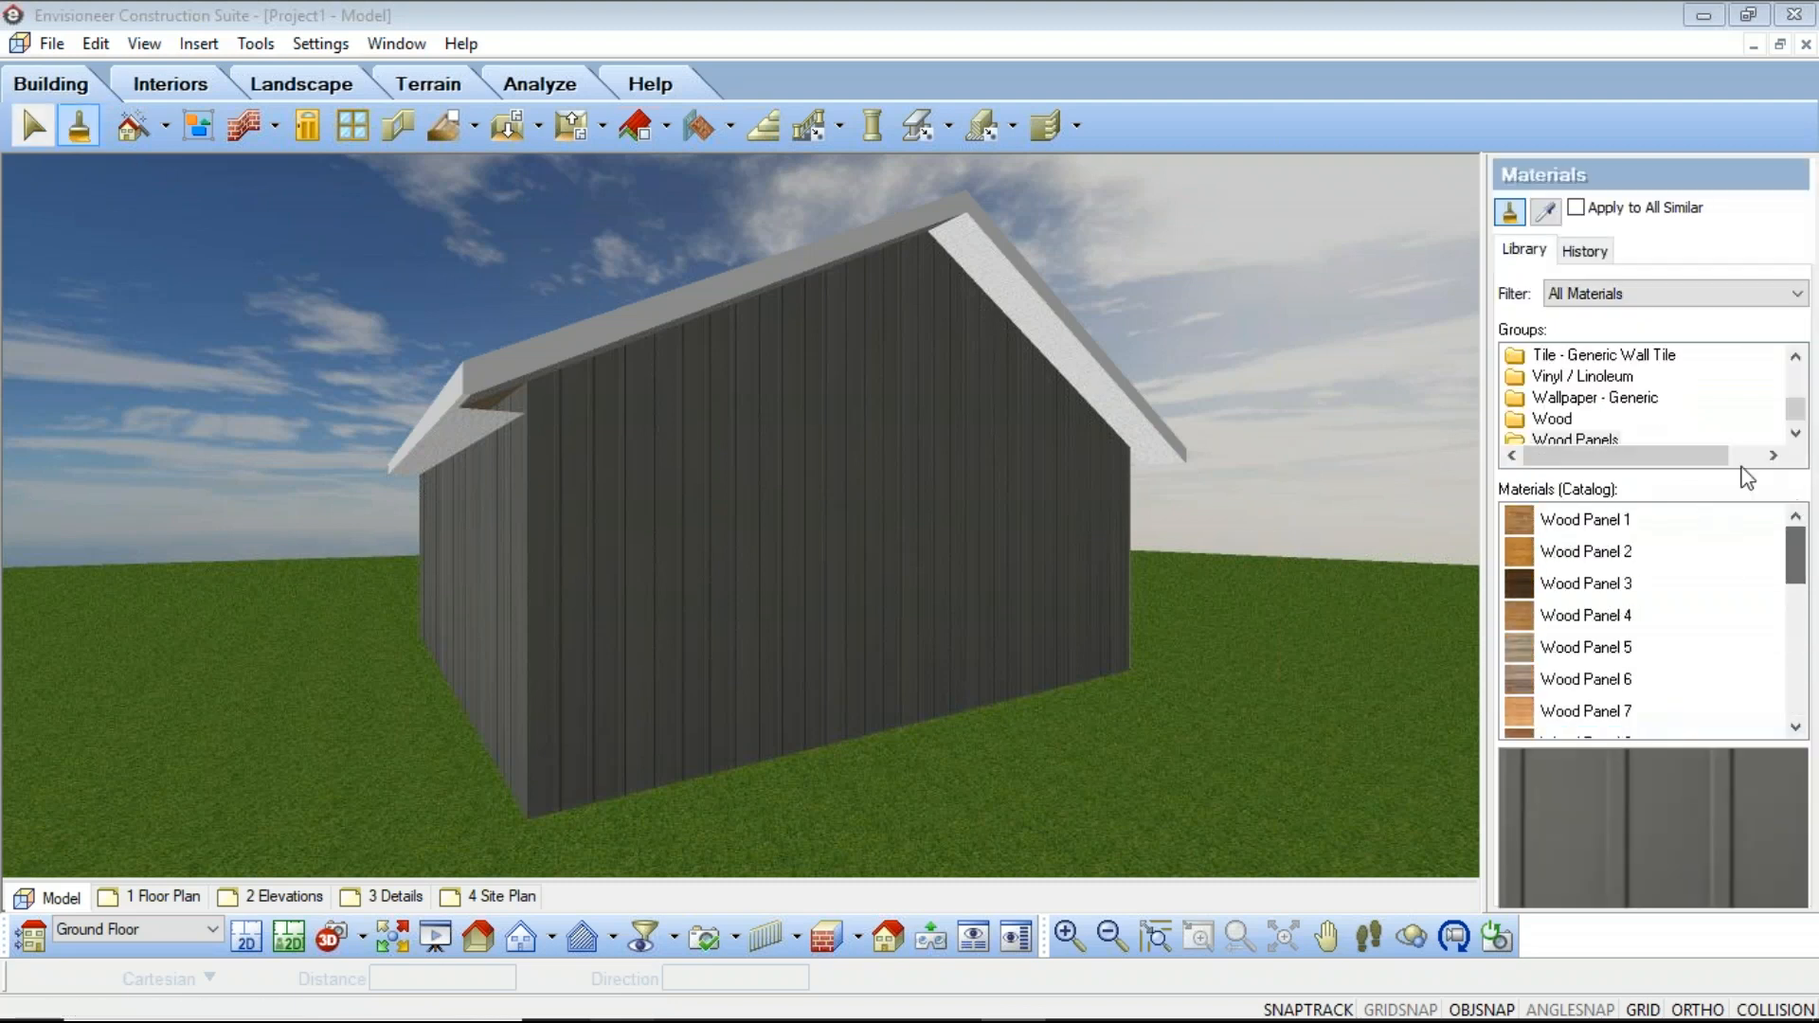
scroll(1633, 404, "up", 15)
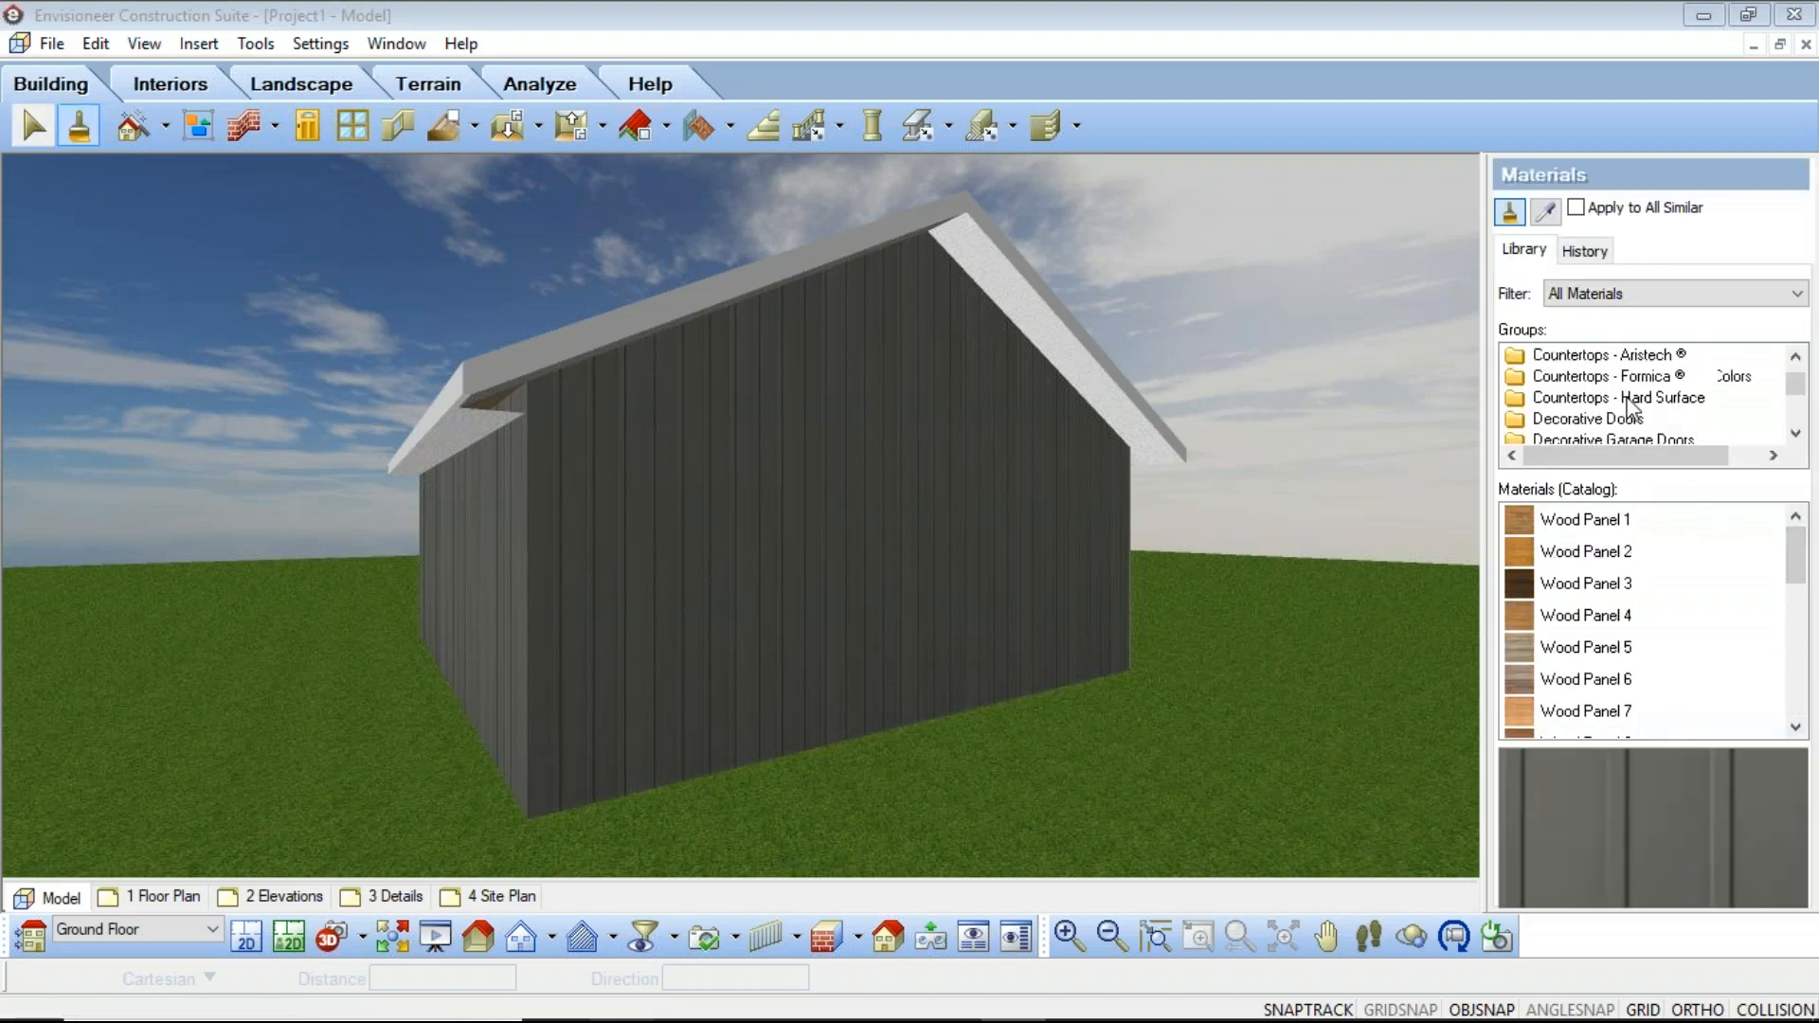
left_click(1551, 360)
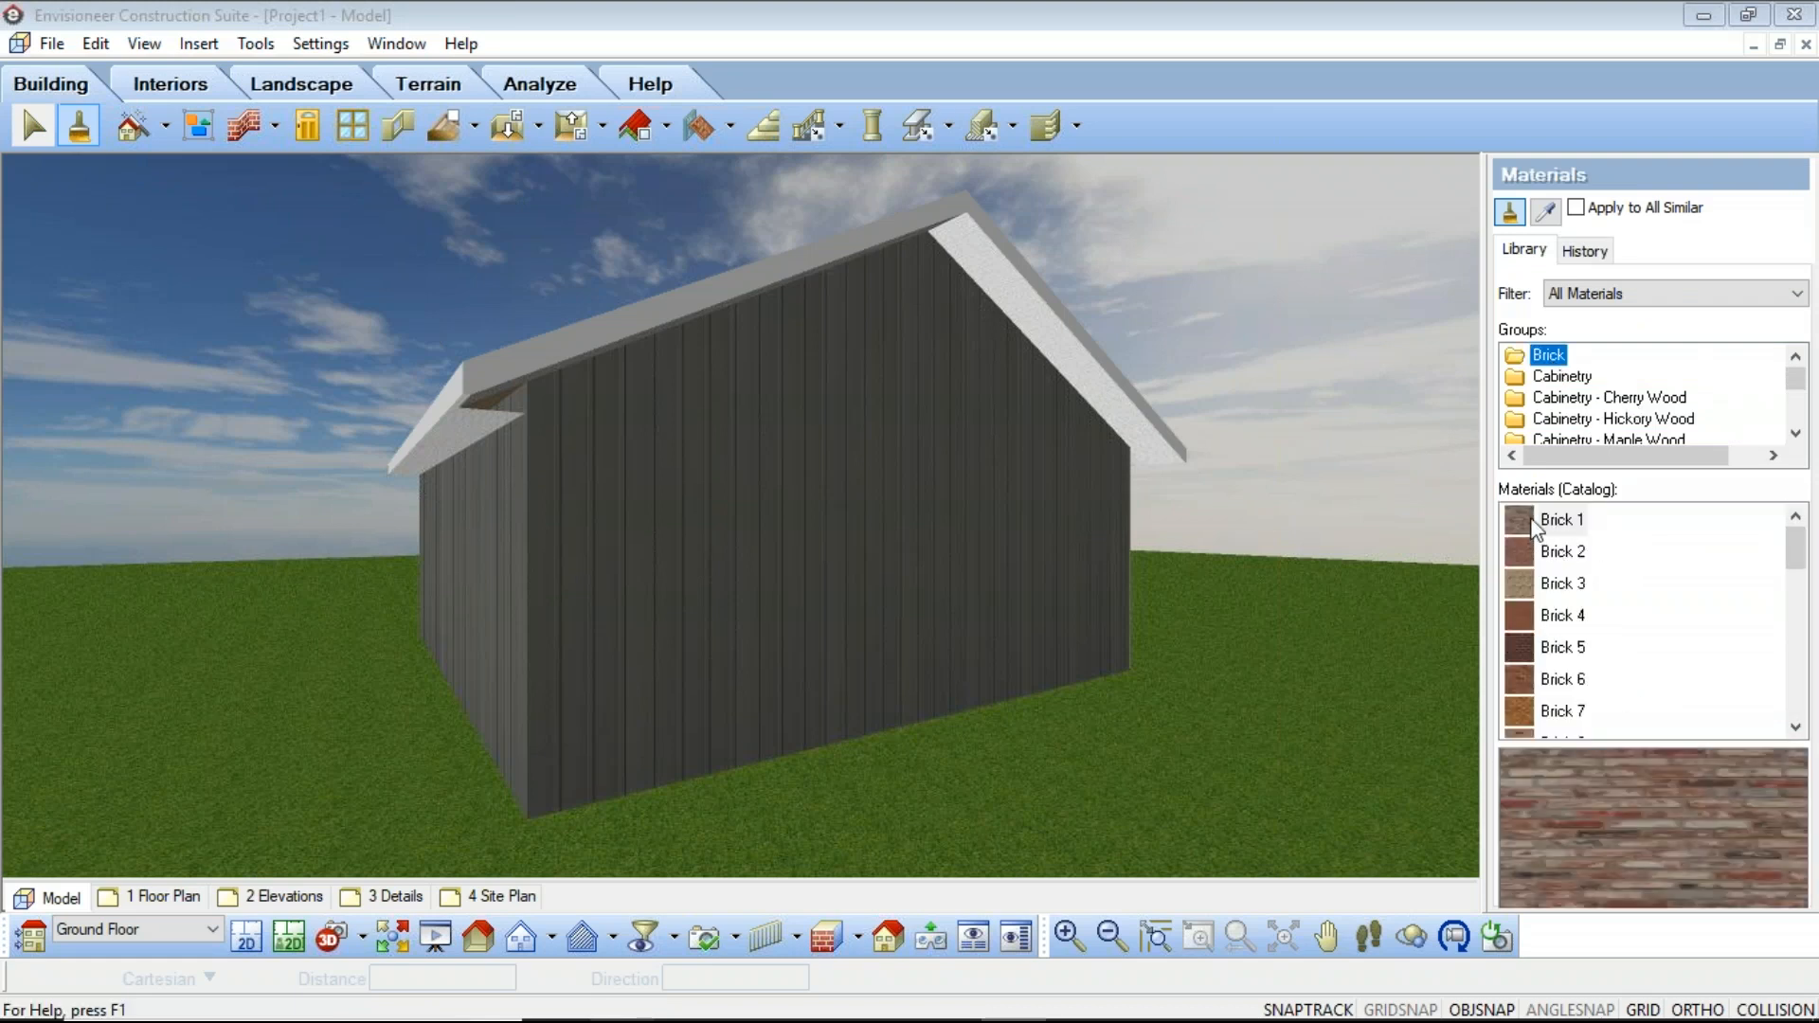
left_click(1536, 527)
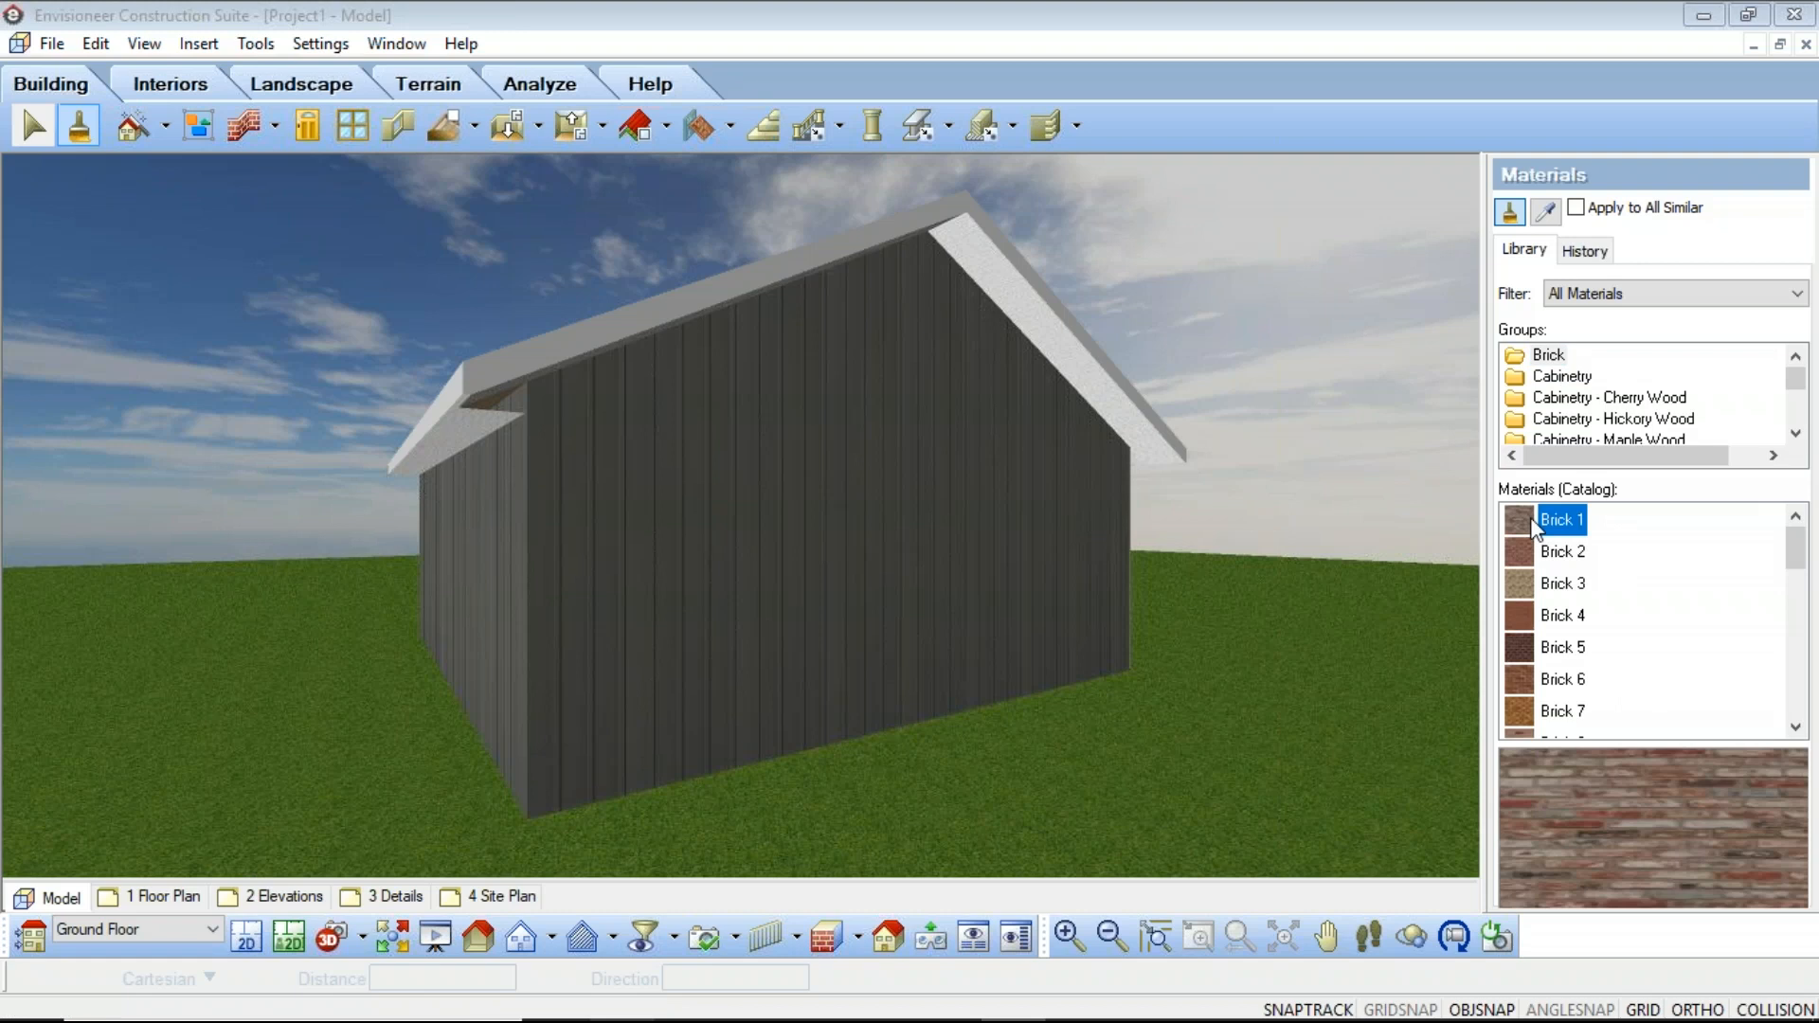
double_click(1536, 527)
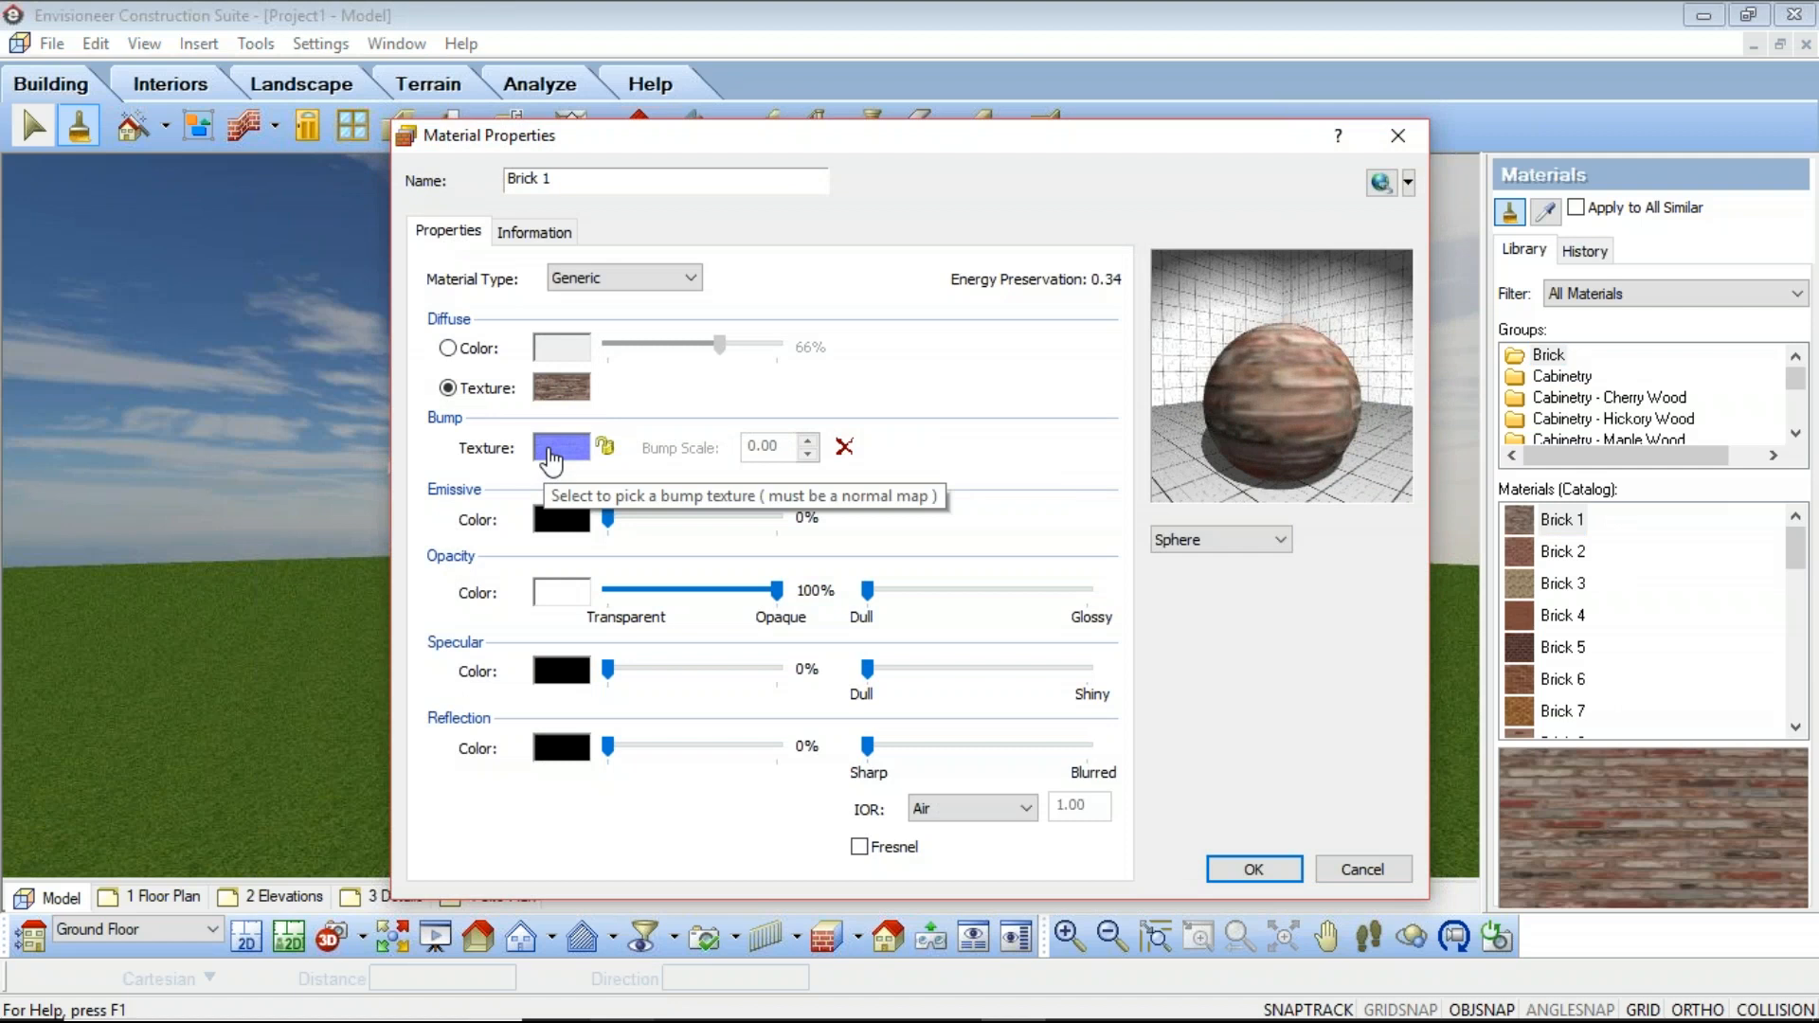
left_click(549, 451)
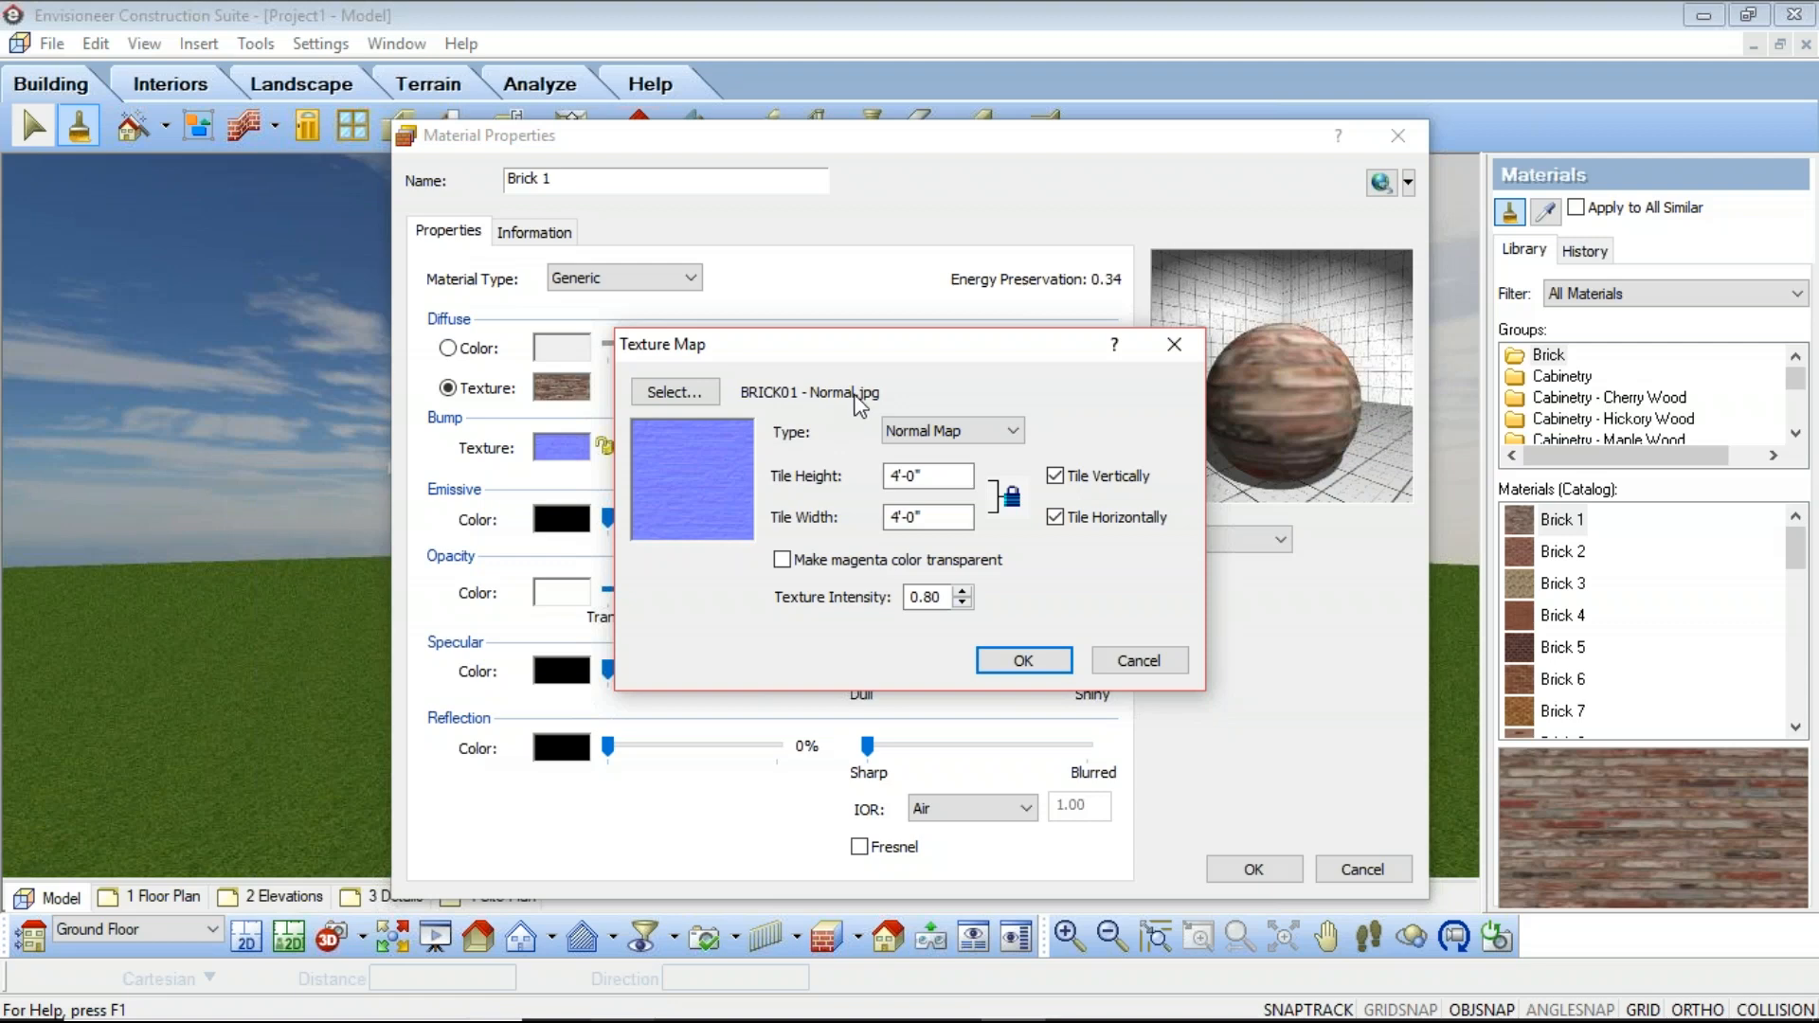
left_click(1138, 661)
left_click(580, 376)
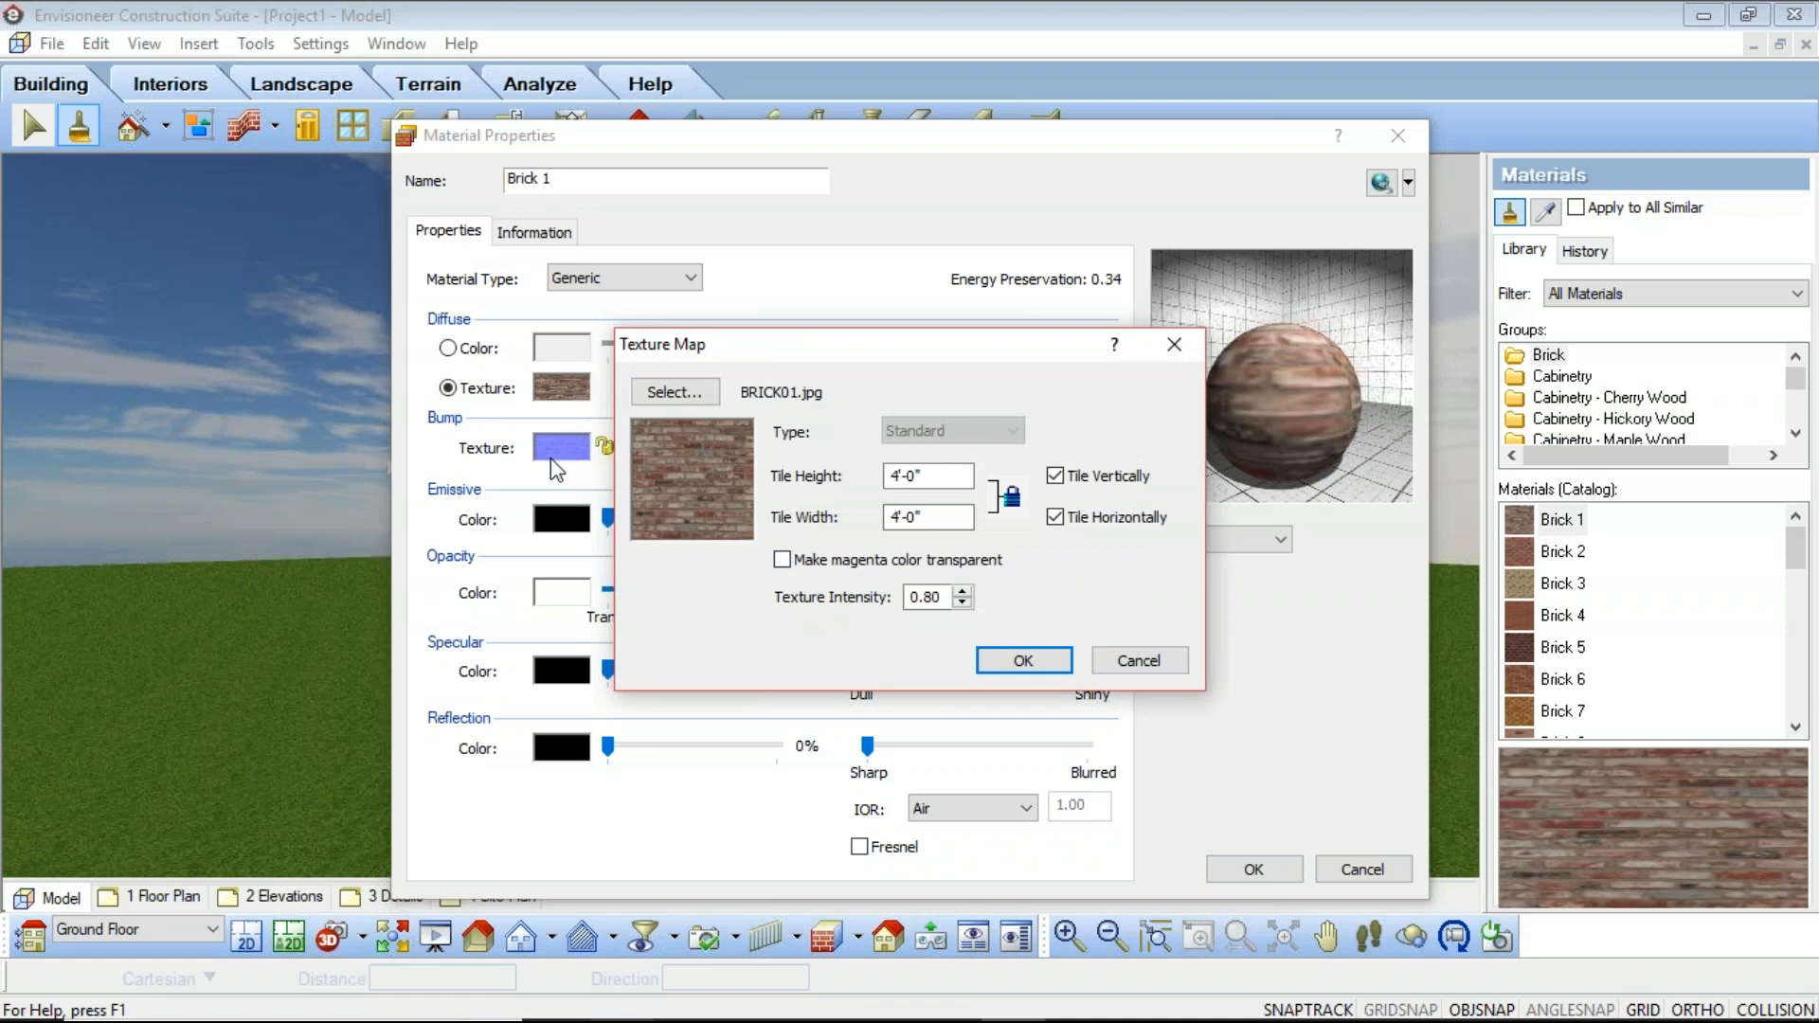
left_click(1018, 659)
left_click(1260, 866)
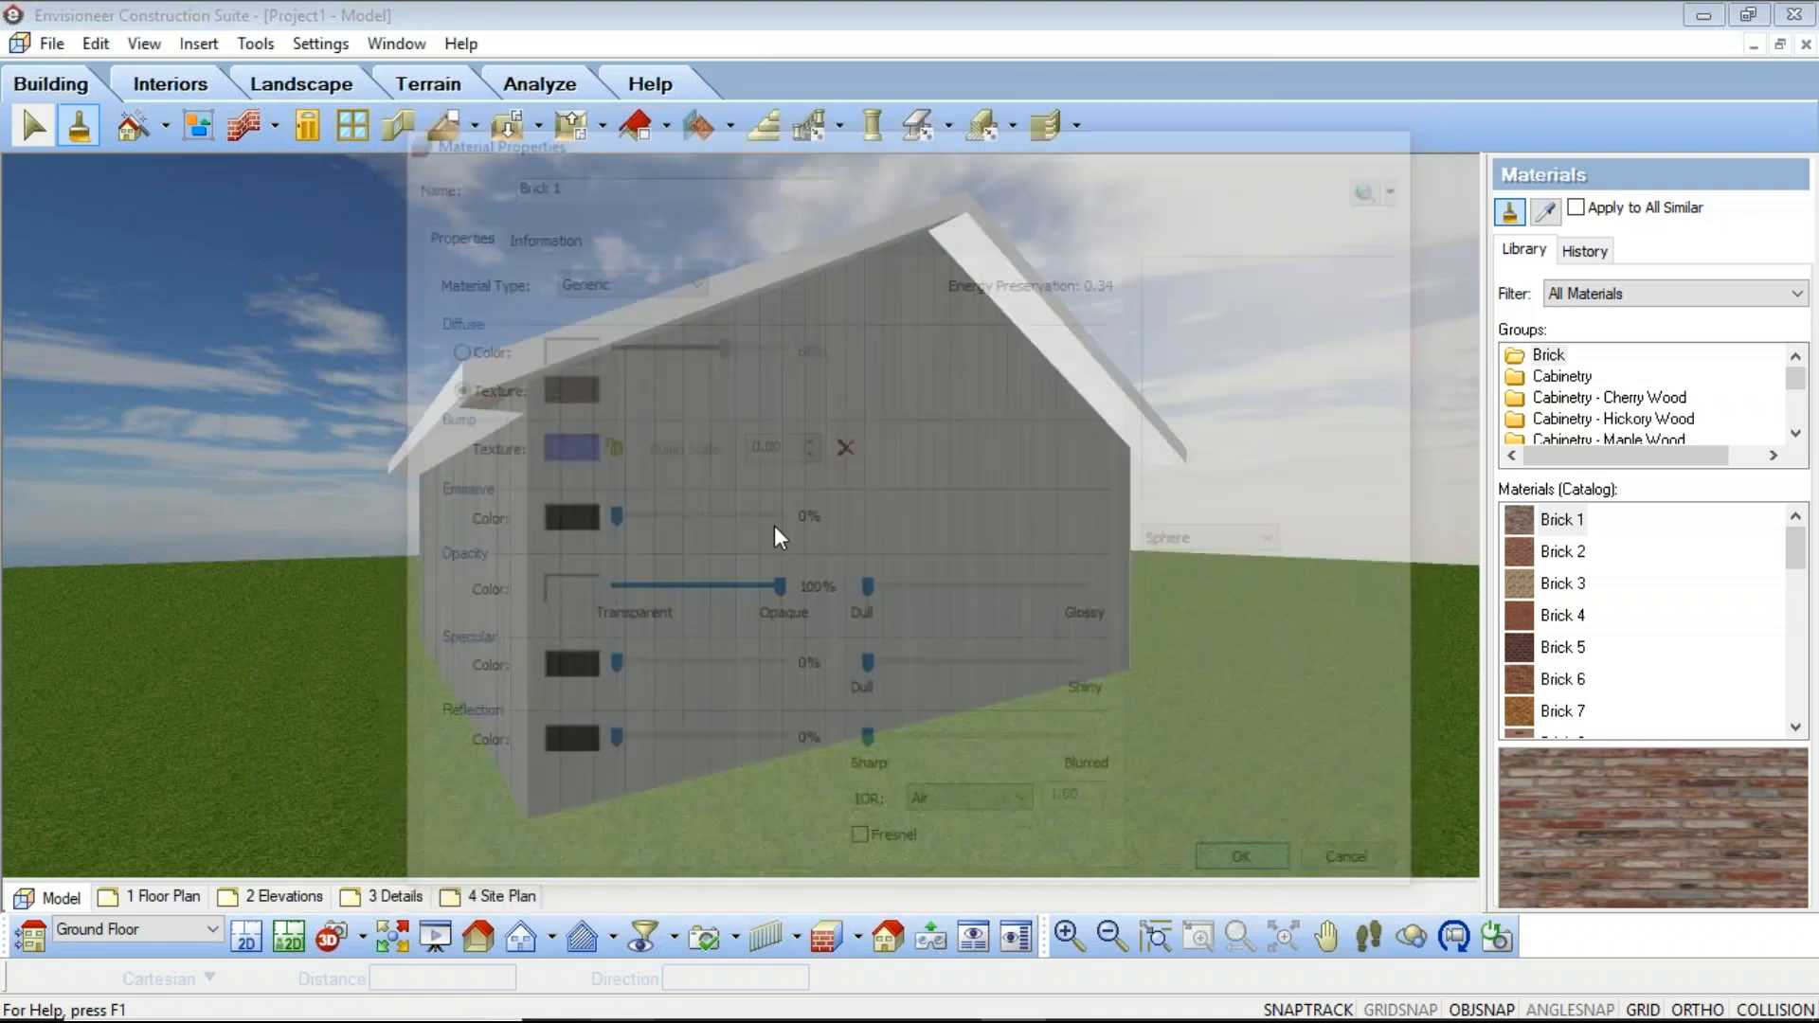
left_click(712, 583)
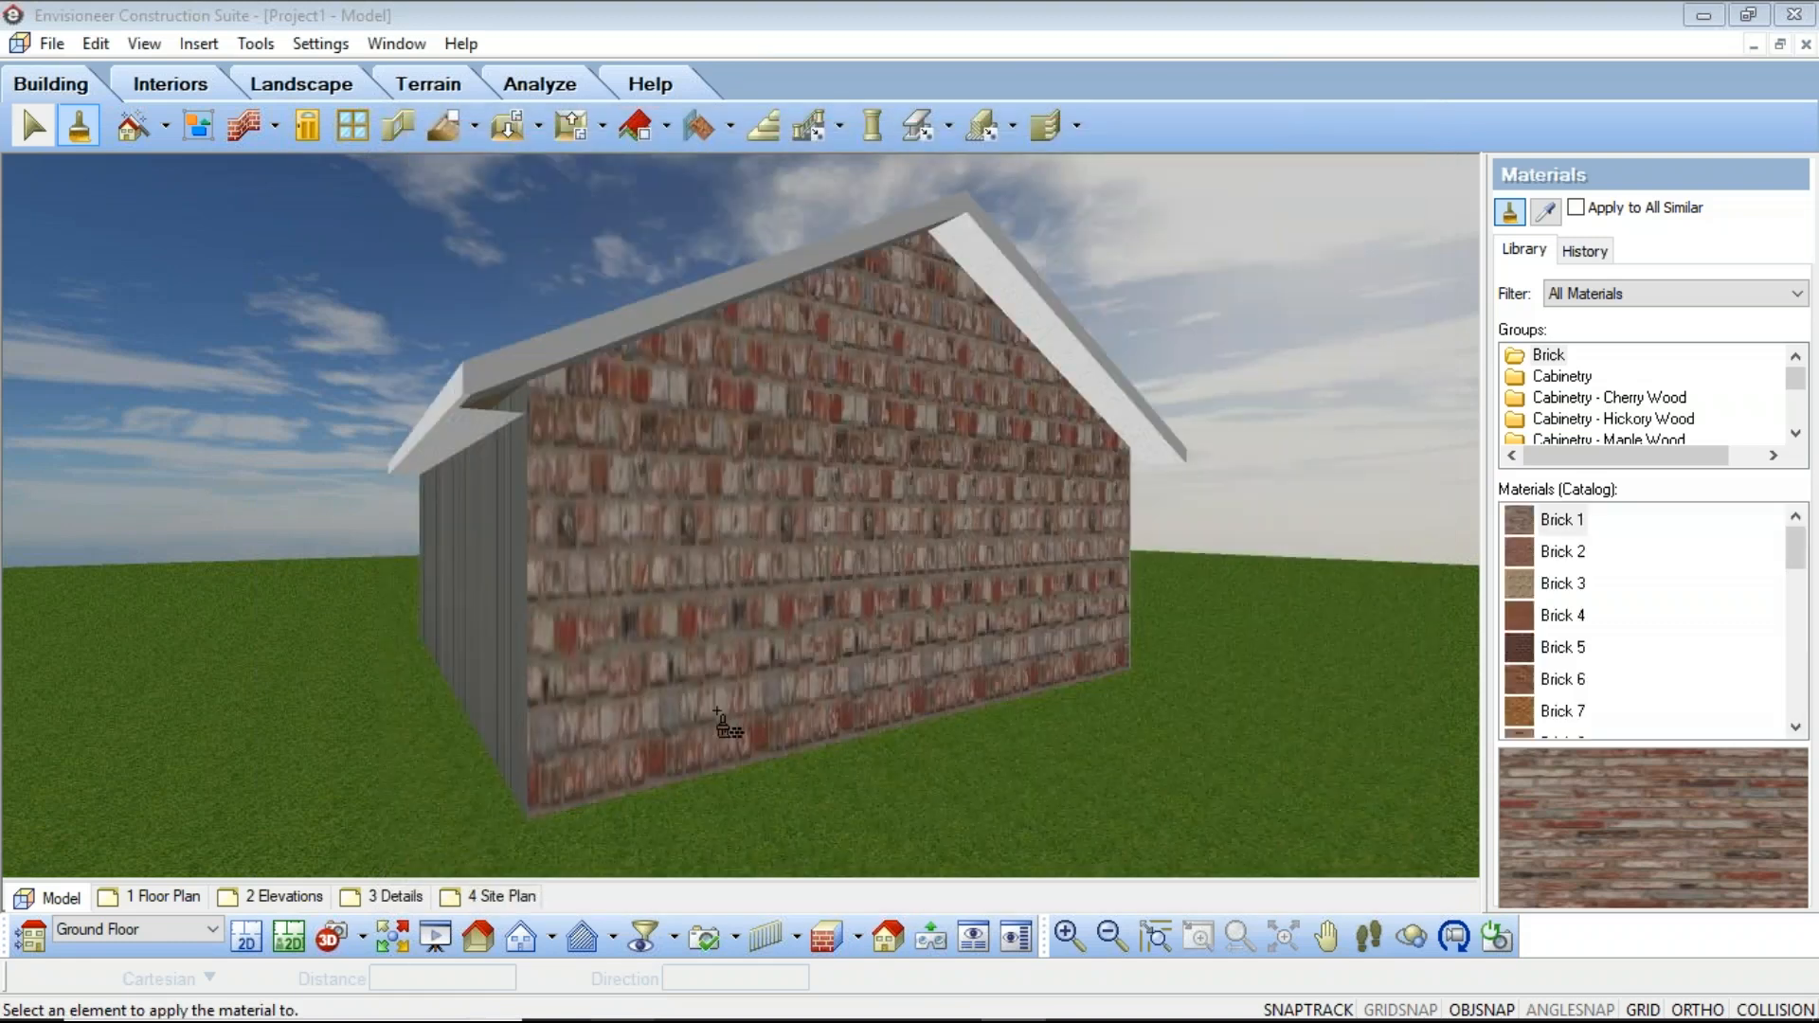
Step: Turn off the tile size override in the gable wall's exterior surface texture mapping
right_click(722, 588)
left_click(758, 596)
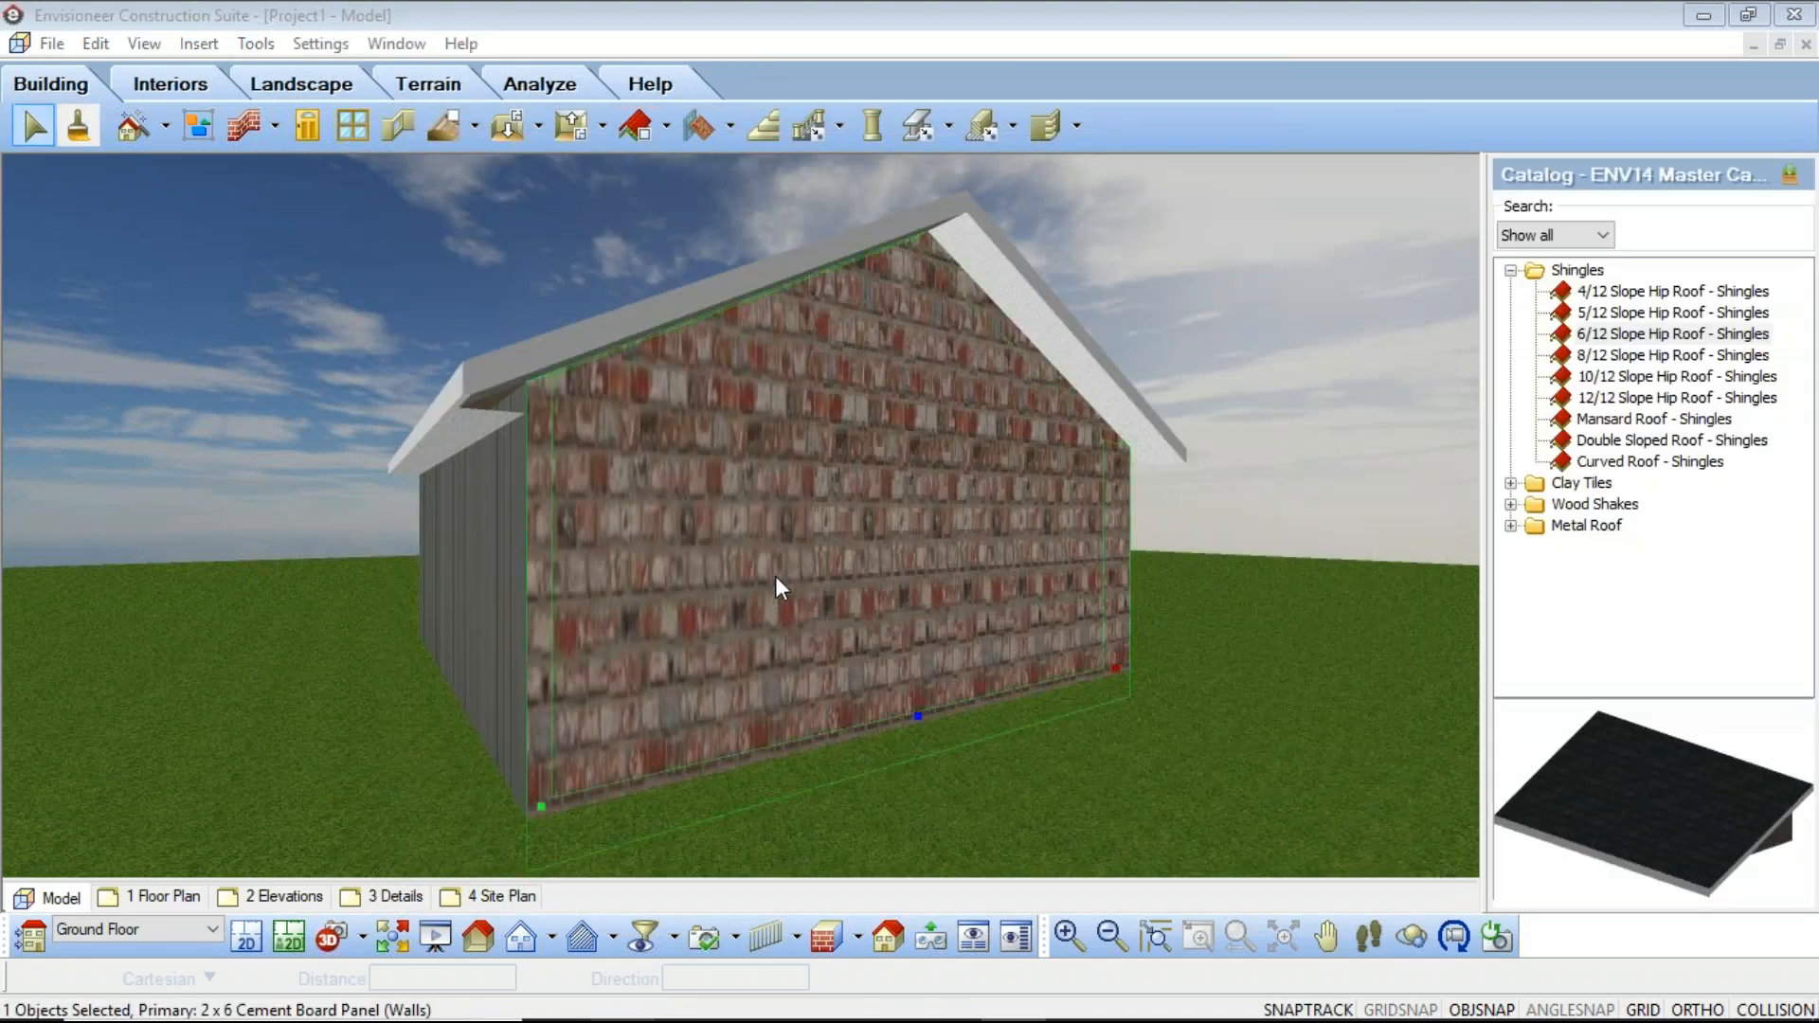
double_click(675, 392)
left_click(714, 289)
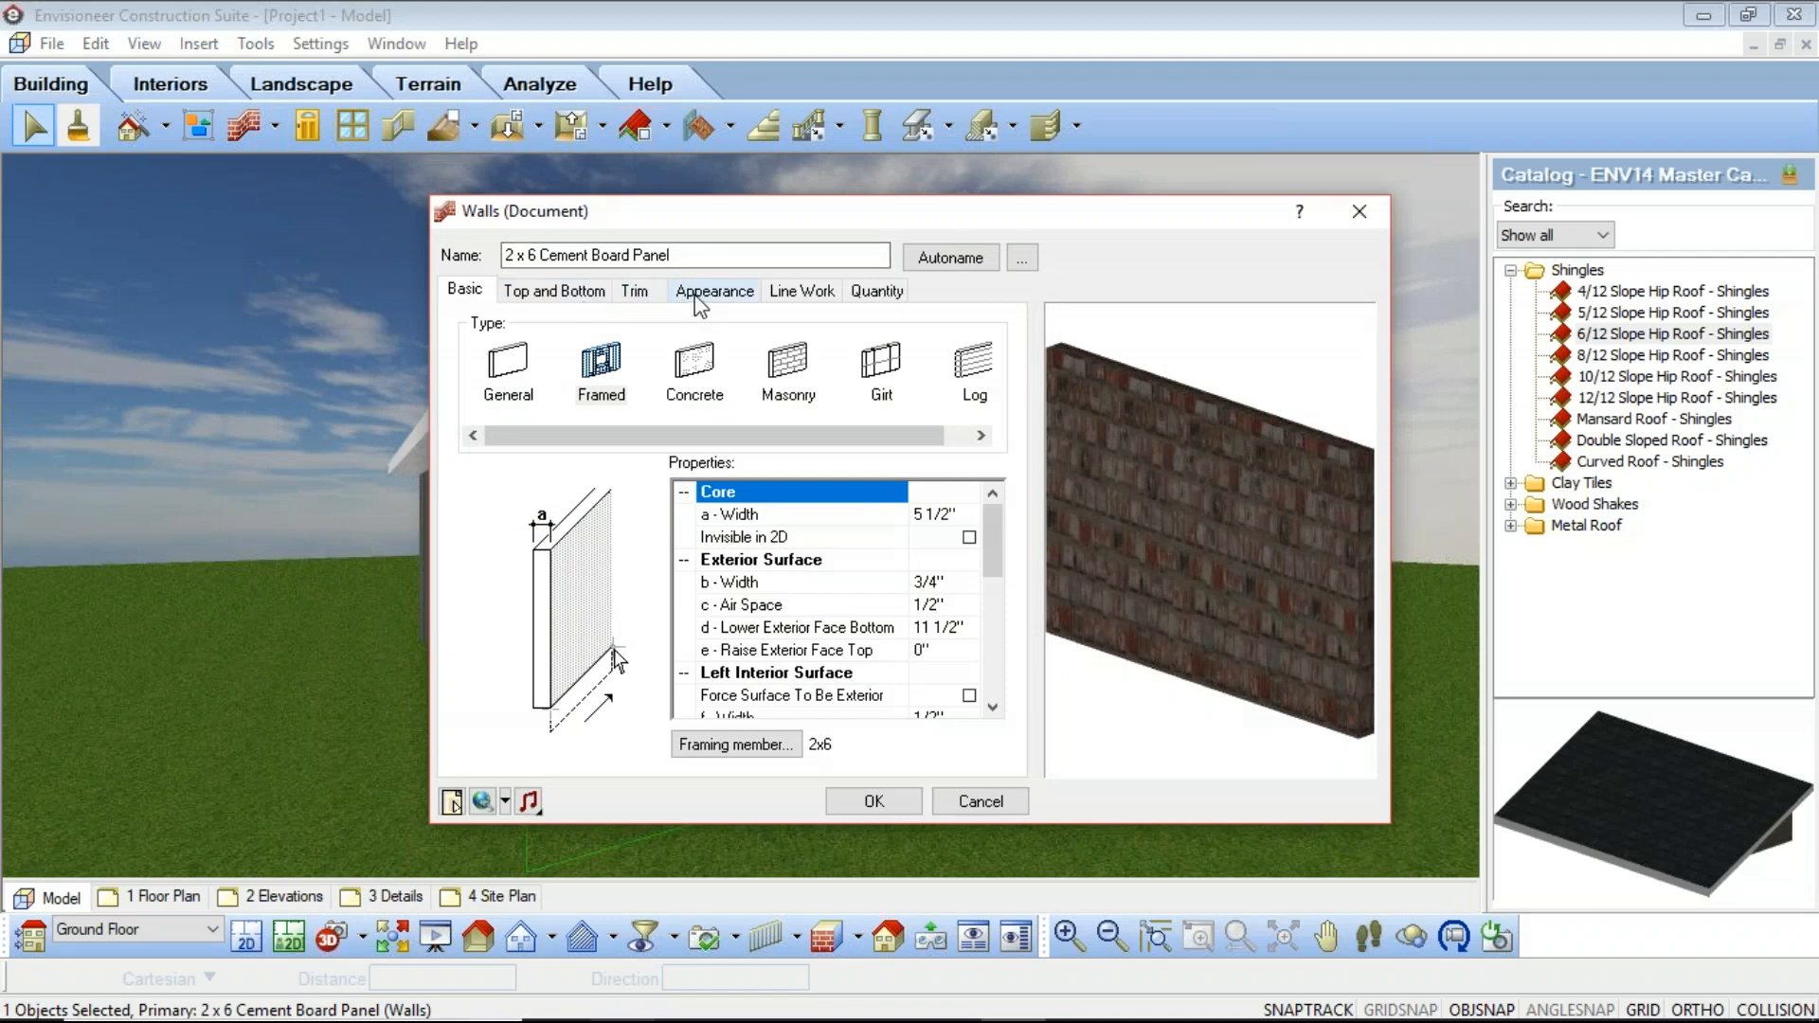
left_click(505, 356)
left_click(812, 406)
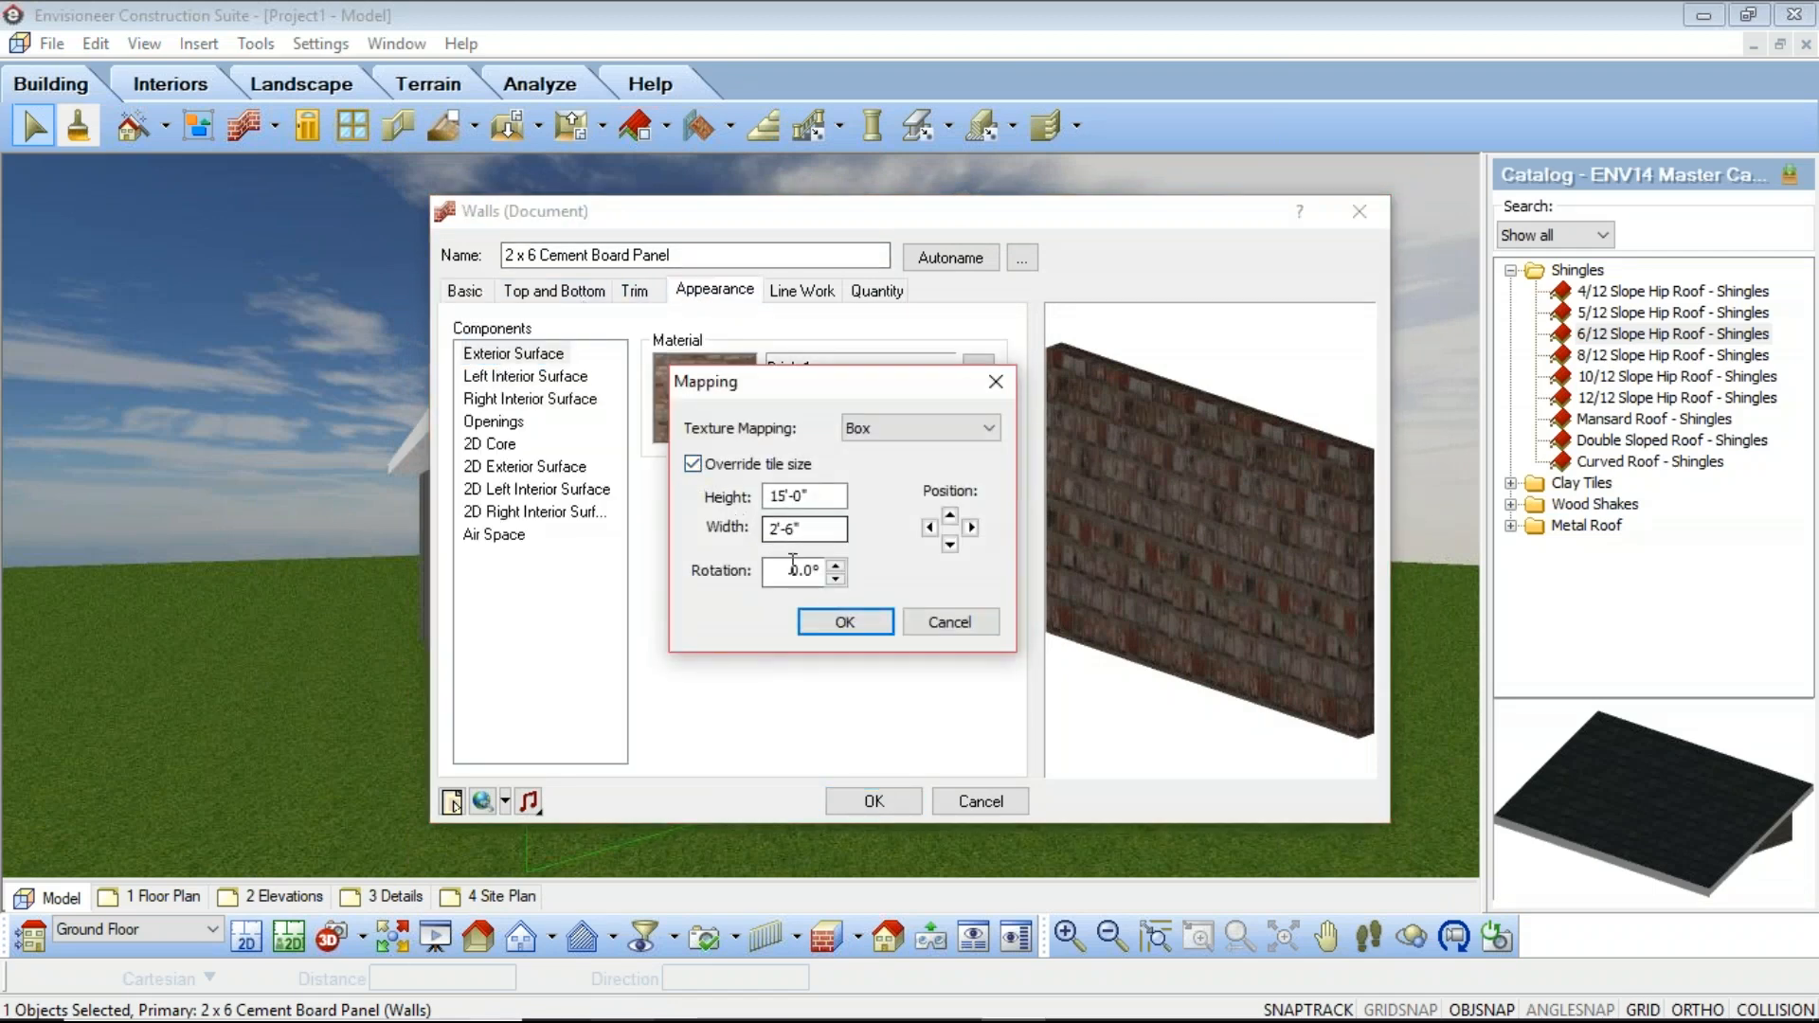
left_click(693, 464)
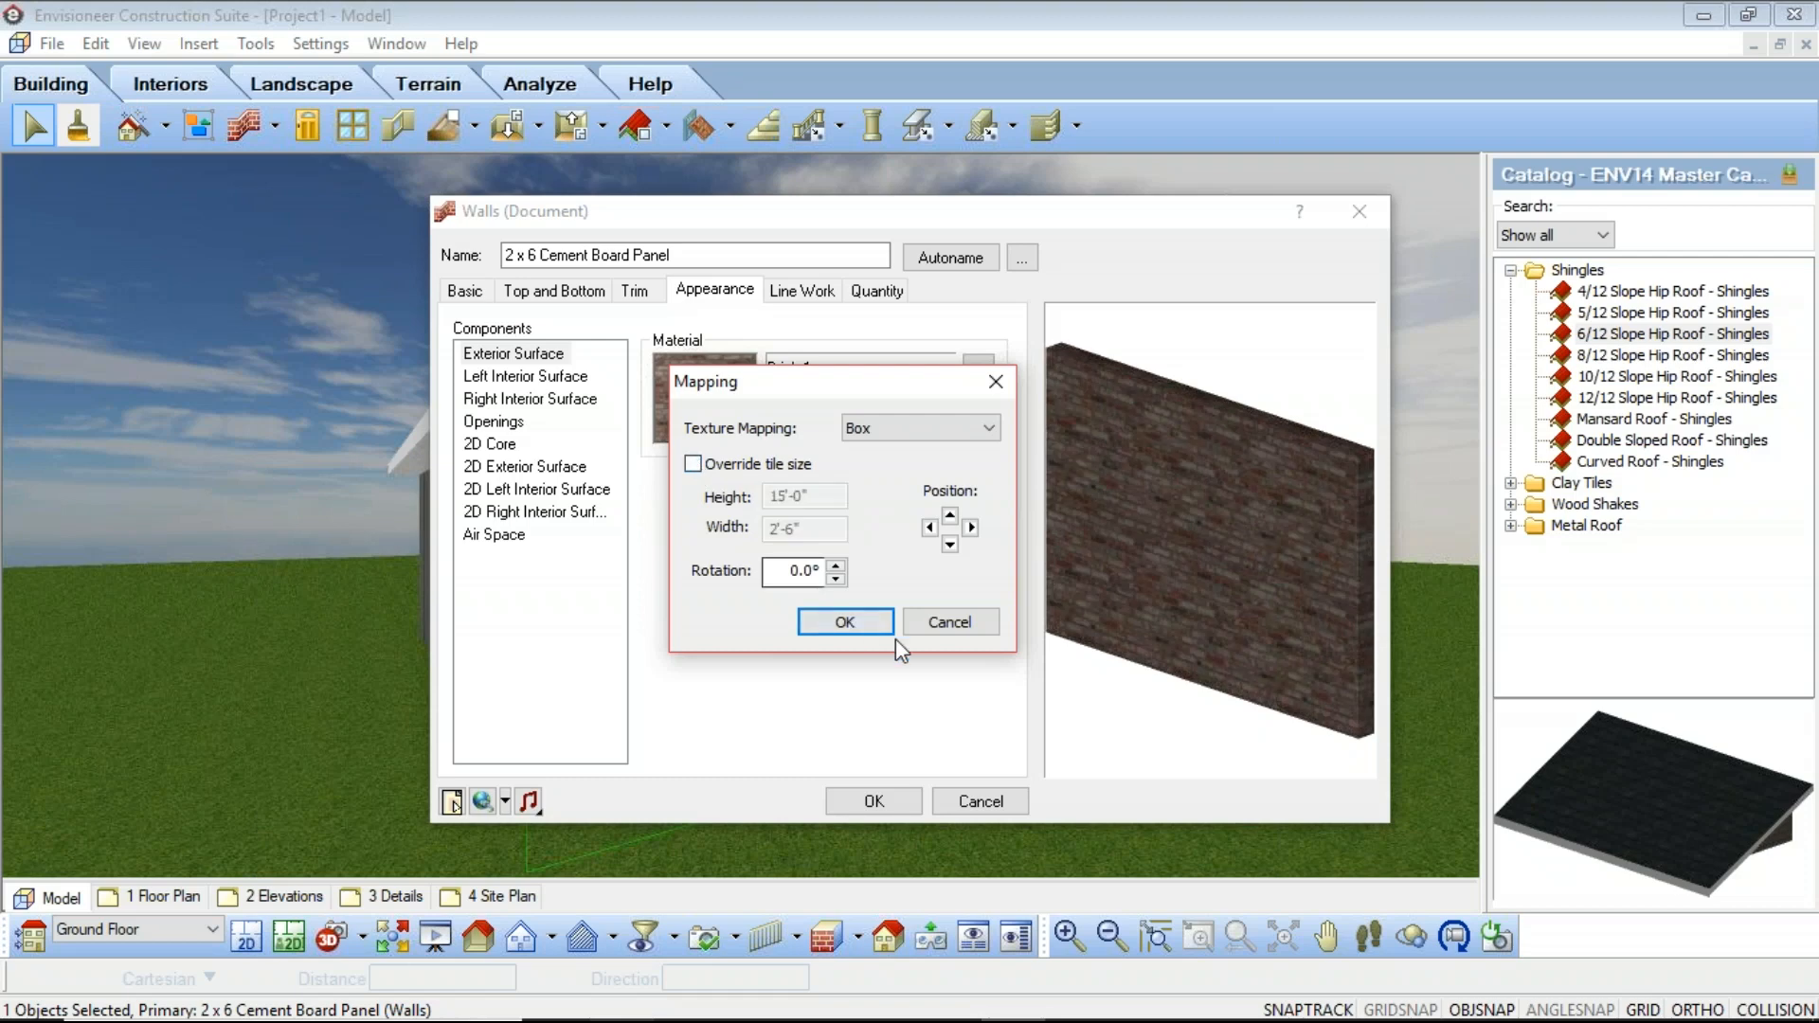
left_click(846, 622)
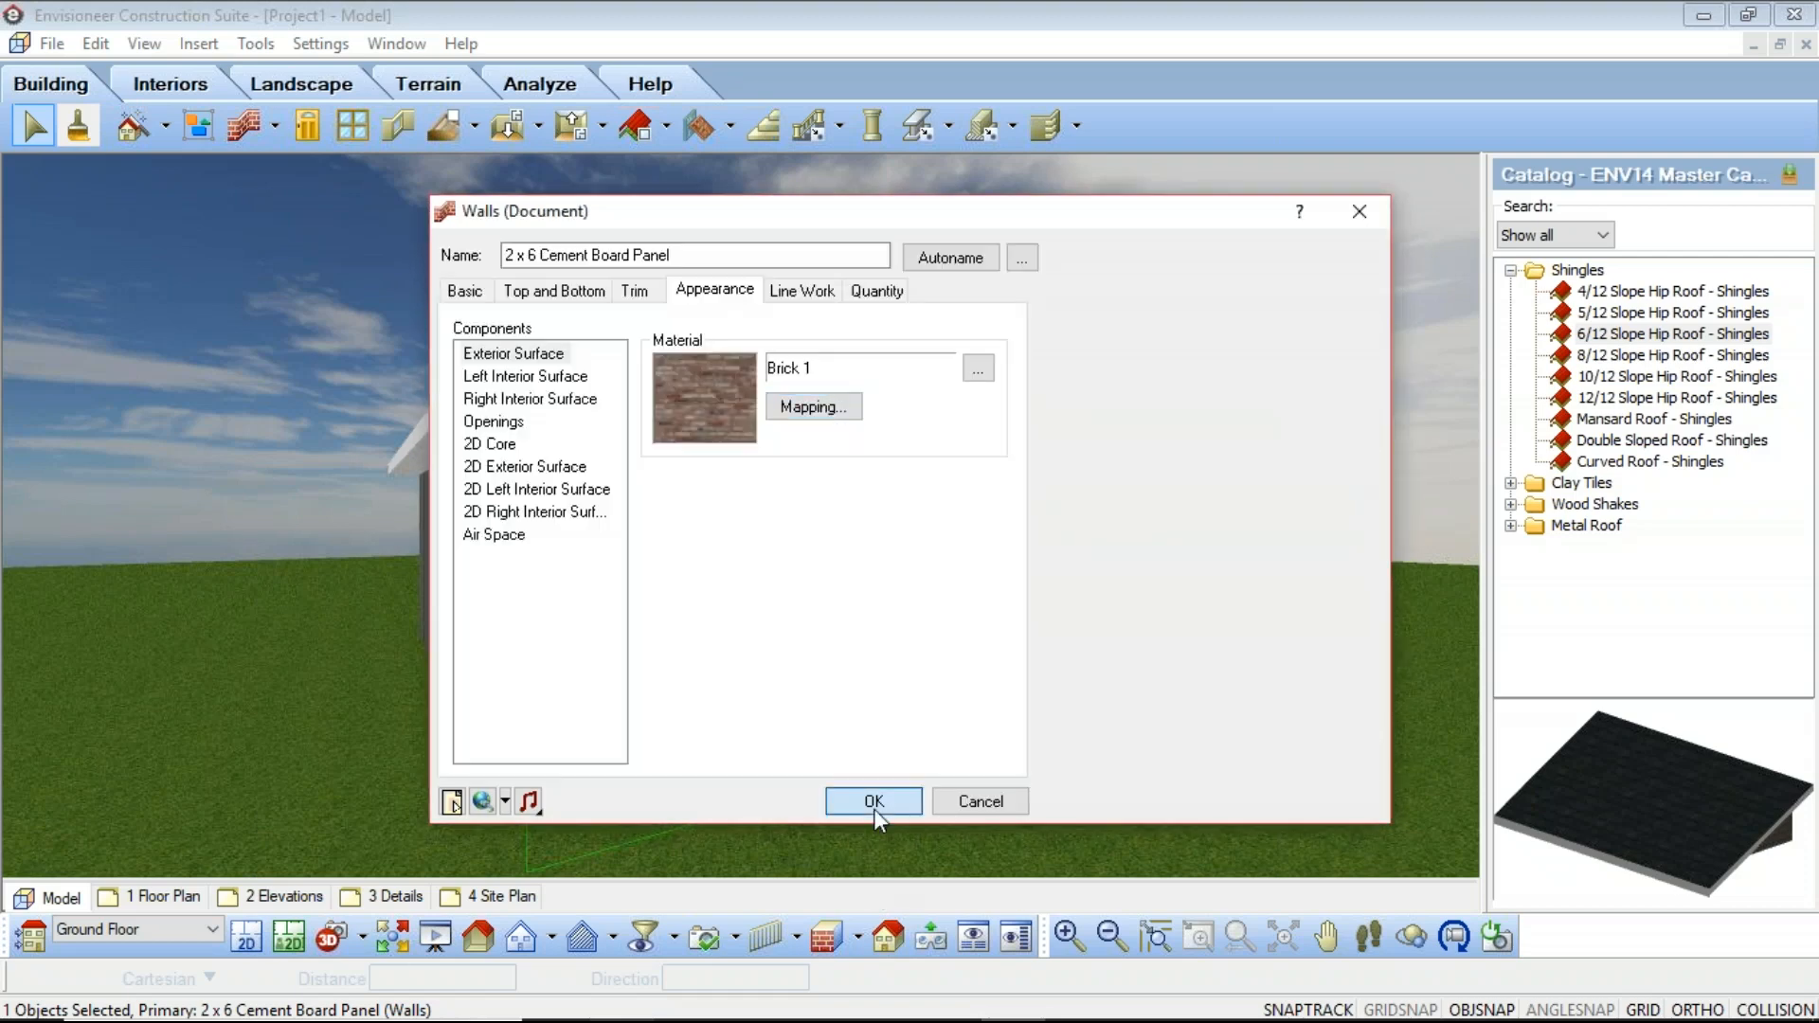
left_click(873, 802)
left_click(373, 168)
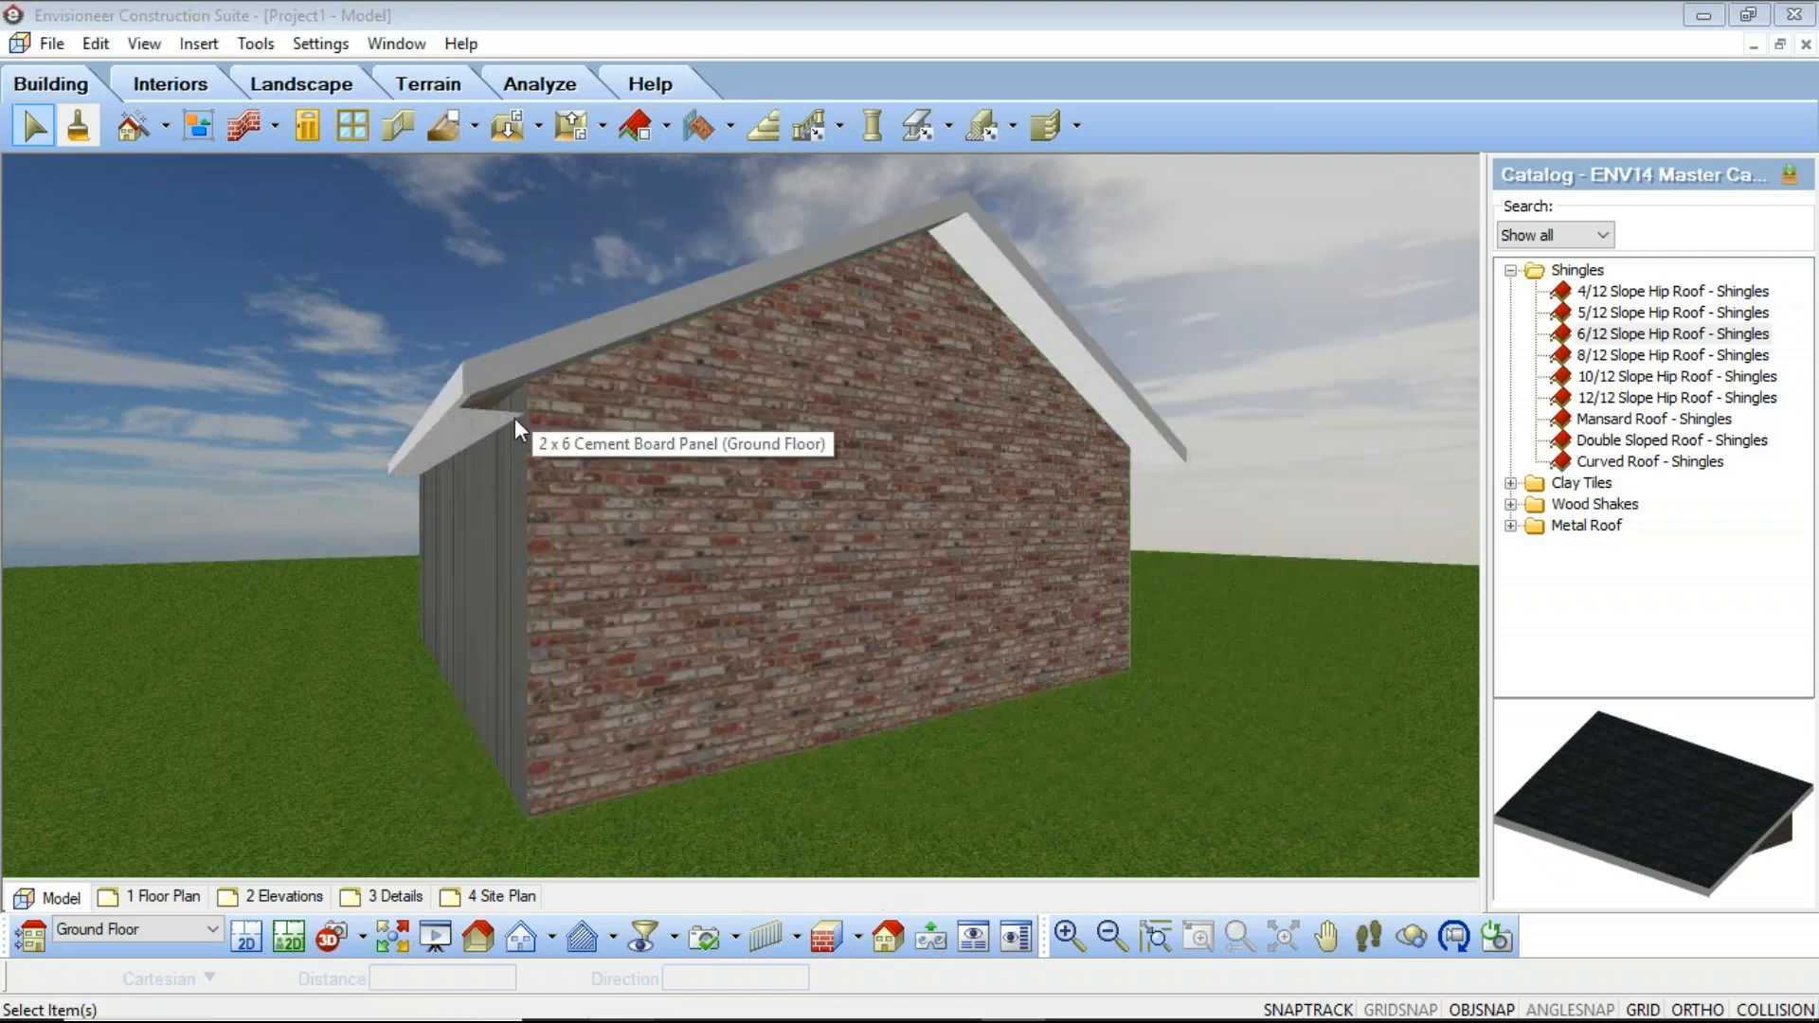
Step: Frame the gable wall and render the current camera view in 3D RealView, then close the render window
left_click(1326, 940)
left_click_drag(649, 571, 573, 564)
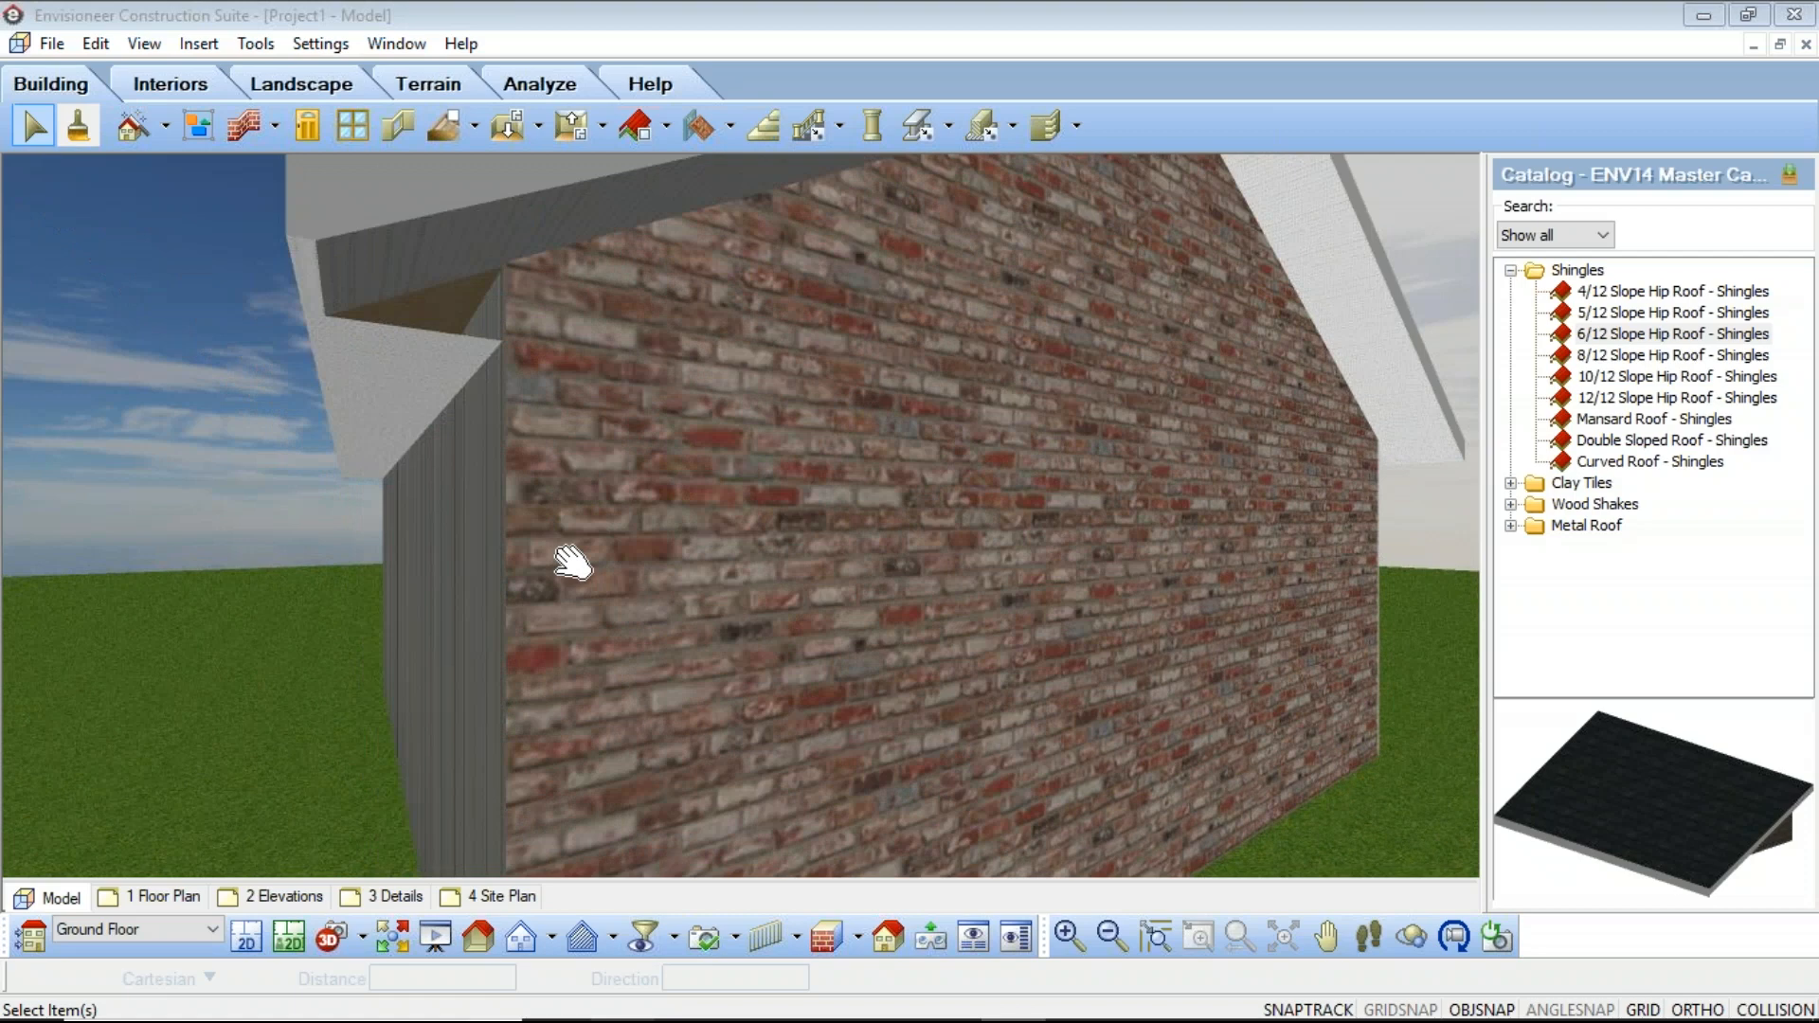
scroll(578, 570, "down", 3)
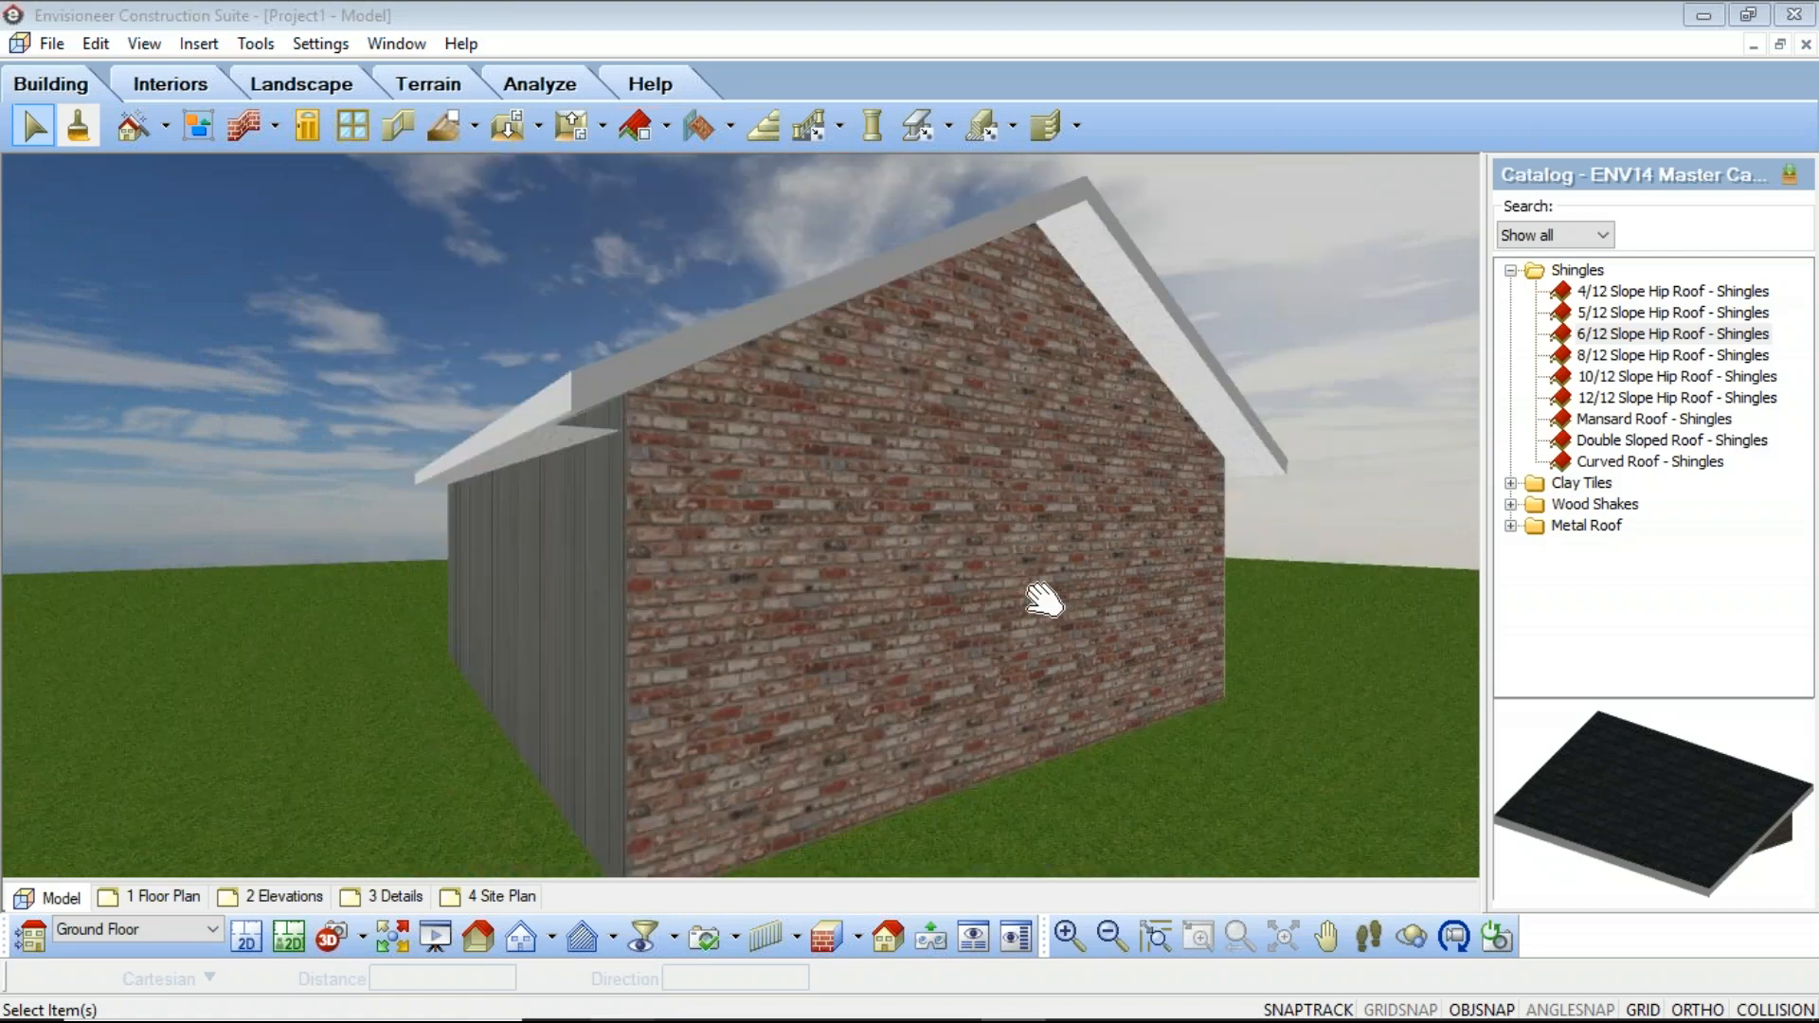
scroll(1079, 633, "down", 1)
right_click(1025, 586)
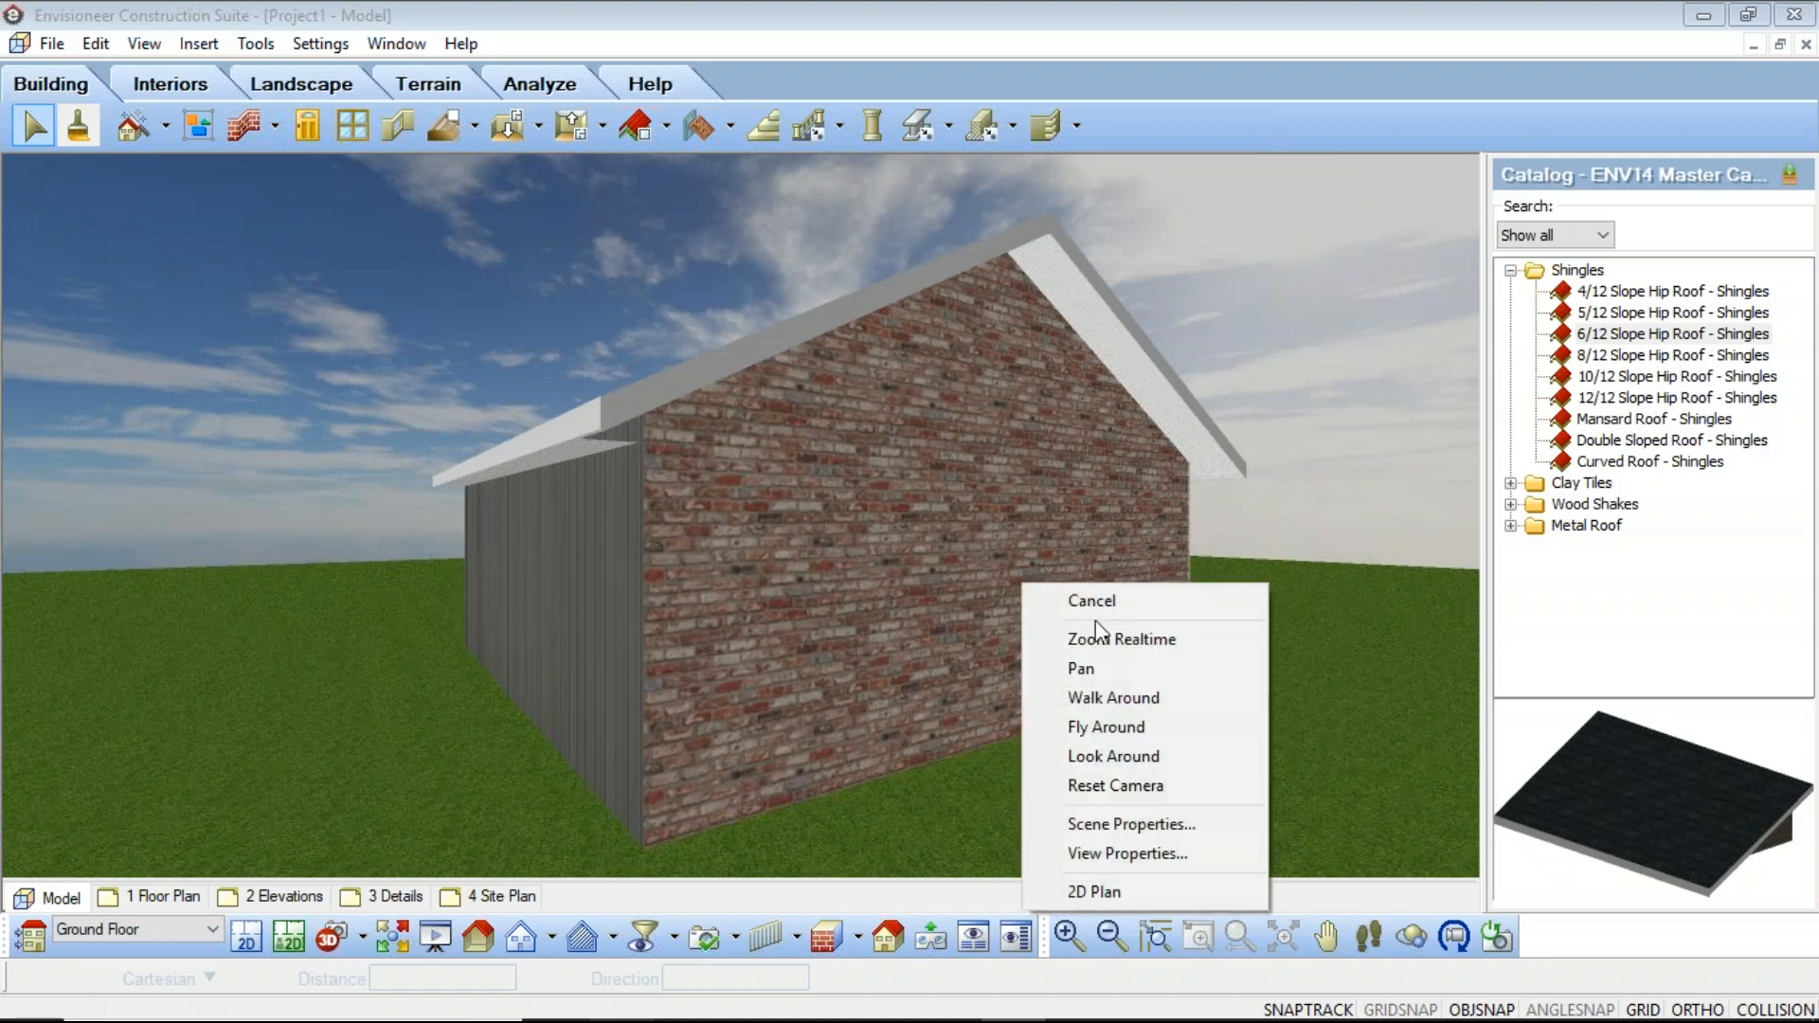
left_click(1109, 602)
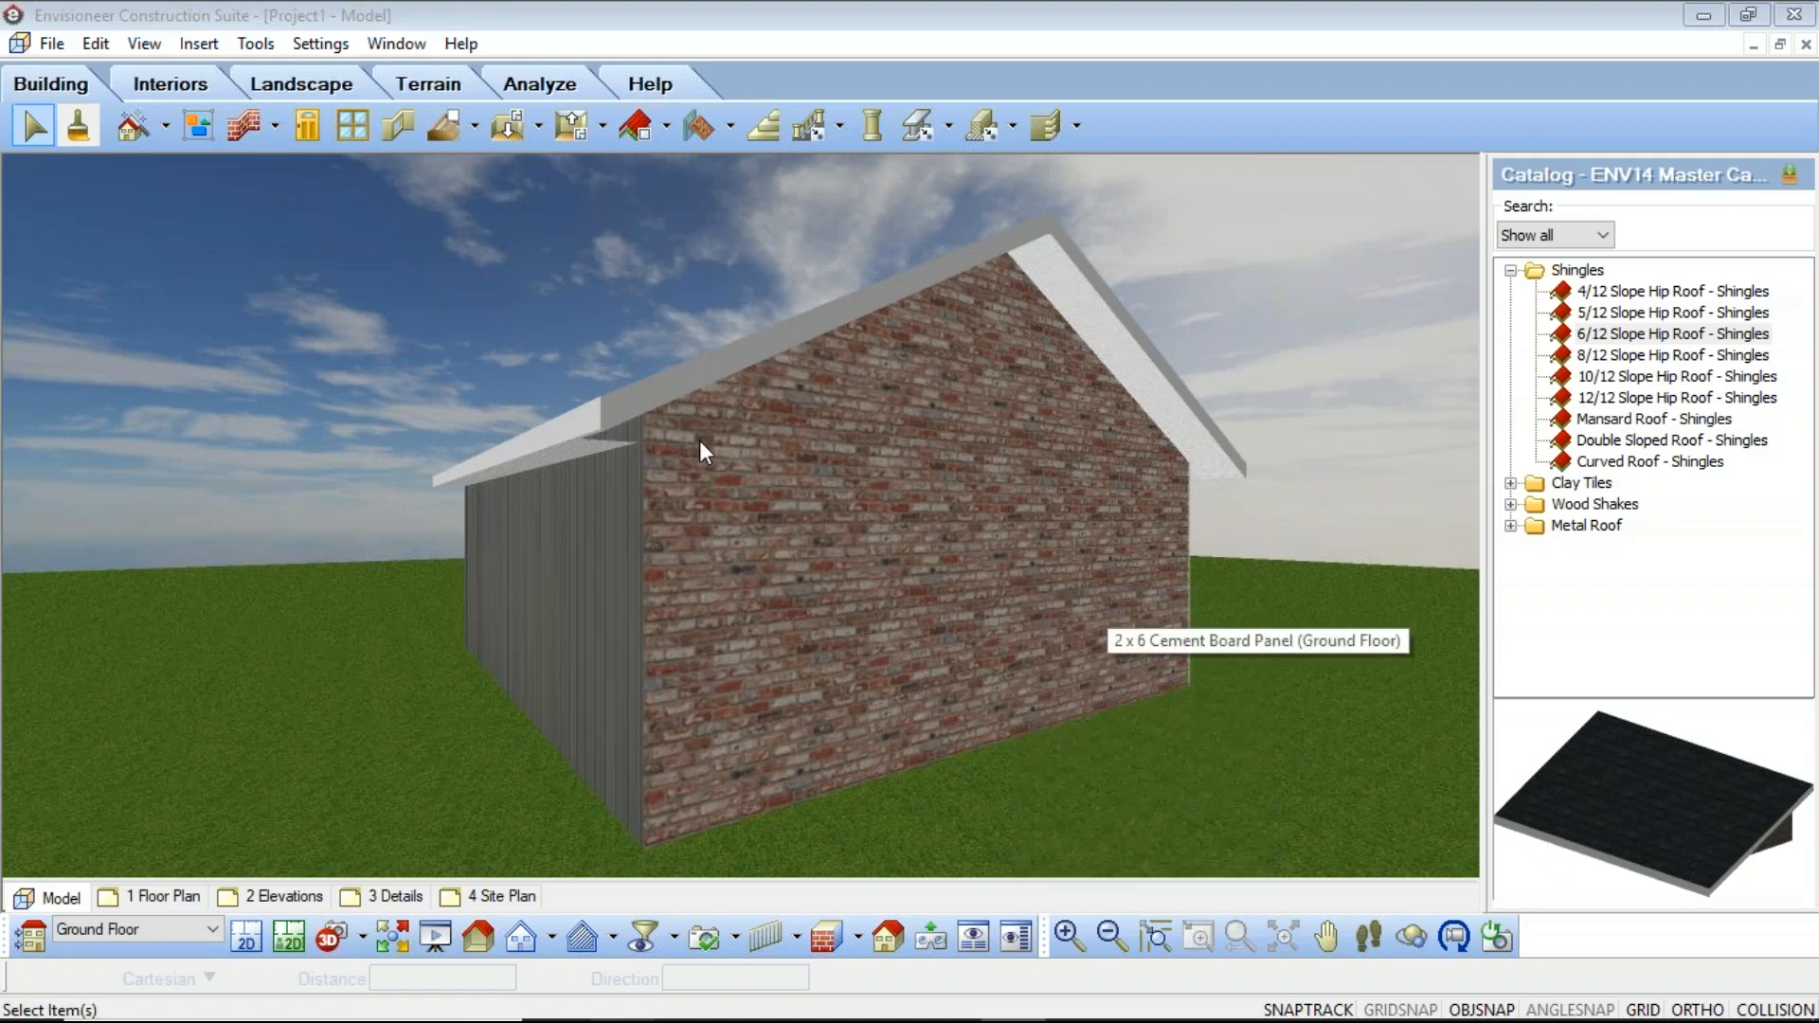
left_click(144, 43)
left_click(176, 545)
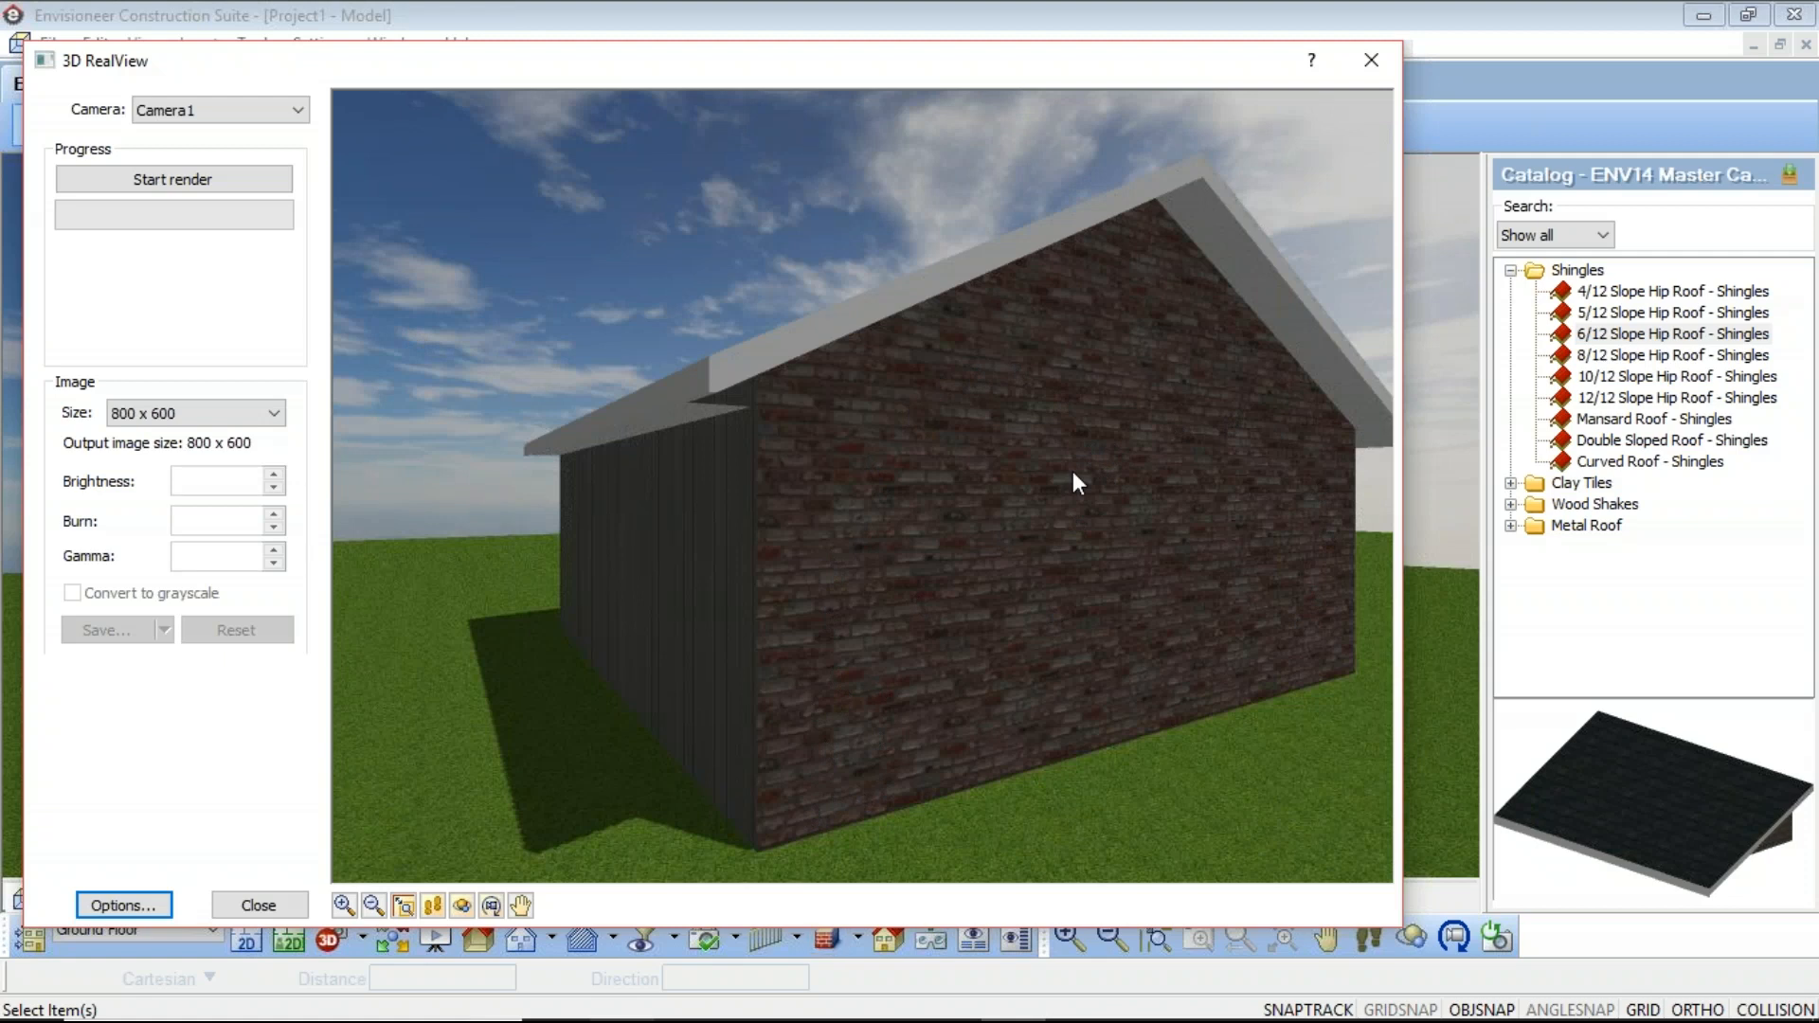
left_click(198, 178)
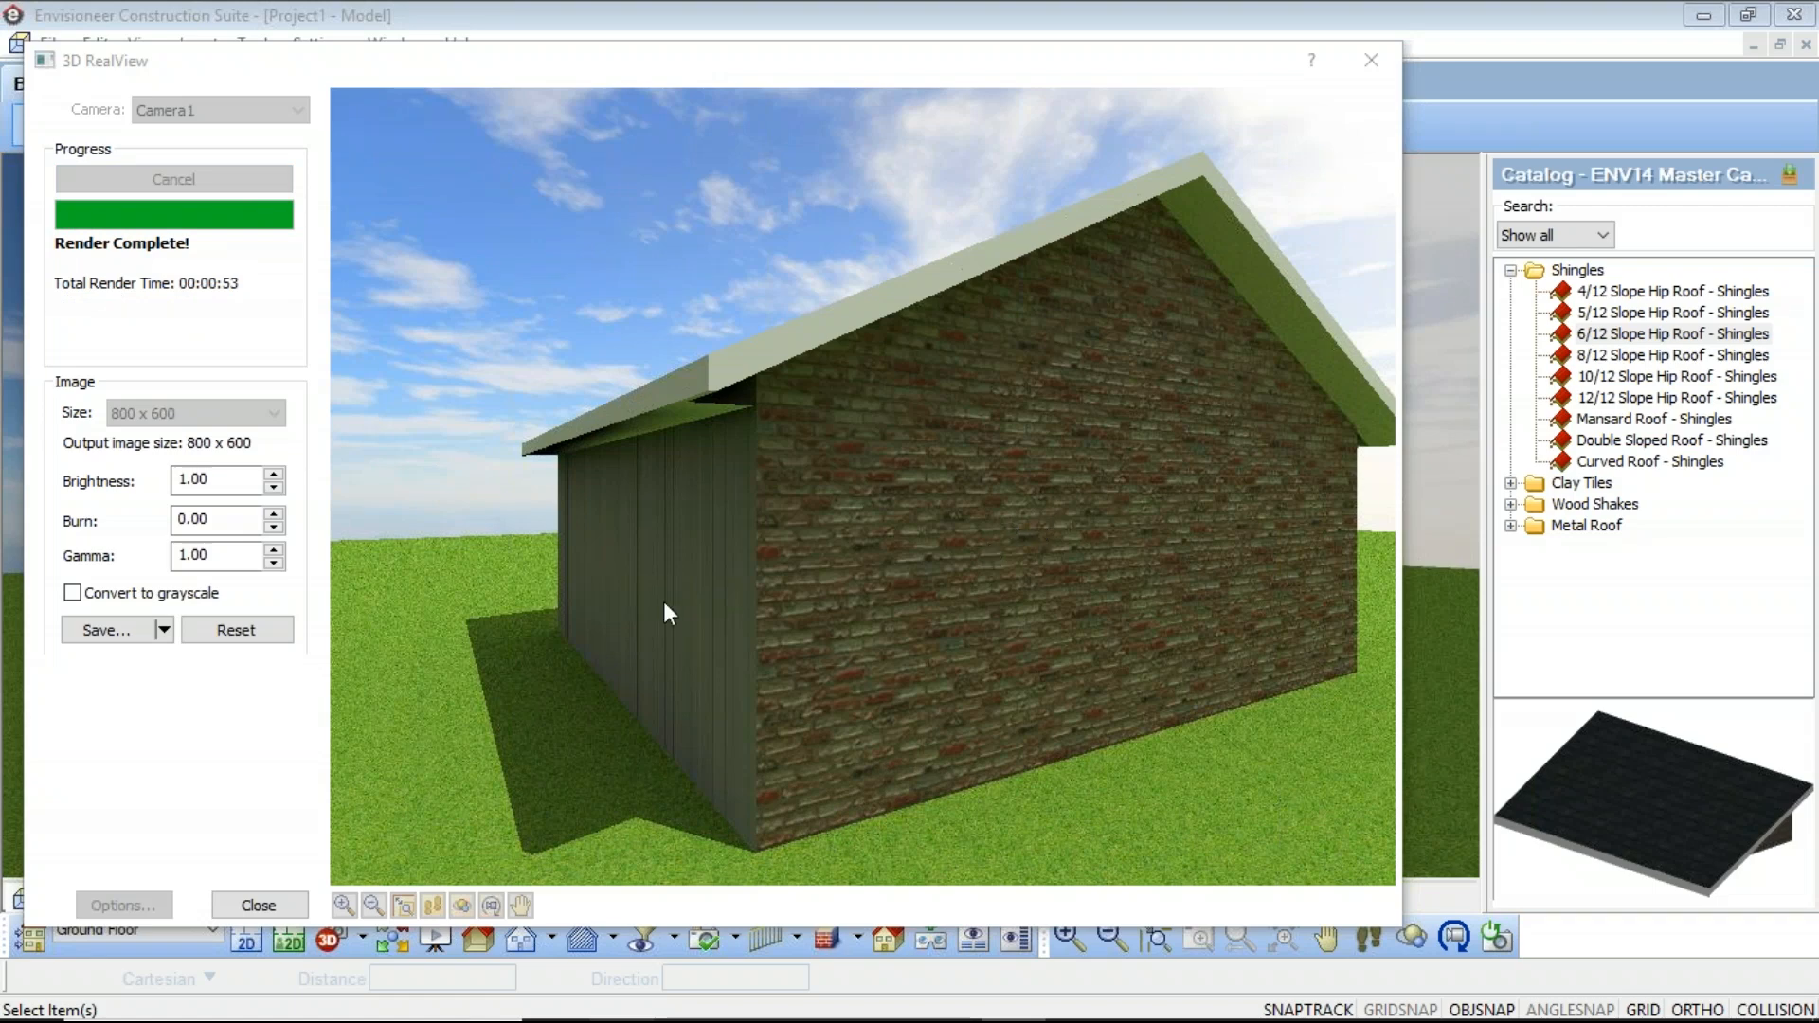
left_click(258, 905)
left_click(868, 559)
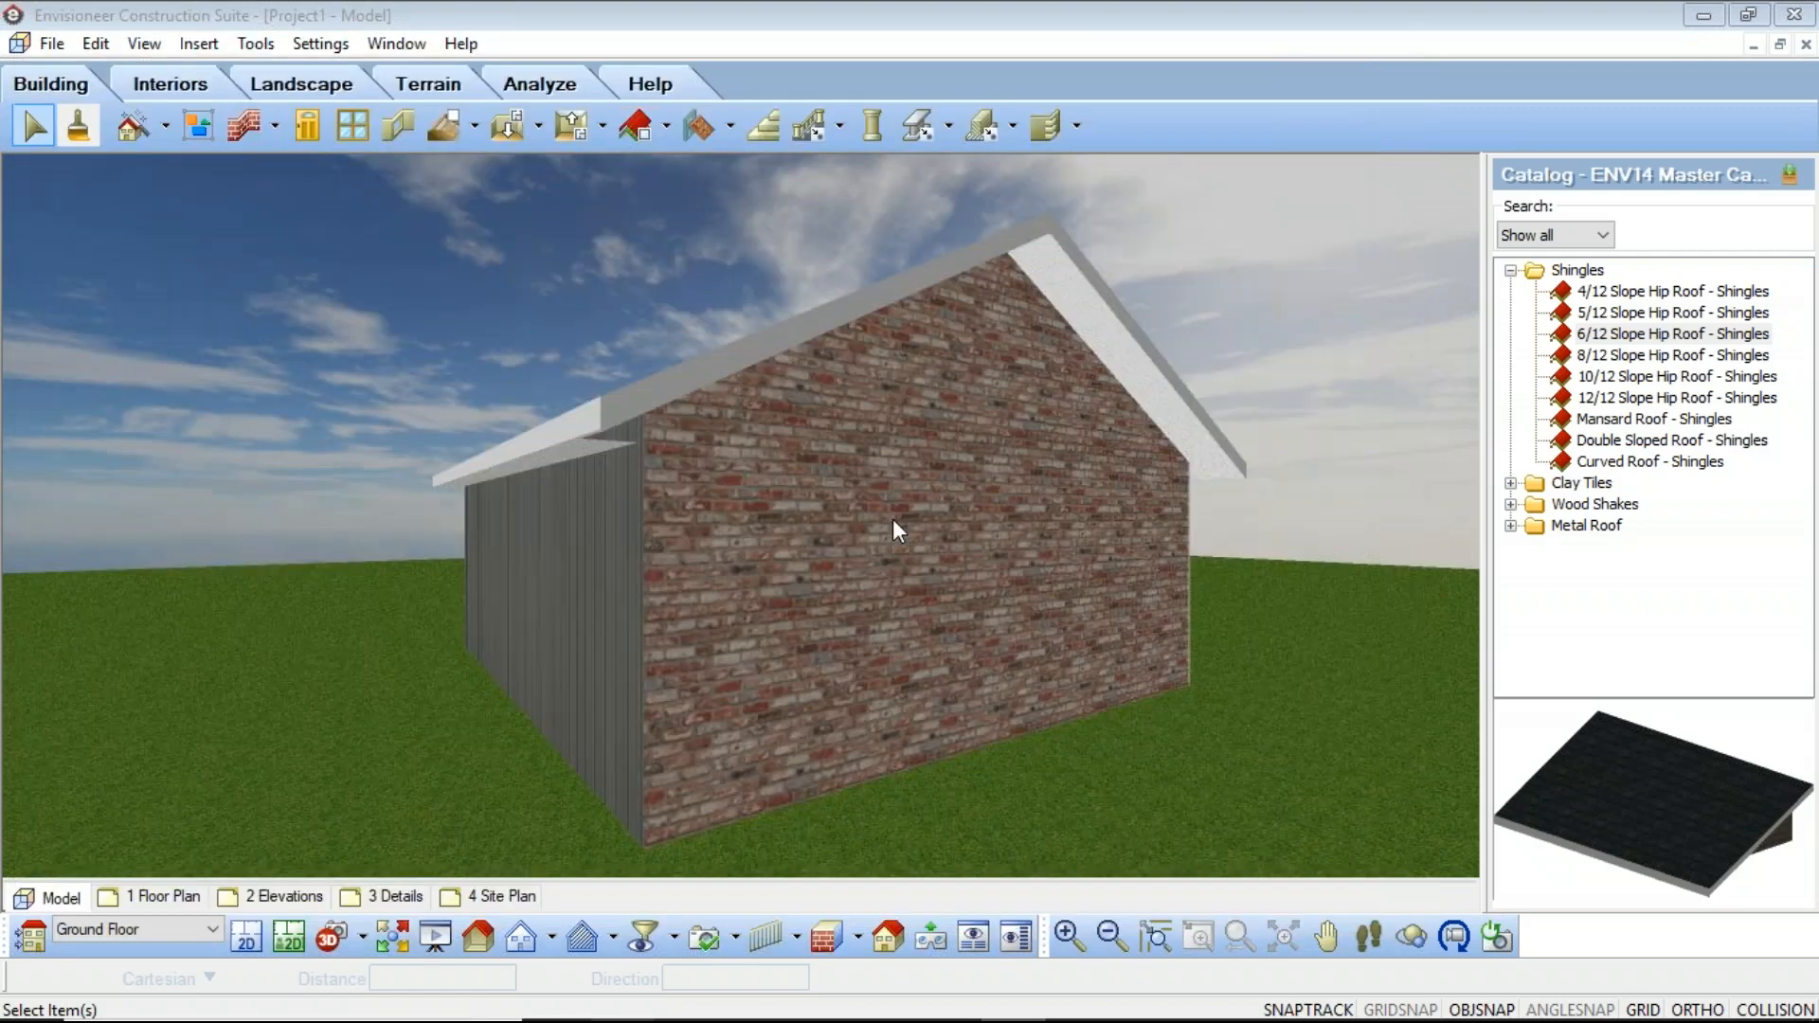
Step: Sample the gray board-and-batten siding from the side wall with the material eyedropper and apply it to the brick gable wall
left_click(78, 126)
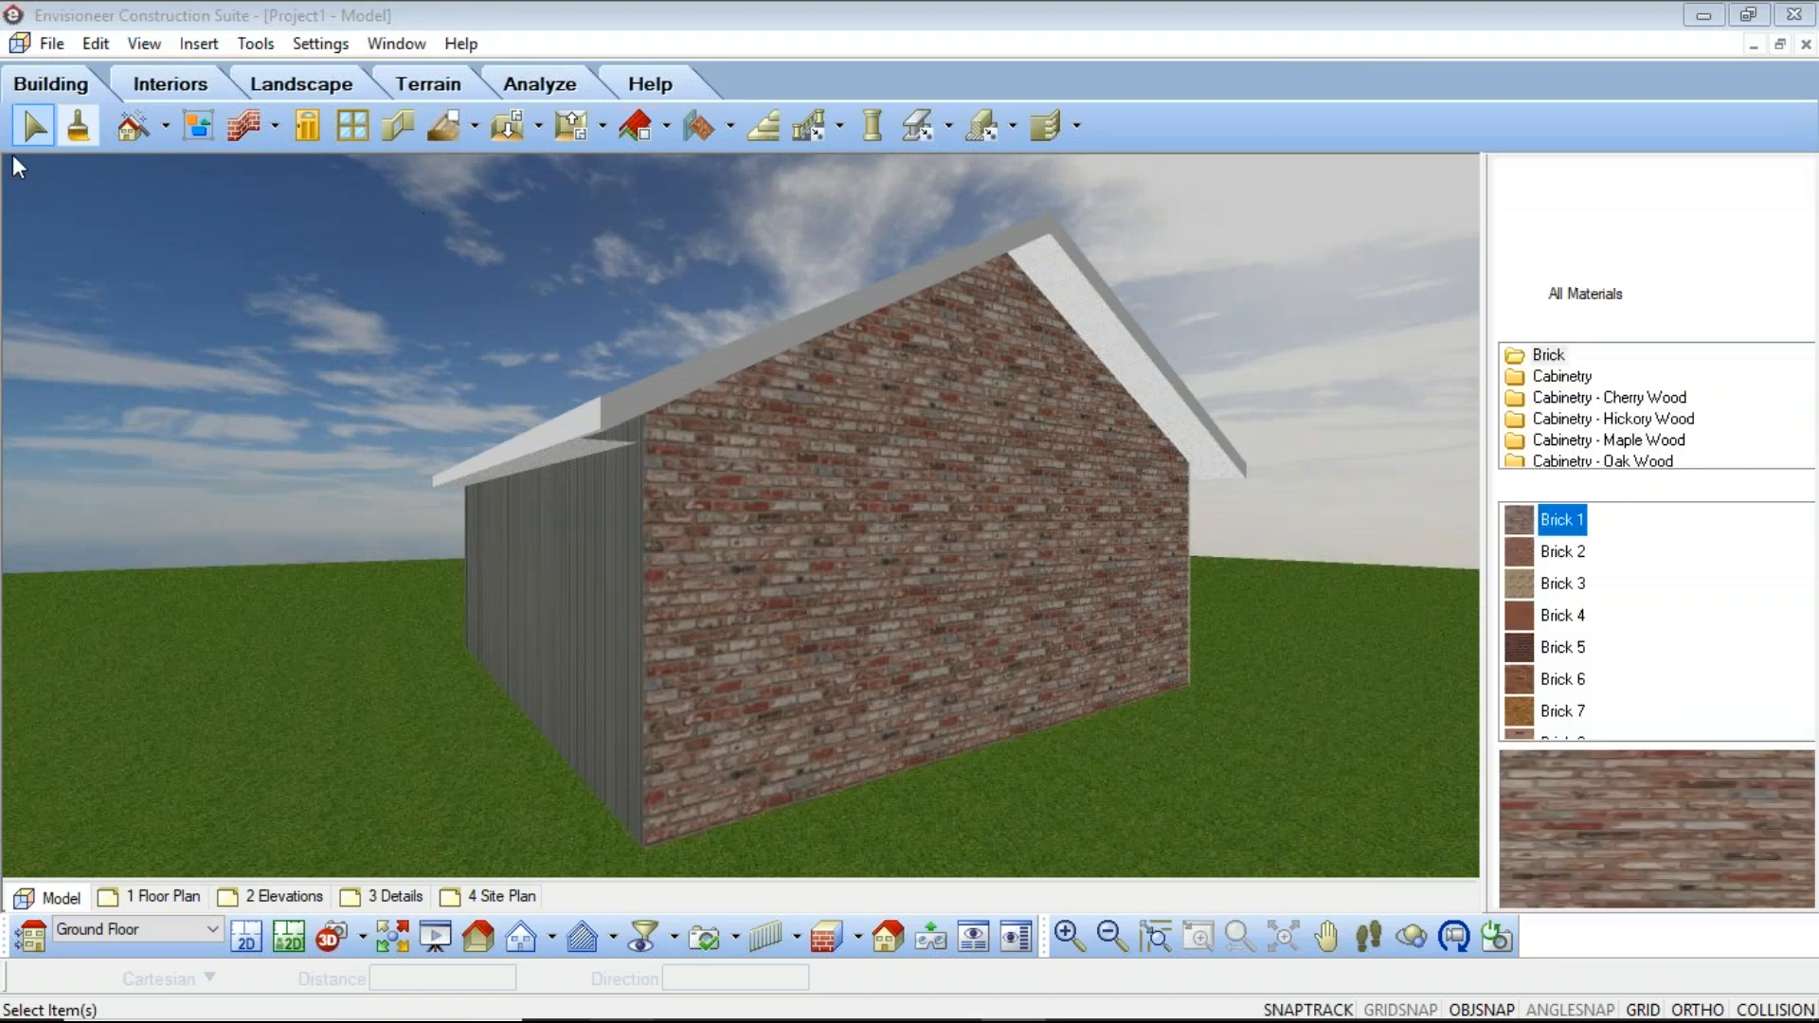
left_click(1545, 212)
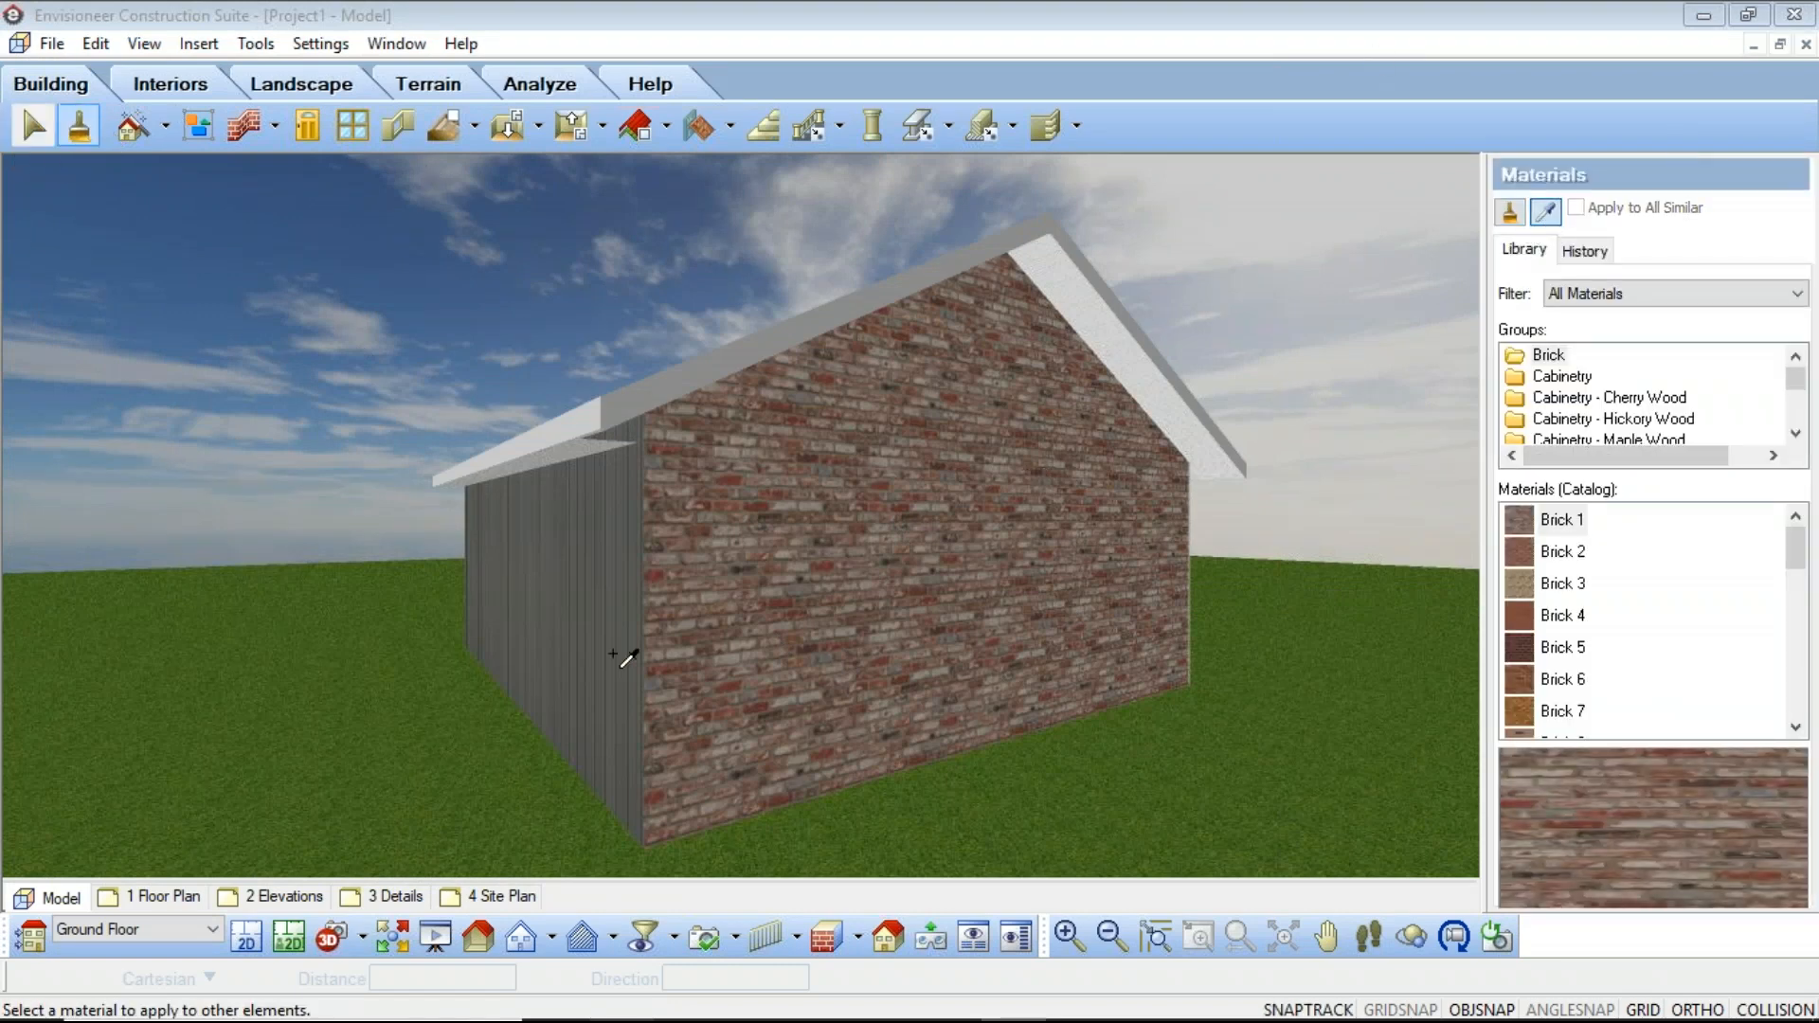
left_click(597, 599)
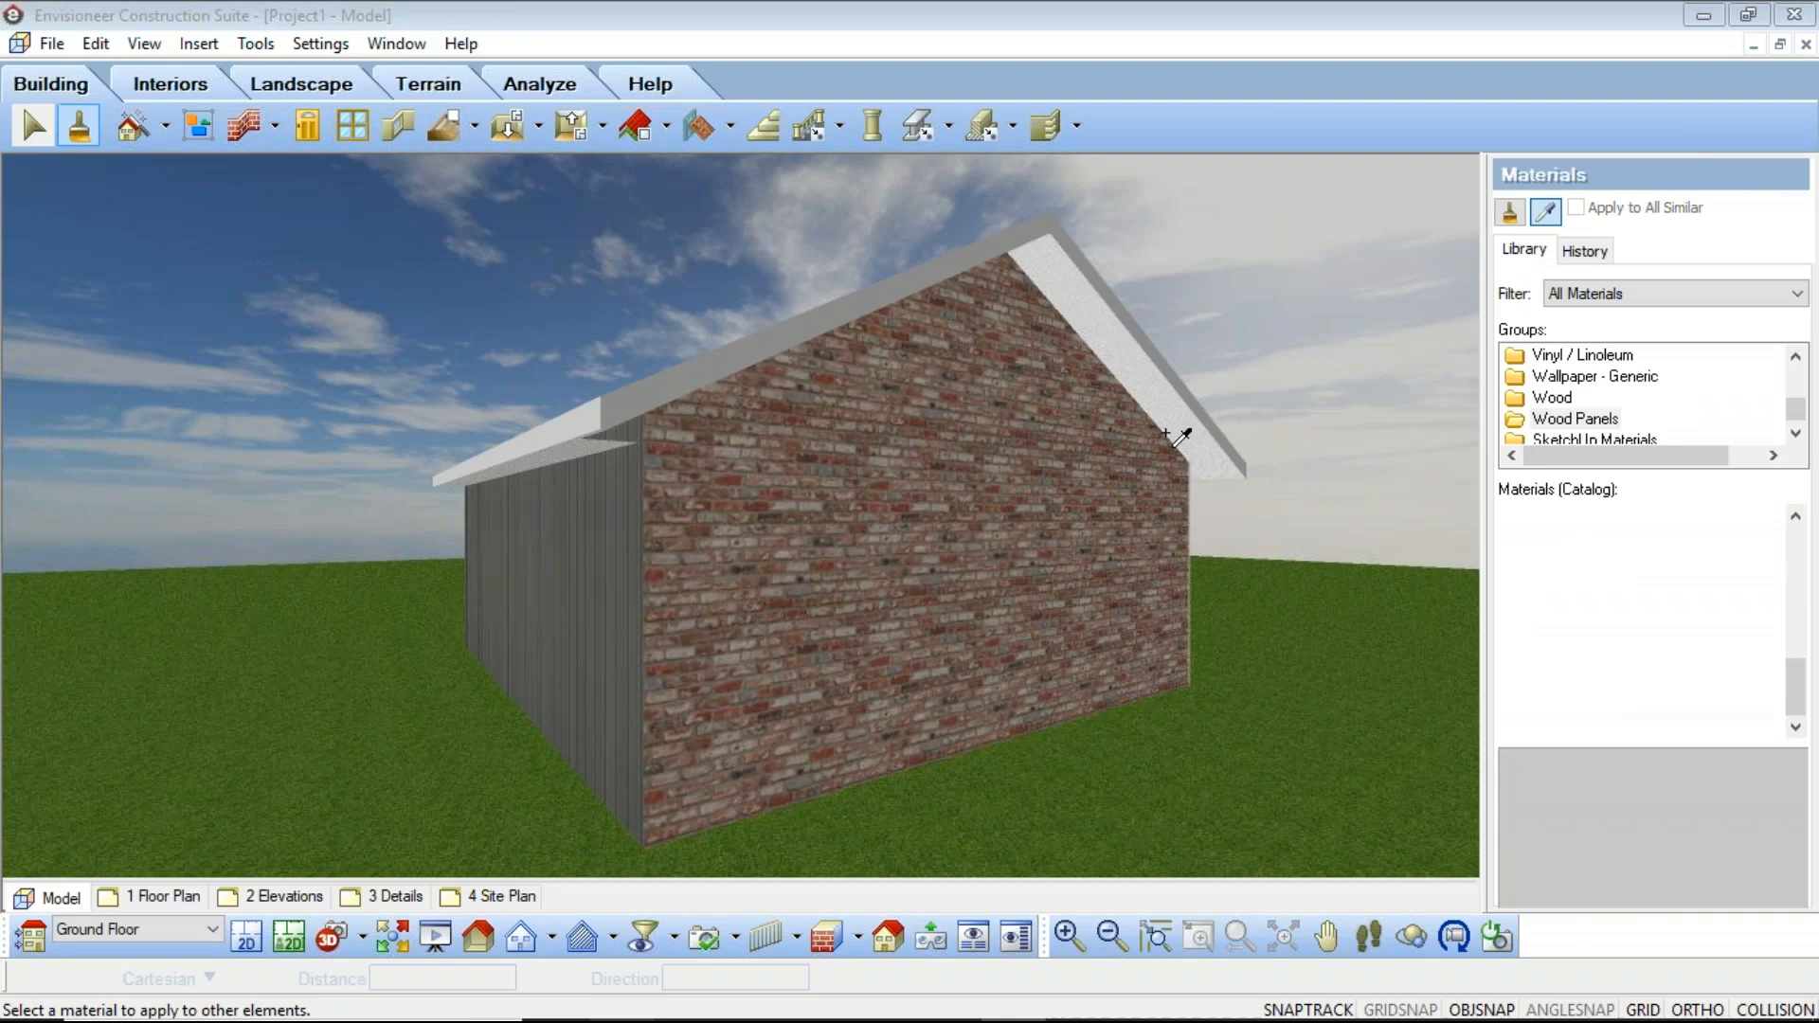
left_click(779, 612)
right_click(1066, 551)
left_click(1100, 556)
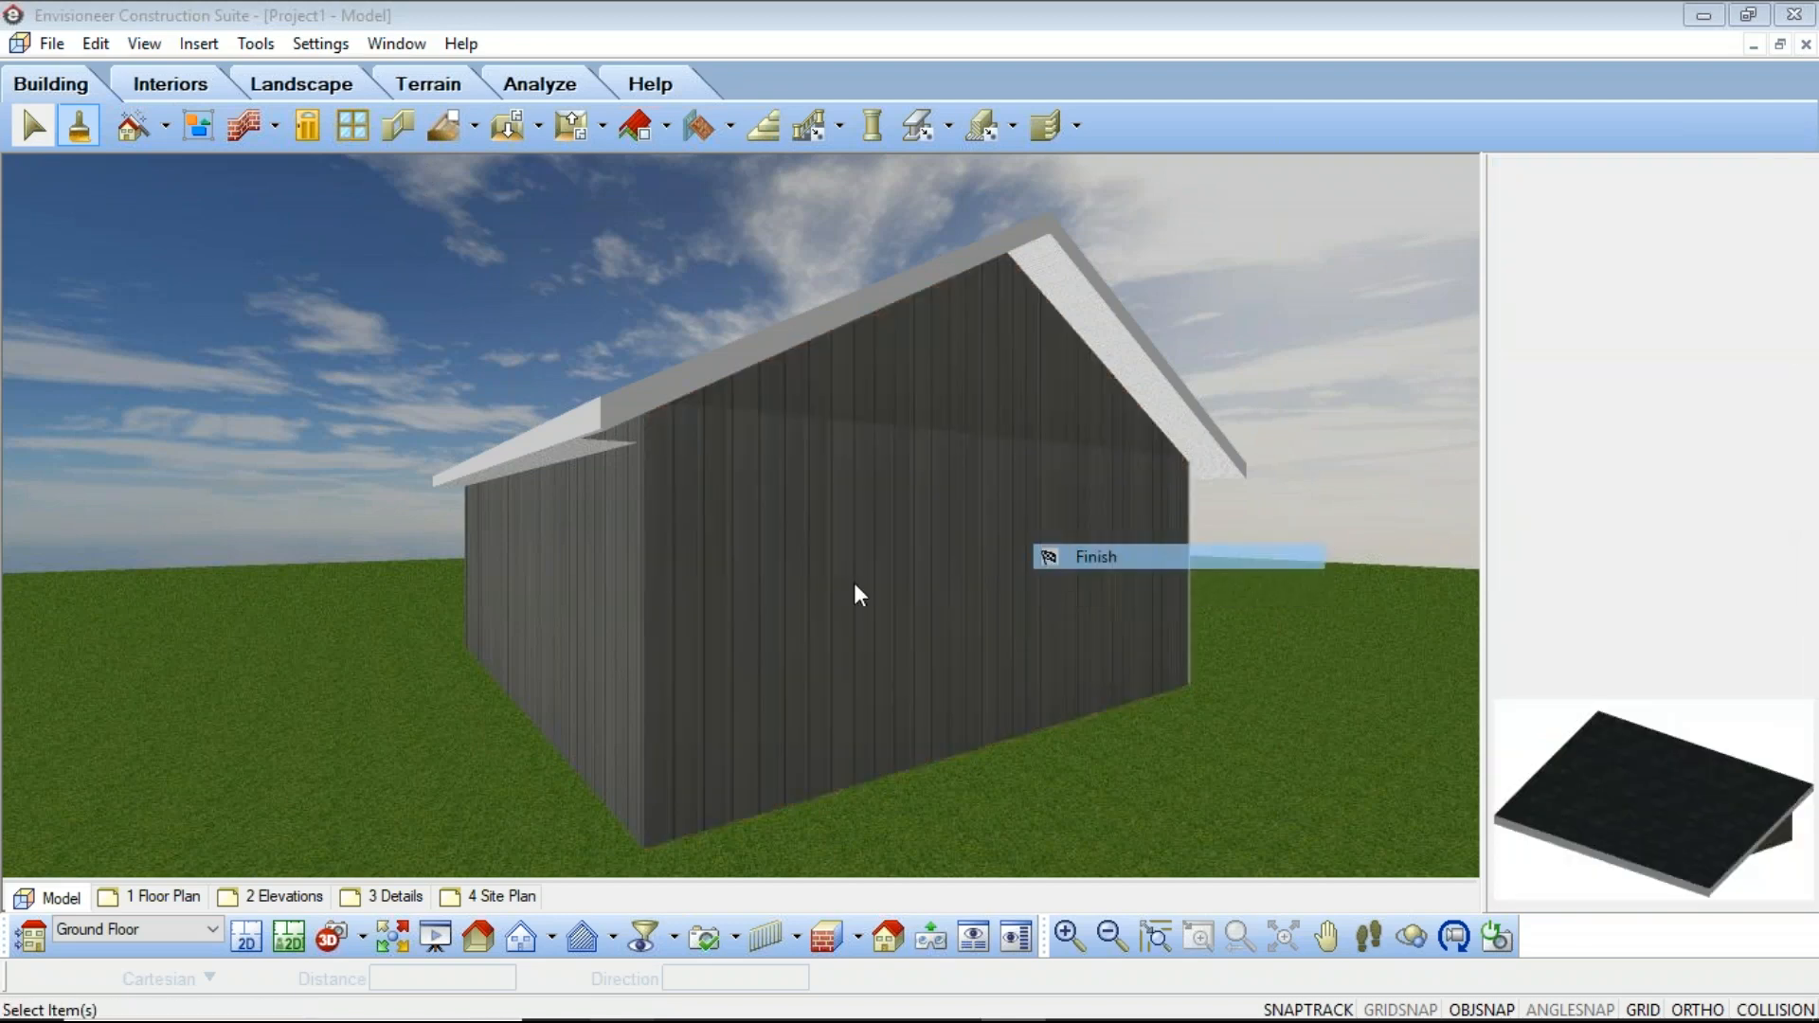
Step: Open the gable wall's properties dialog and review its settings before closing it
double_click(855, 585)
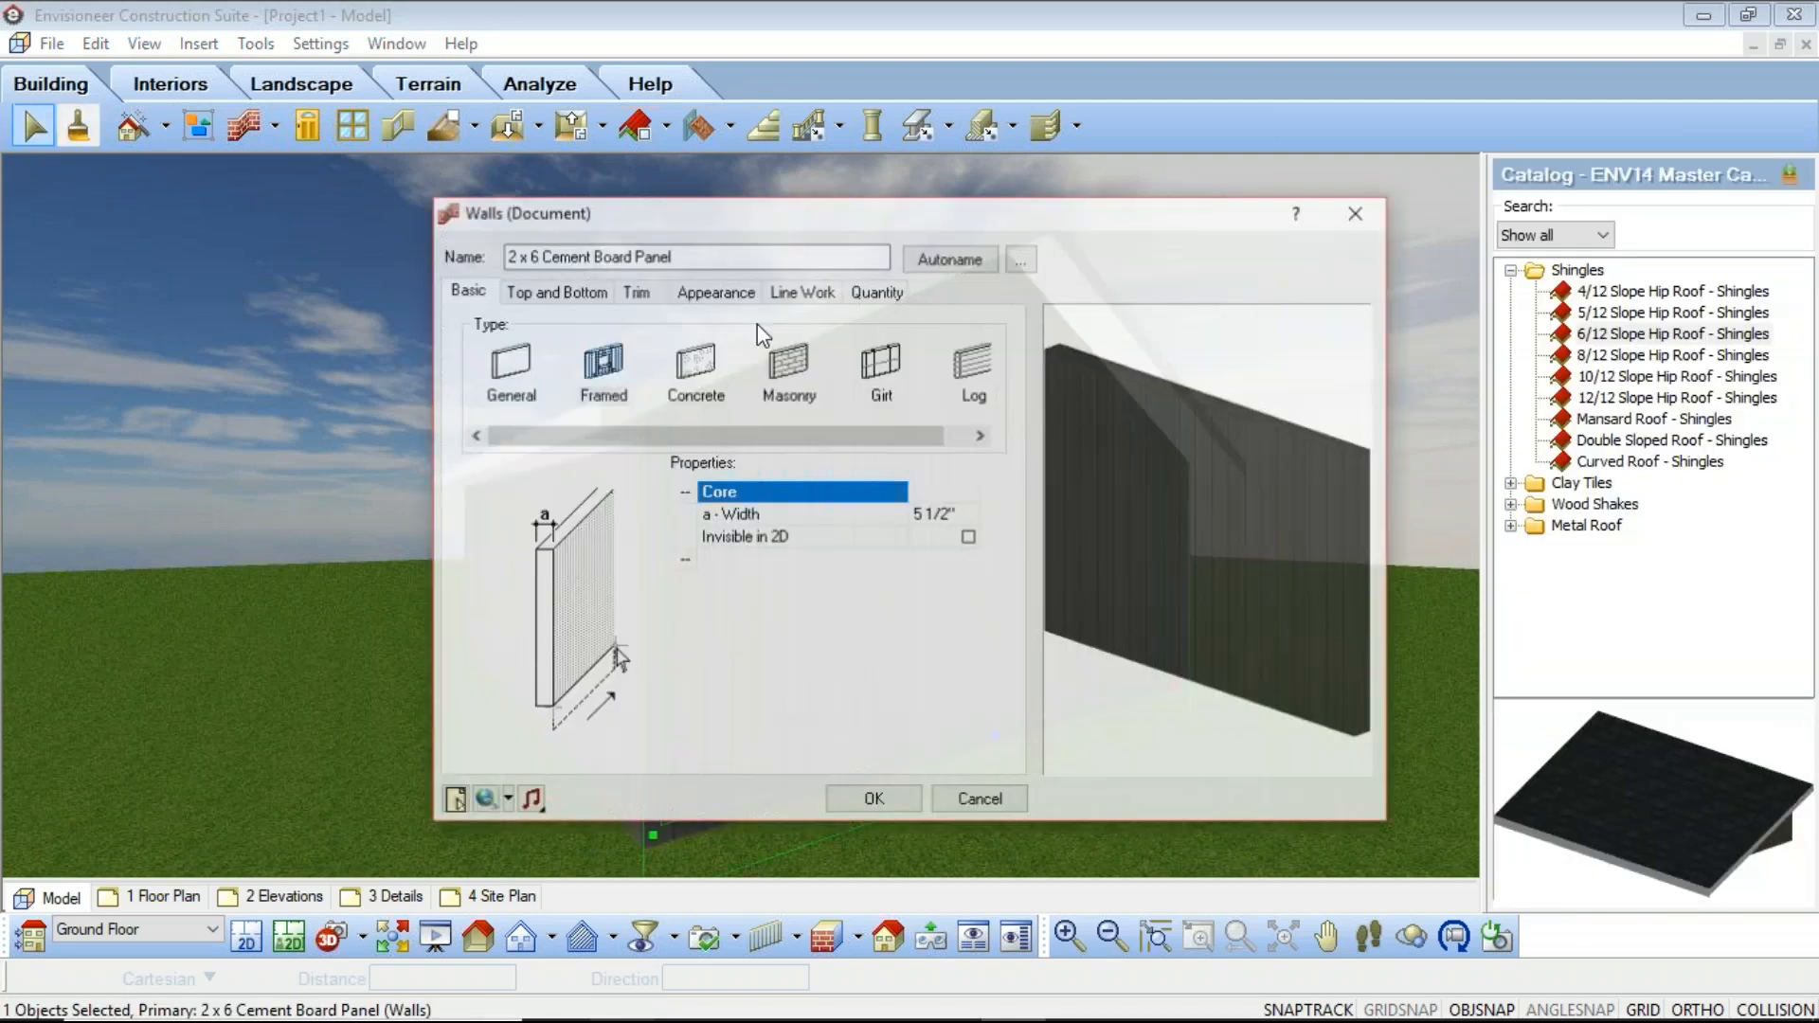
left_click(698, 301)
left_click(791, 408)
left_click(693, 464)
left_click(866, 627)
left_click(896, 797)
left_click(330, 341)
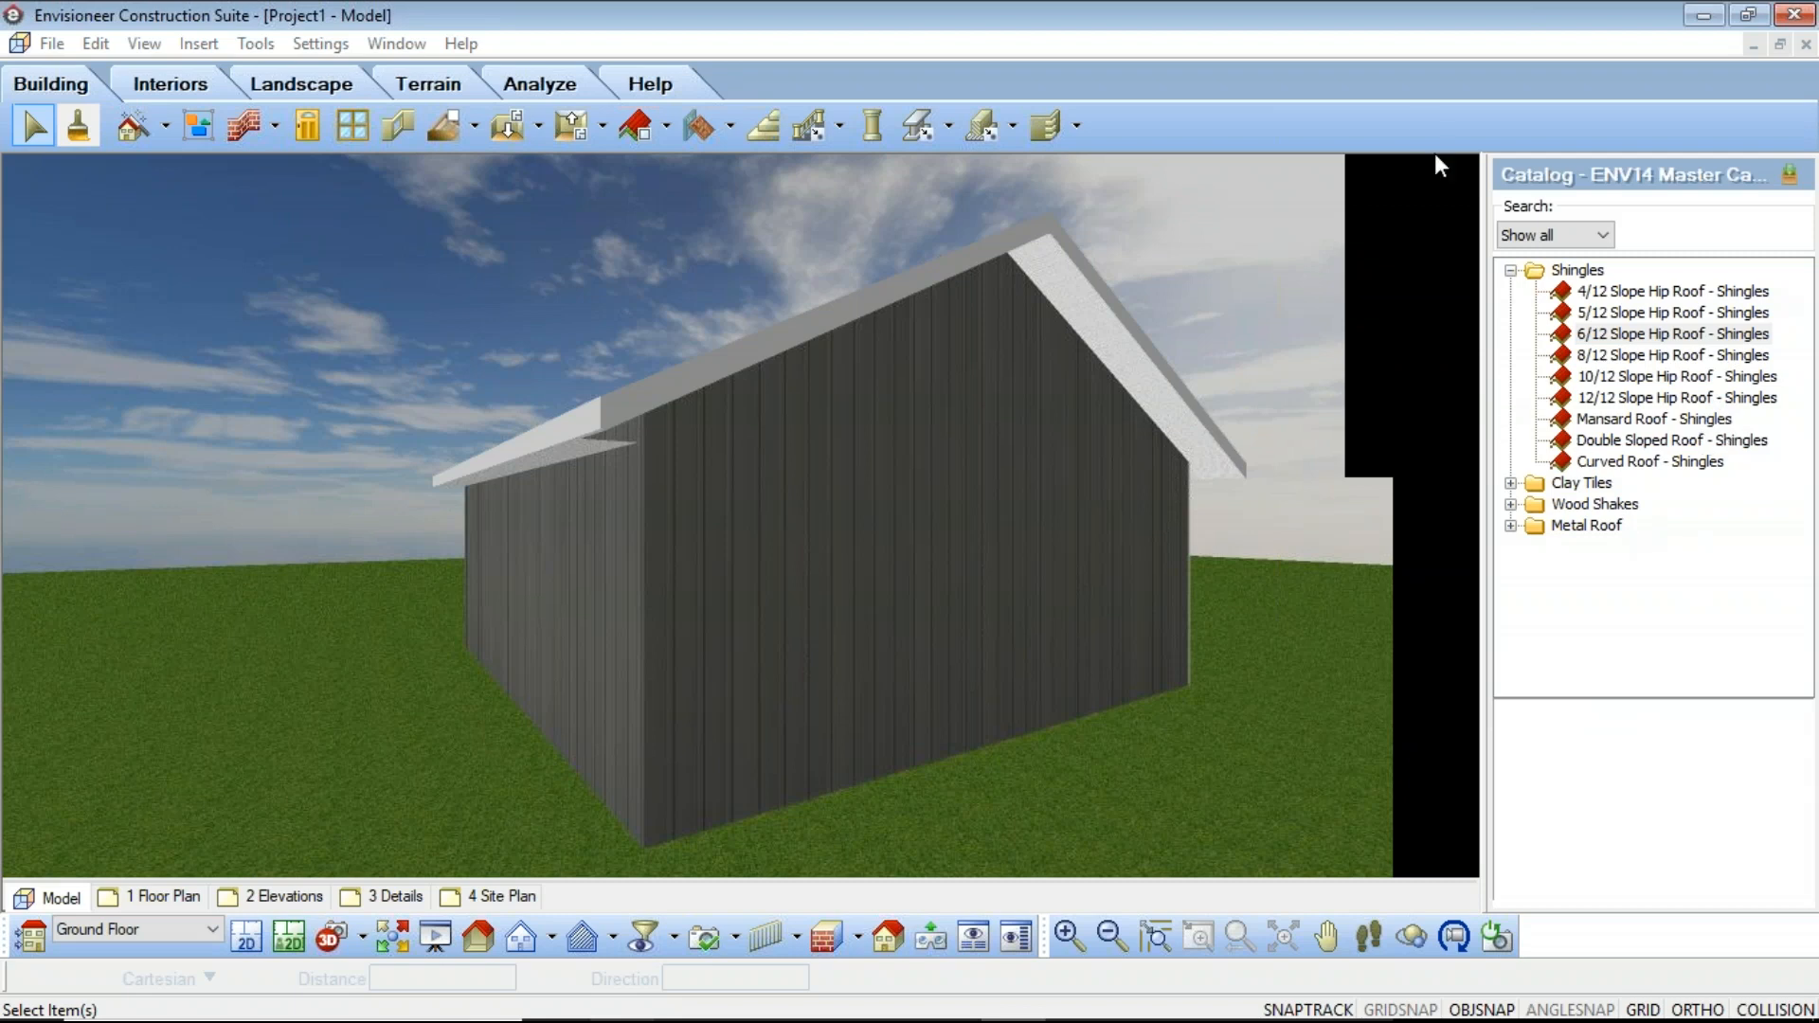
left_click(1431, 91)
mouse_move(1588, 999)
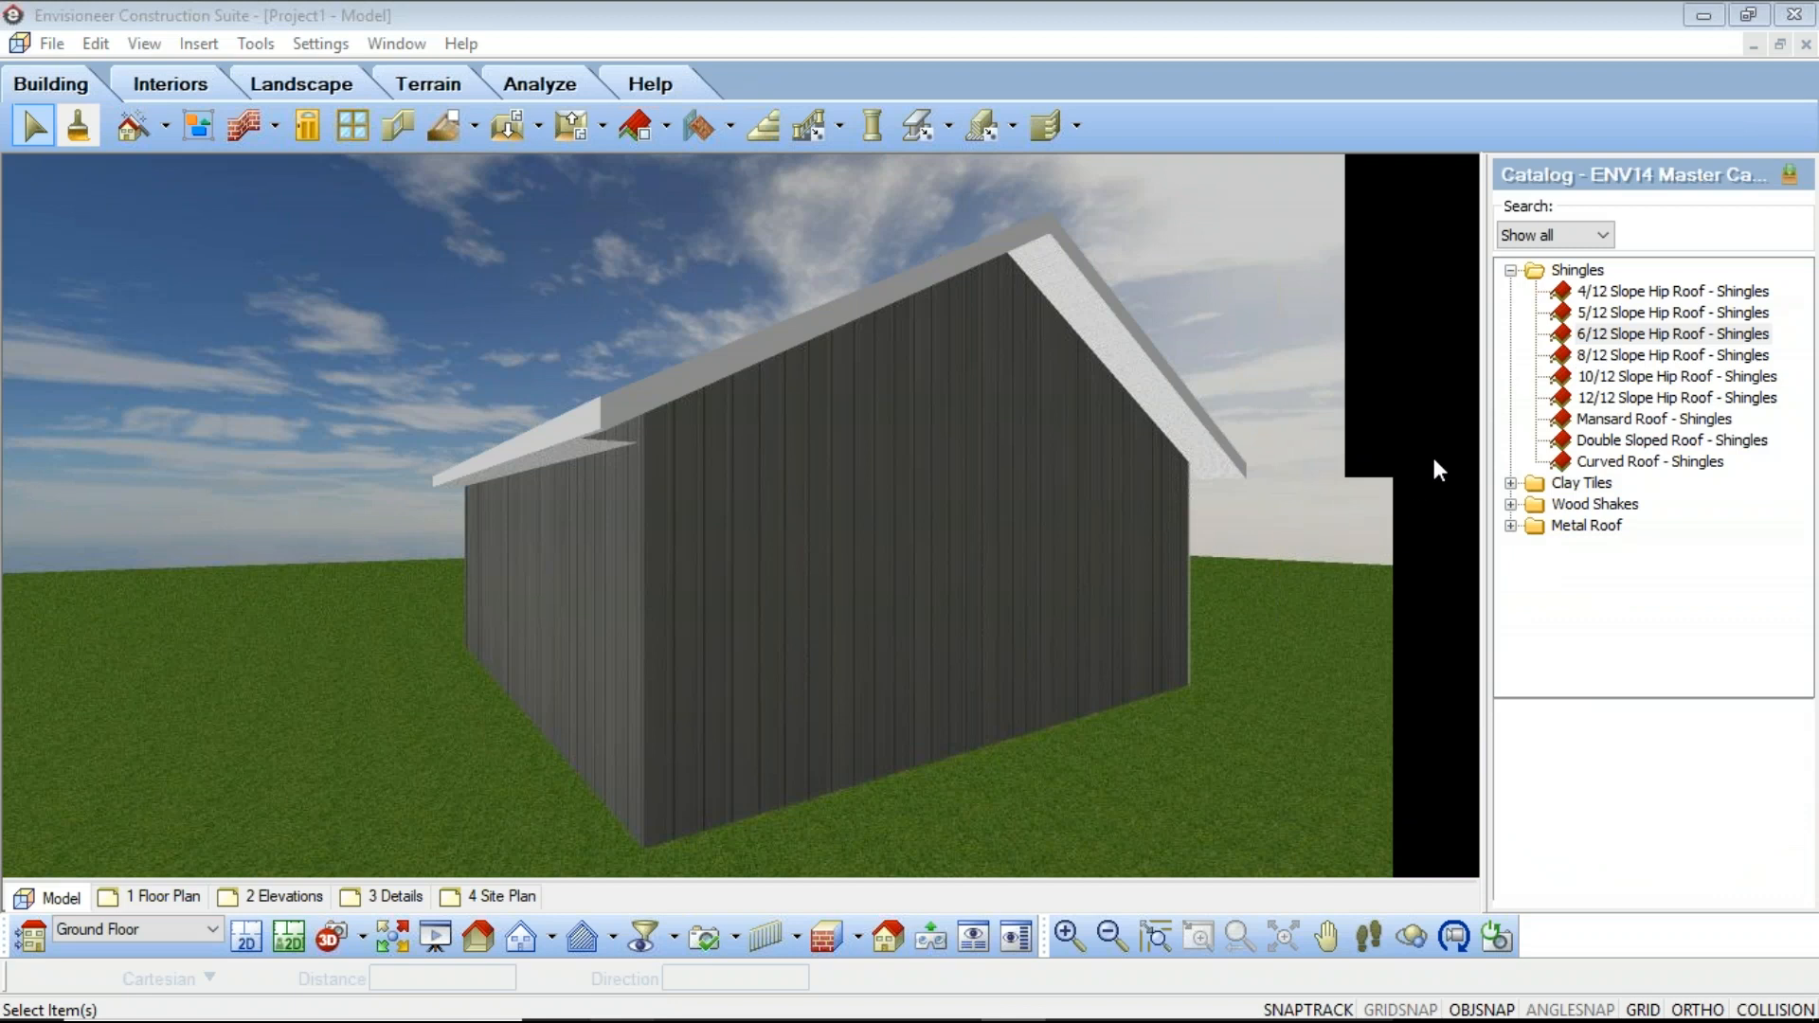
left_click(1806, 52)
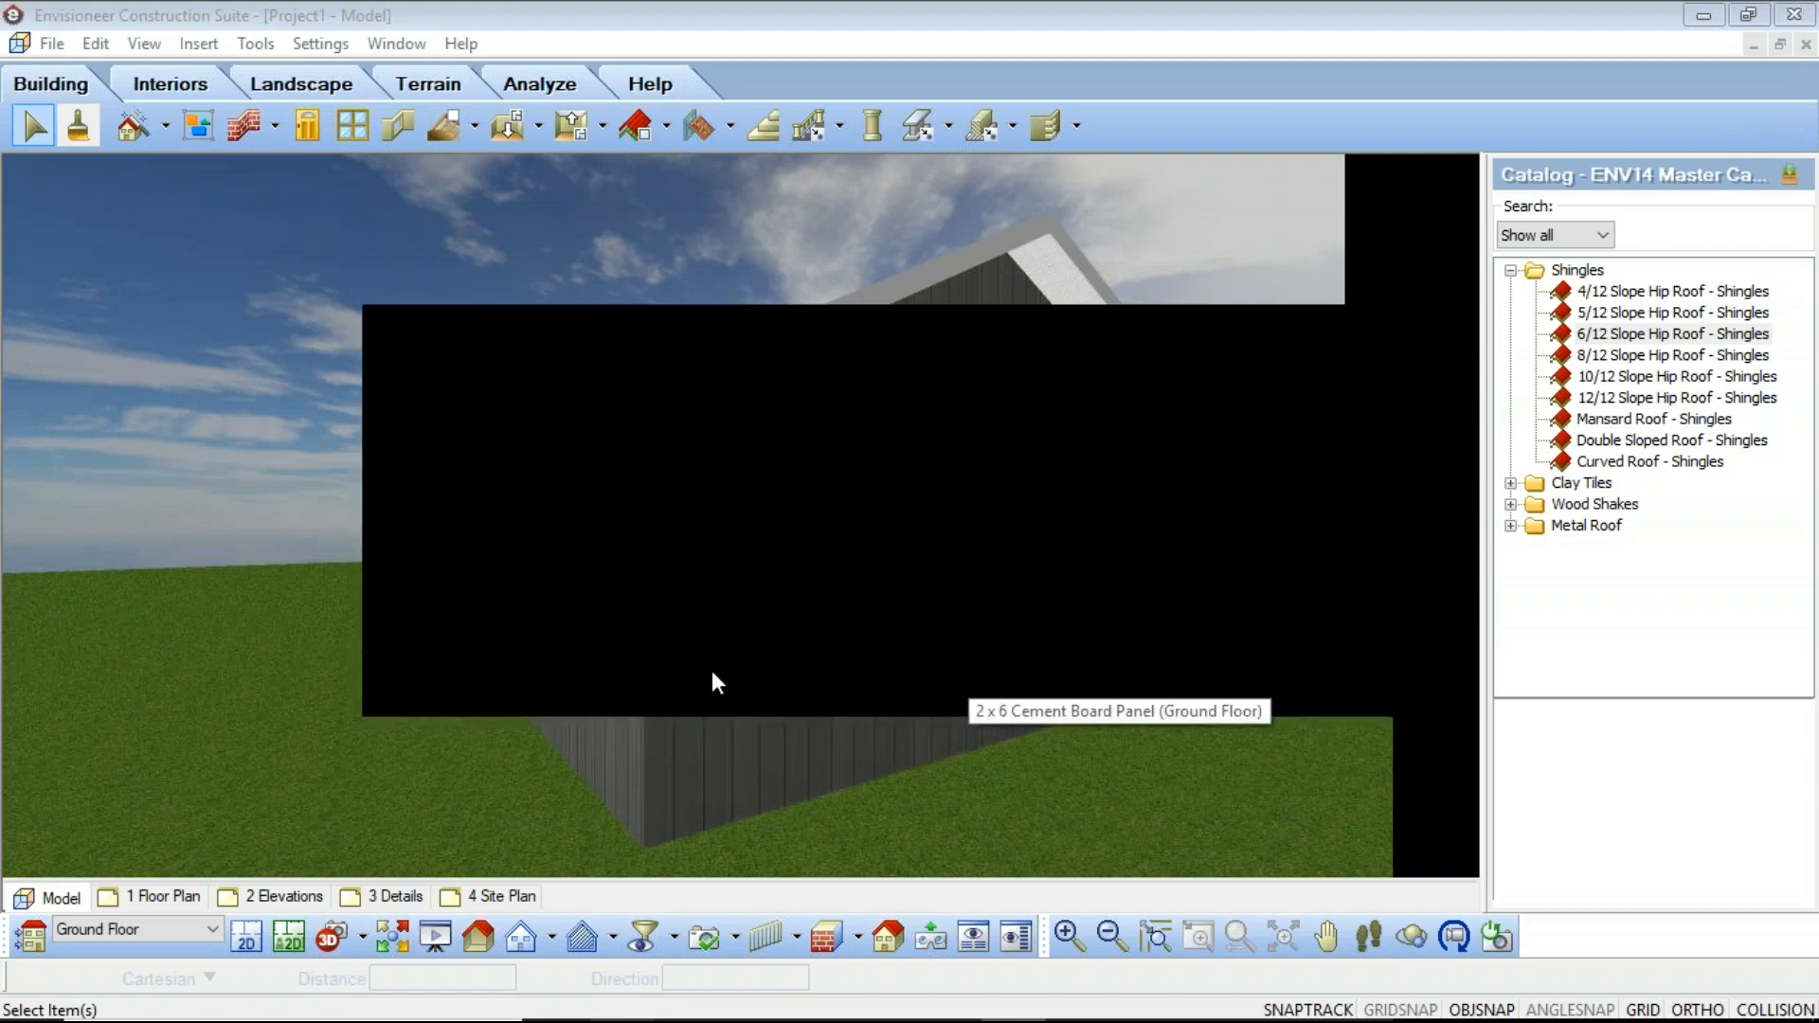